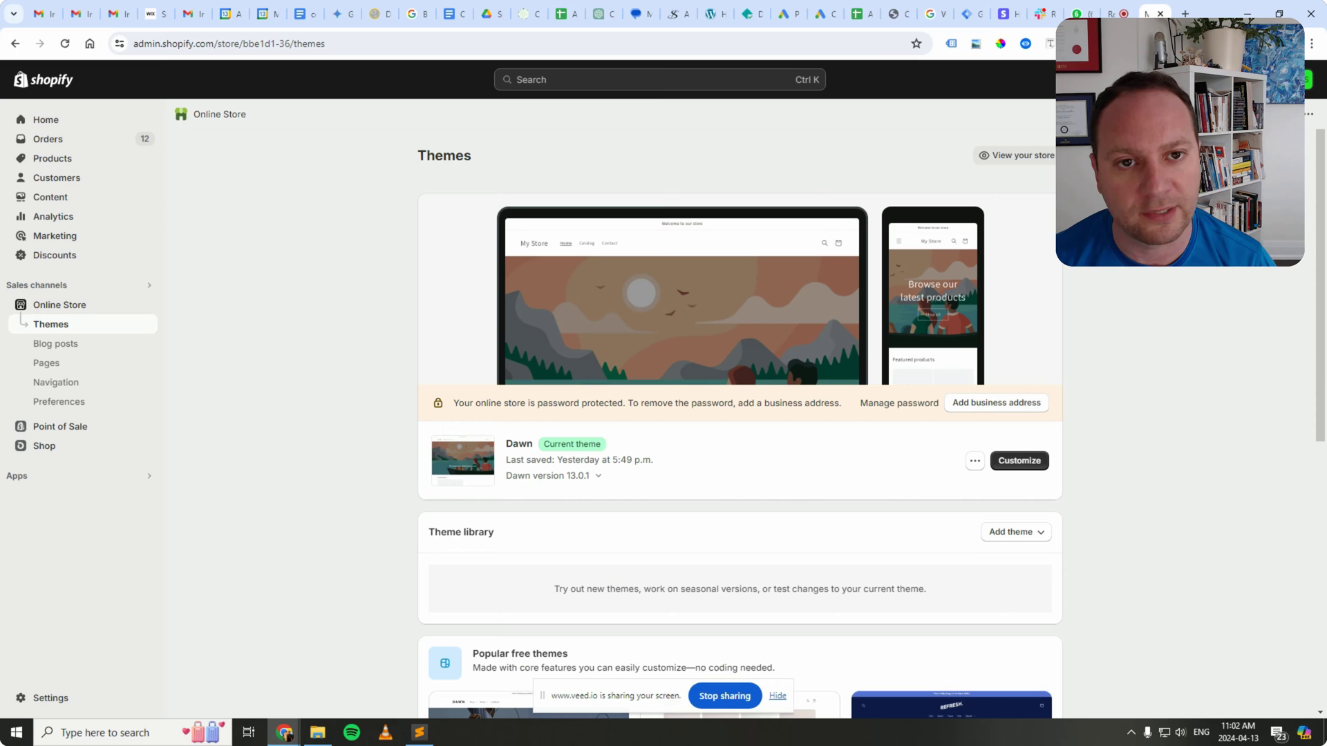
Open the '...' actions list beside the current Dawn 13.0.1 theme's Customize button.
left_click(778, 696)
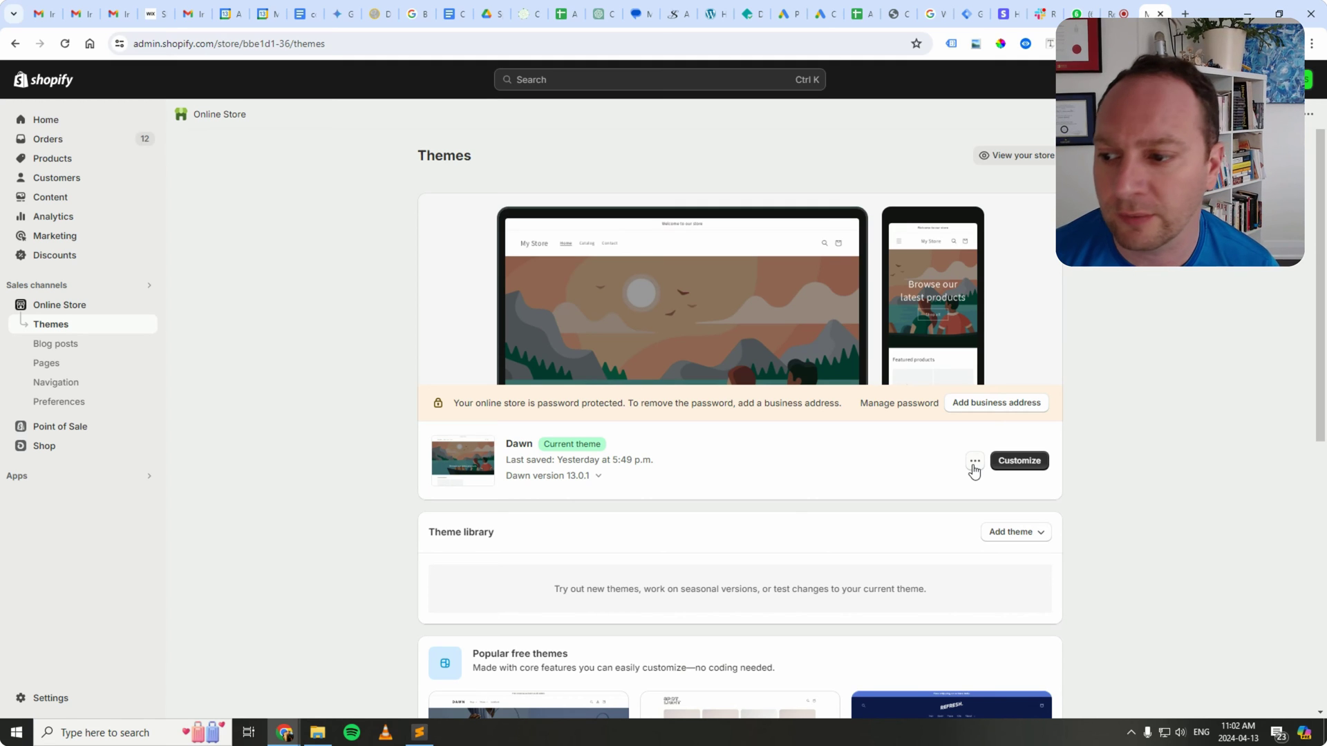
Open the Dawn theme's code editor through Edit code.
left_click(975, 470)
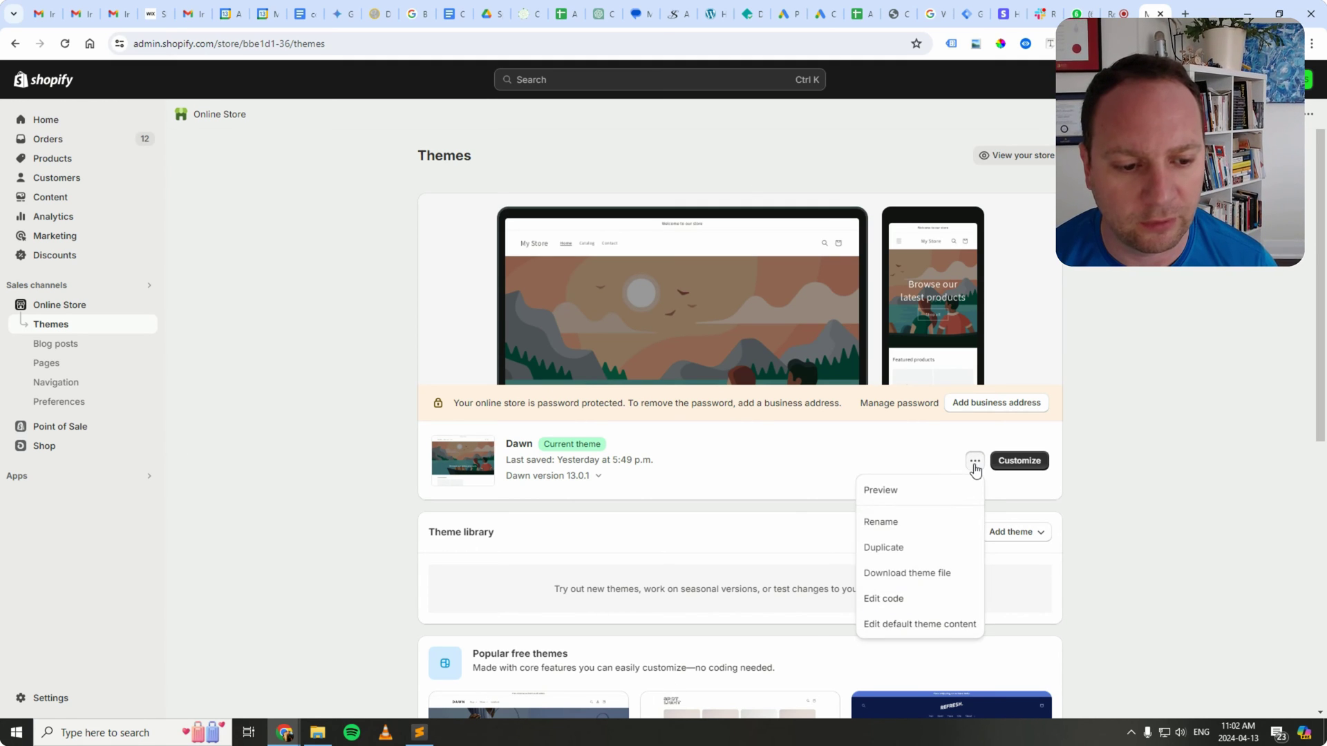
left_click(320, 314)
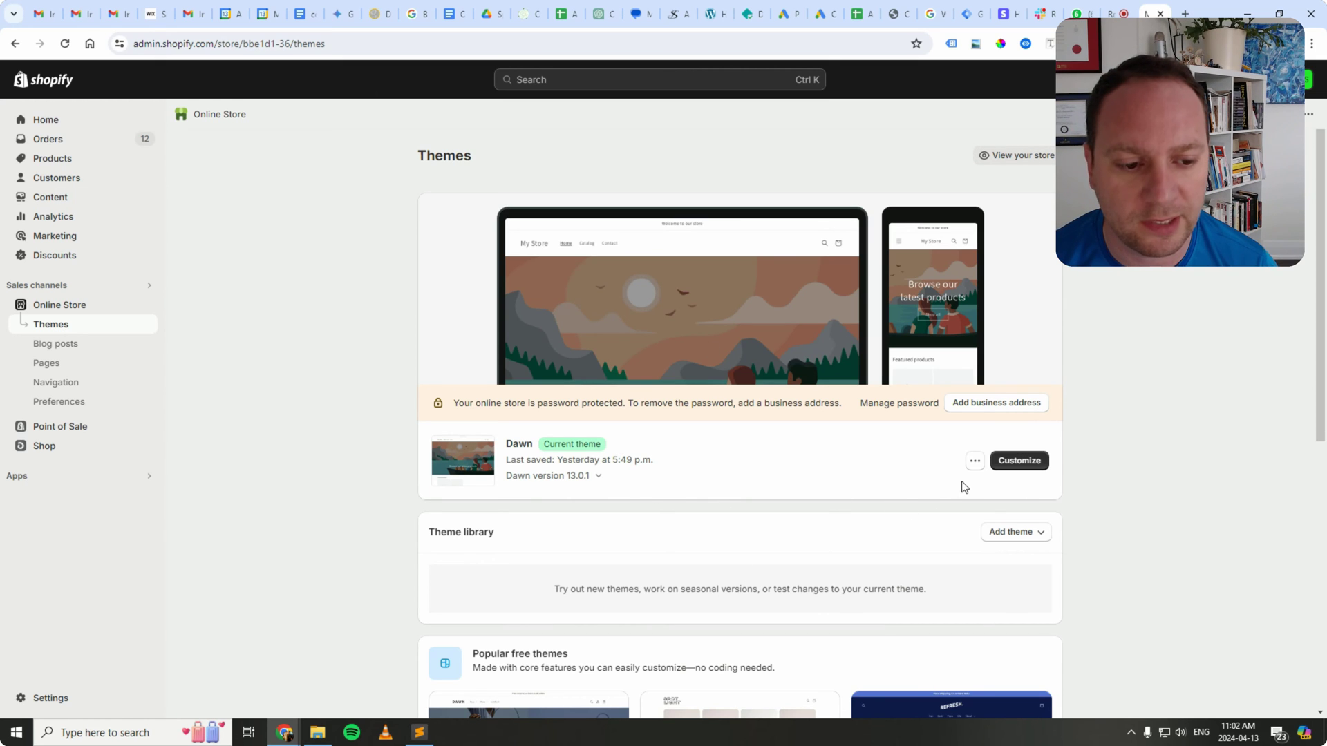
left_click(975, 462)
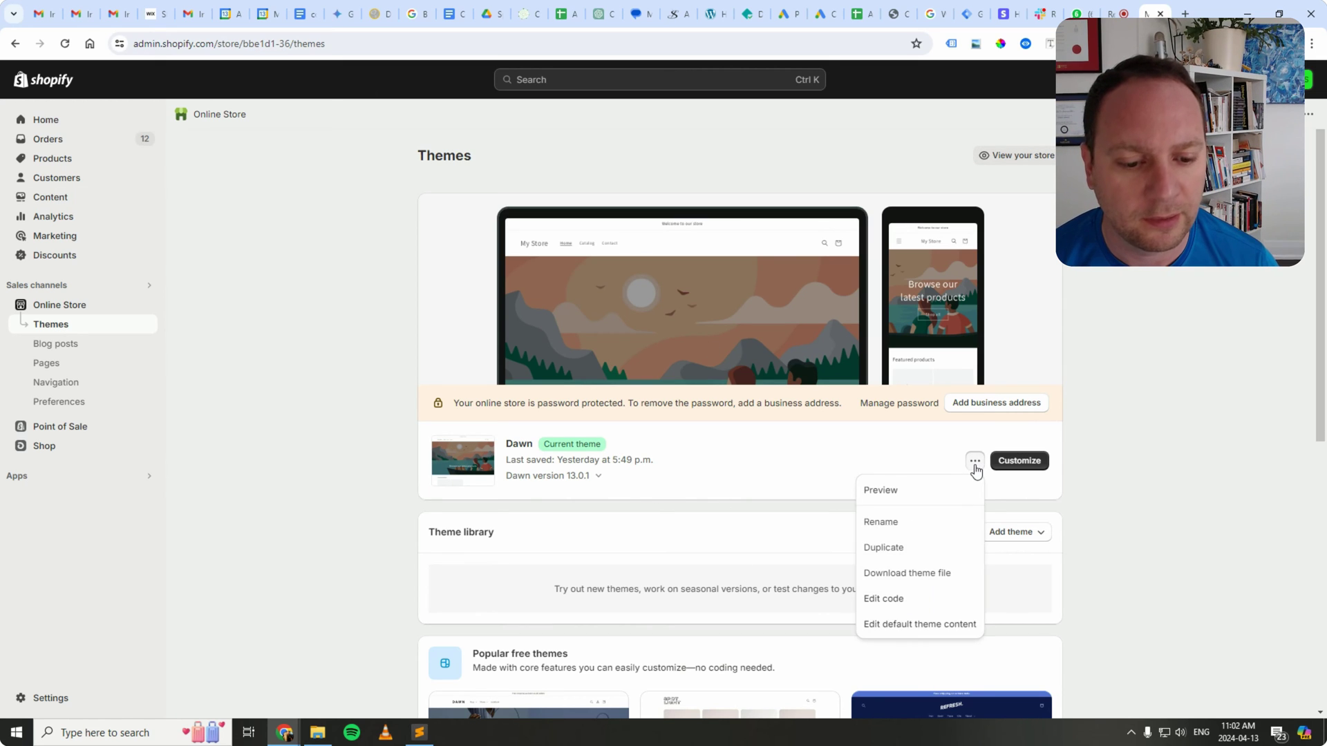
left_click(916, 600)
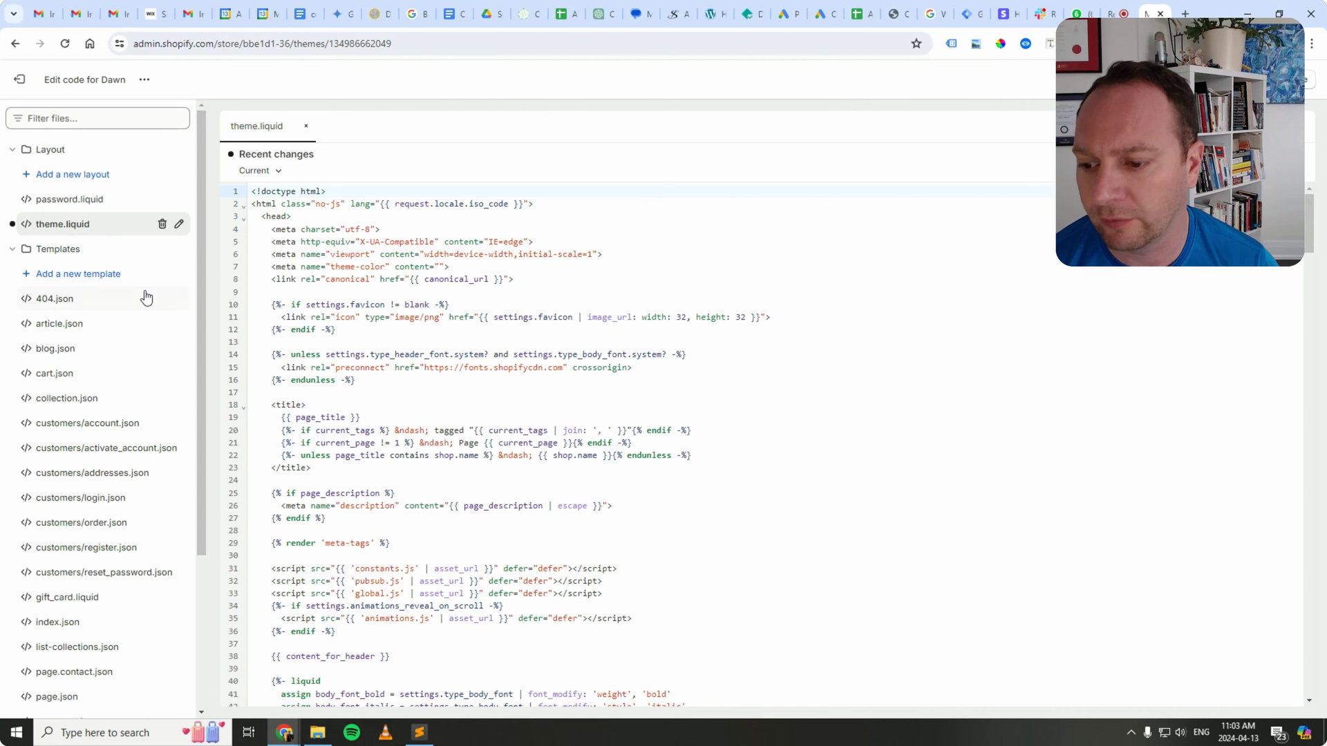
scroll(145, 297, "down", 5)
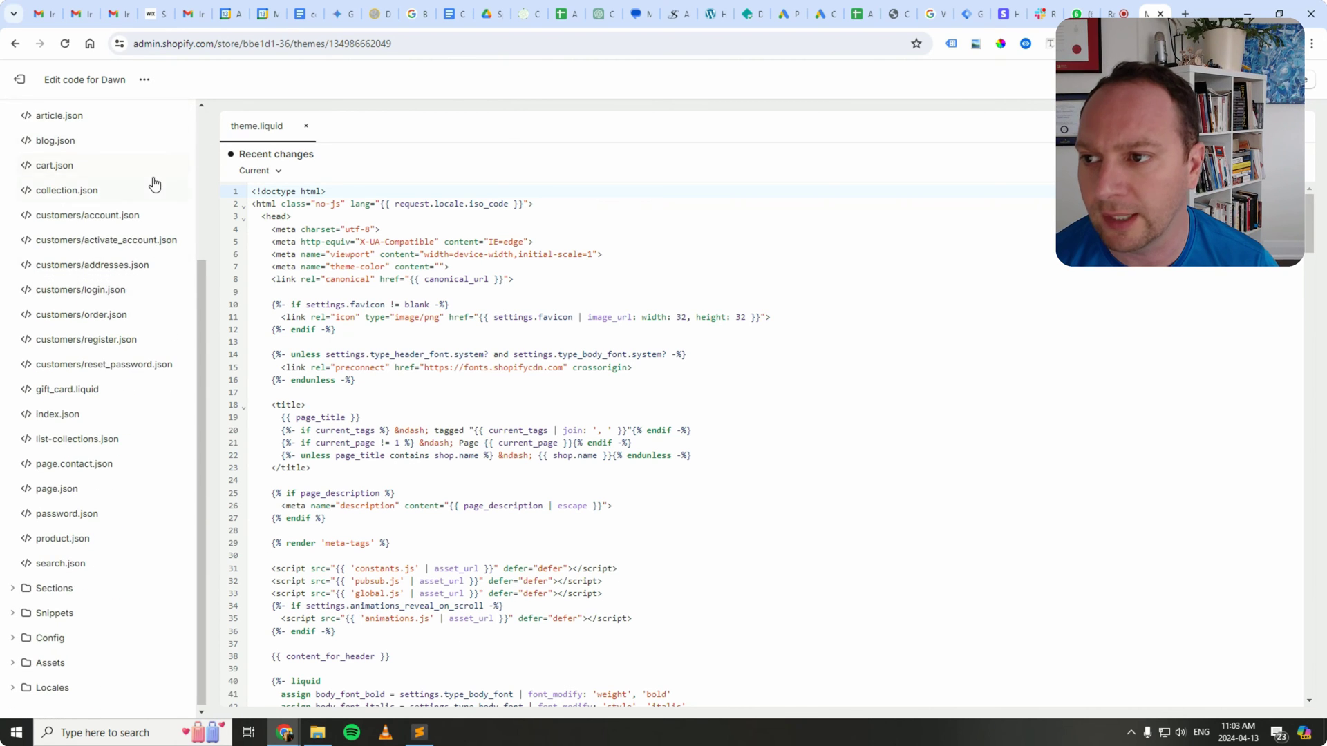
scroll(76, 221, "up", 5)
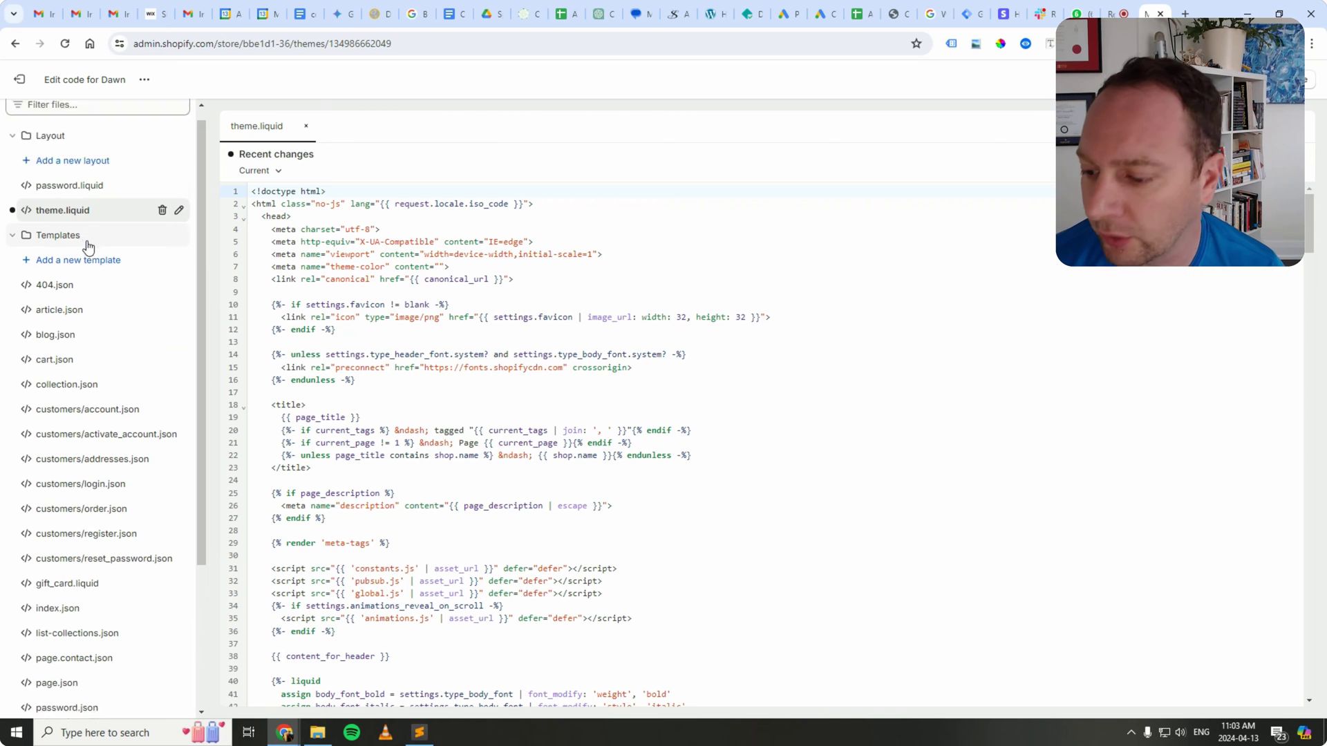
scroll(82, 277, "down", 3)
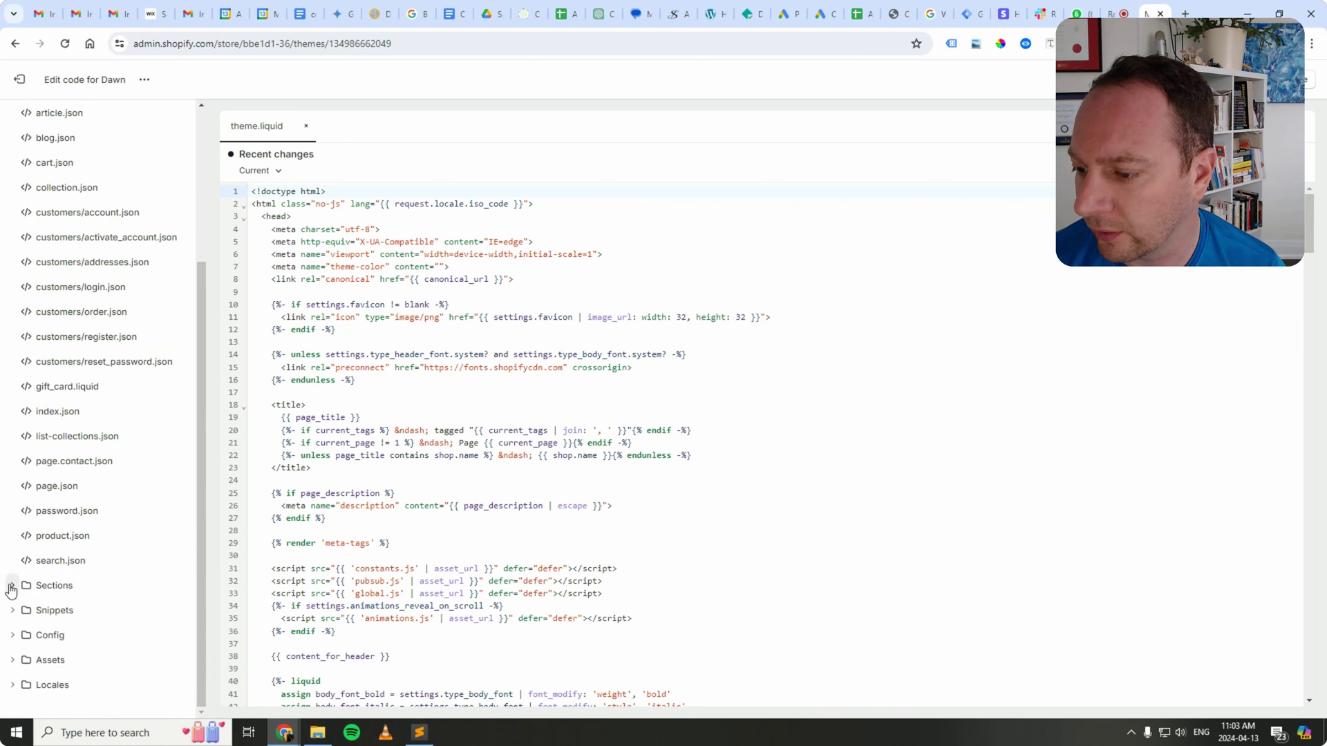
Create a new empty snippet named data-layer in the Snippets folder.
left_click(12, 611)
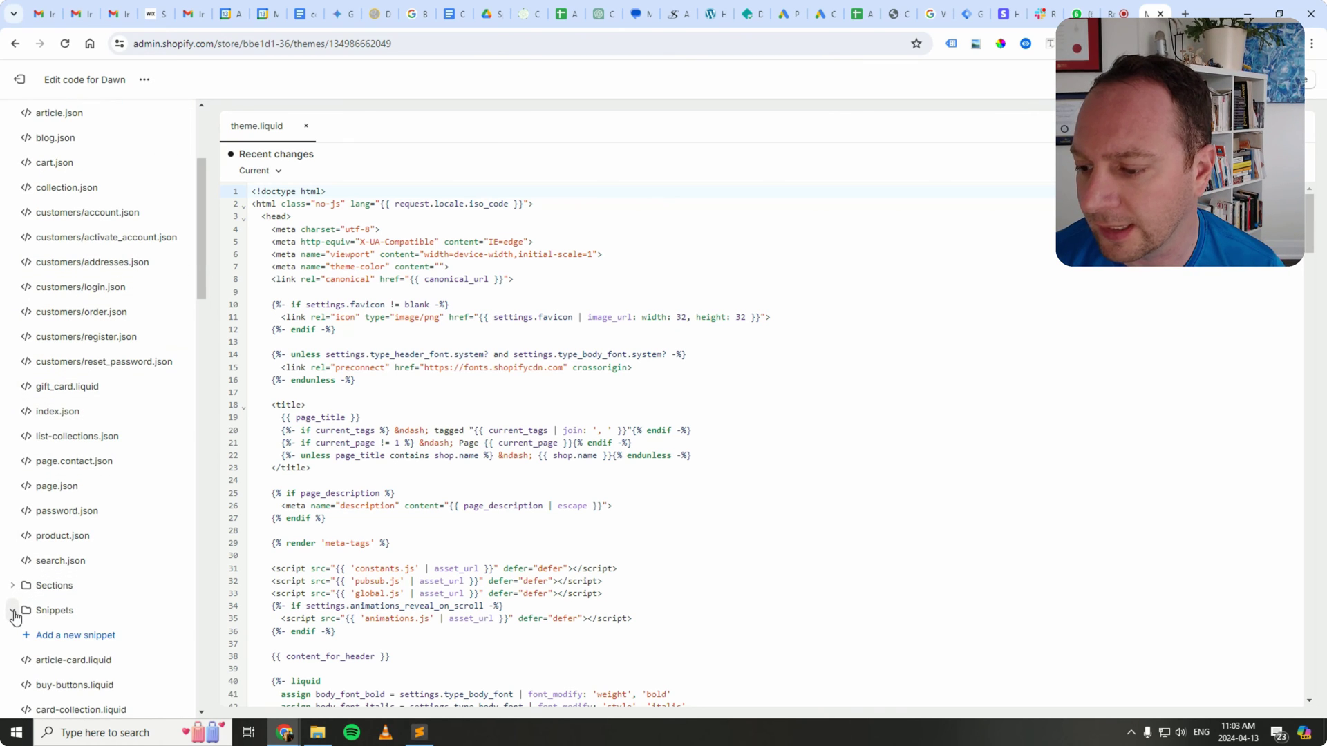
left_click(72, 636)
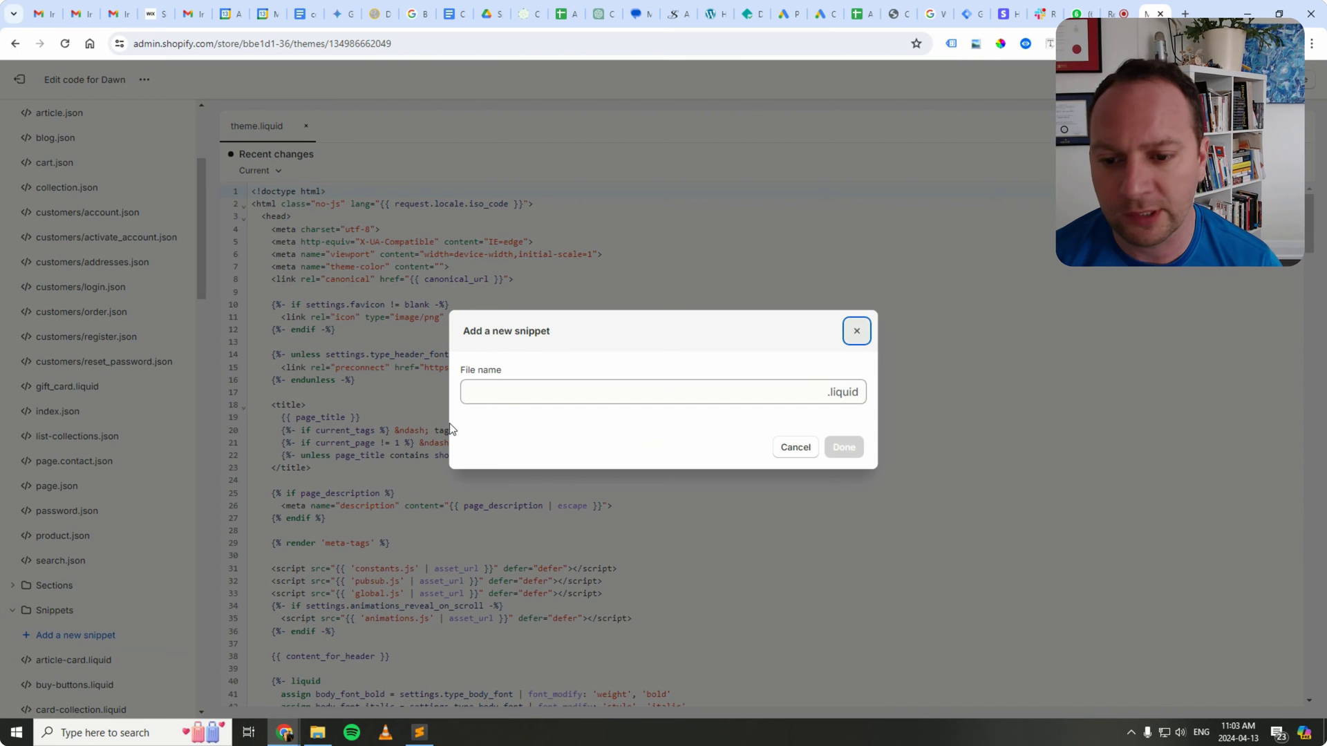
left_click(511, 391)
type("data")
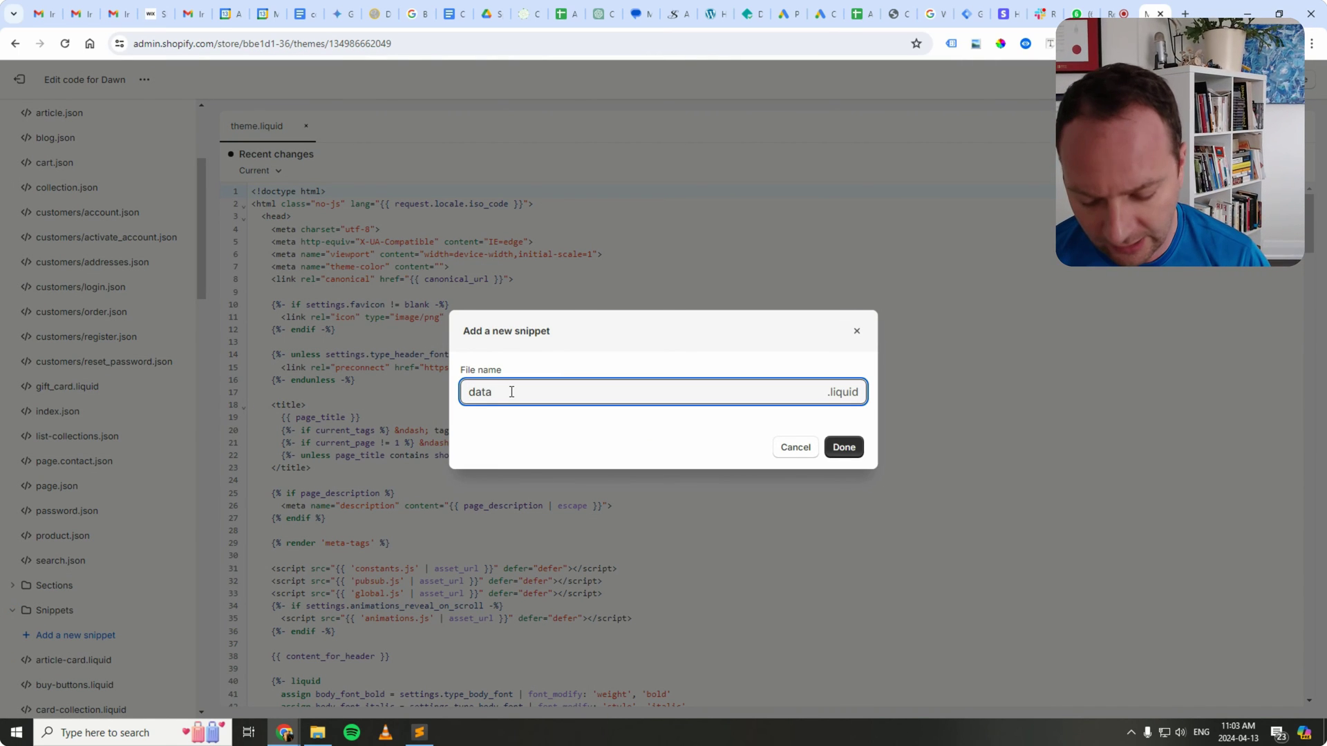
type("-layer")
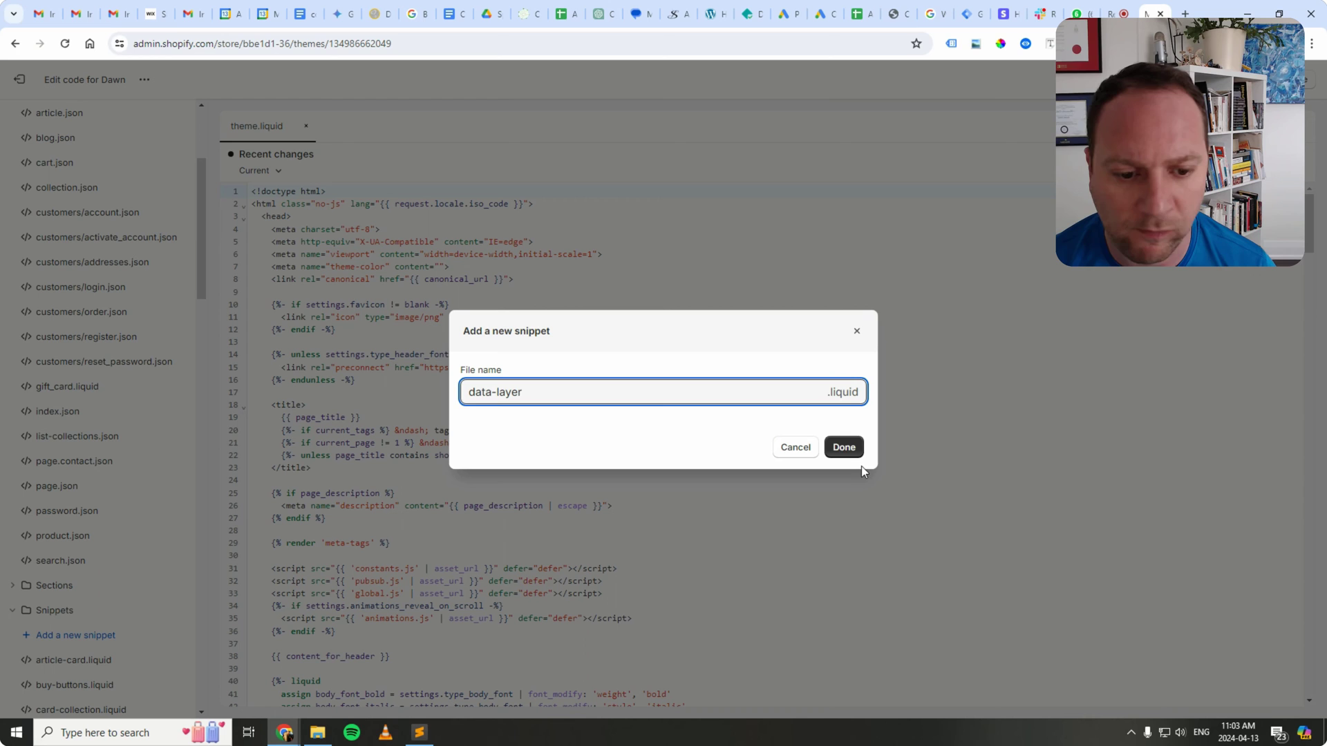
left_click(845, 449)
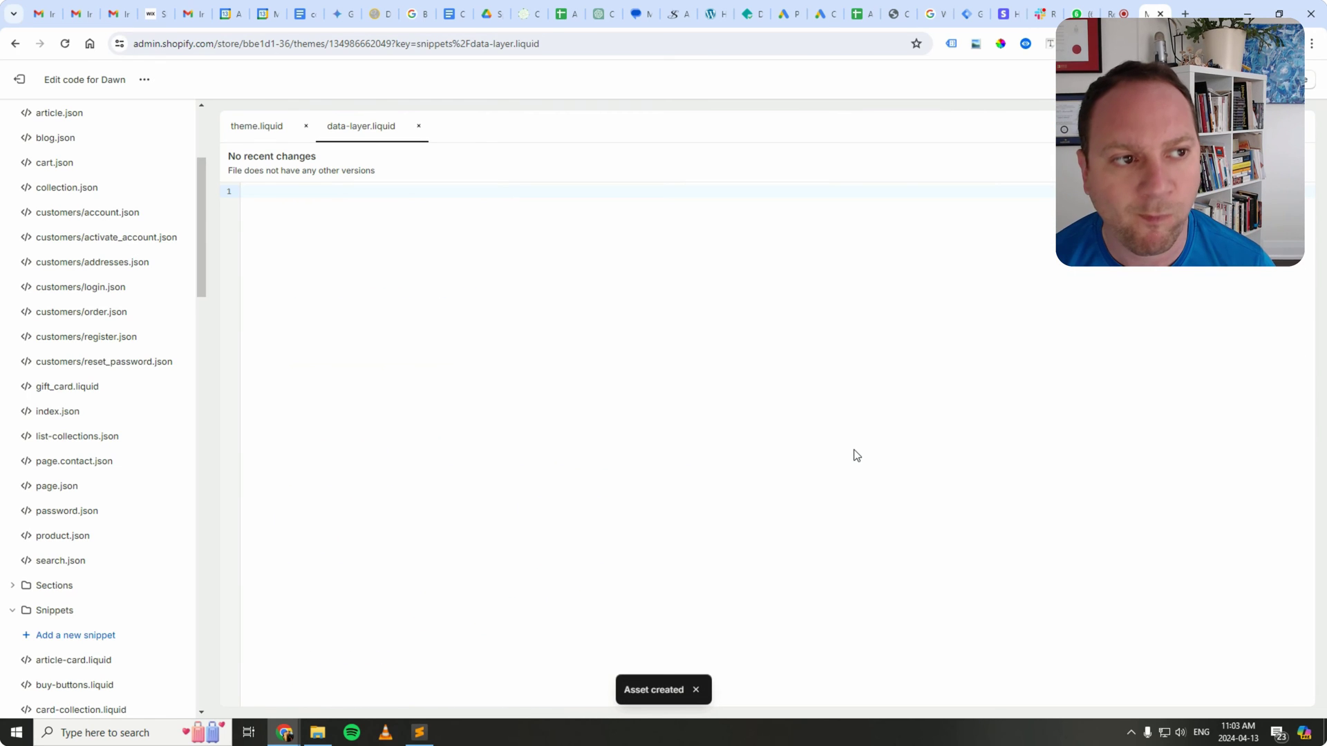
left_click(1280, 14)
Open snippet.js from the Shopify-DataLayer folder in Notepad++ and select all its code.
left_click(214, 326)
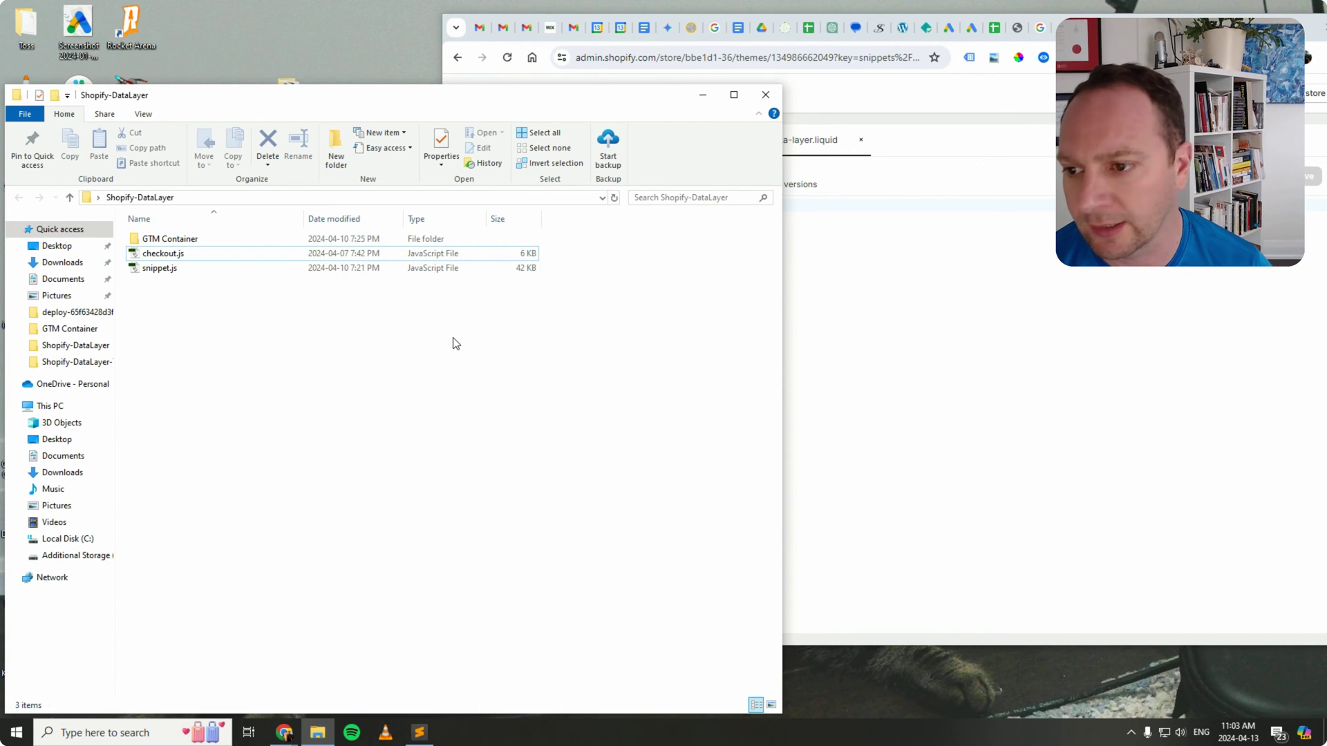
left_click(162, 273)
right_click(160, 271)
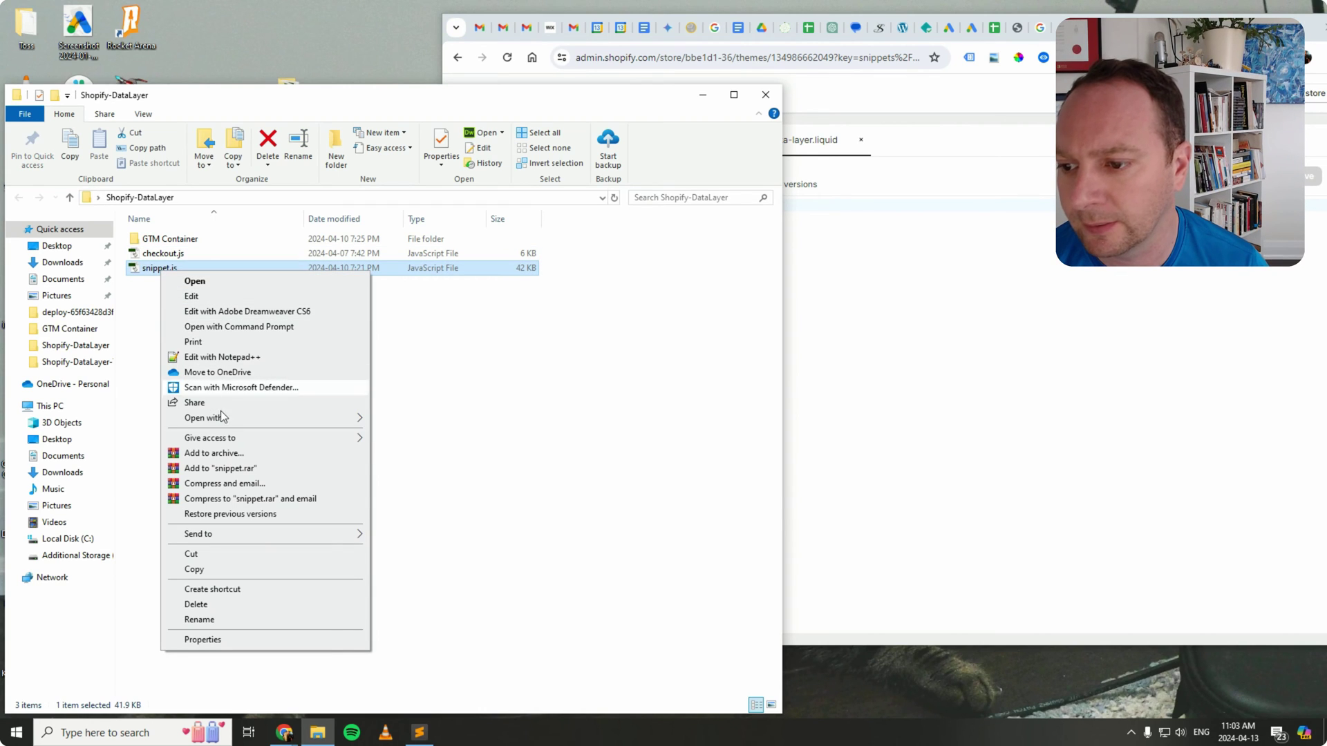
left_click(232, 357)
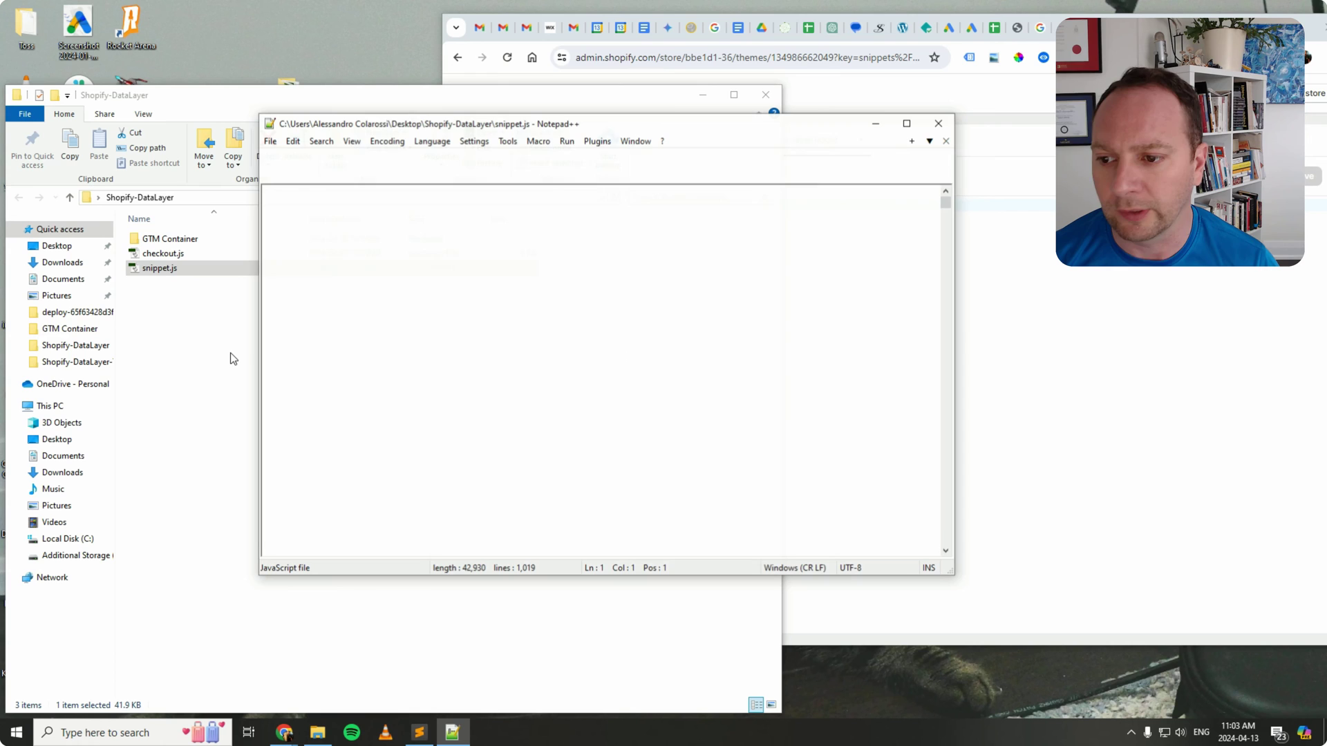
key("ctrl+a")
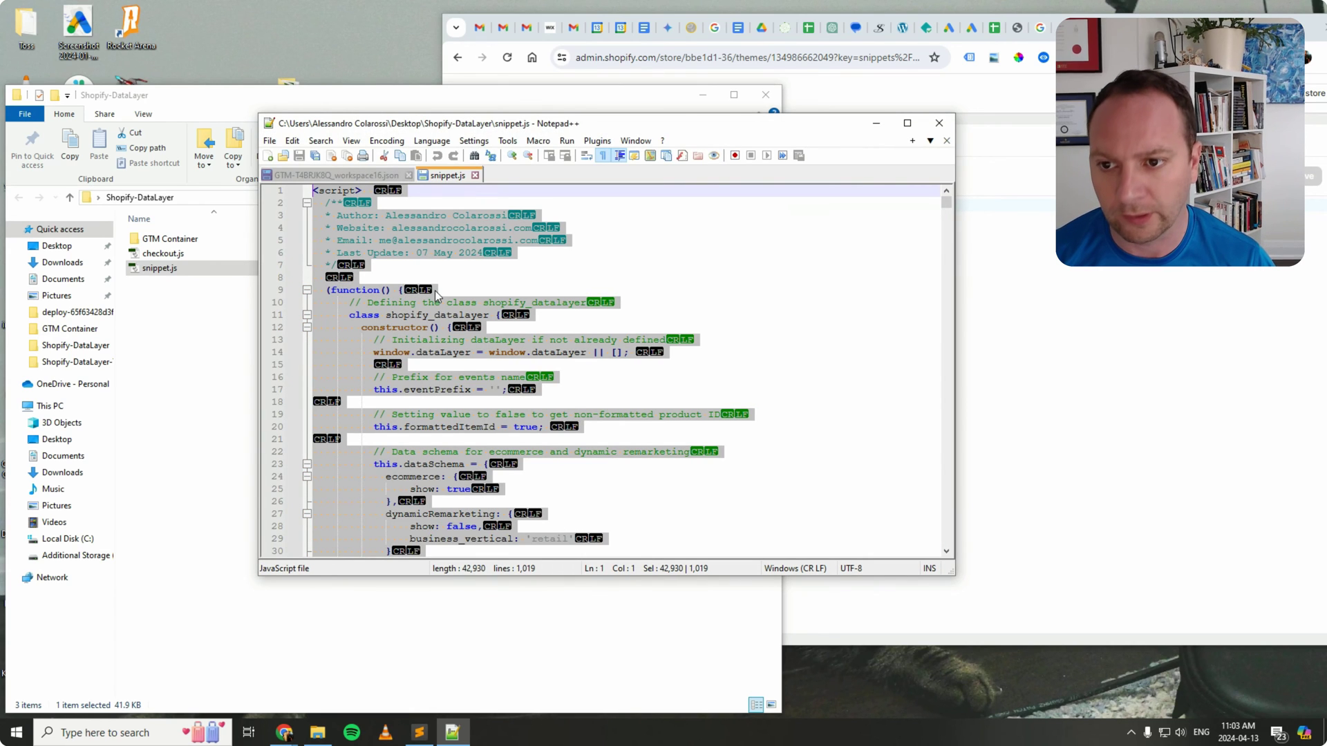
Paste the copied data-layer script into data-layer.liquid and save it.
left_click(939, 123)
left_click(918, 355)
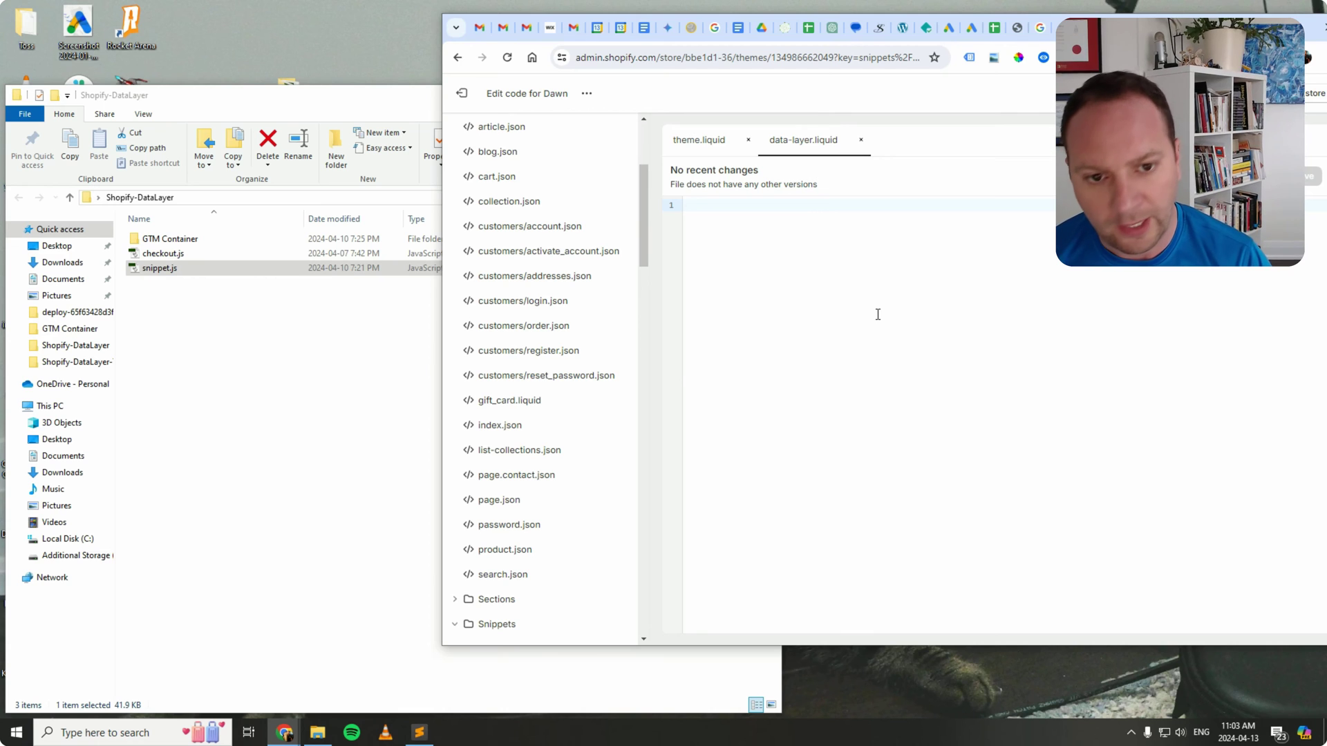
key("ctrl+v")
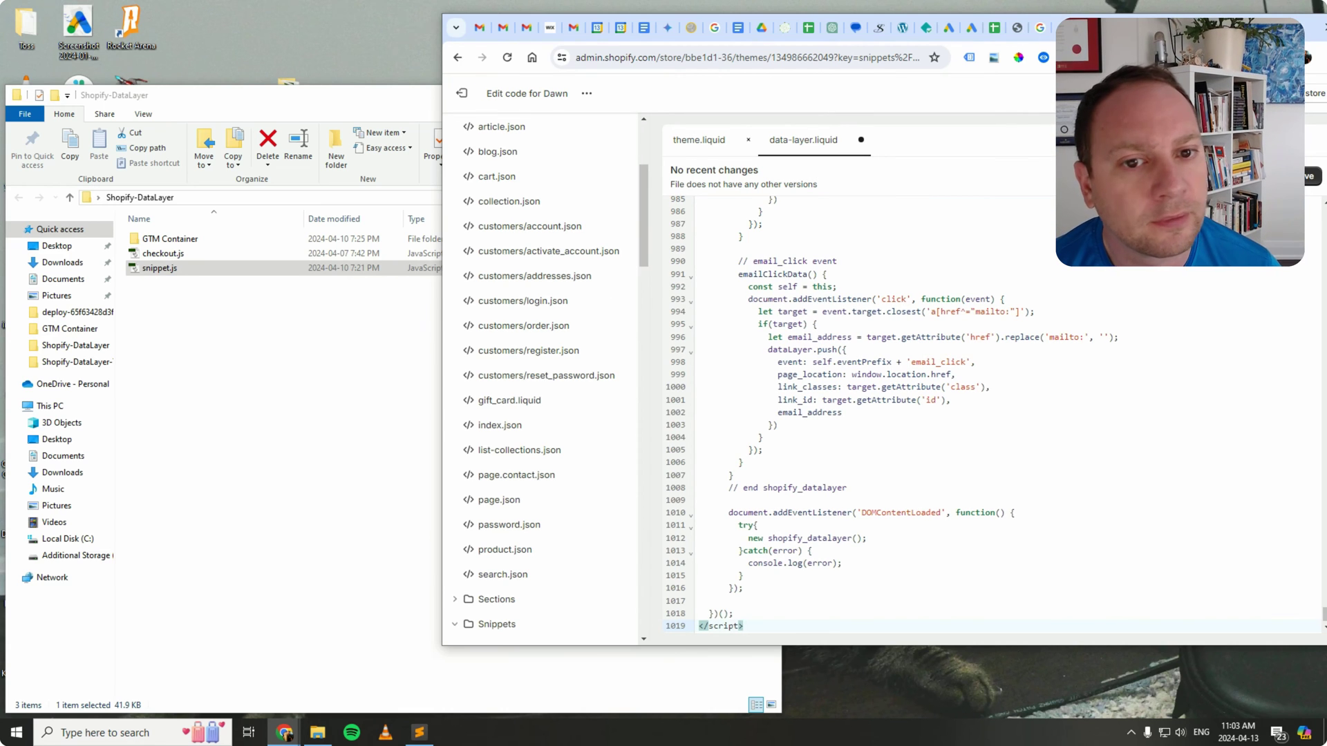
left_click_drag(443, 14, 218, 1)
left_click_drag(1325, 491, 1114, 491)
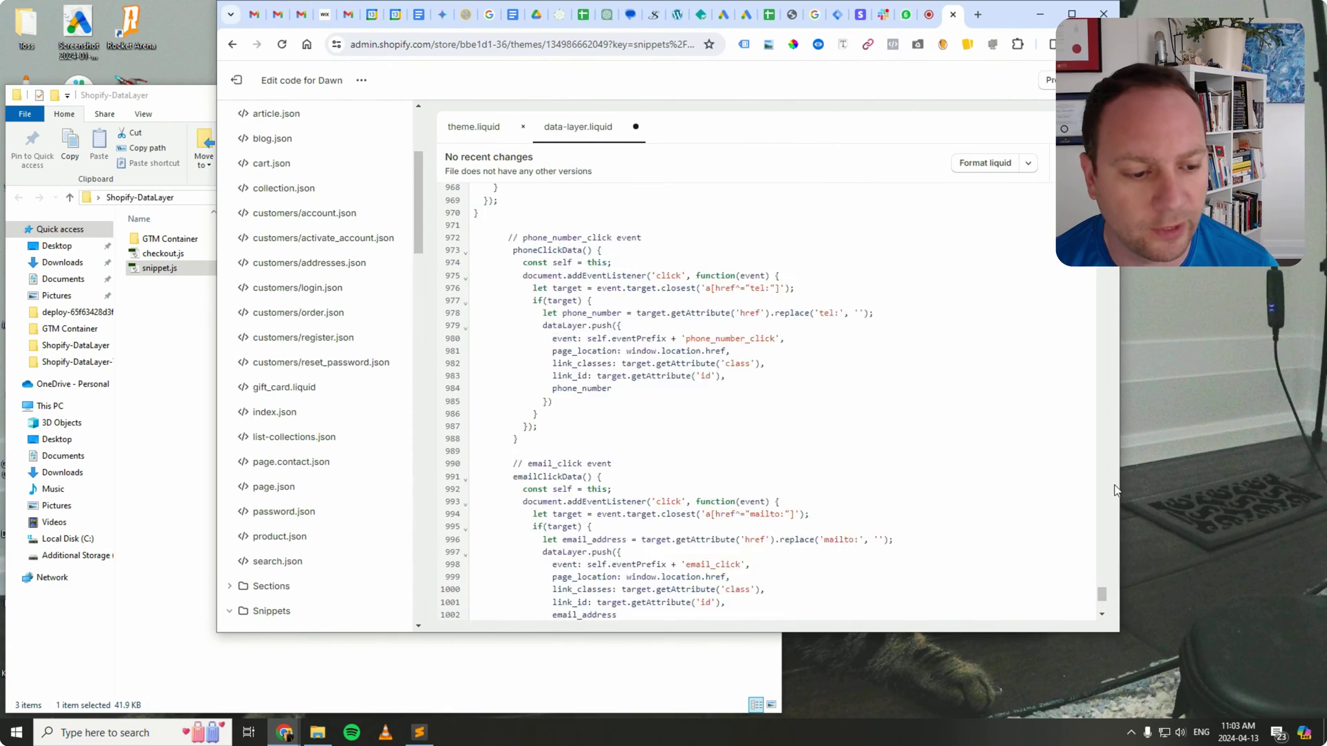
left_click_drag(1103, 593, 1112, 190)
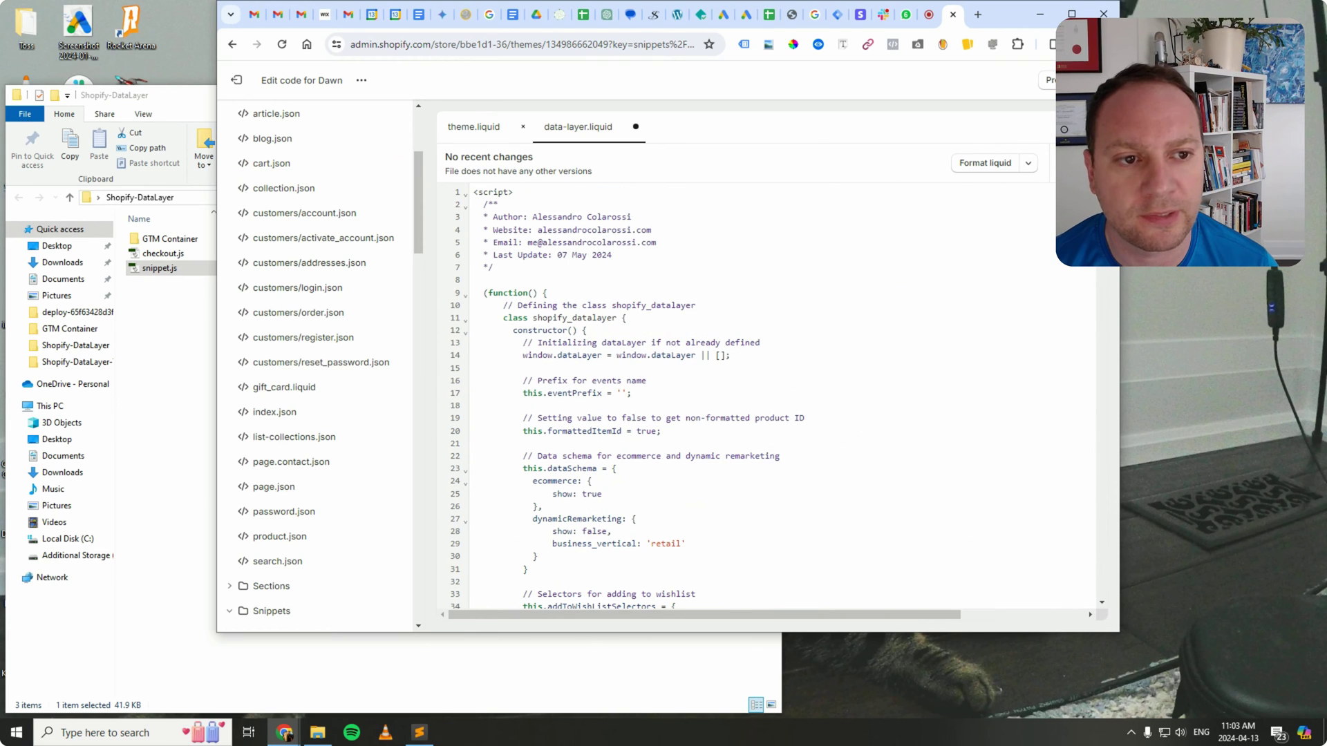
key("ctrl+s")
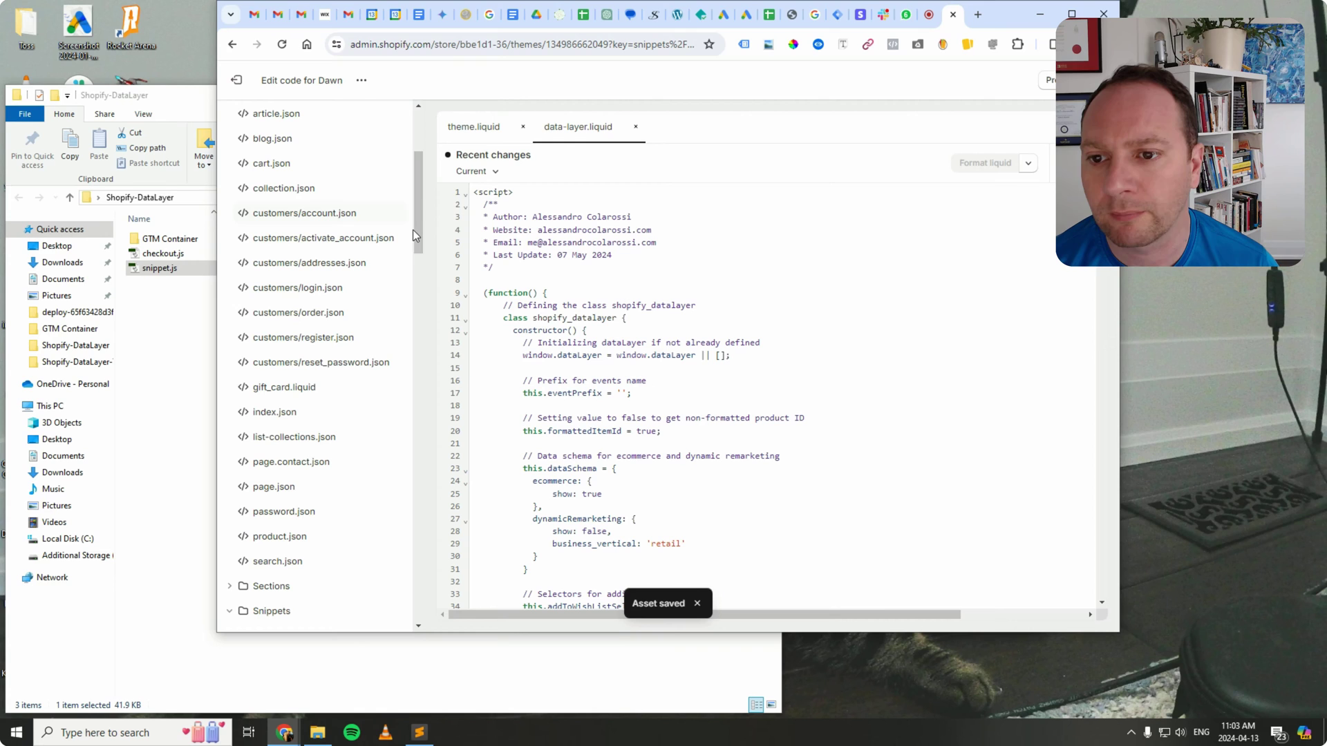
Close the data-layer.liquid and theme.liquid editor tabs.
left_click(636, 128)
left_click(525, 128)
scroll(335, 351, "up", 3)
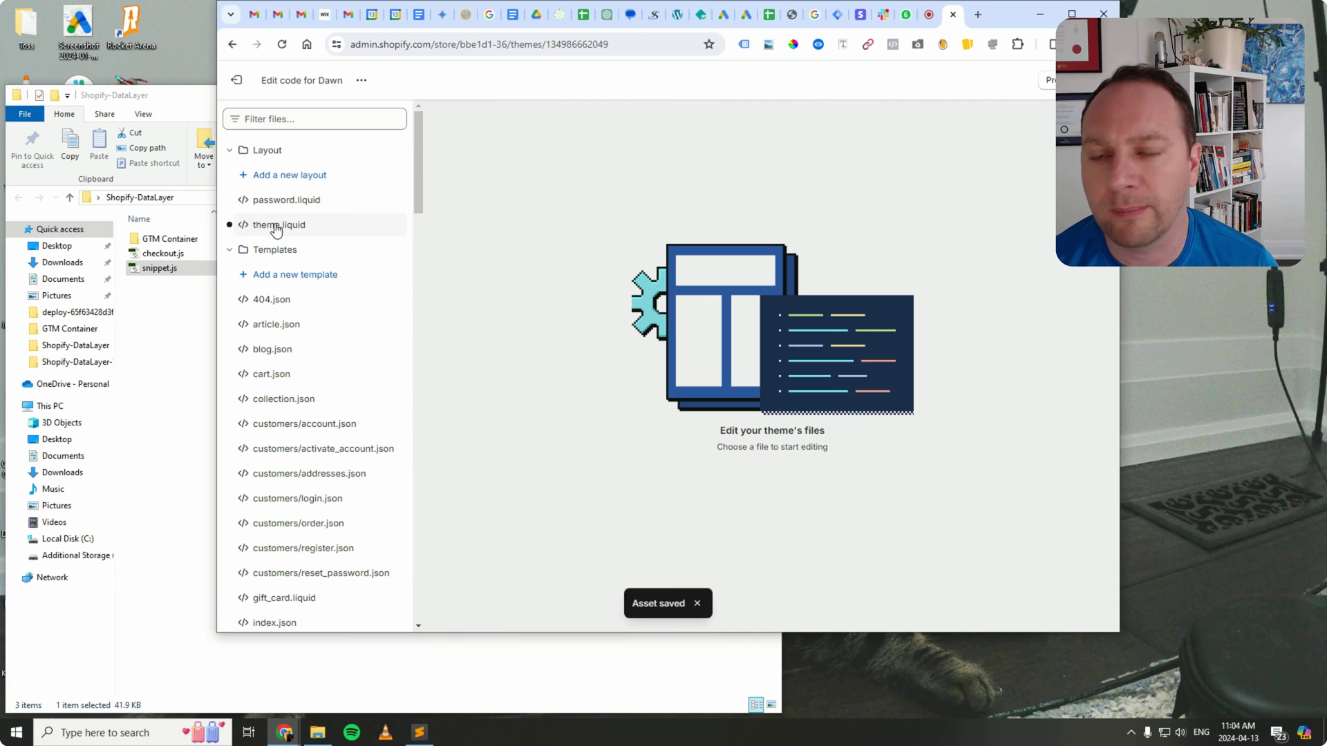
Add {% render 'data-layer' %} on line 5 of theme.liquid, just after the head tag.
left_click(279, 225)
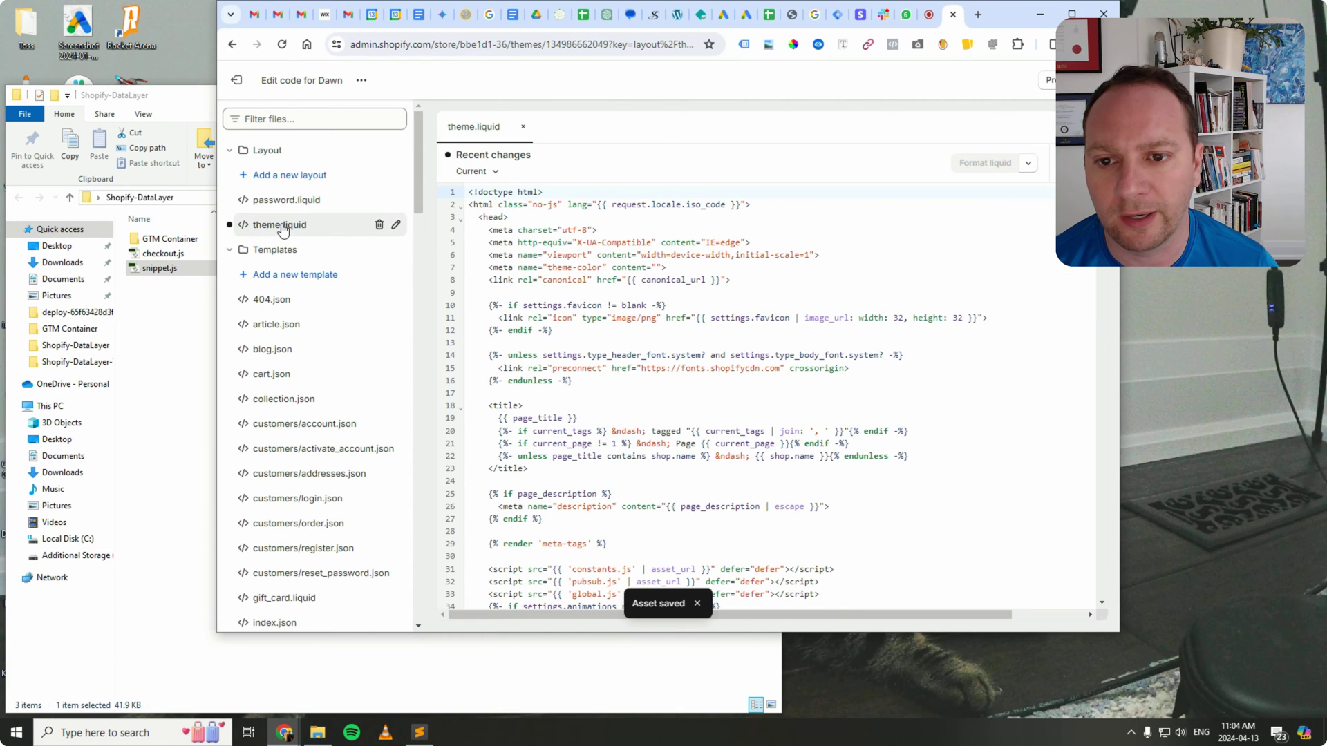
left_click(536, 218)
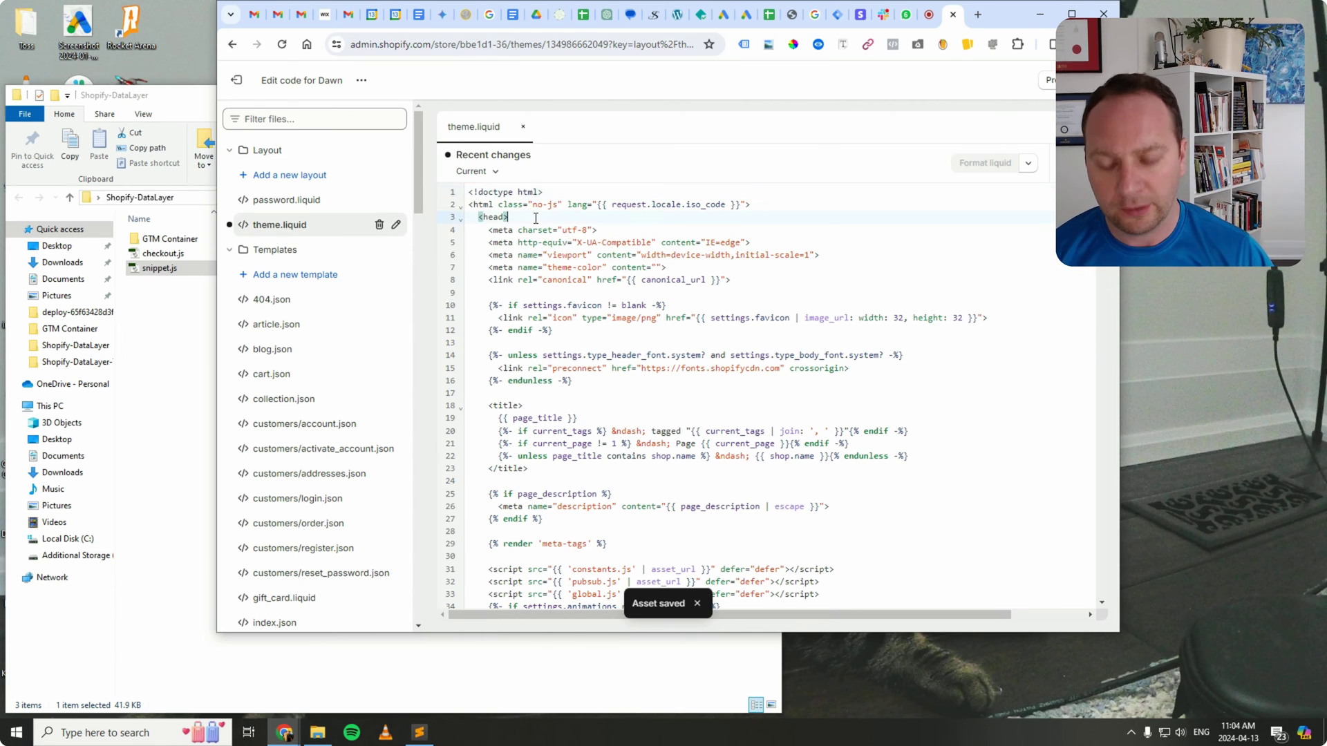
key("Return")
key("Return")
key("Return")
key("Return")
key("Return")
key("Up")
key("Up")
key("Up")
key("Up")
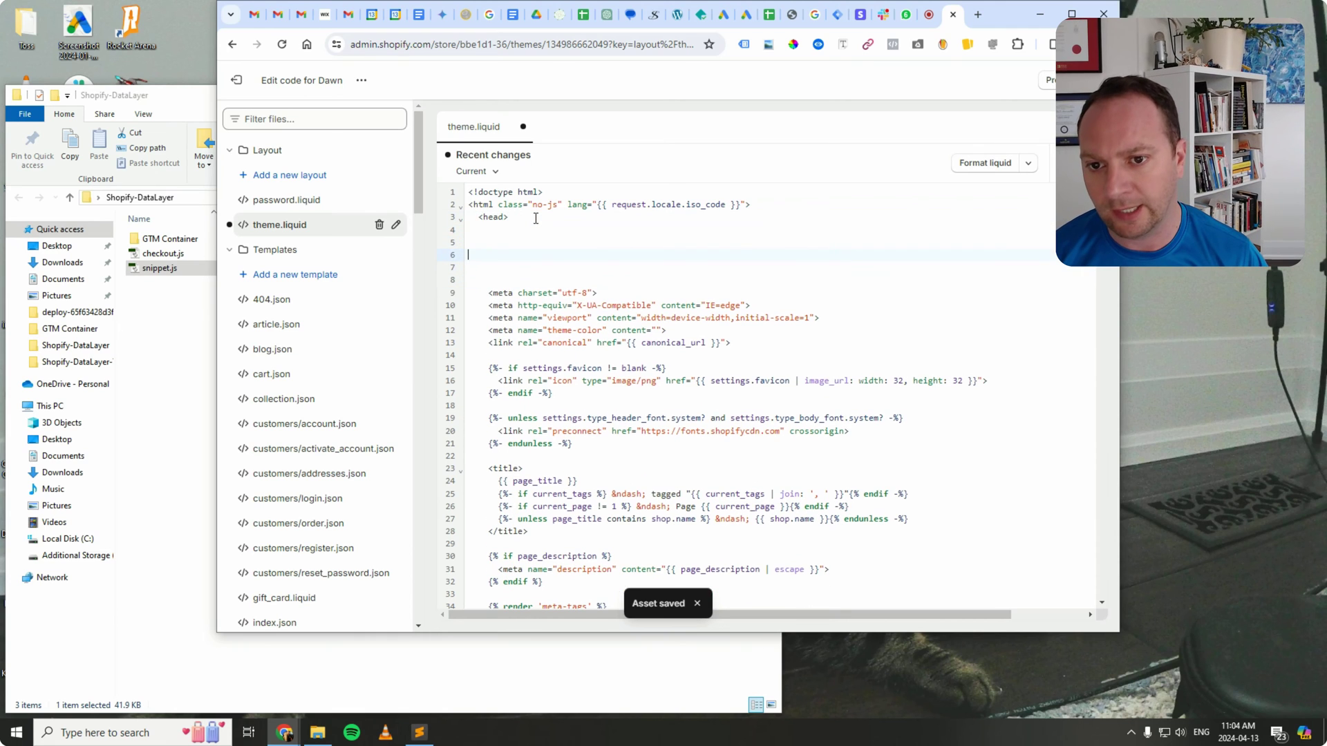
key("Return")
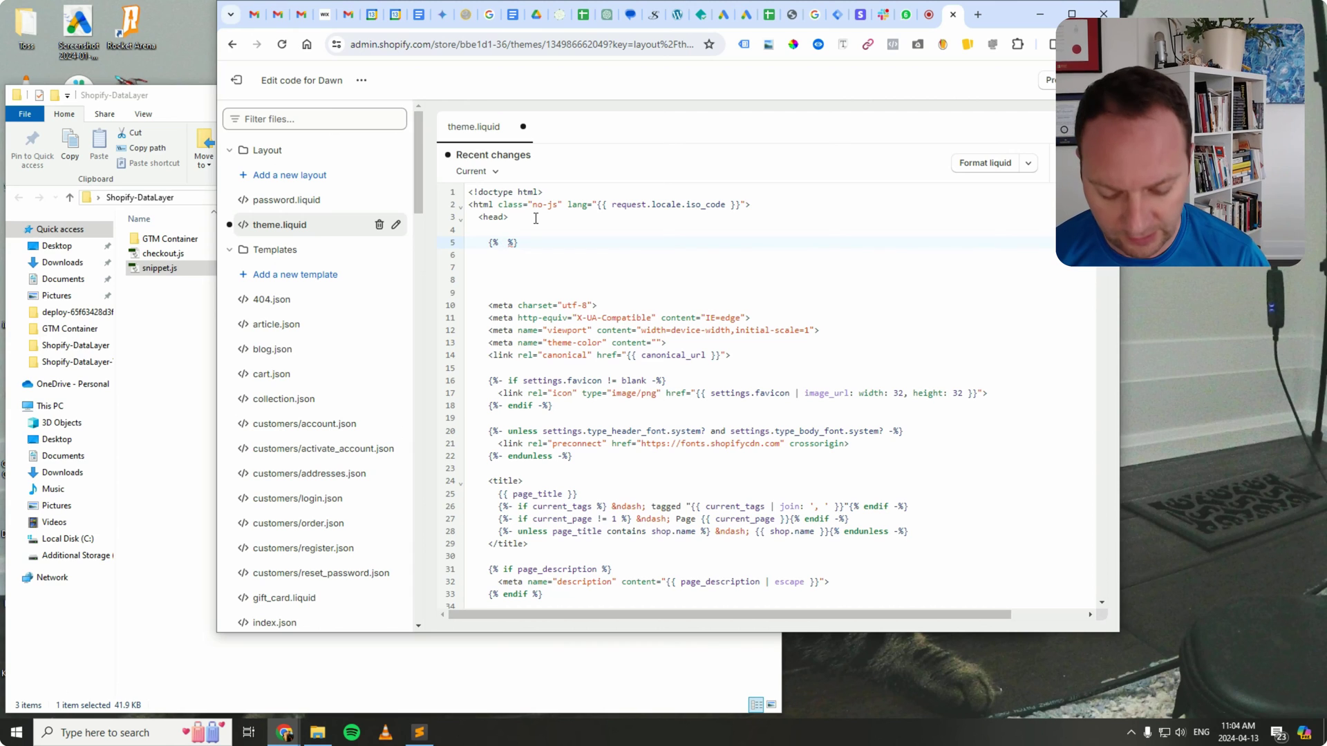
type("'")
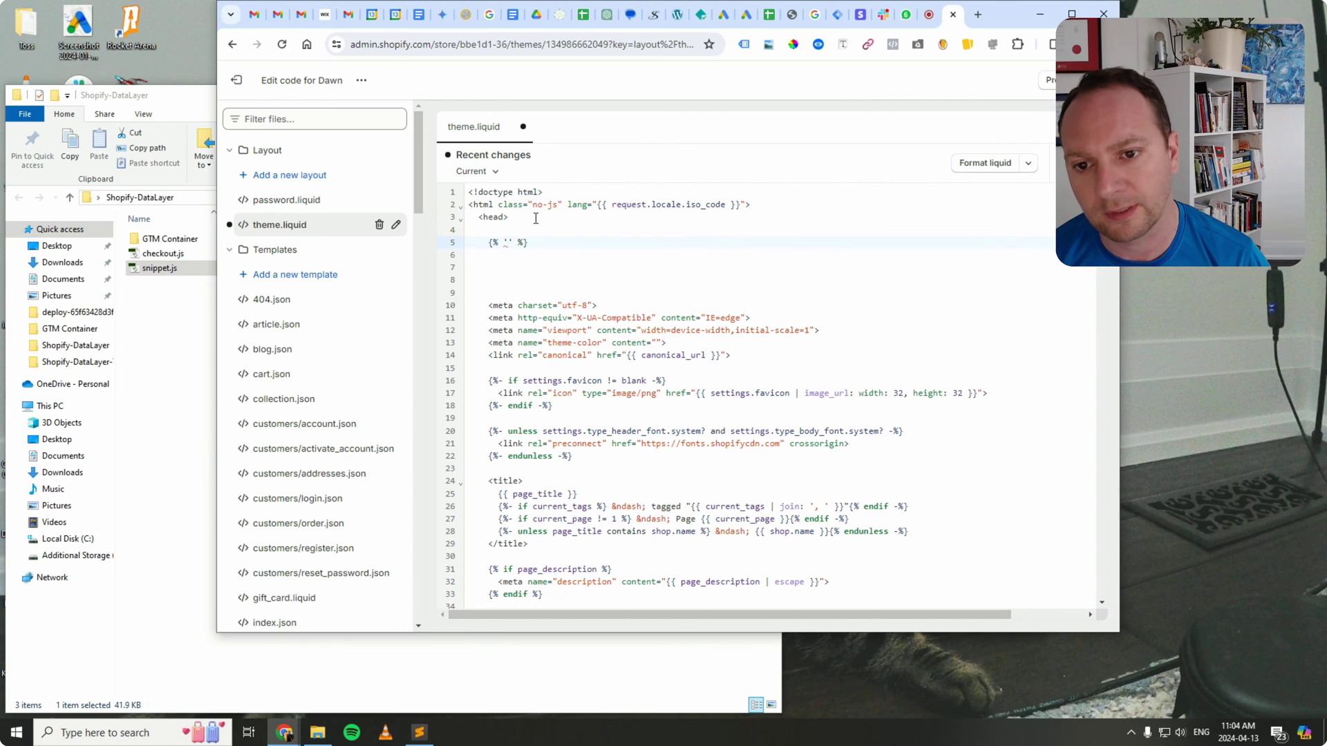
type("dta")
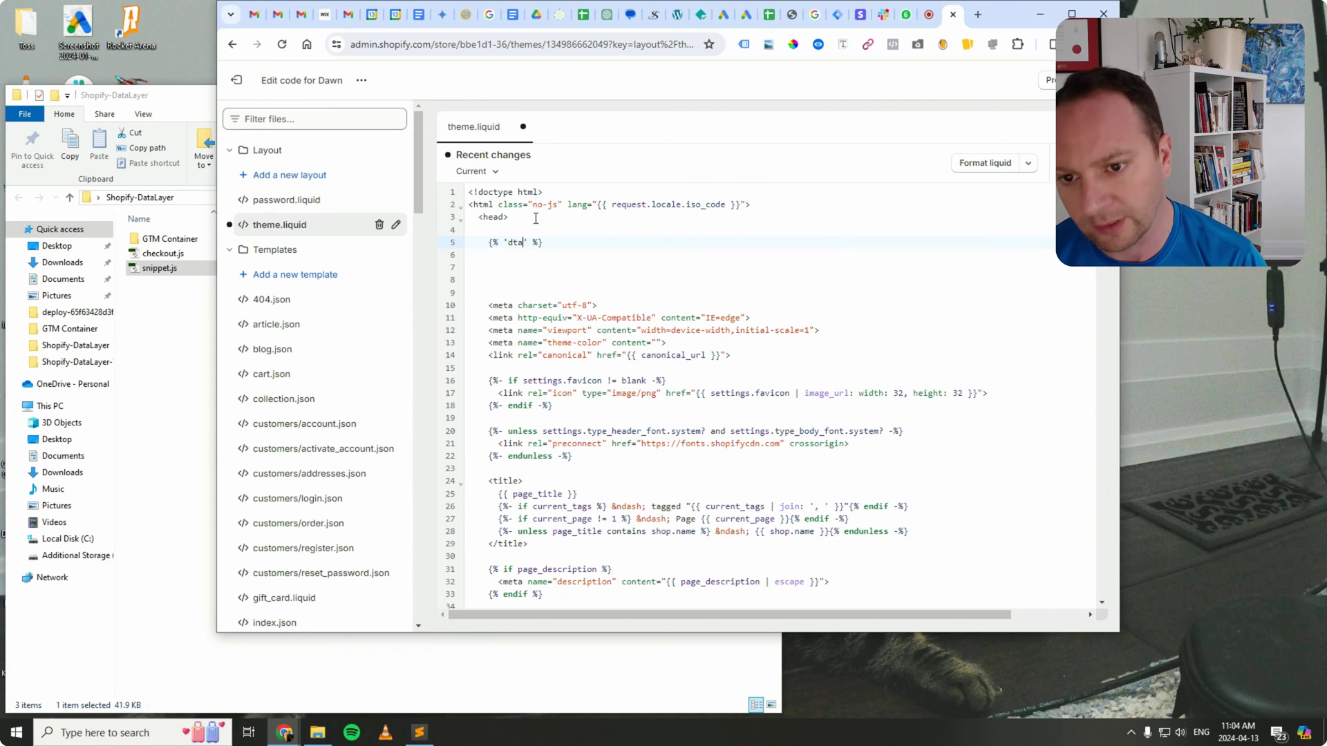
key("BackSpace")
key("BackSpace")
key("BackSpace")
type("data-")
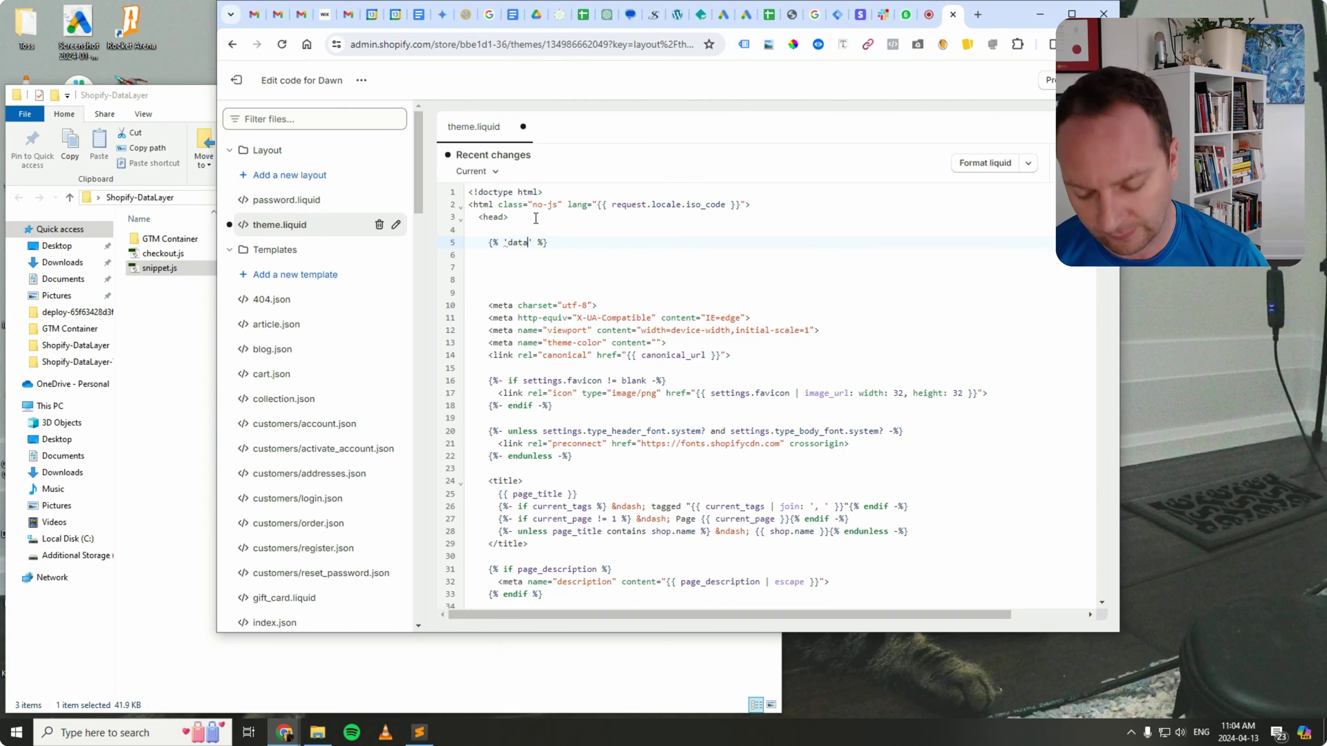
type("layer")
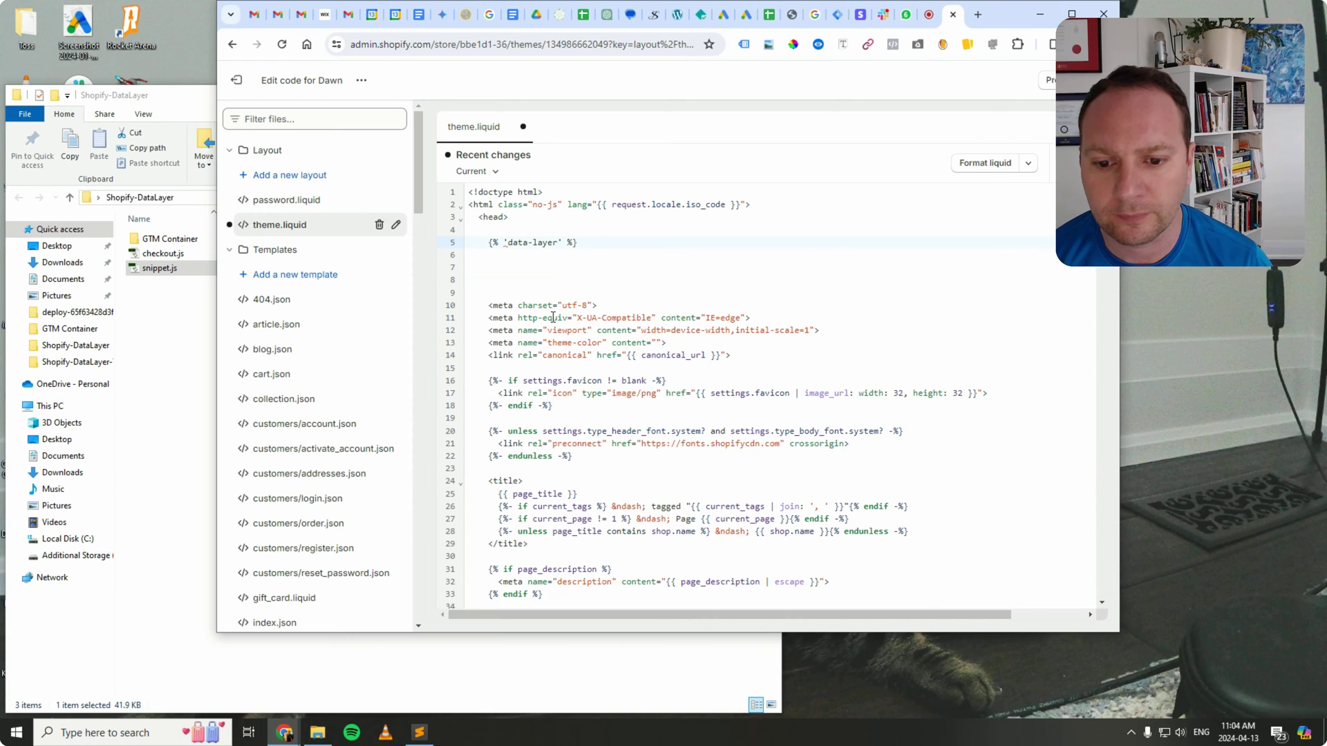
double_click(497, 246)
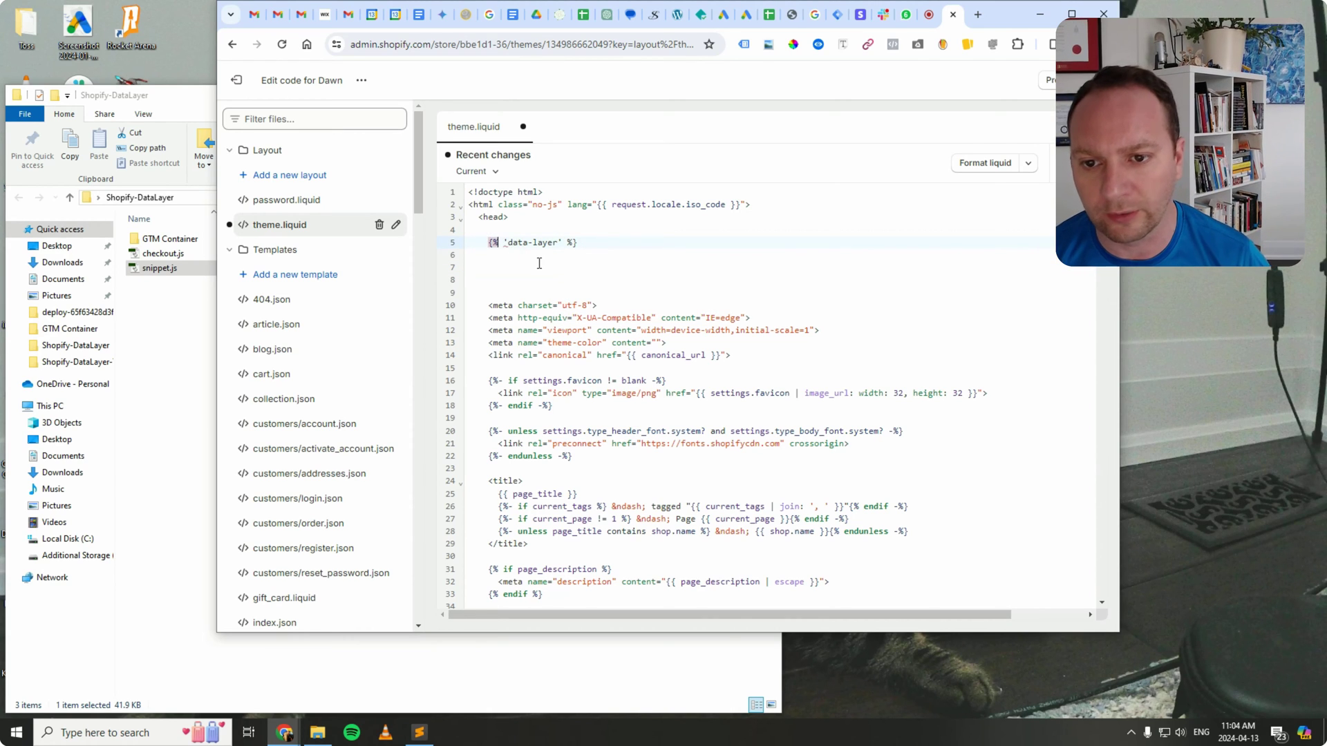
key("Right")
type("render")
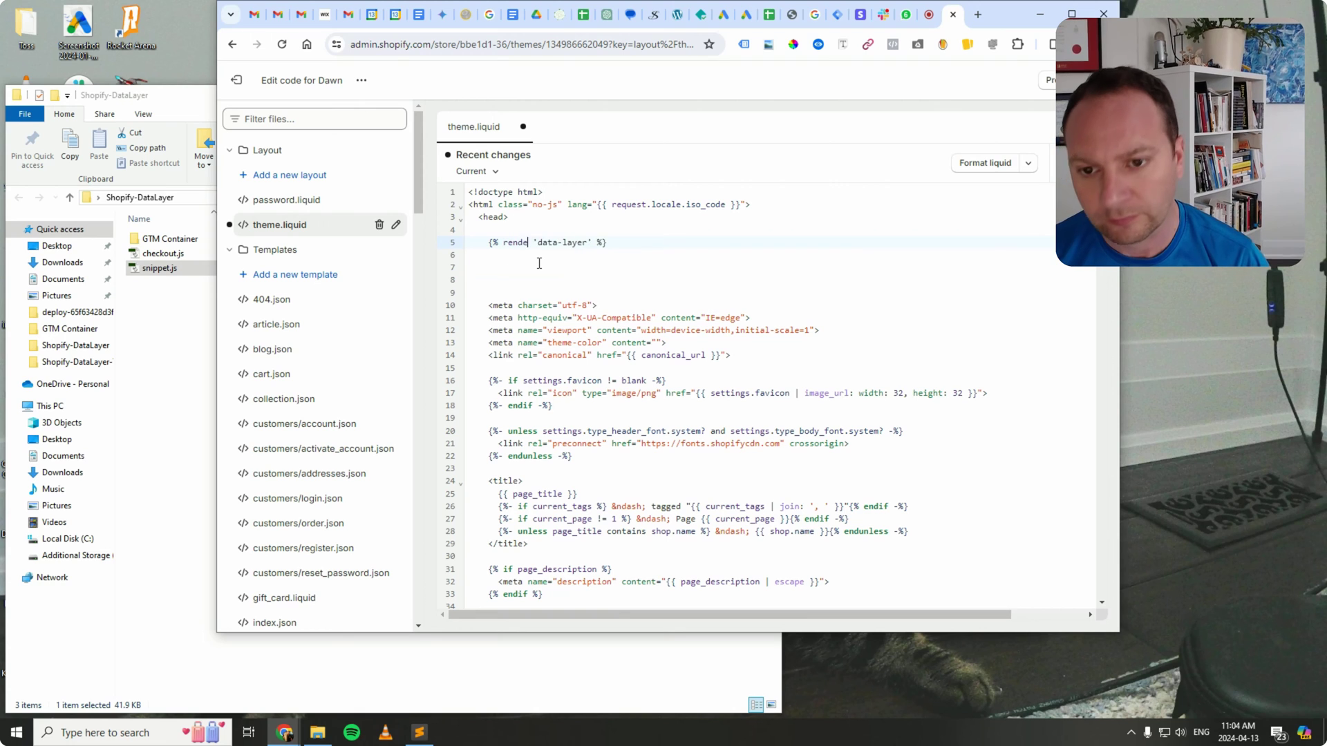
Open the data-layer snippet to check it, then return to line 5 of theme.liquid.
mouse_move(544, 240)
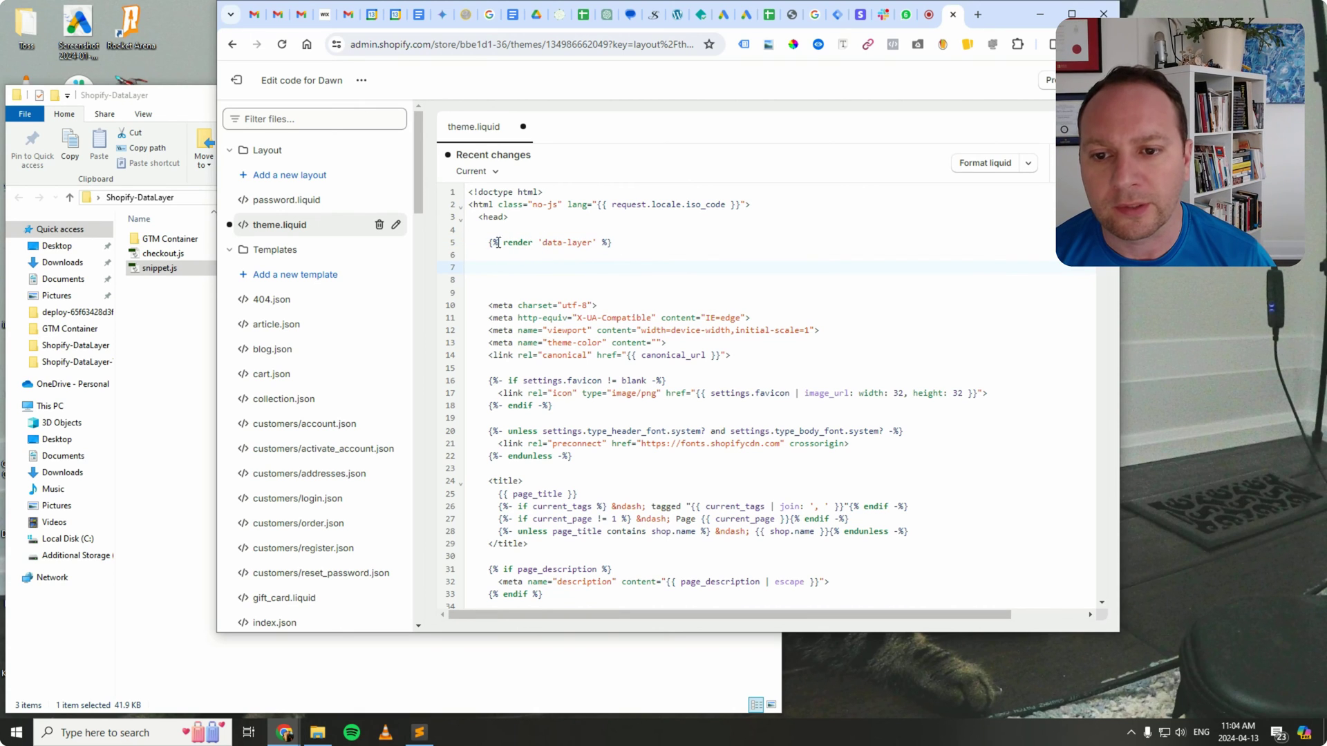
mouse_move(564, 244)
left_click(612, 244)
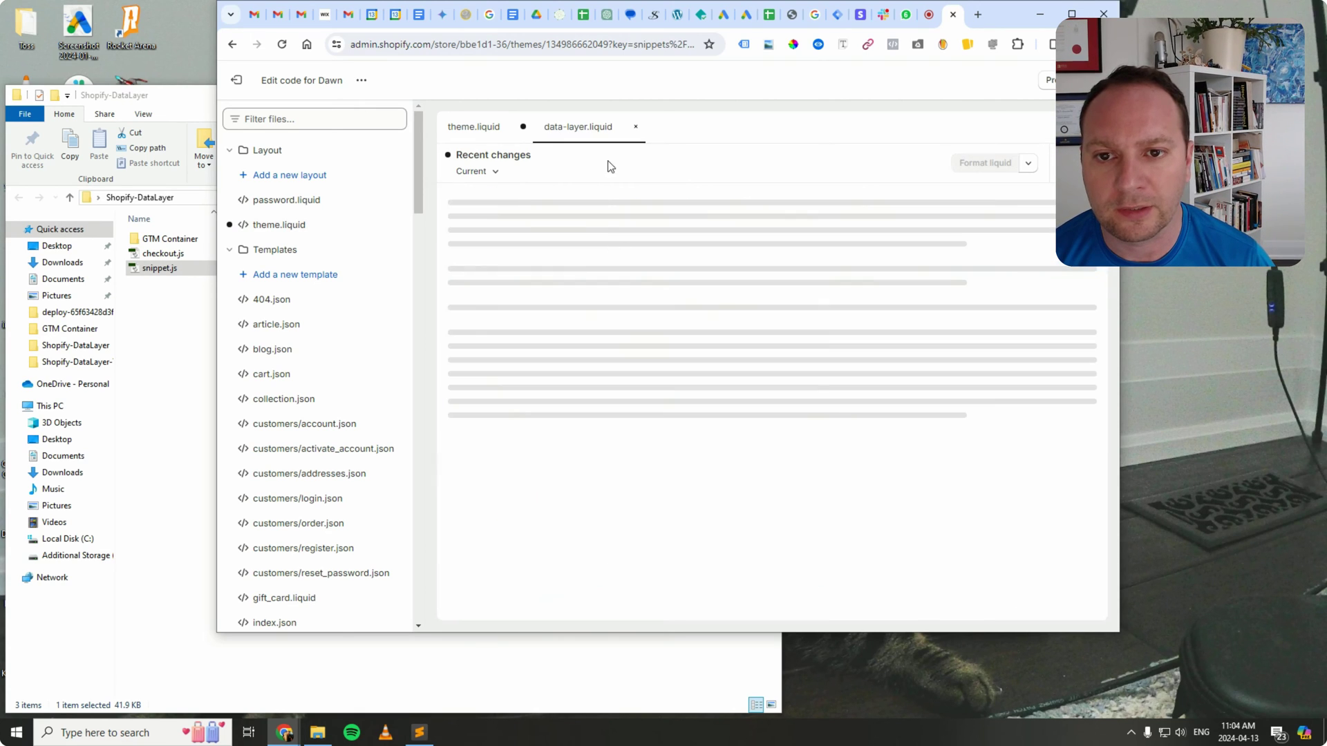
left_click(637, 128)
left_click(501, 244)
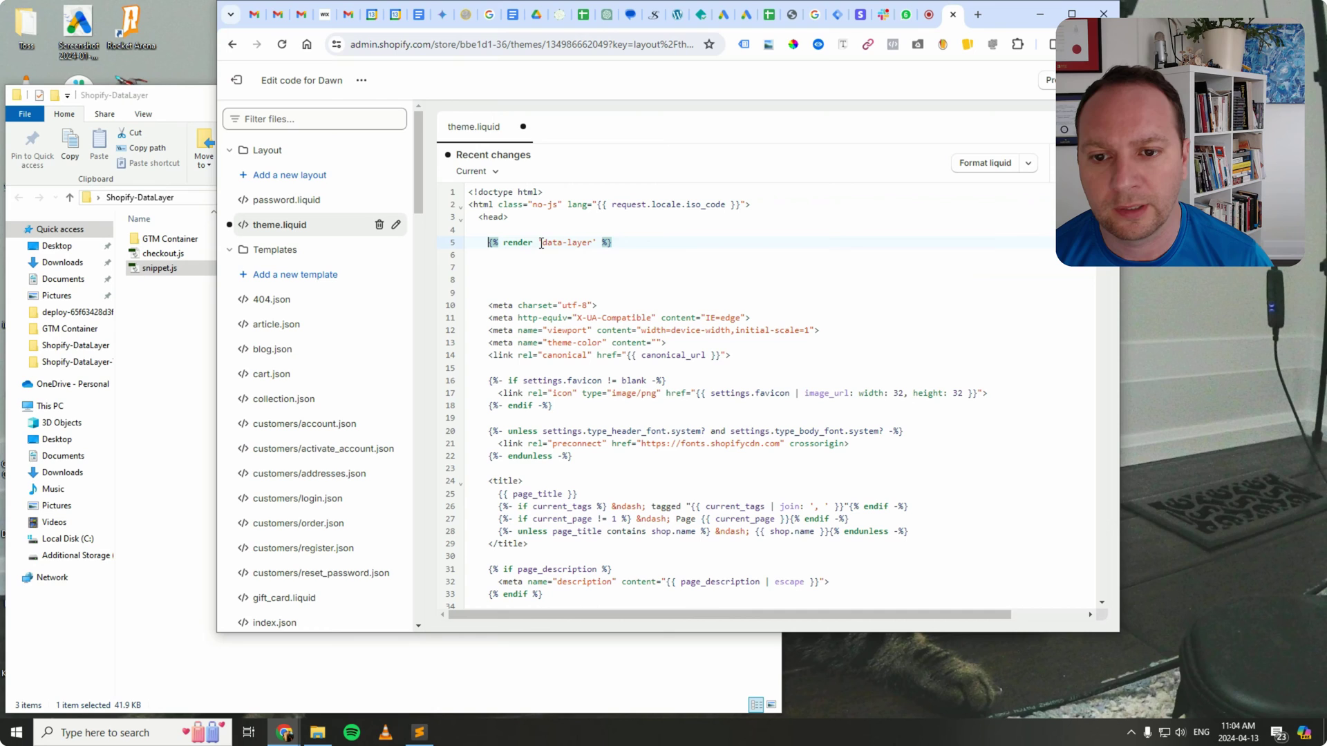
mouse_move(549, 242)
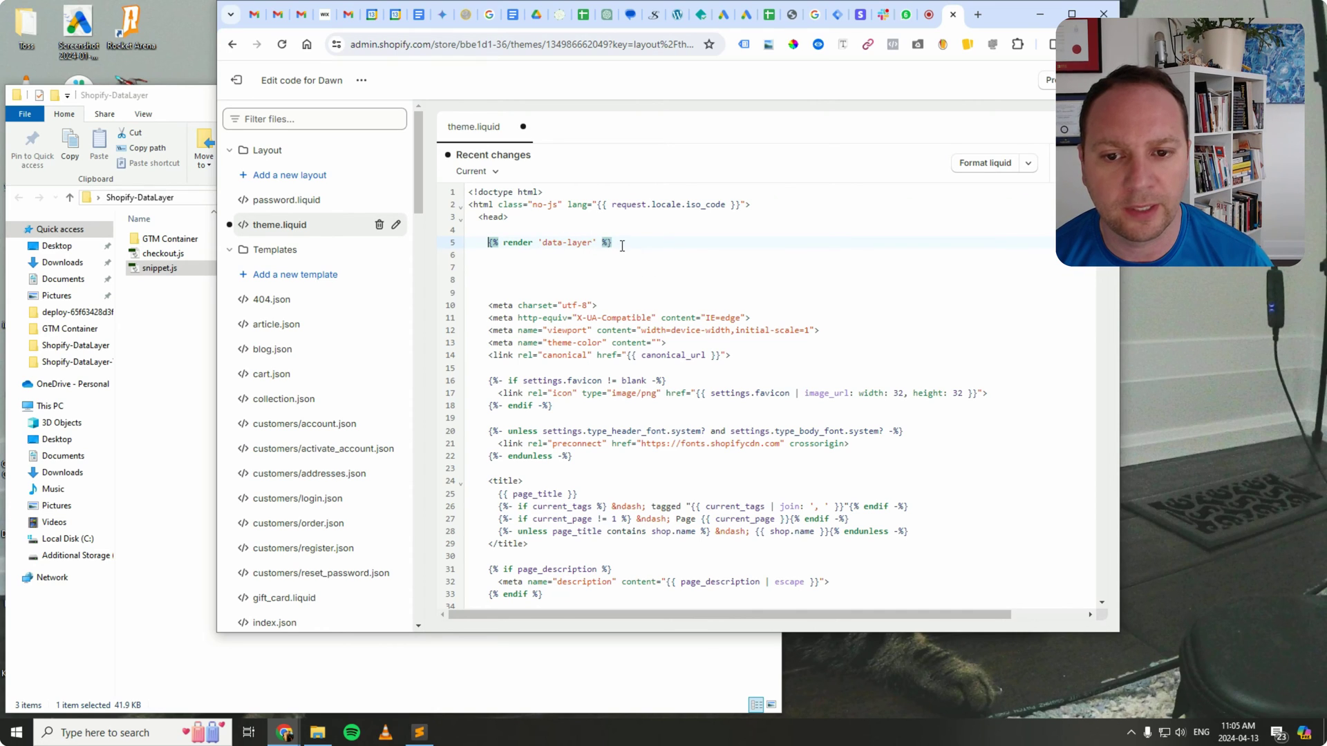
mouse_move(606, 247)
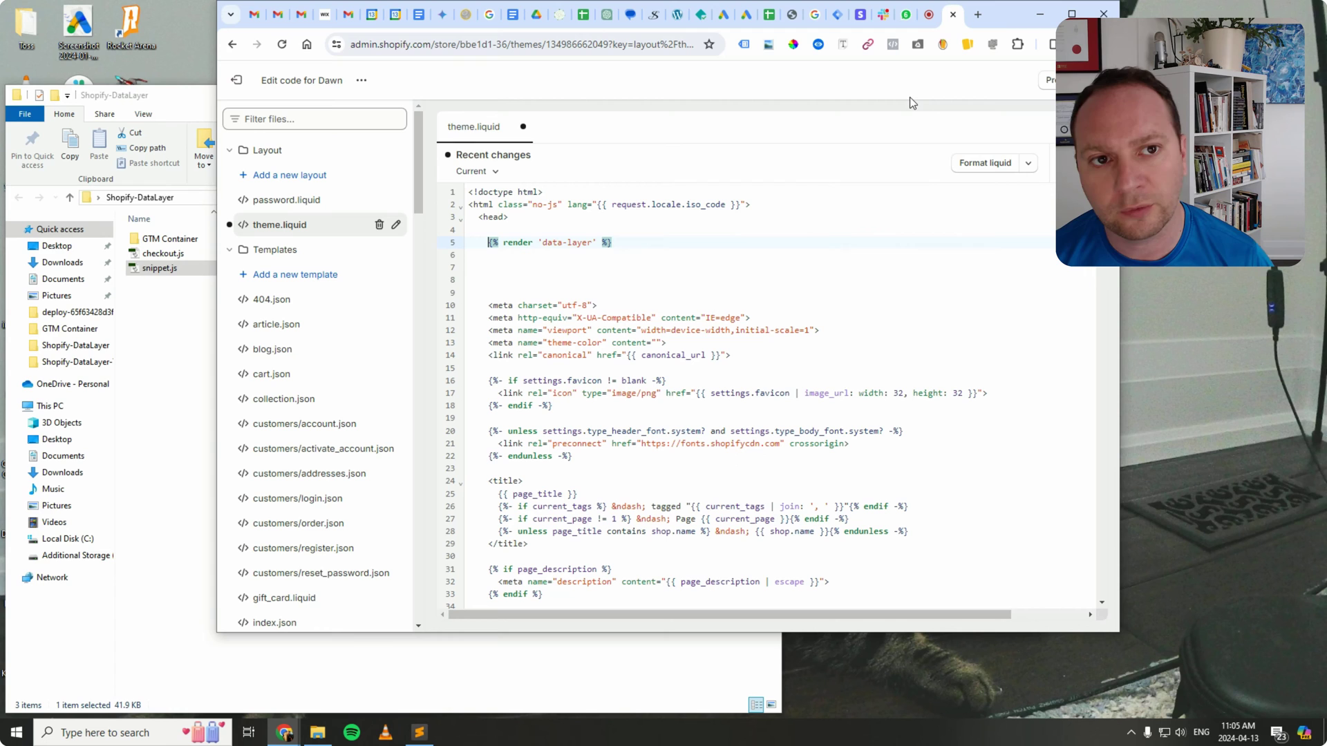
Copy the head code from GTM Admin > Install Google Tag Manager.
left_click(834, 16)
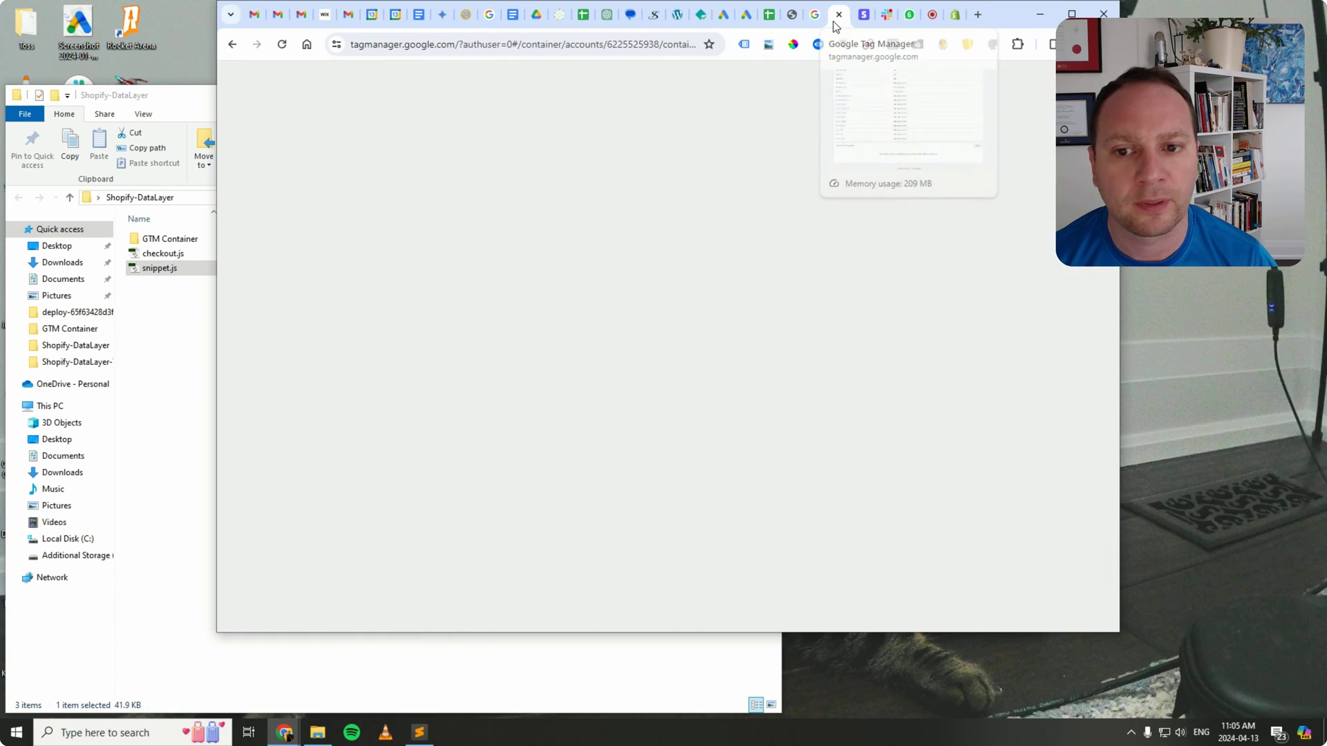
scroll(581, 207, "up", 15)
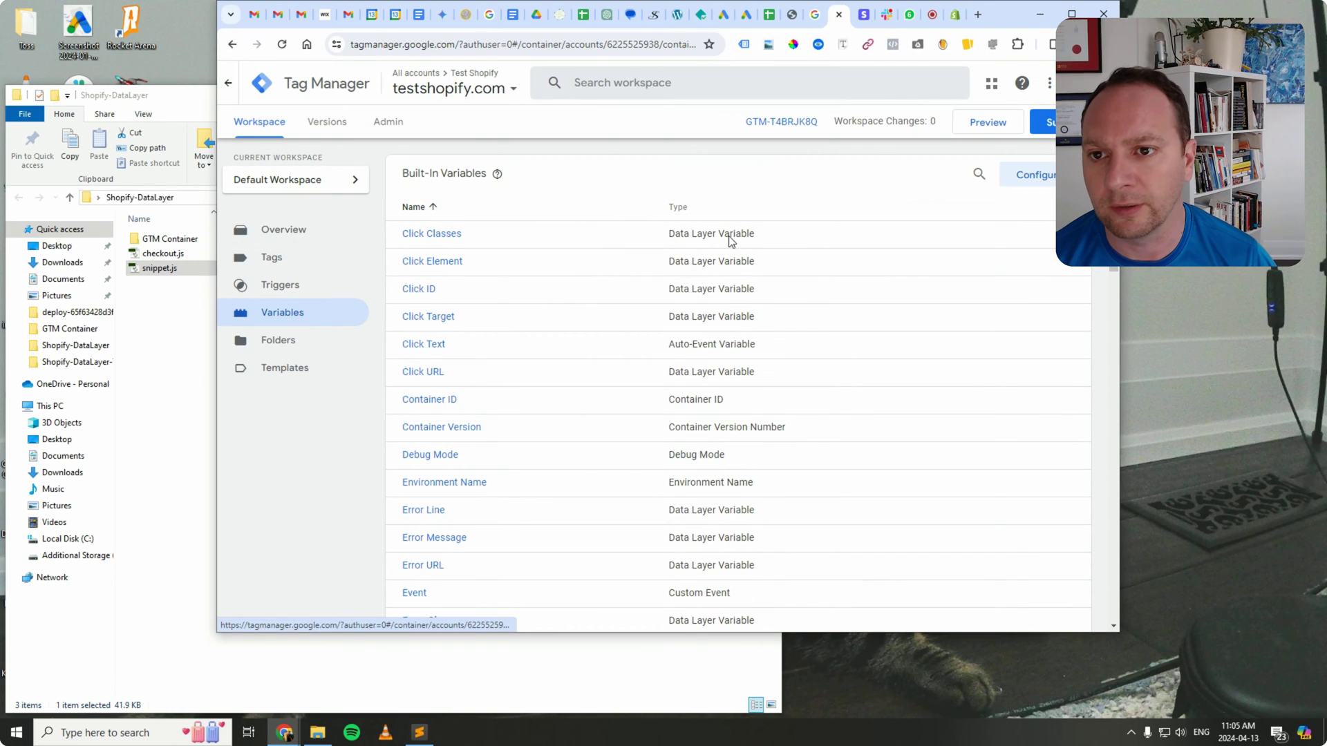
left_click(283, 269)
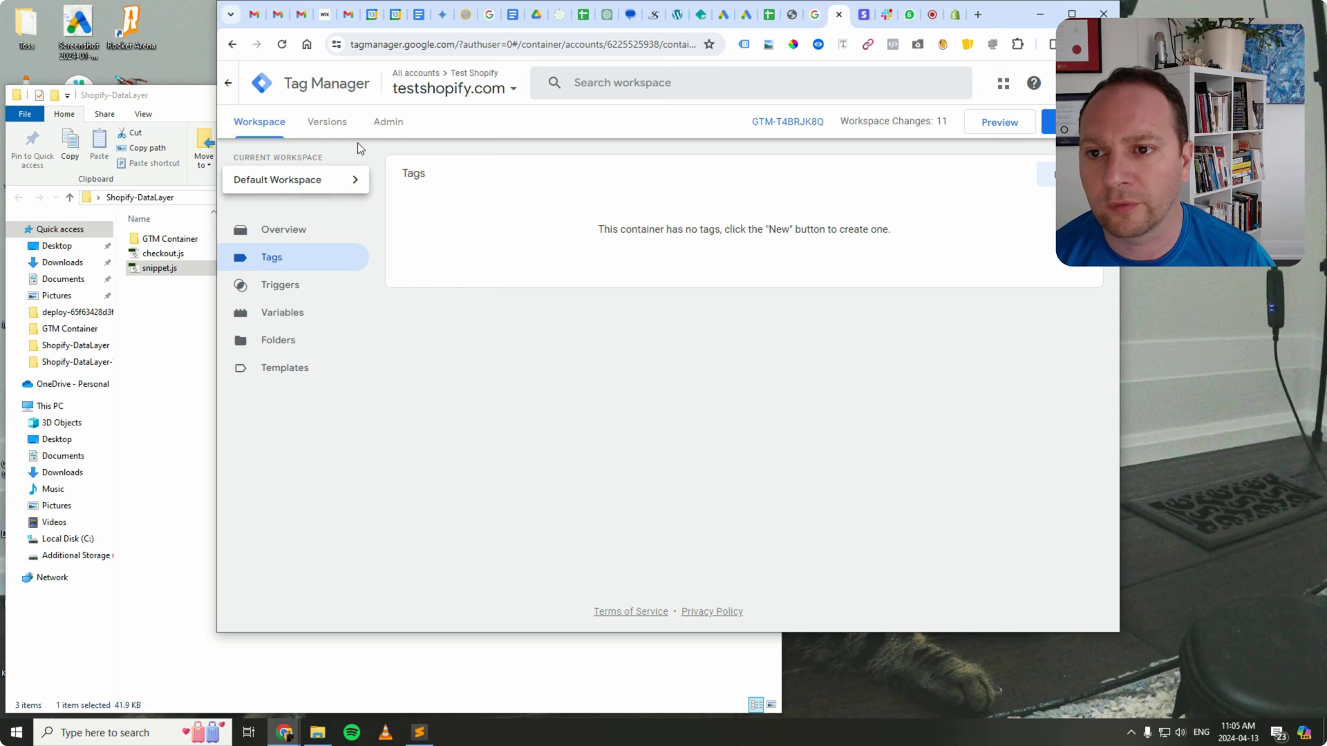
left_click(386, 127)
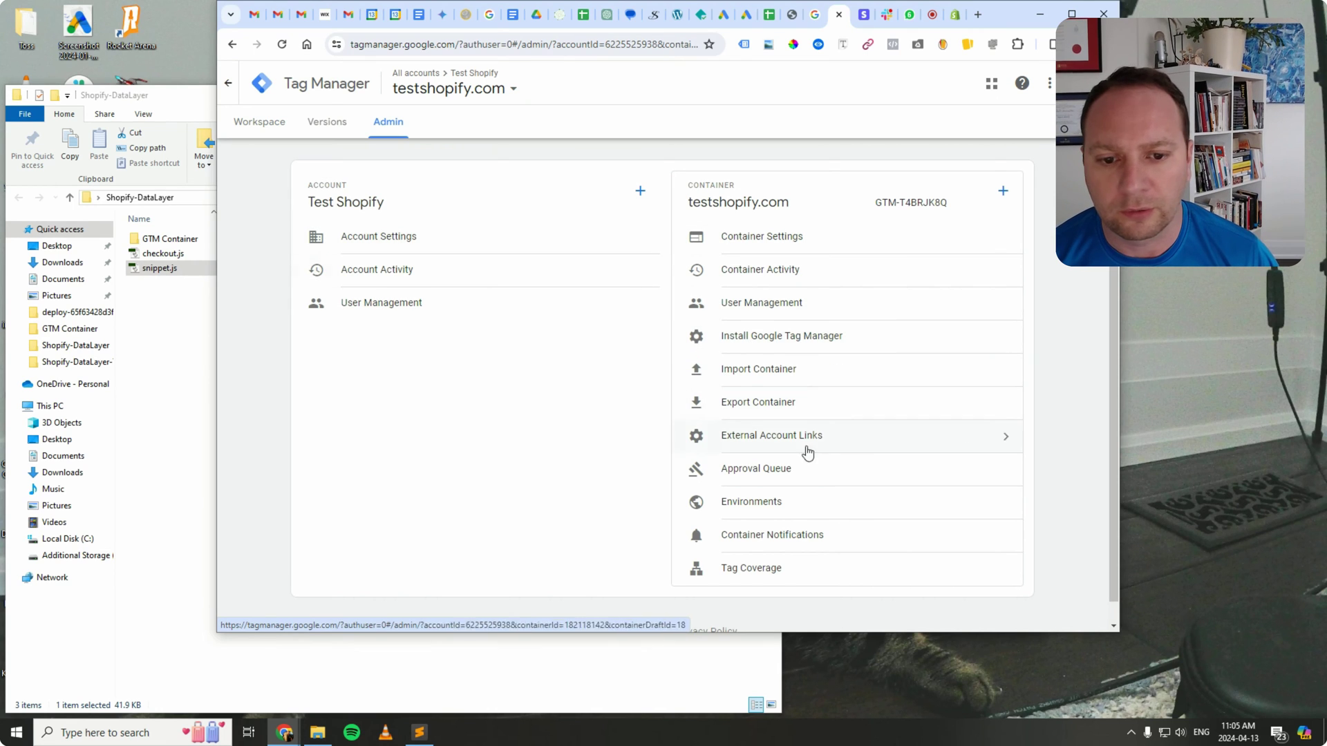
left_click(779, 340)
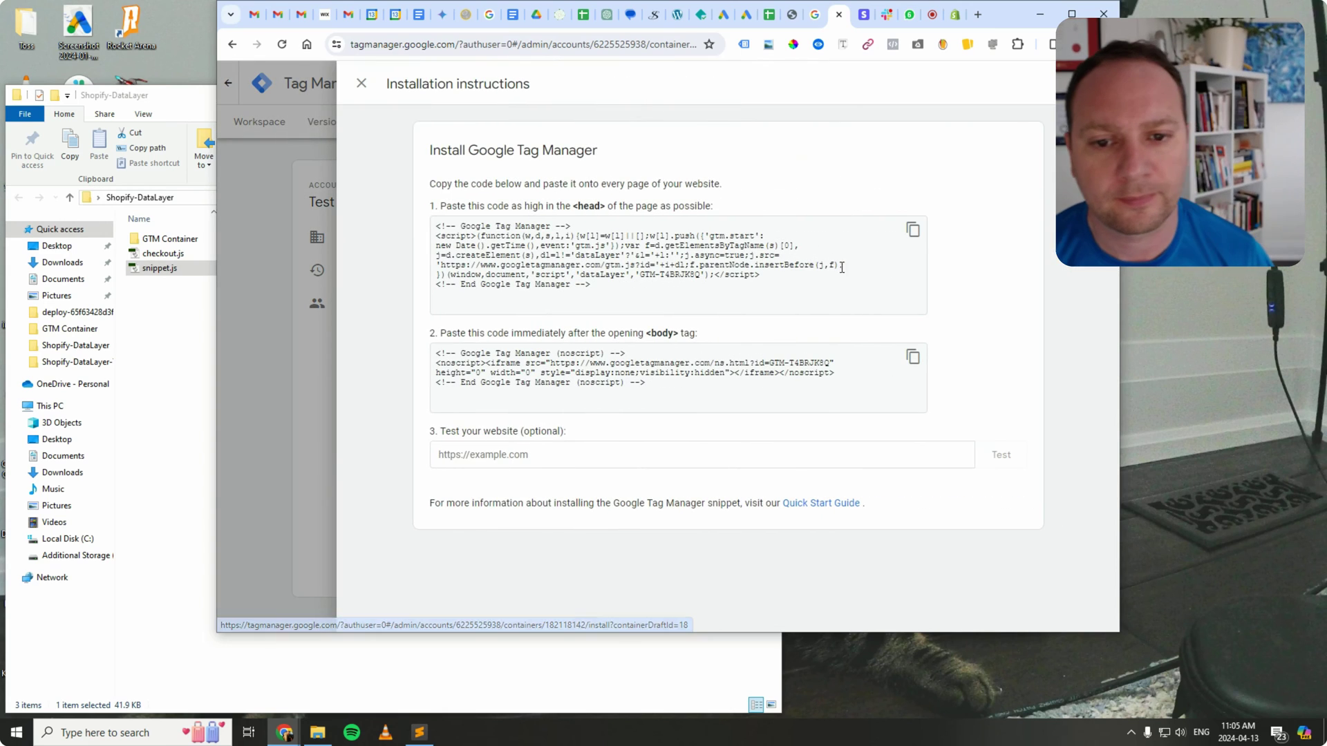
left_click(913, 233)
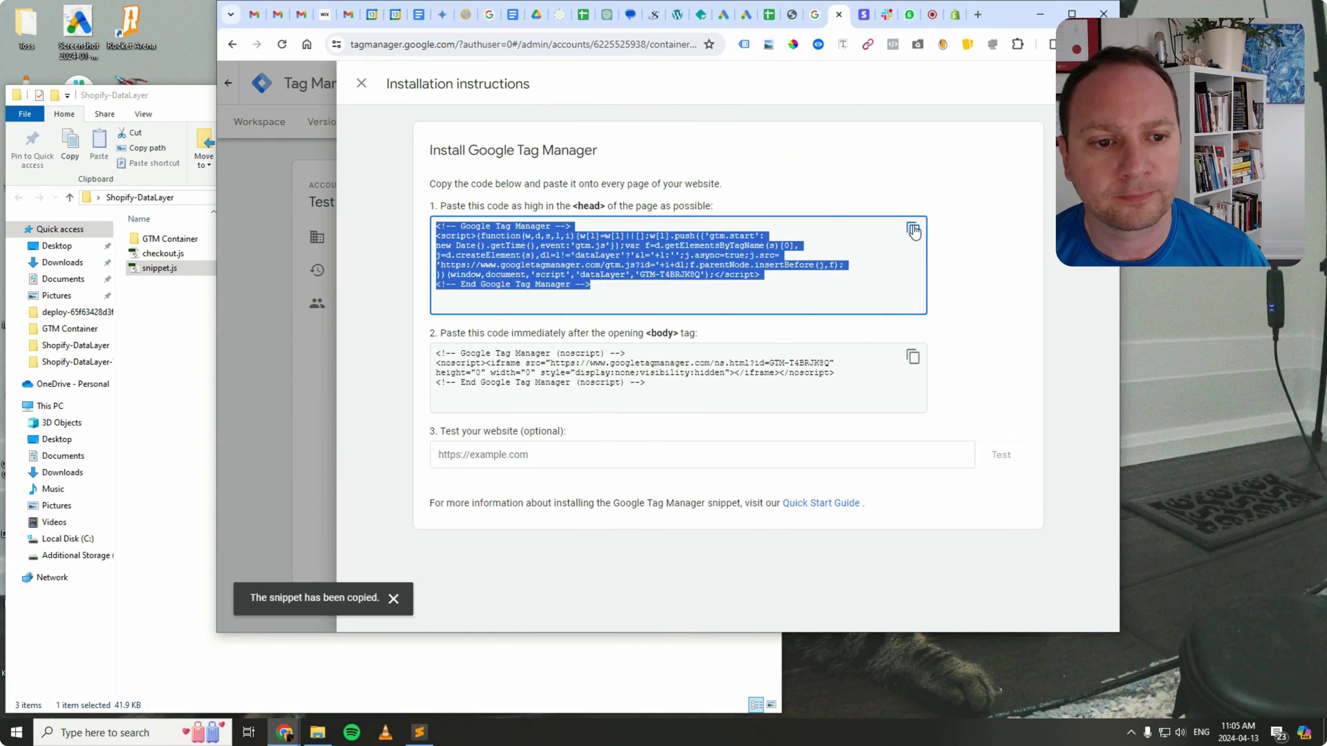
Paste the GTM head snippet below the render line in theme.liquid, save, and close it.
left_click(952, 14)
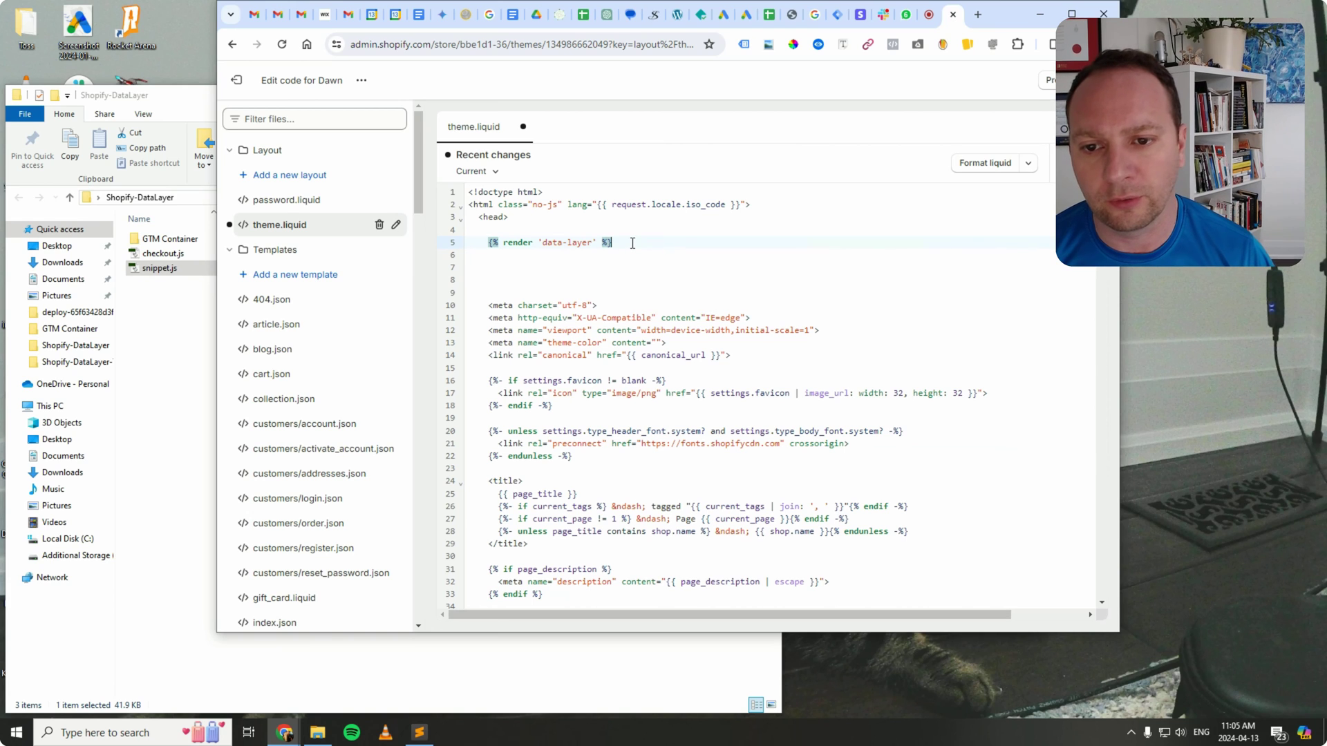
key("Return")
key("Return")
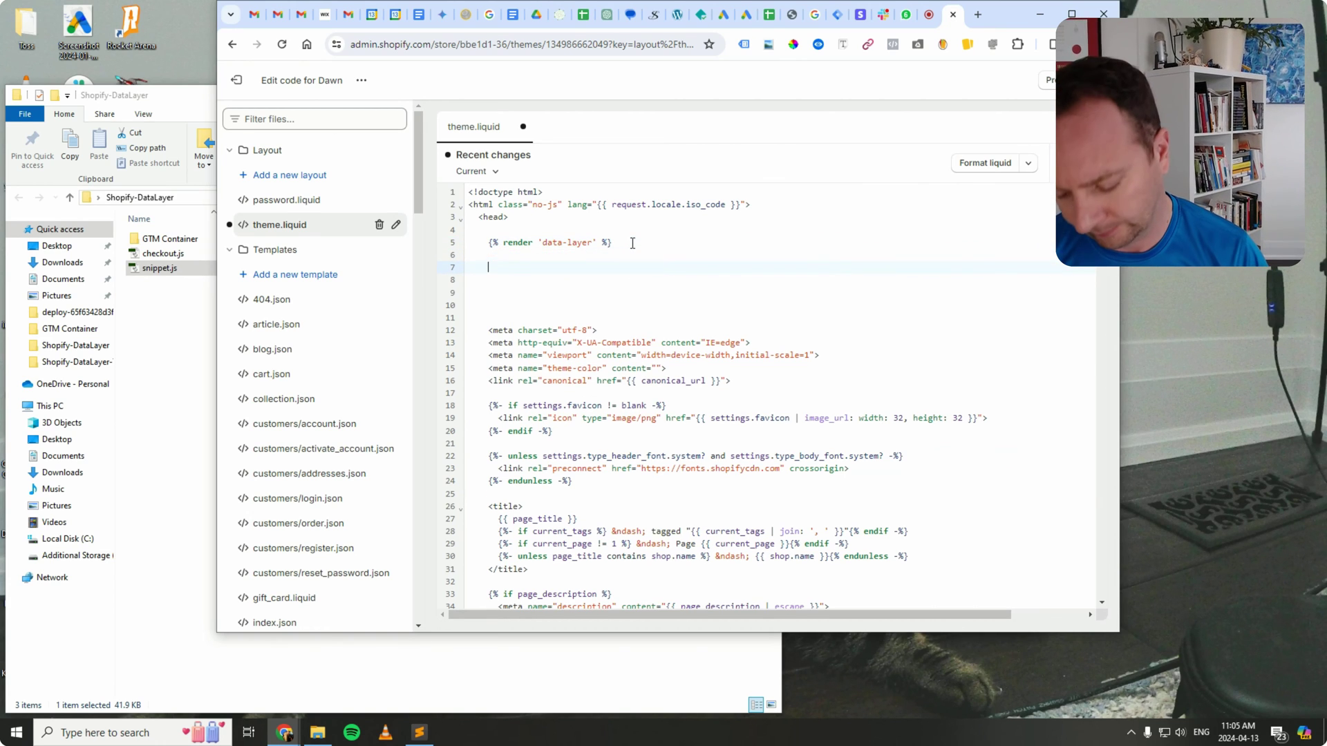
key("ctrl+v")
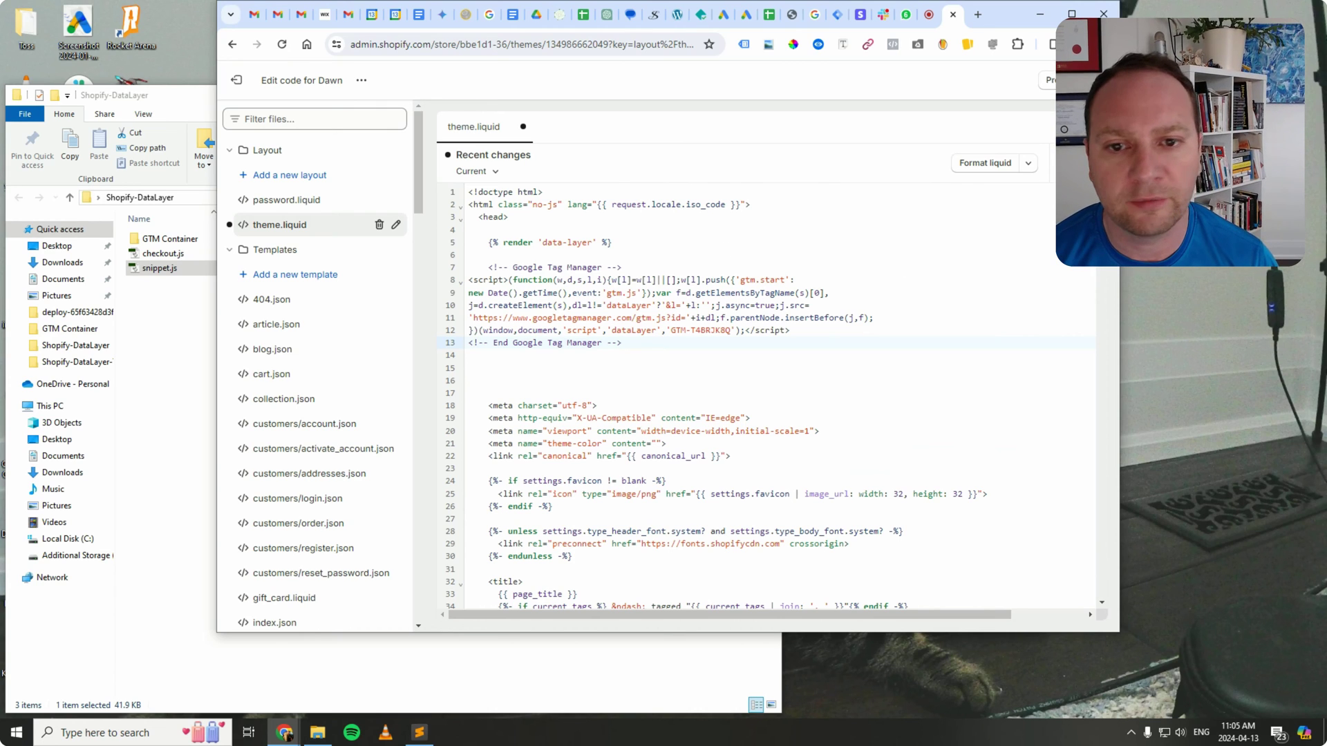
key("ctrl+s")
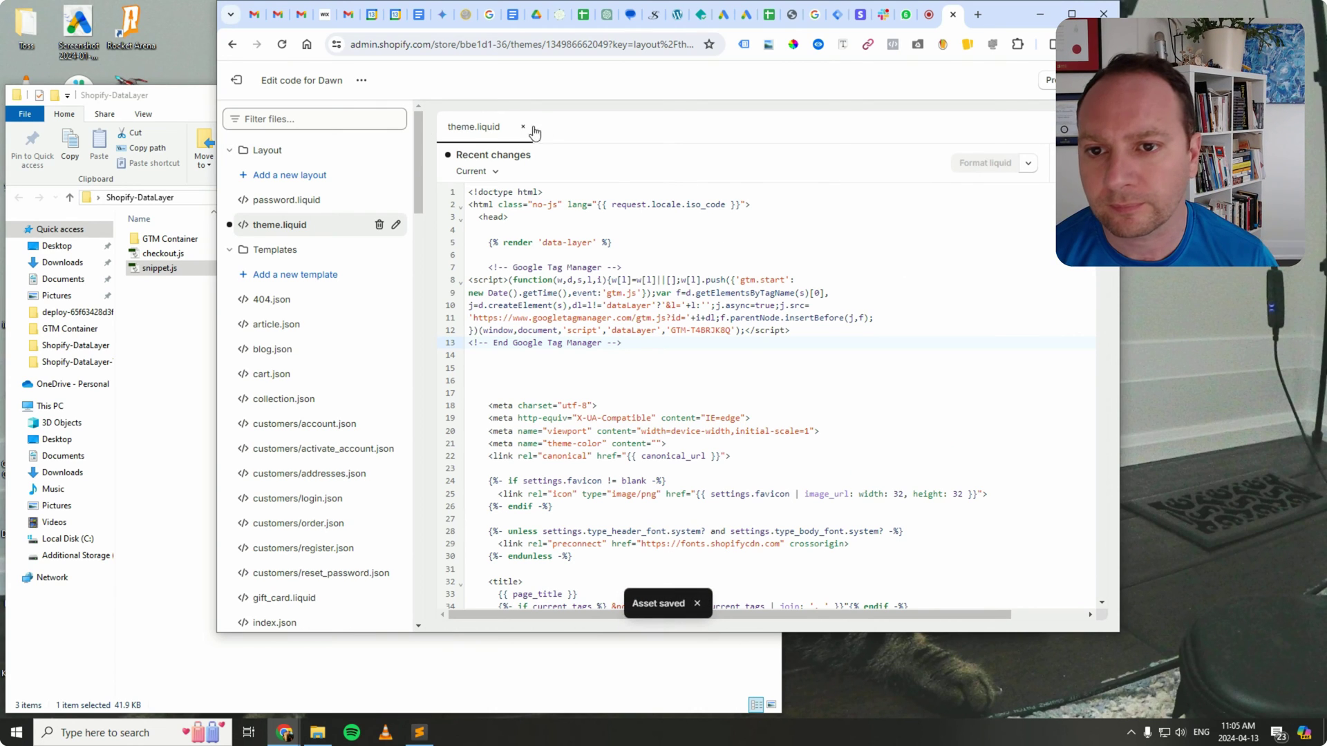
left_click(525, 128)
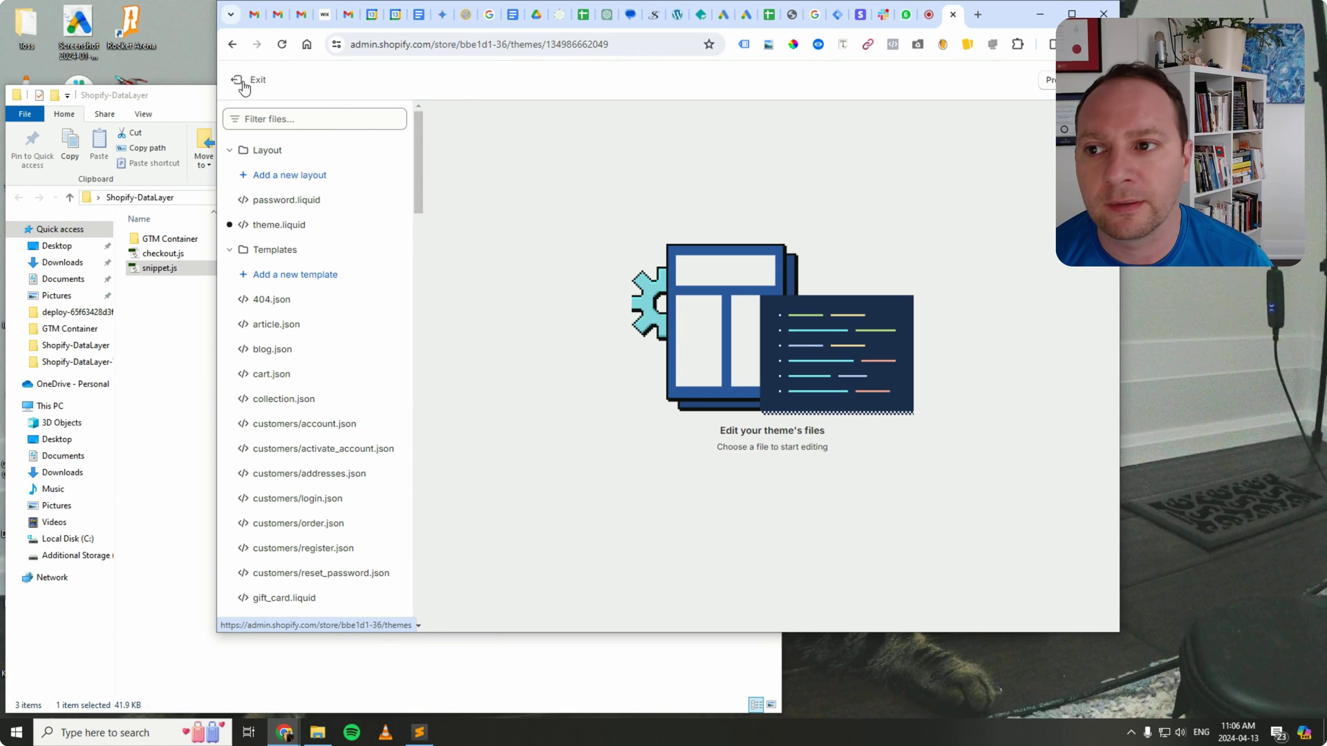
Exit the code editor and open Settings > Checkout at the order status Additional scripts box.
left_click(244, 83)
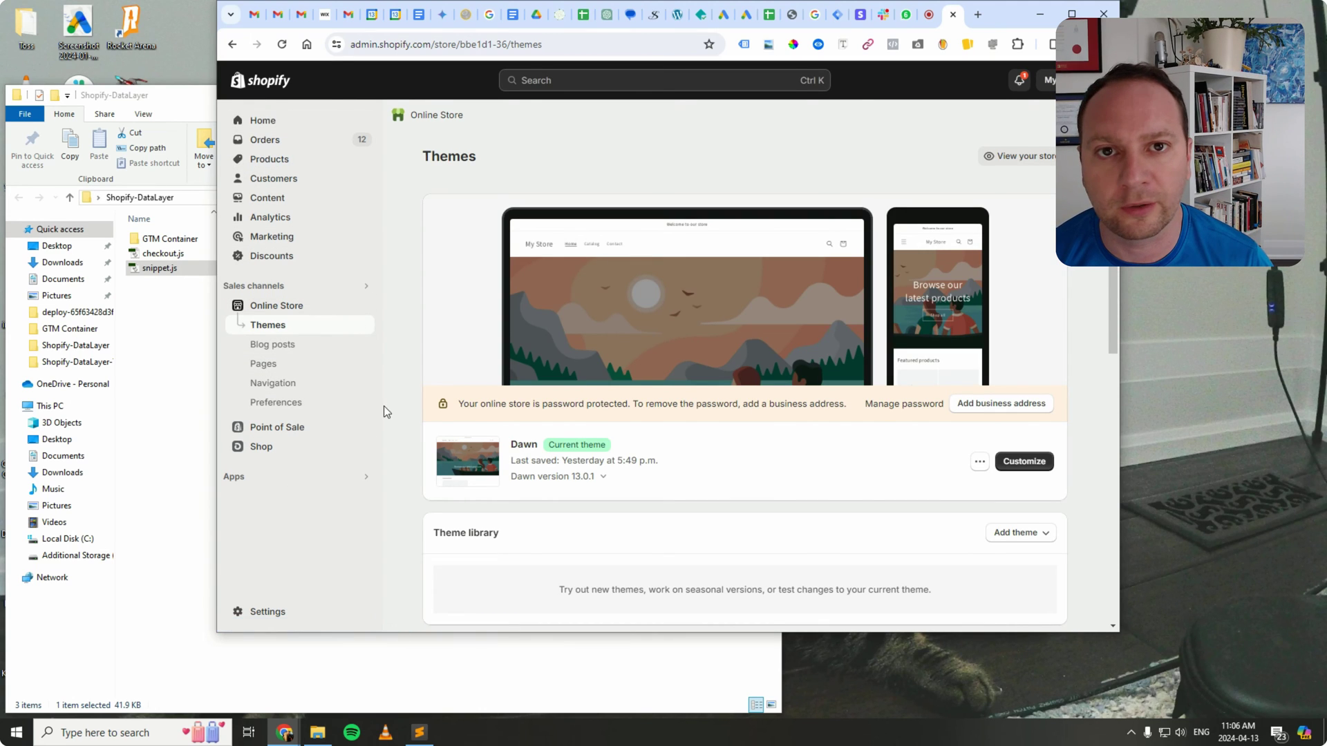
left_click(268, 613)
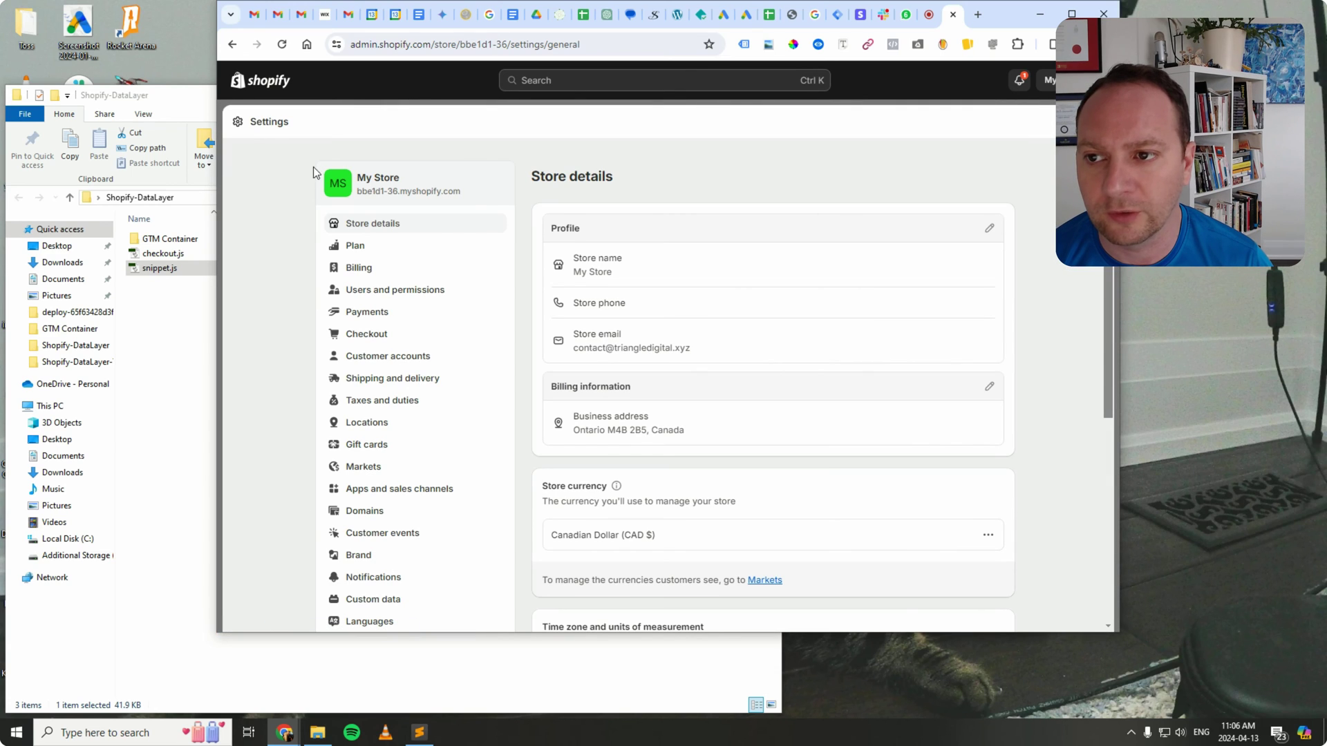
scroll(457, 264, "down", 1)
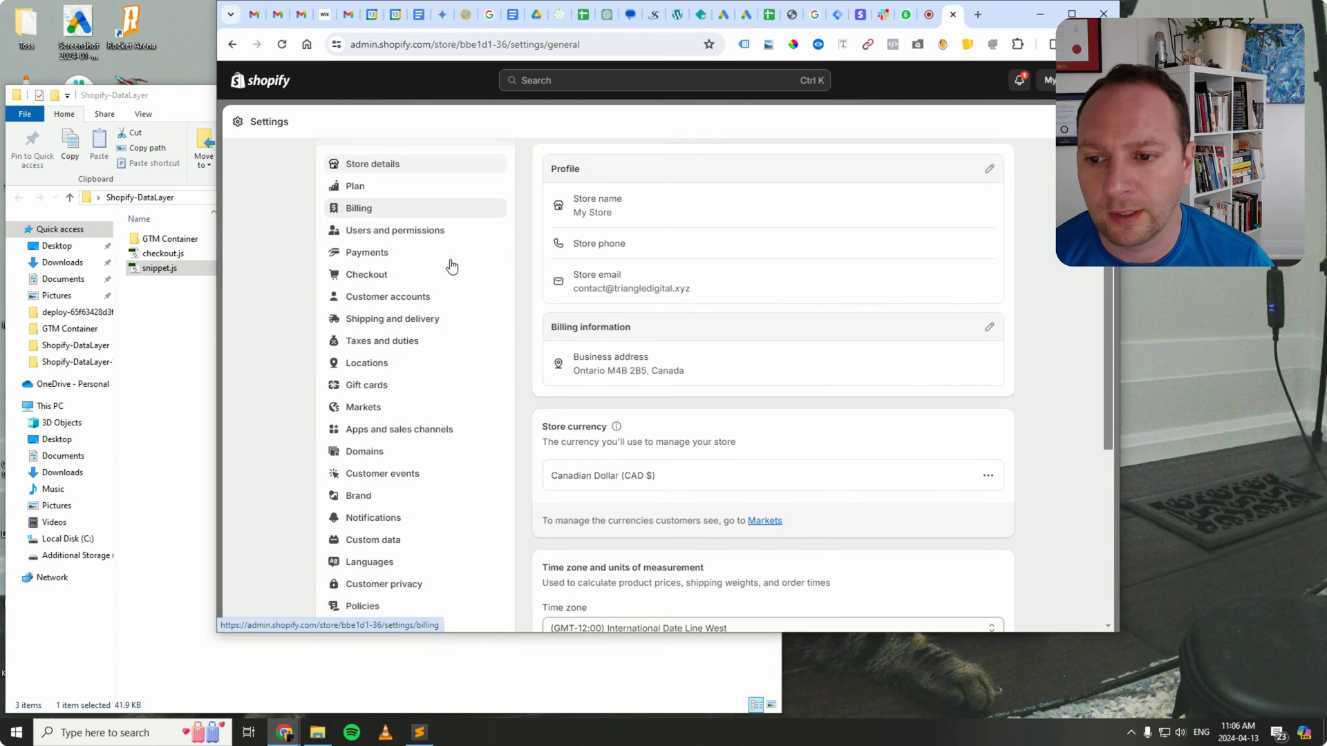
left_click(379, 273)
scroll(649, 273, "down", 15)
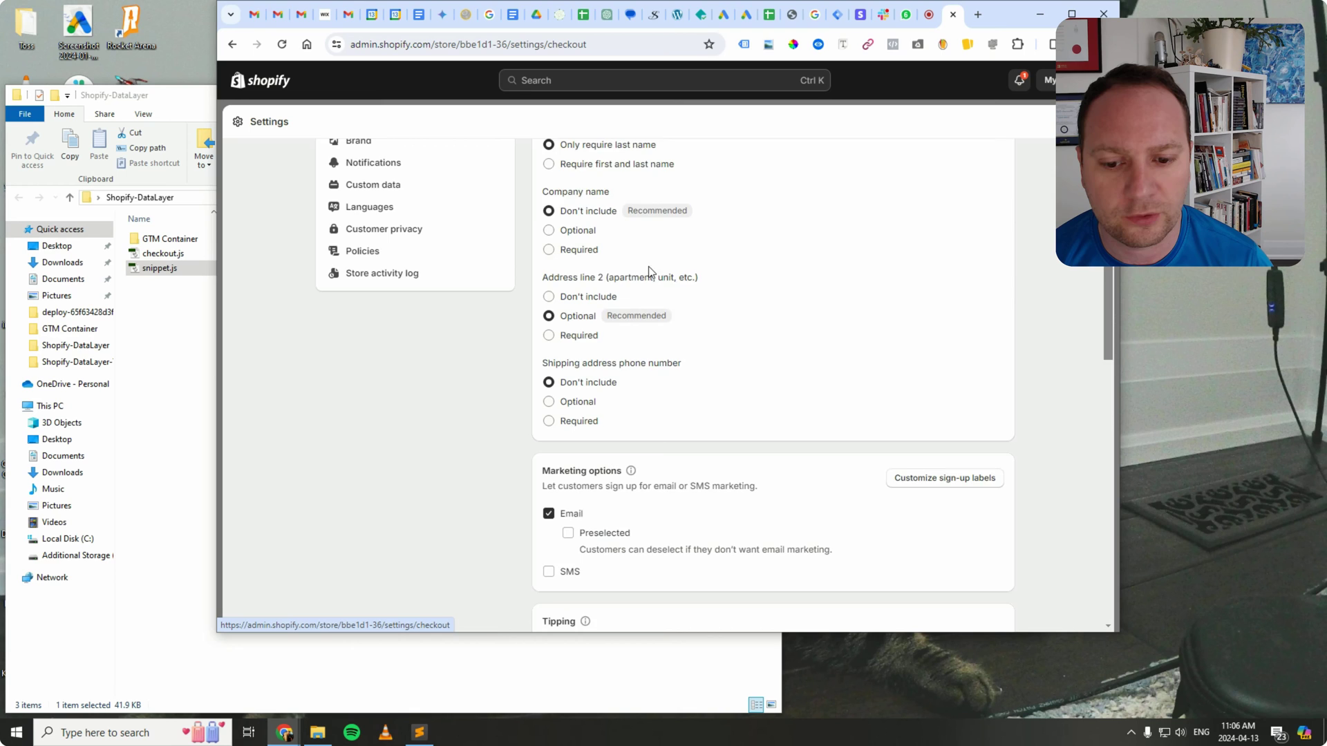
scroll(649, 300, "down", 8)
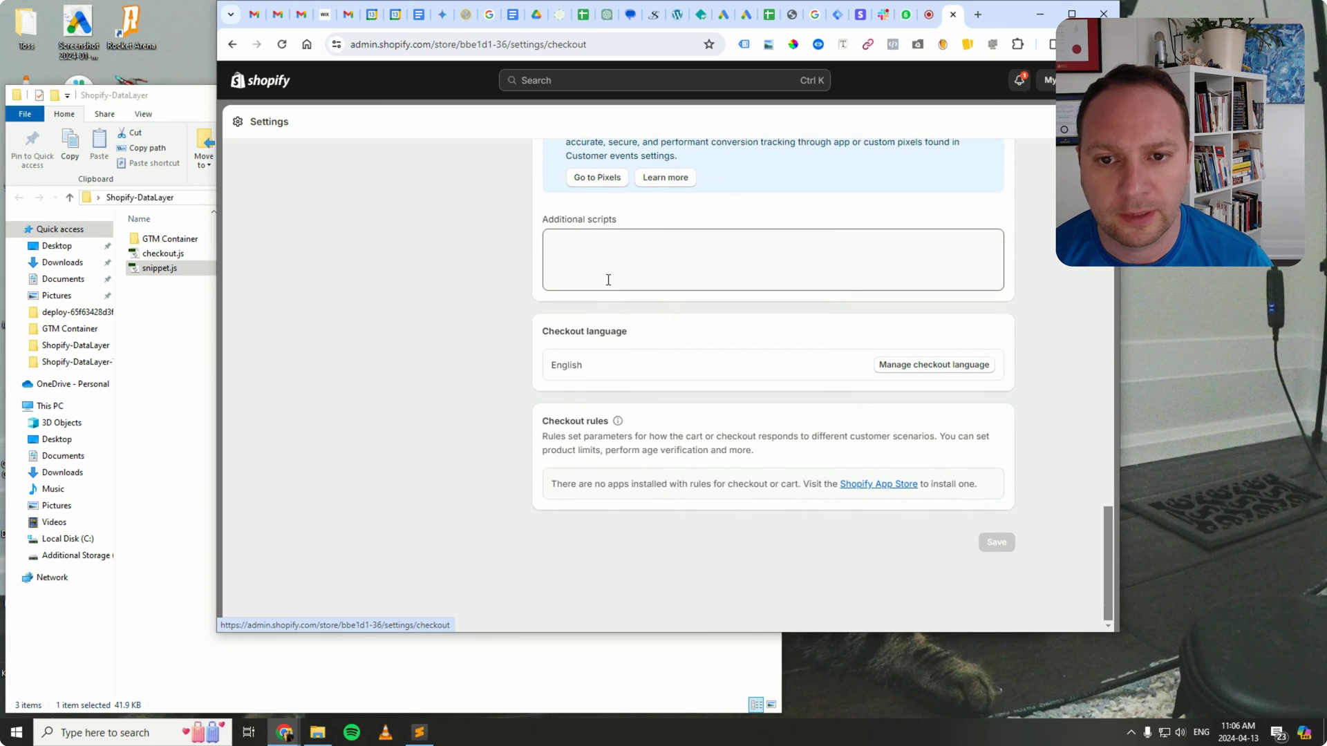
scroll(595, 283, "up", 1)
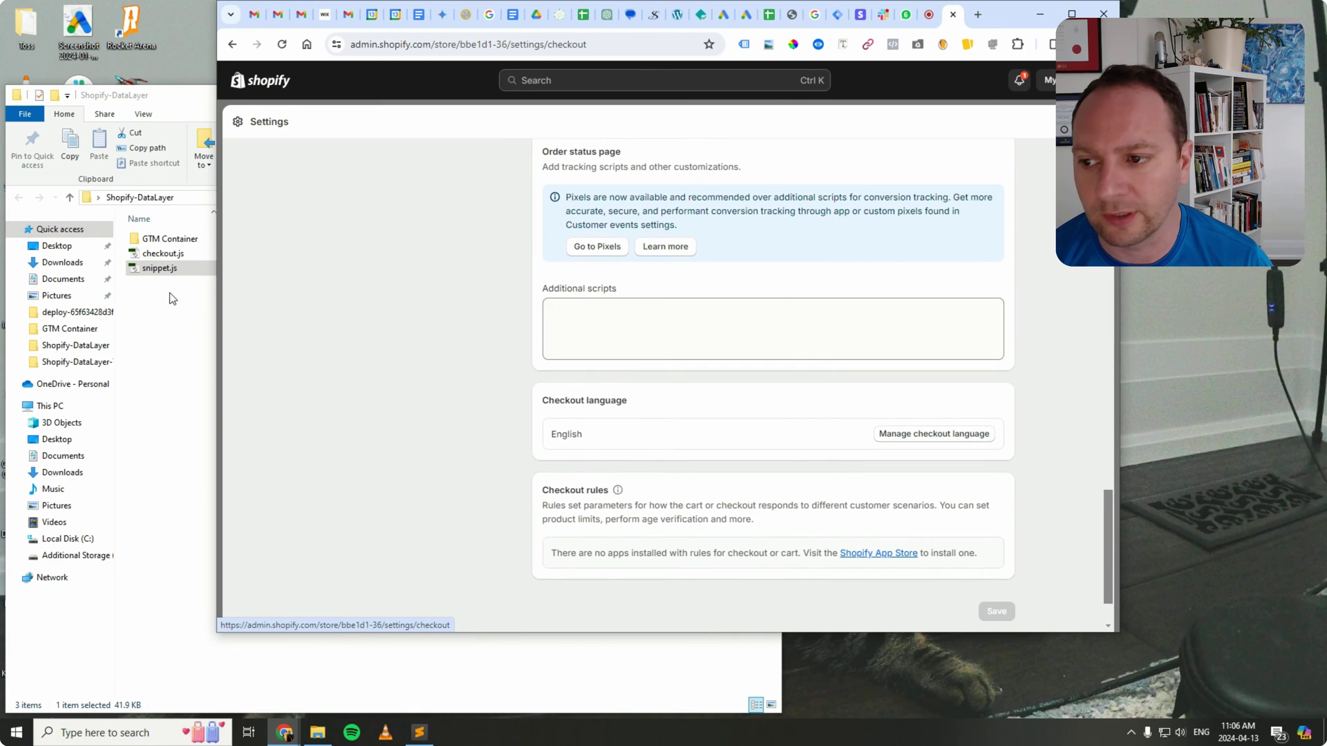
left_click(168, 269)
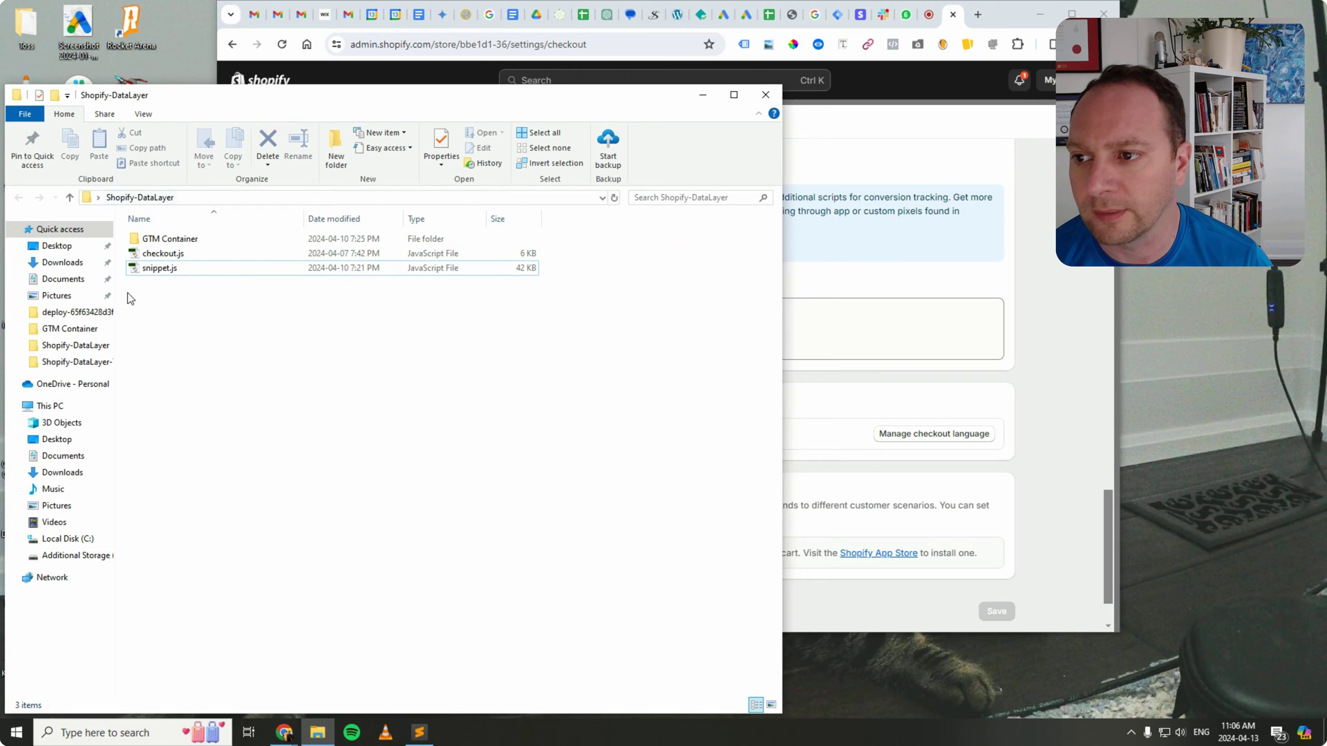
Open checkout.js in Notepad, copy all its code, and close Notepad.
left_click(168, 255)
right_click(164, 258)
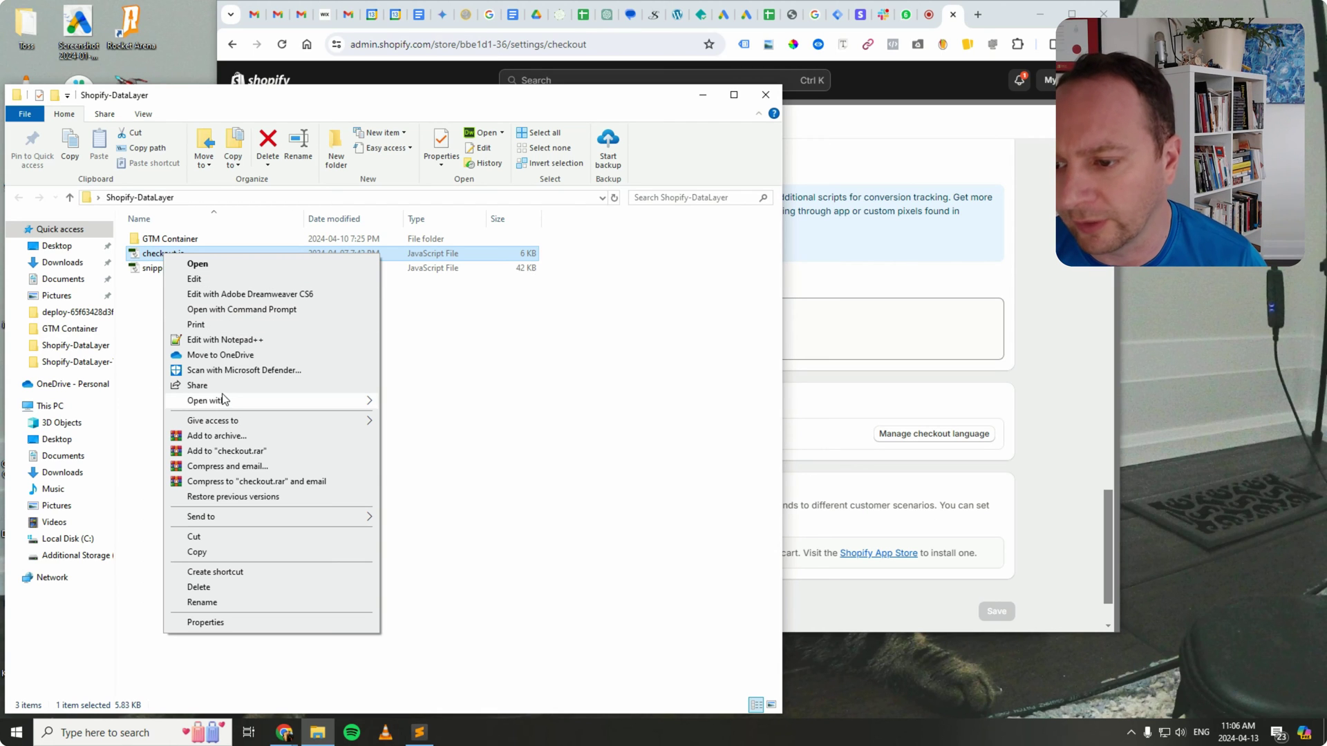
mouse_move(239, 401)
left_click(416, 419)
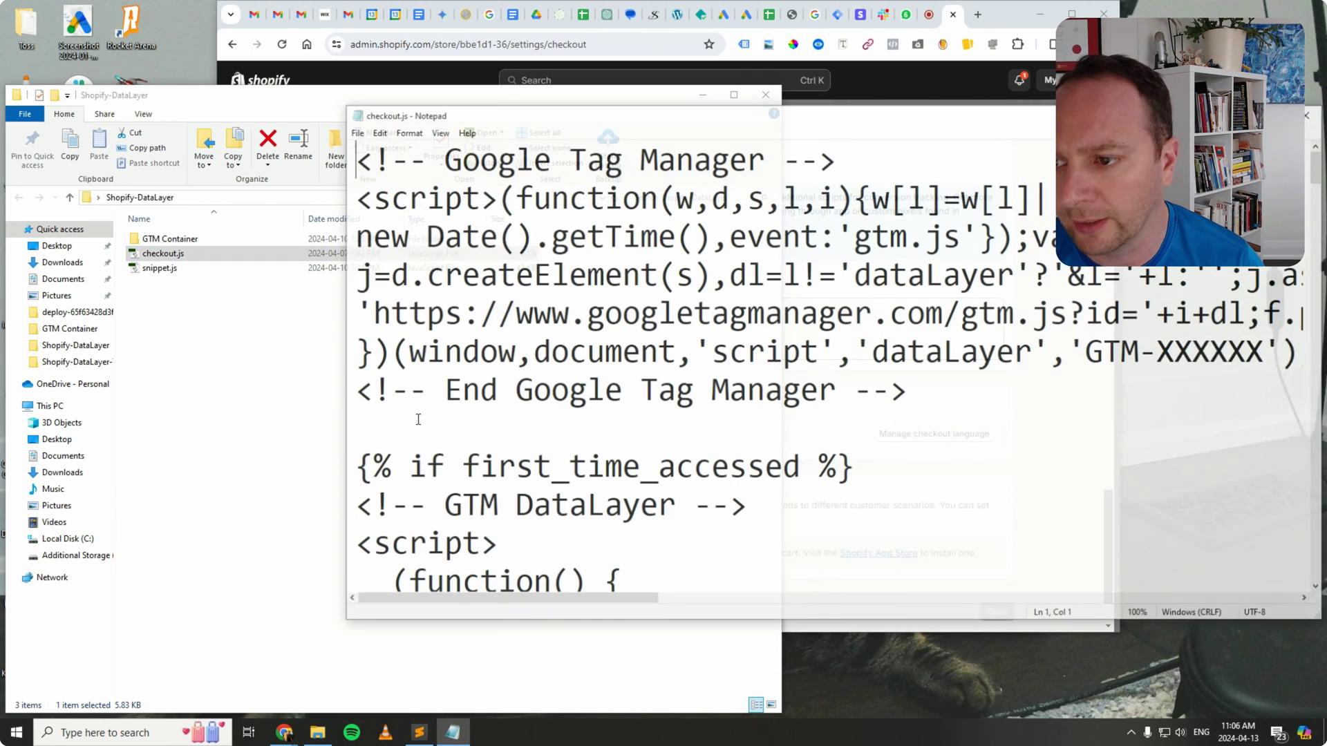
left_click(442, 211)
key("ctrl+a")
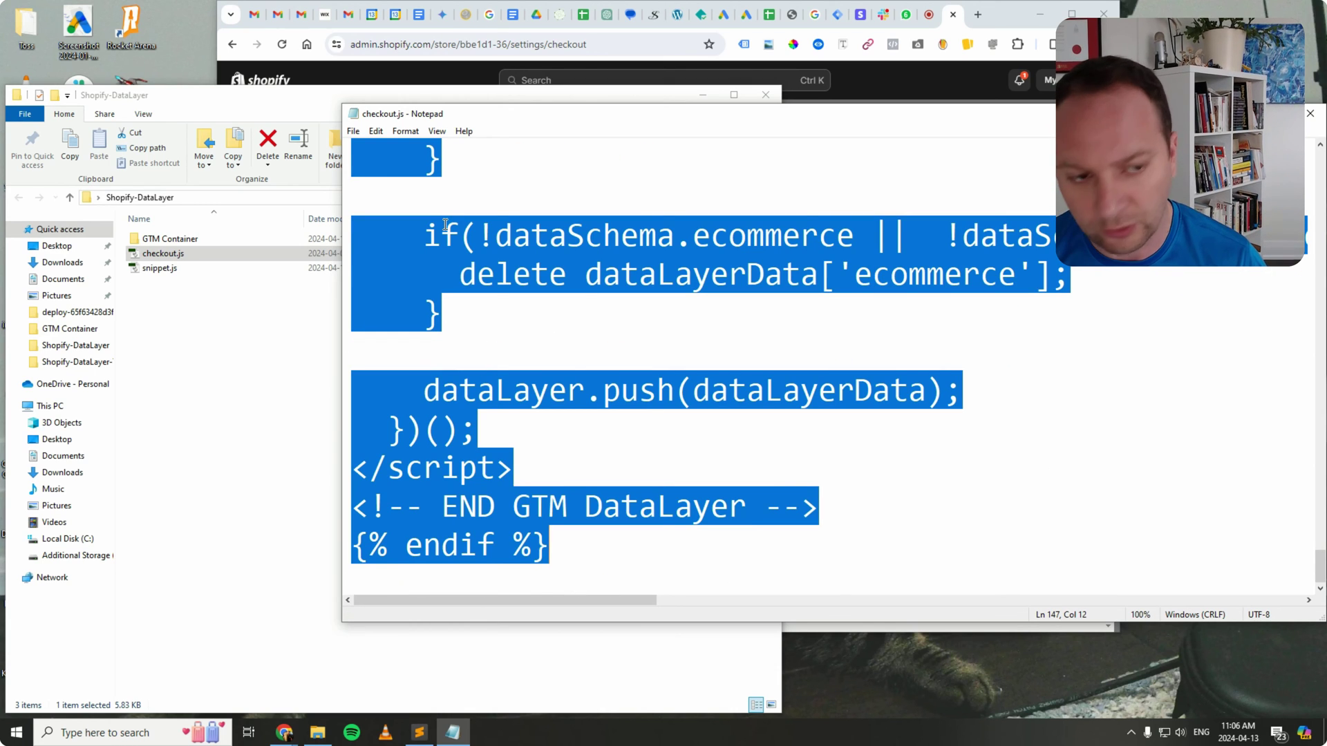
left_click(1311, 114)
Paste the checkout.js code into the order status page's Additional scripts box and review it.
left_click(1004, 12)
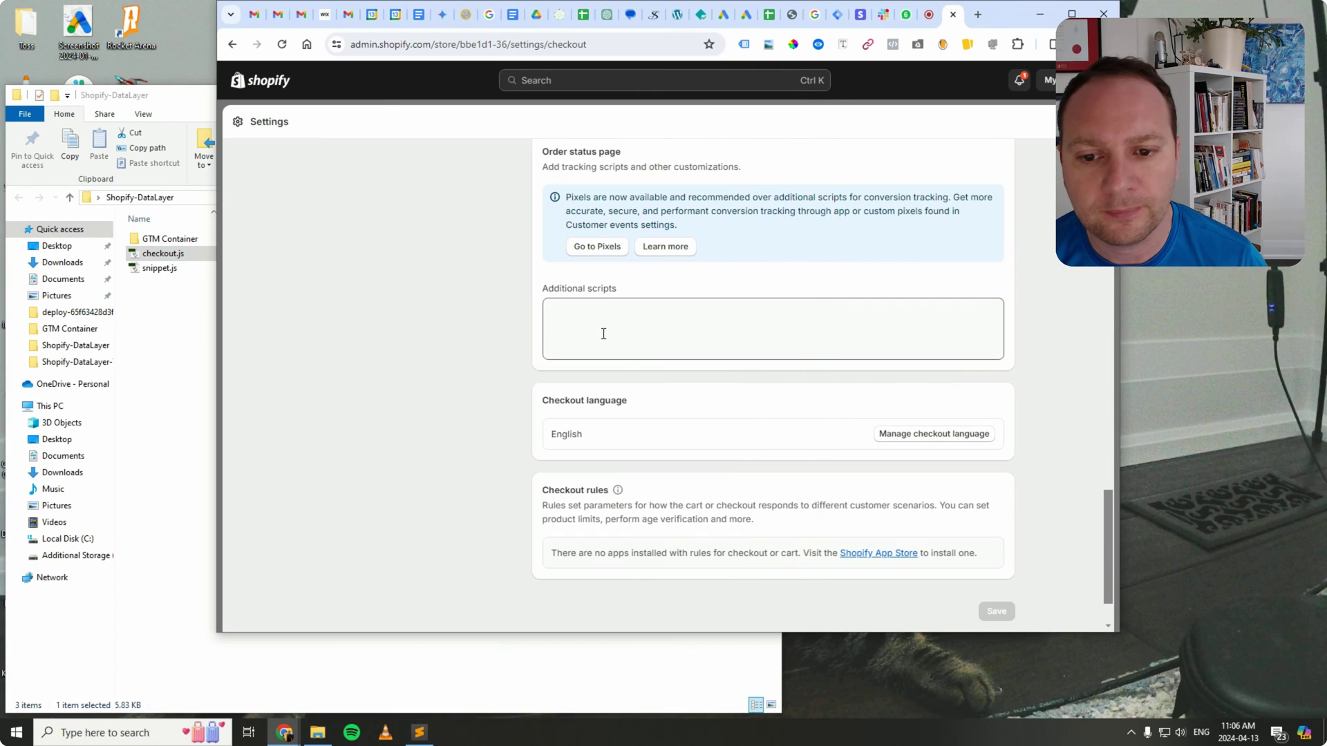
left_click(613, 311)
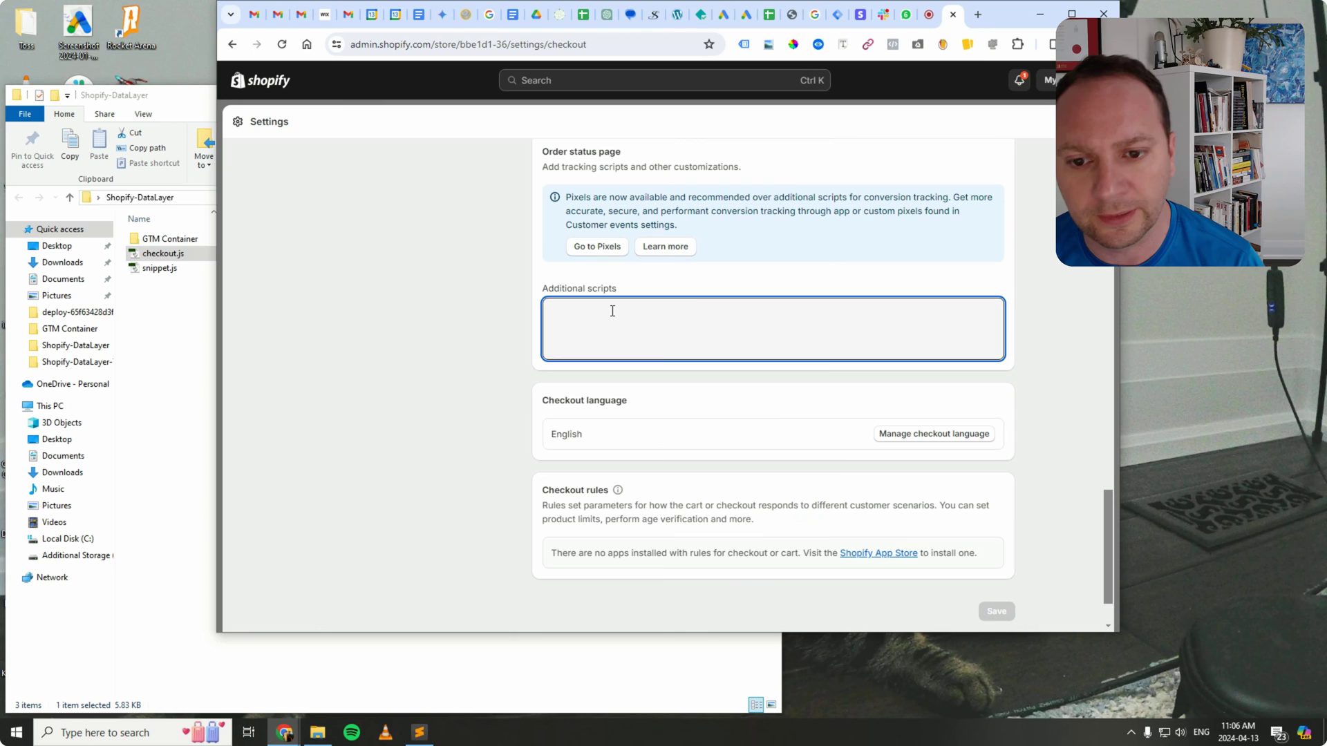
key("ctrl+v")
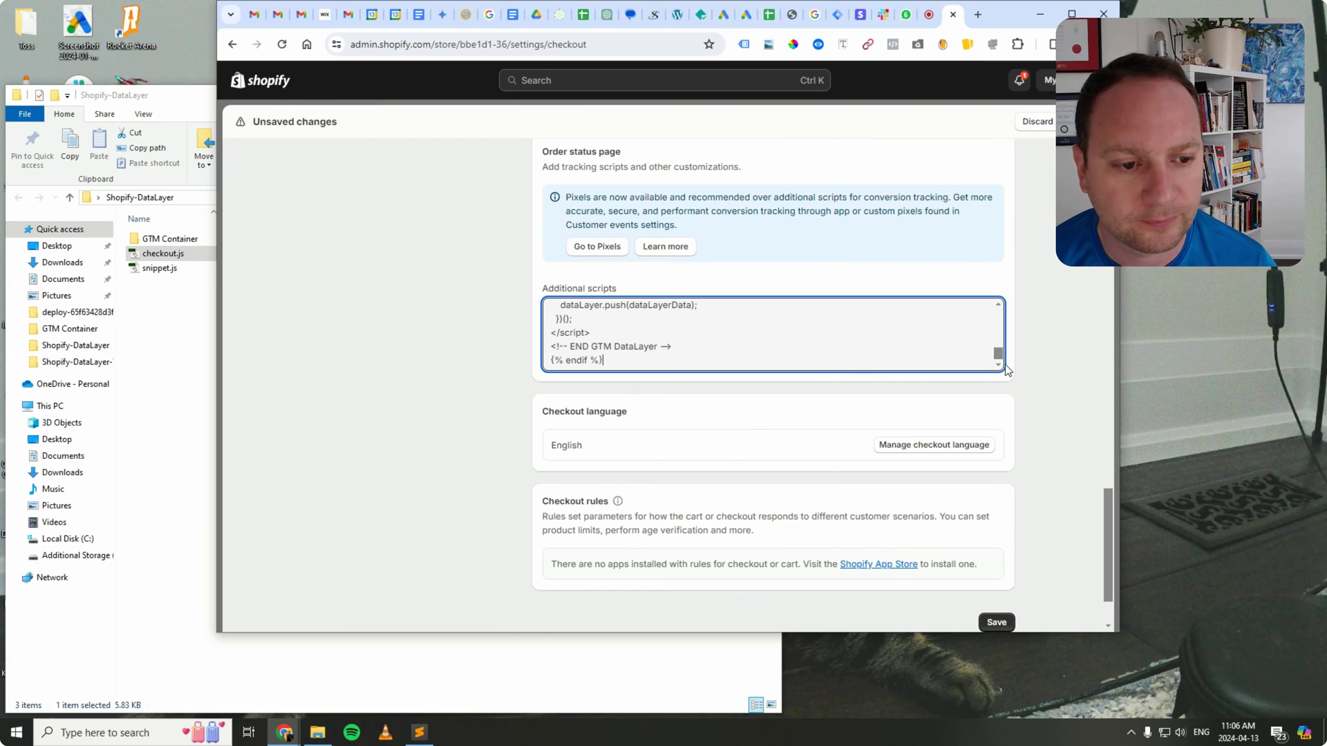
left_click_drag(998, 356, 1000, 293)
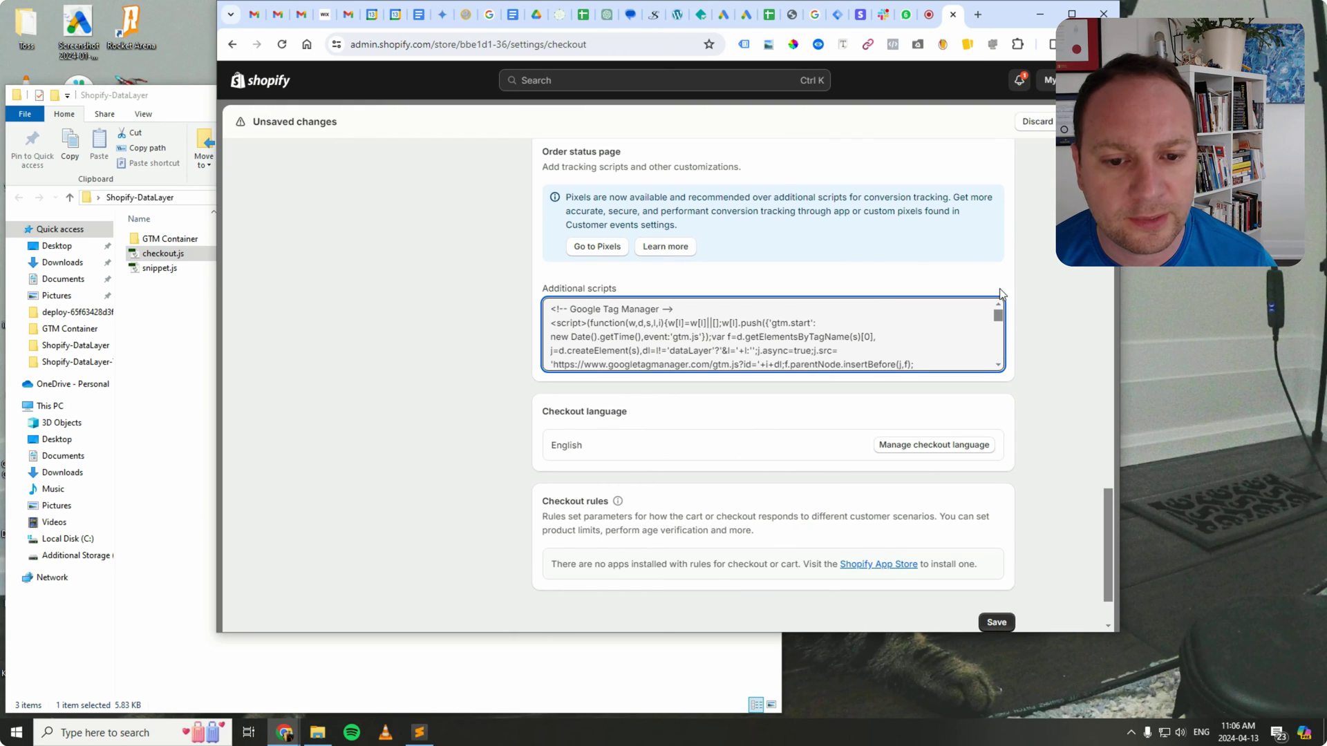
scroll(599, 306, "down", 1)
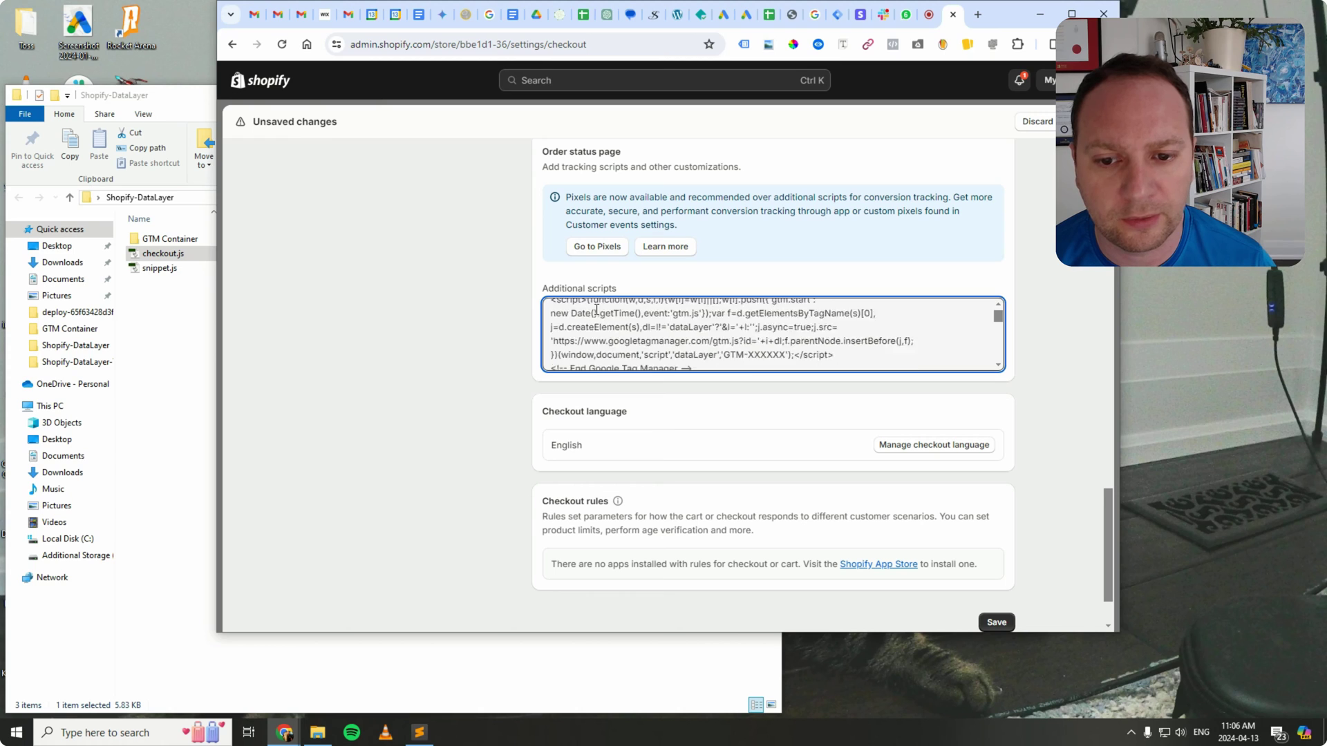
scroll(636, 324, "up", 1)
scroll(662, 337, "down", 1)
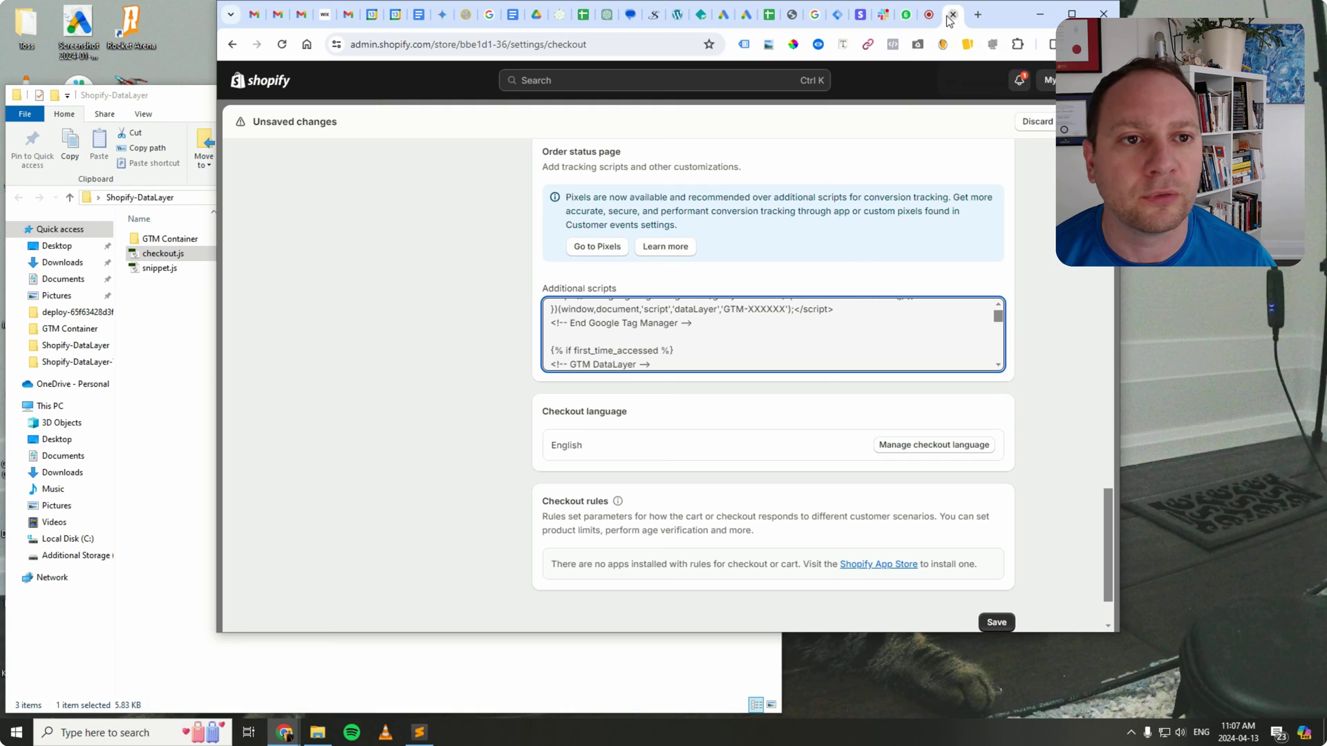
Close the install instructions and copy container ID T4BRJK8Q from the GTM Admin page.
left_click(836, 19)
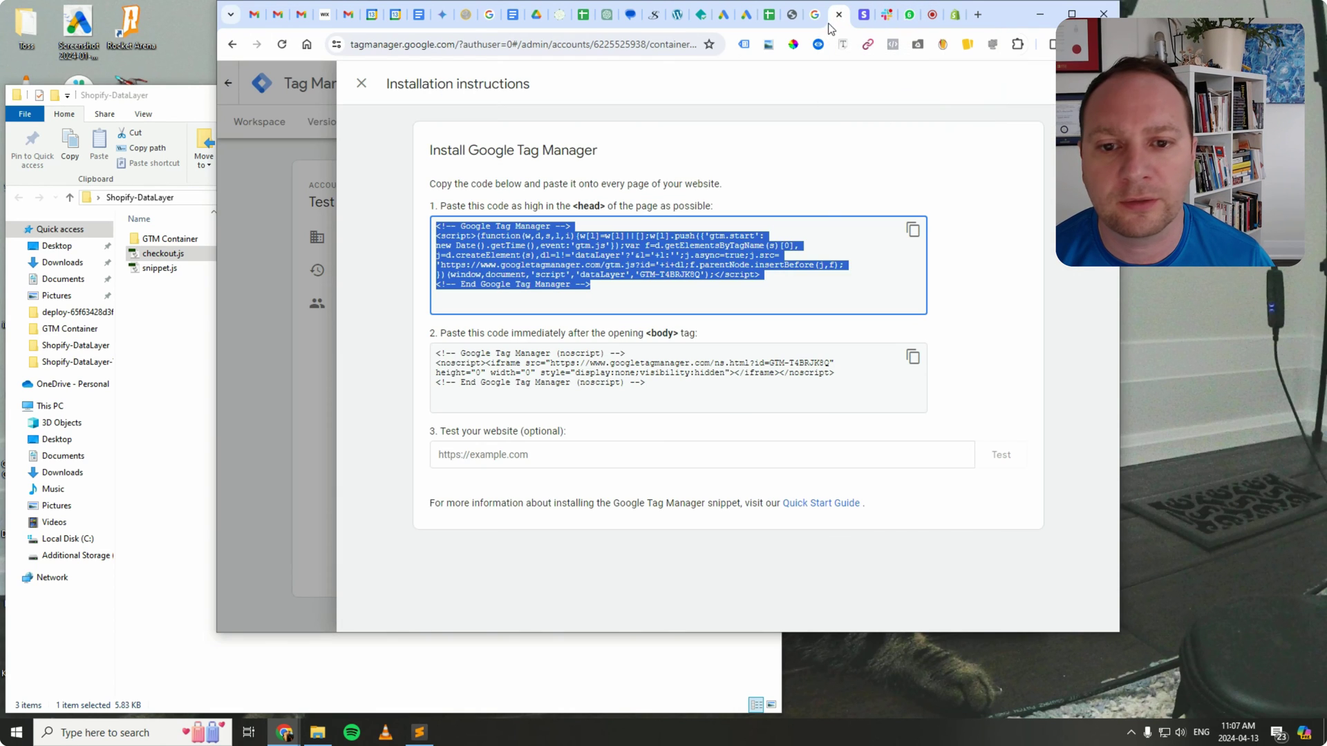
left_click(517, 225)
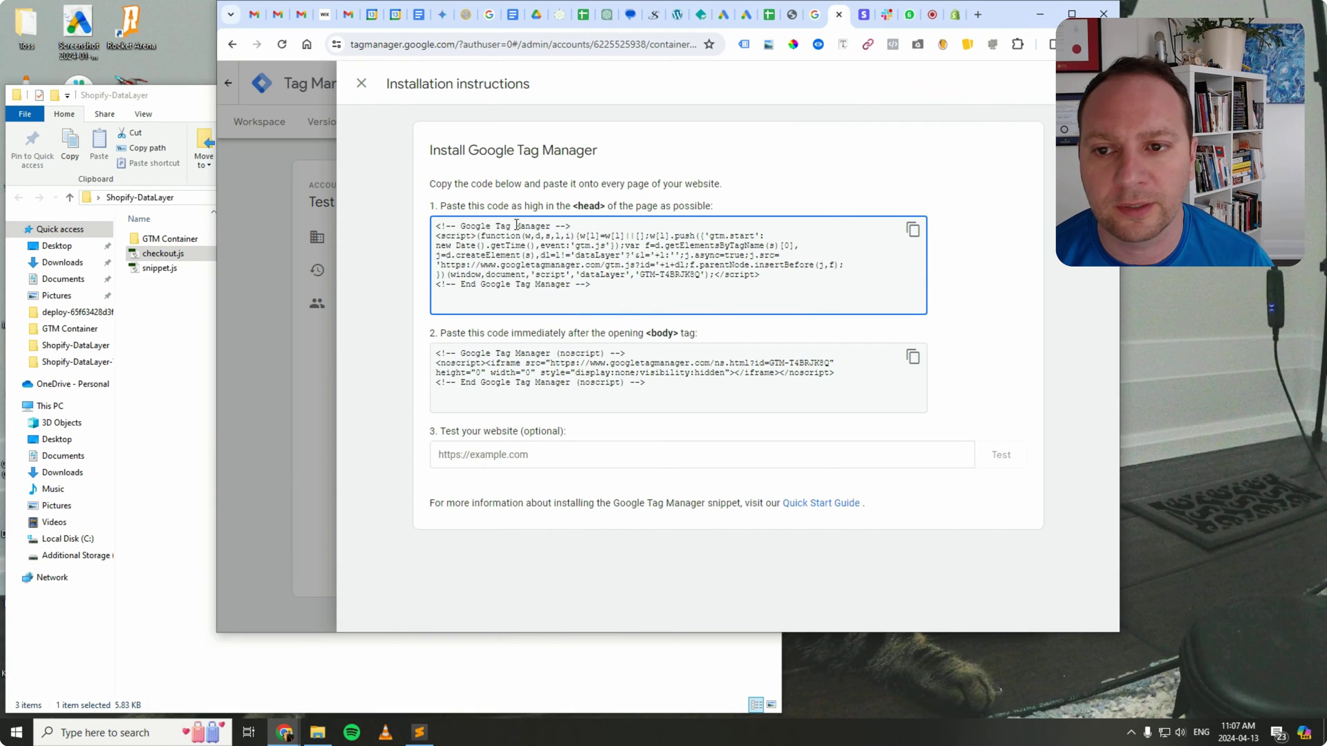
left_click(360, 85)
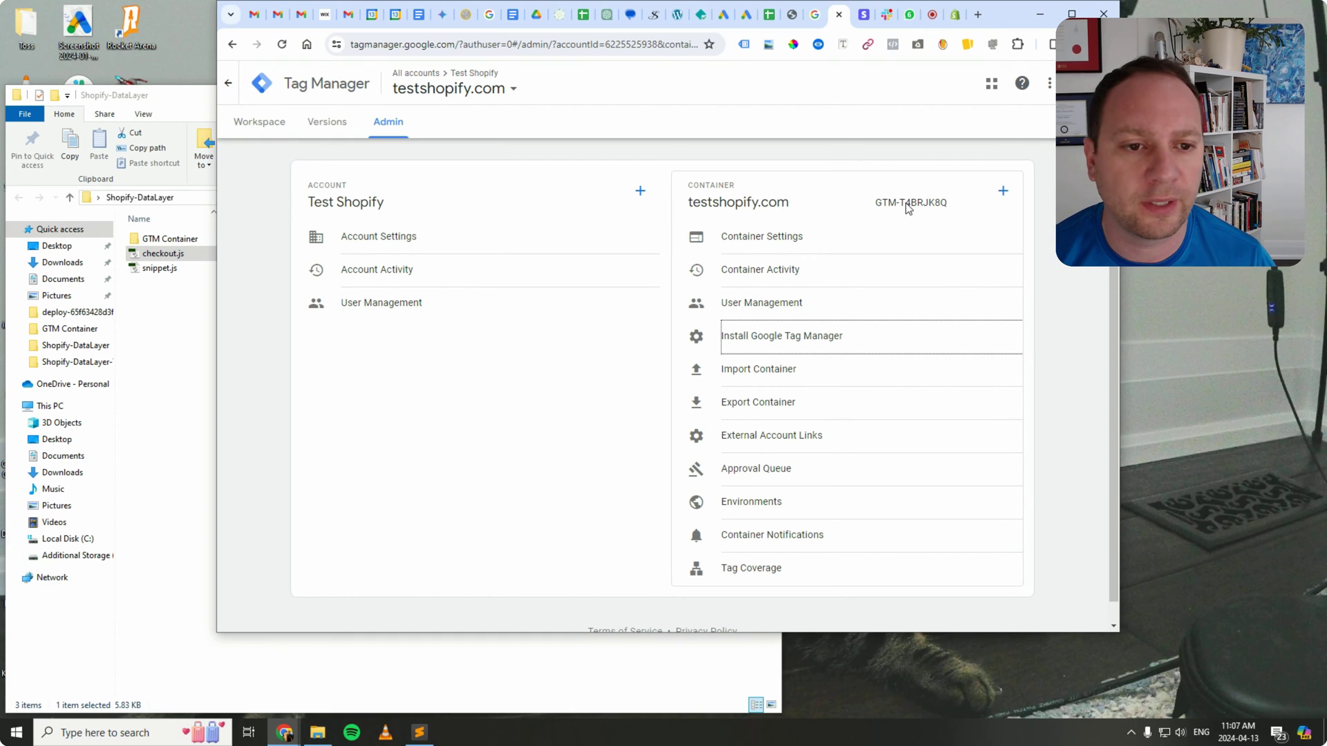
left_click_drag(956, 207, 904, 211)
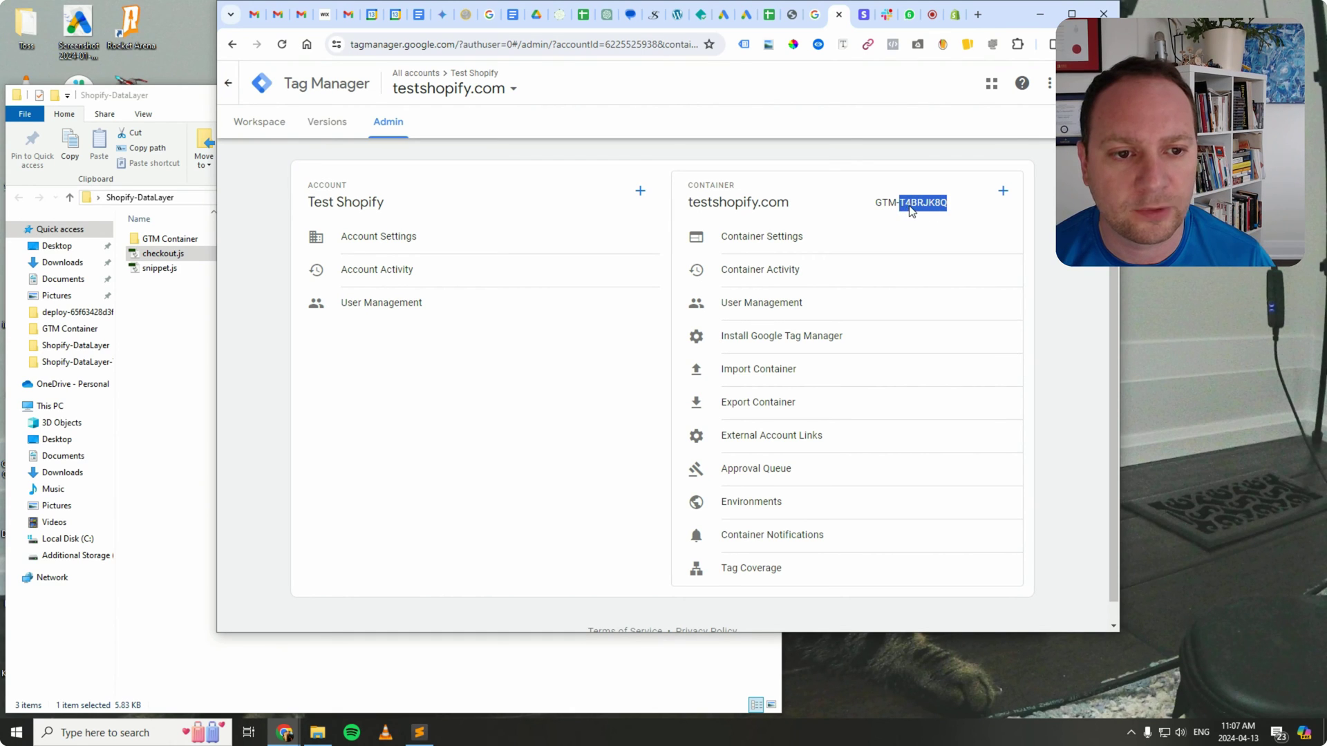
right_click(916, 215)
left_click(933, 222)
Recheck the container's install code, then reselect and clear the container ID on Admin.
left_click(260, 123)
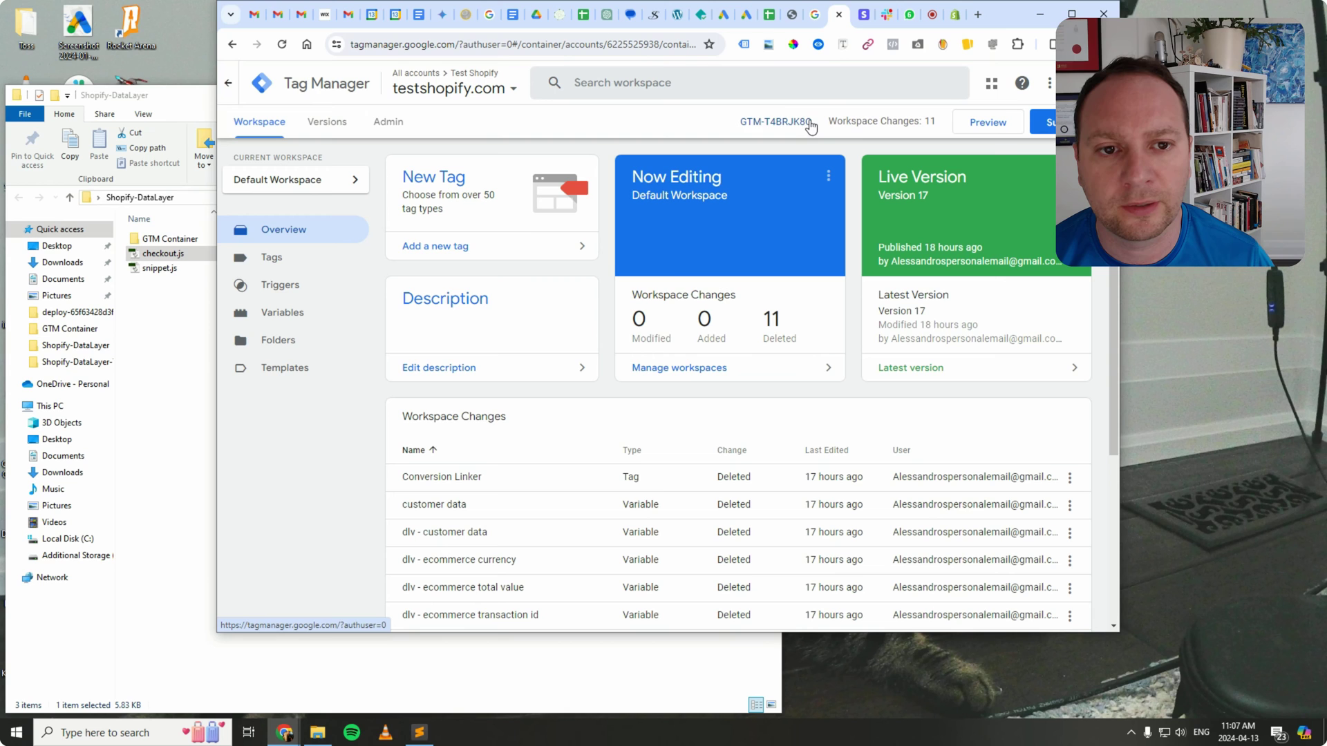
left_click(788, 123)
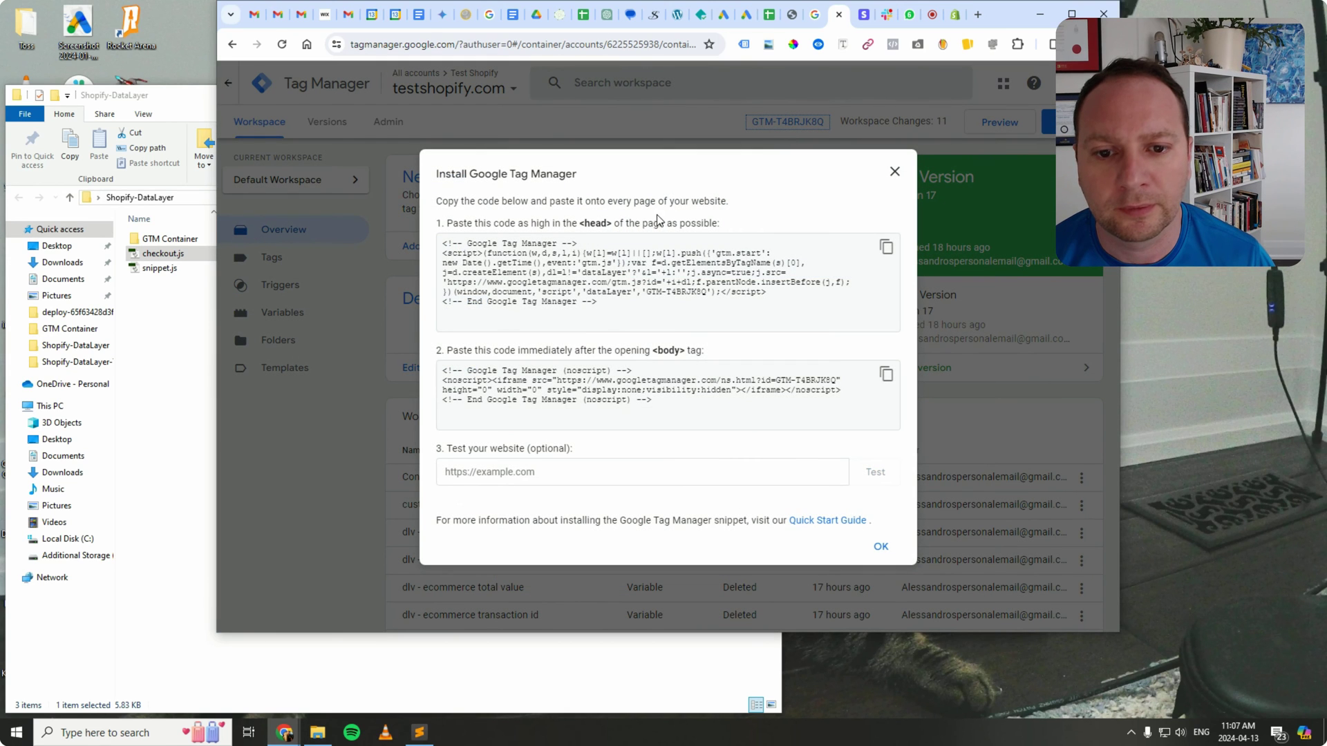
left_click(894, 171)
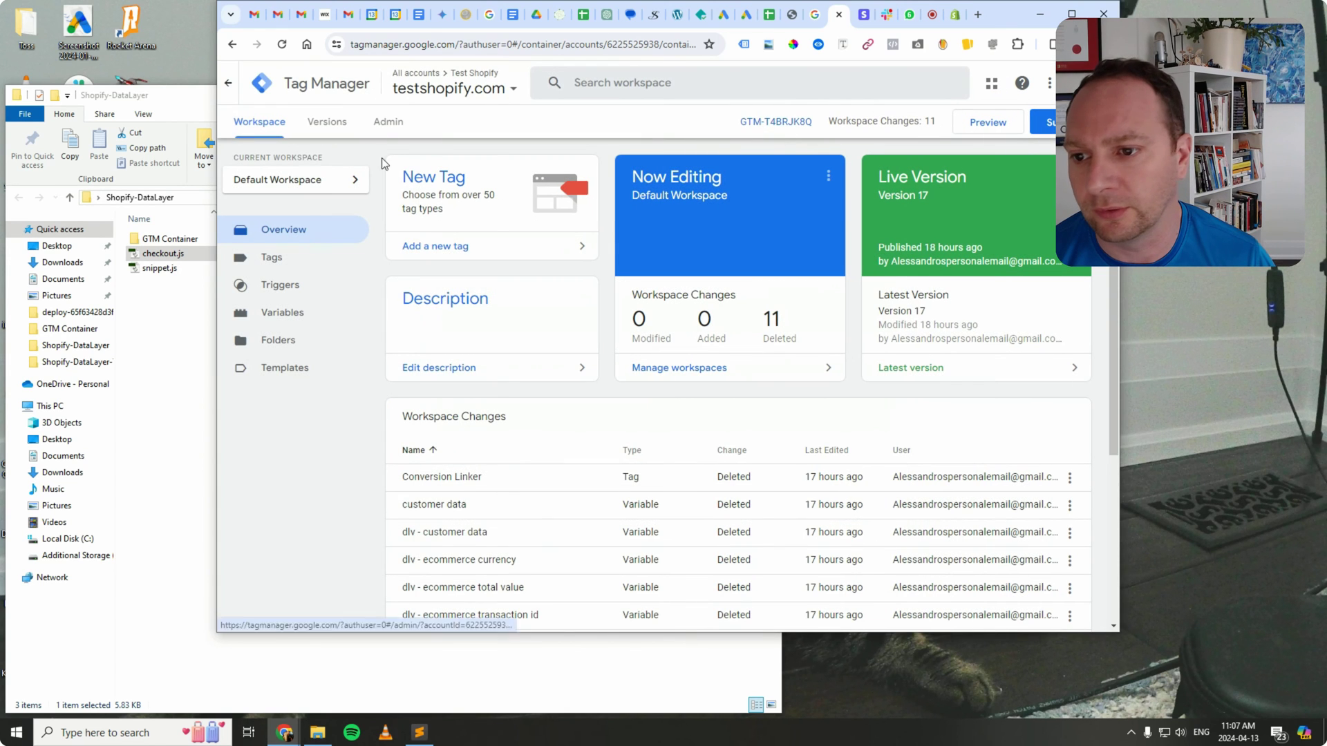
left_click(387, 122)
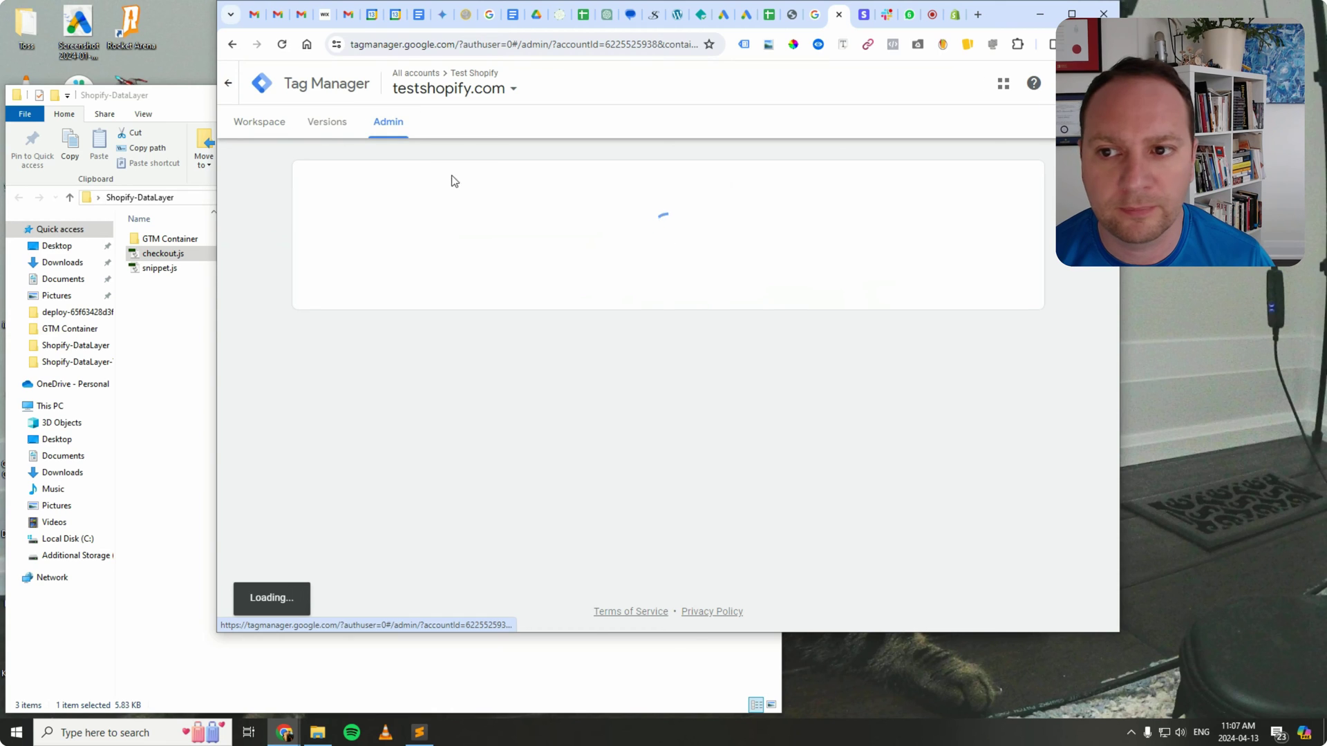
left_click_drag(970, 205, 904, 209)
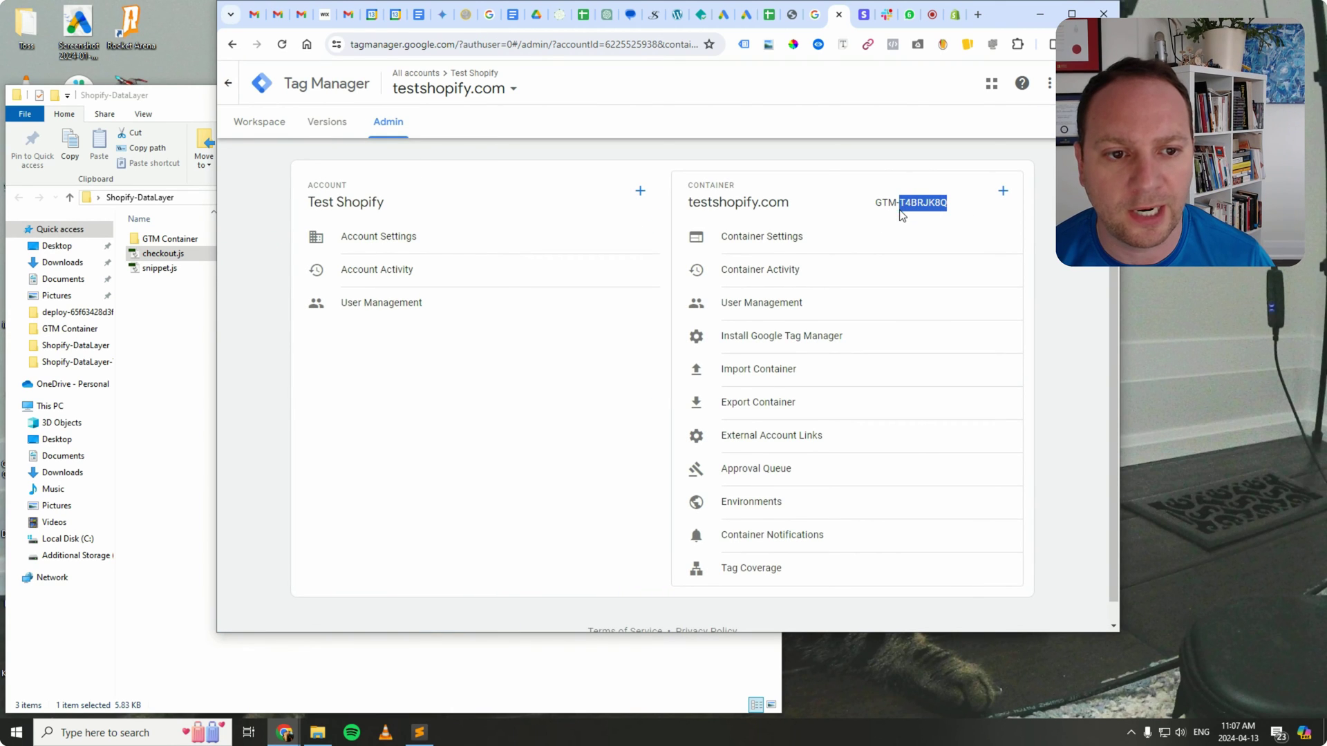
left_click(815, 174)
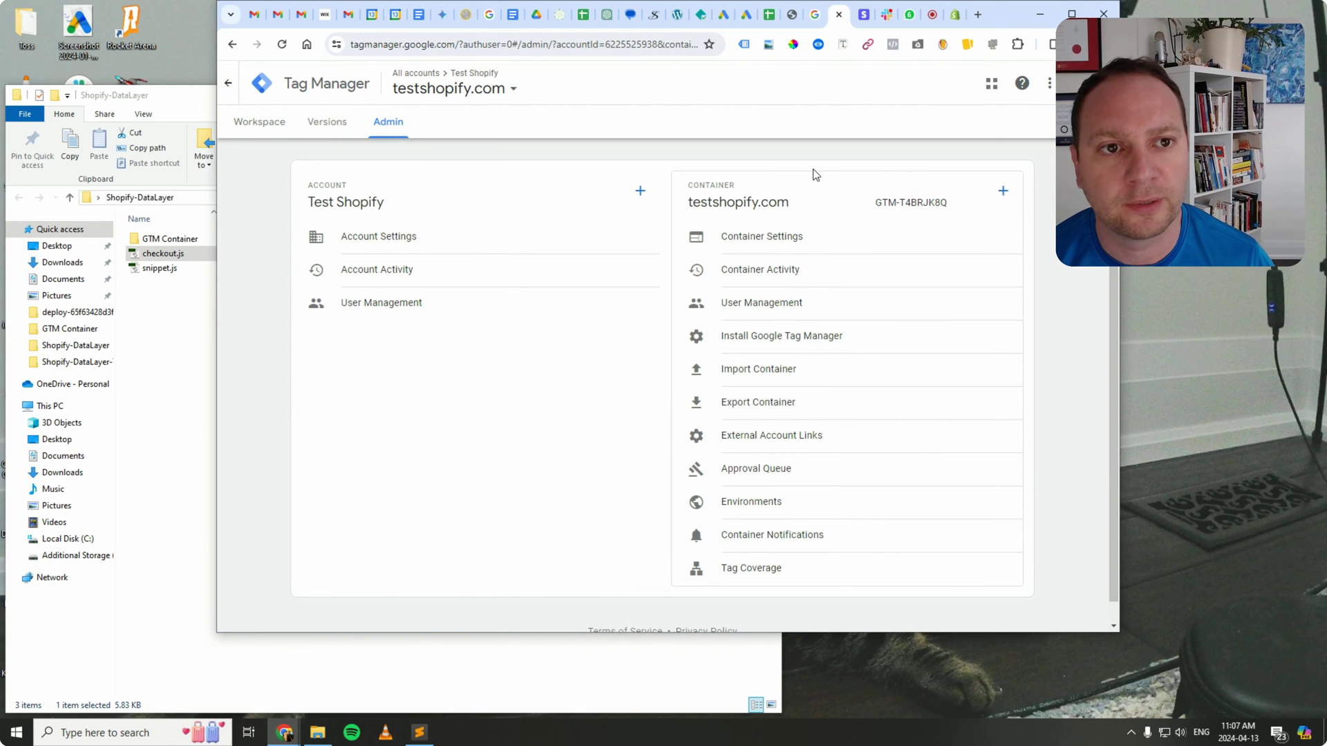
Swap XXXXXX for T4BRJK8Q in the checkout GTM snippet, save, then go to Online Store > Themes.
left_click(954, 15)
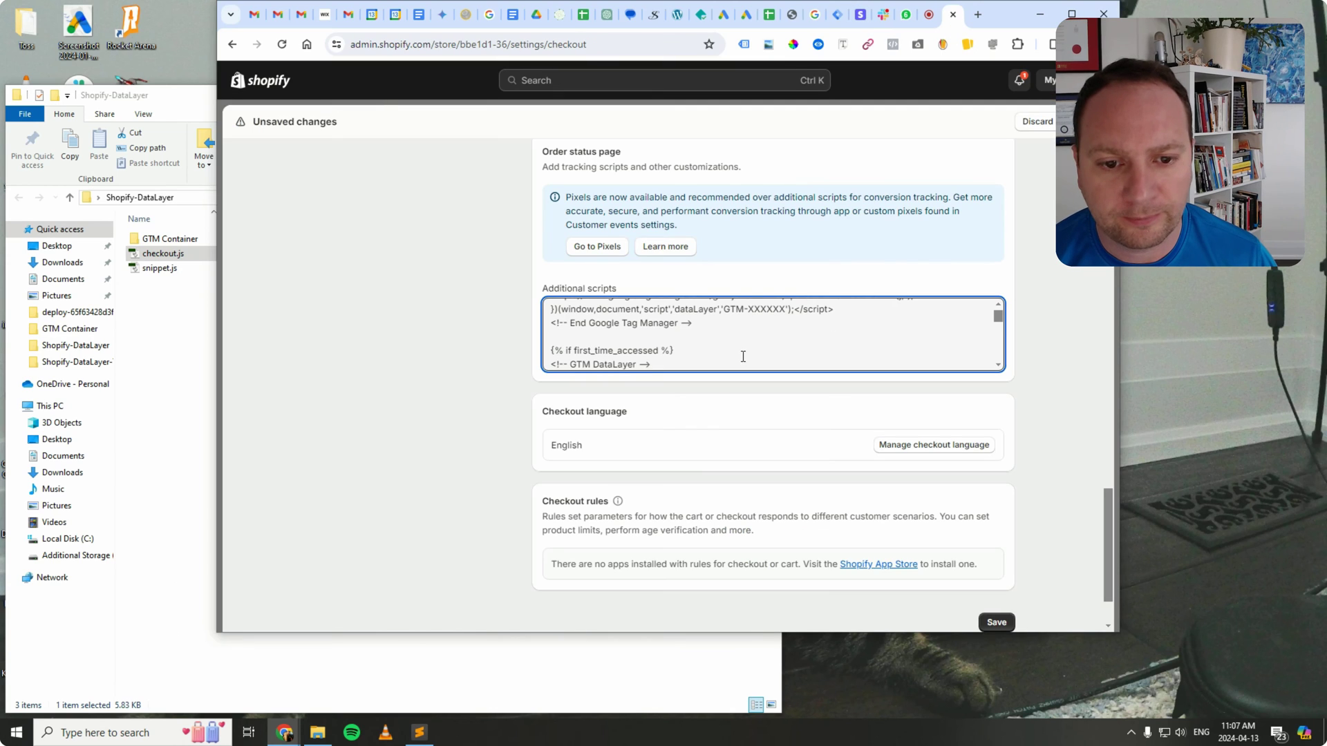
mouse_move(774, 324)
left_mouse_down()
mouse_move(770, 305)
mouse_move(755, 346)
mouse_move(776, 335)
mouse_move(761, 304)
mouse_move(763, 325)
left_mouse_up()
left_click(767, 350)
scroll(784, 361, "down", 1)
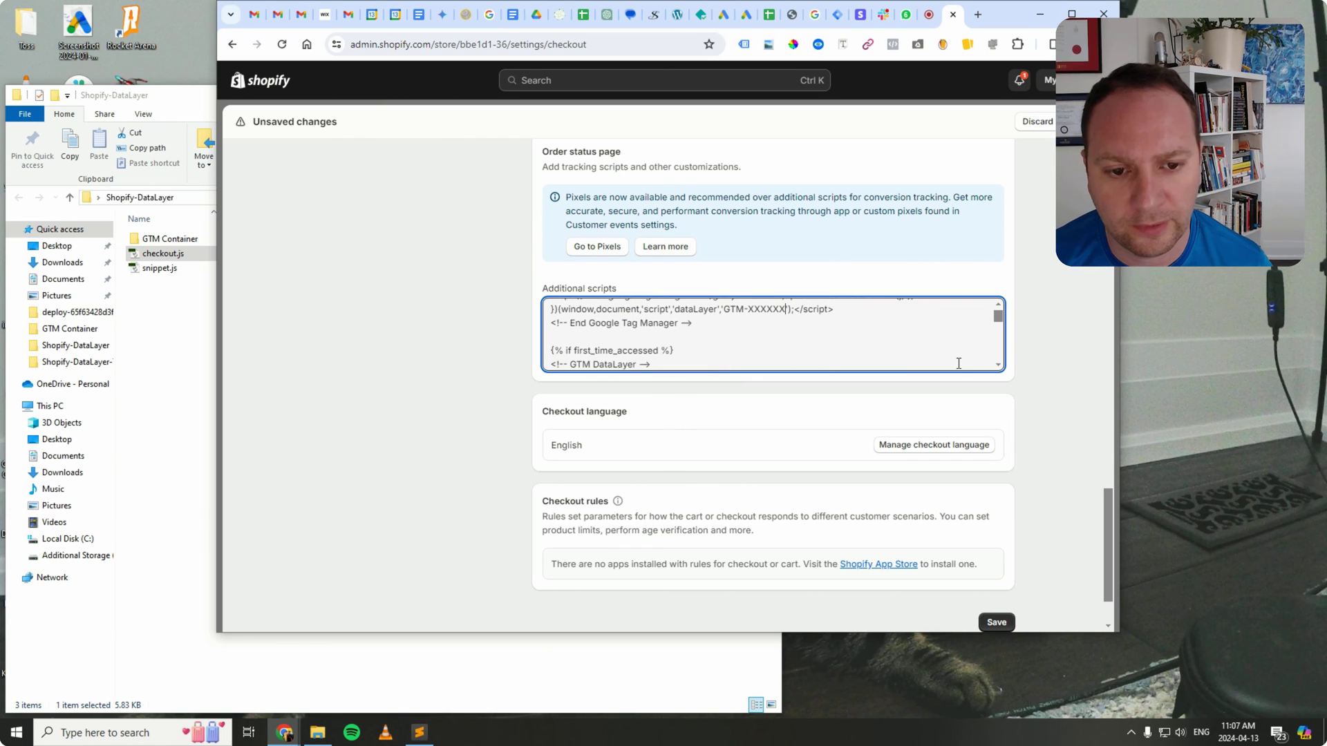
key("ctrl+shift+Left")
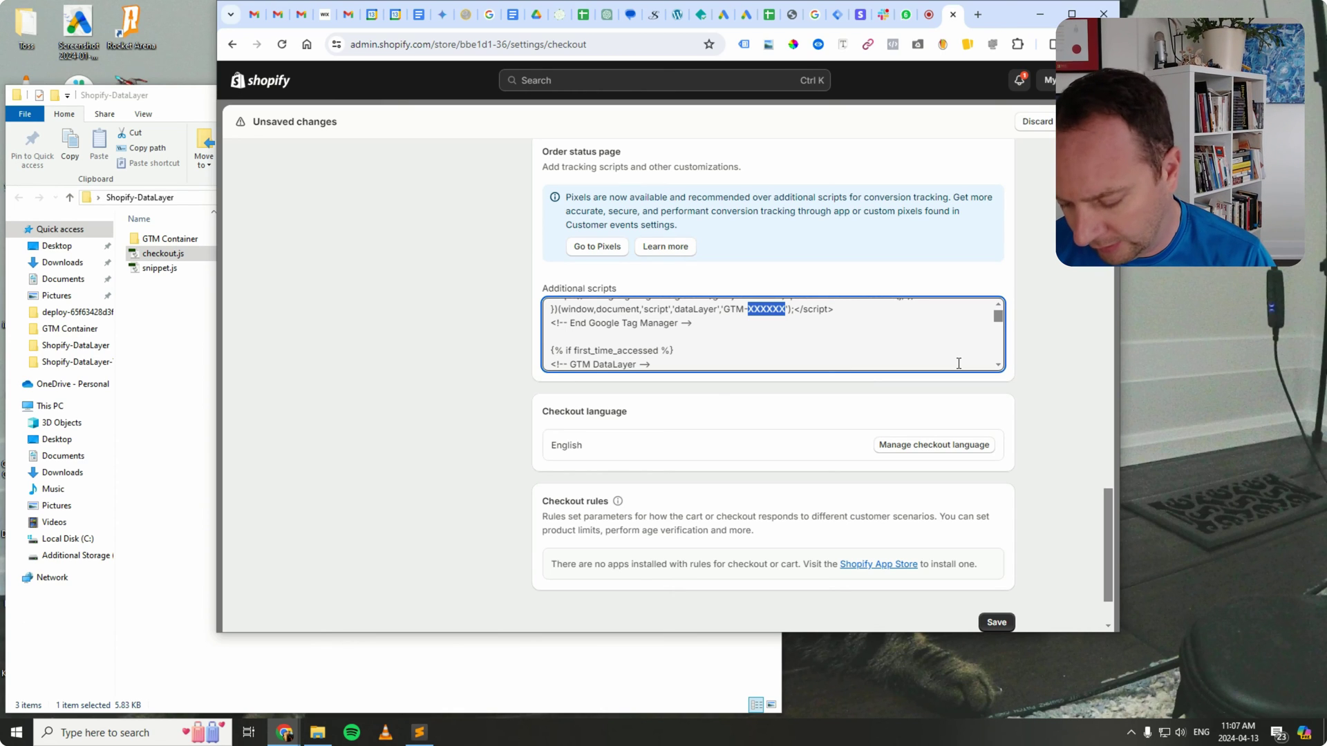
key("ctrl+v")
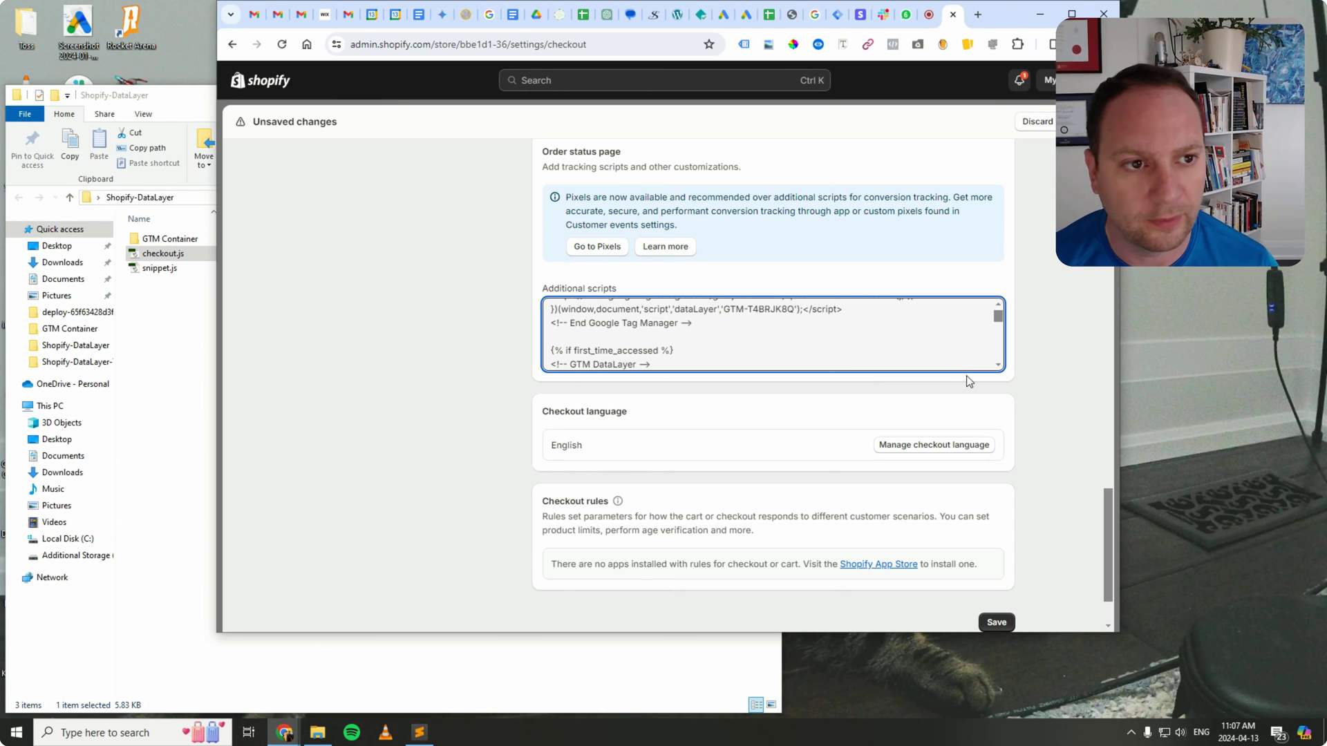
left_click(997, 622)
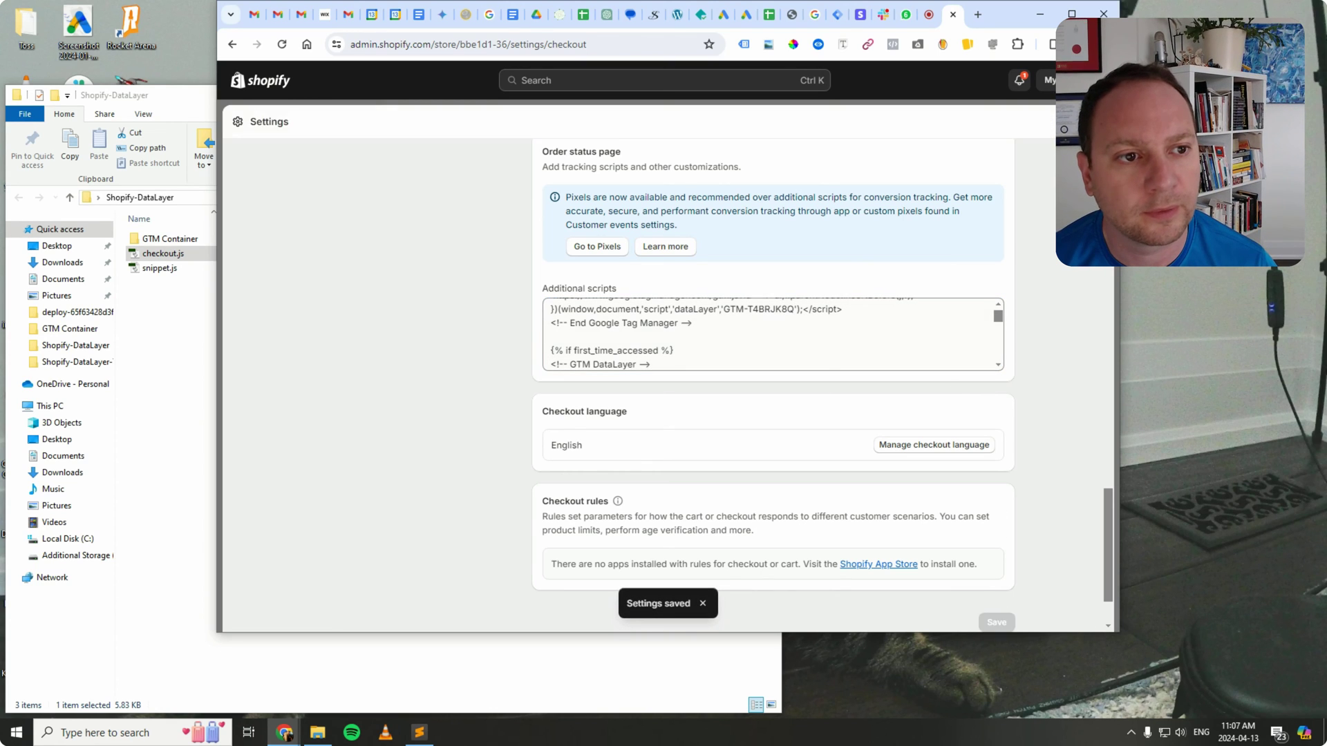
left_click(1099, 122)
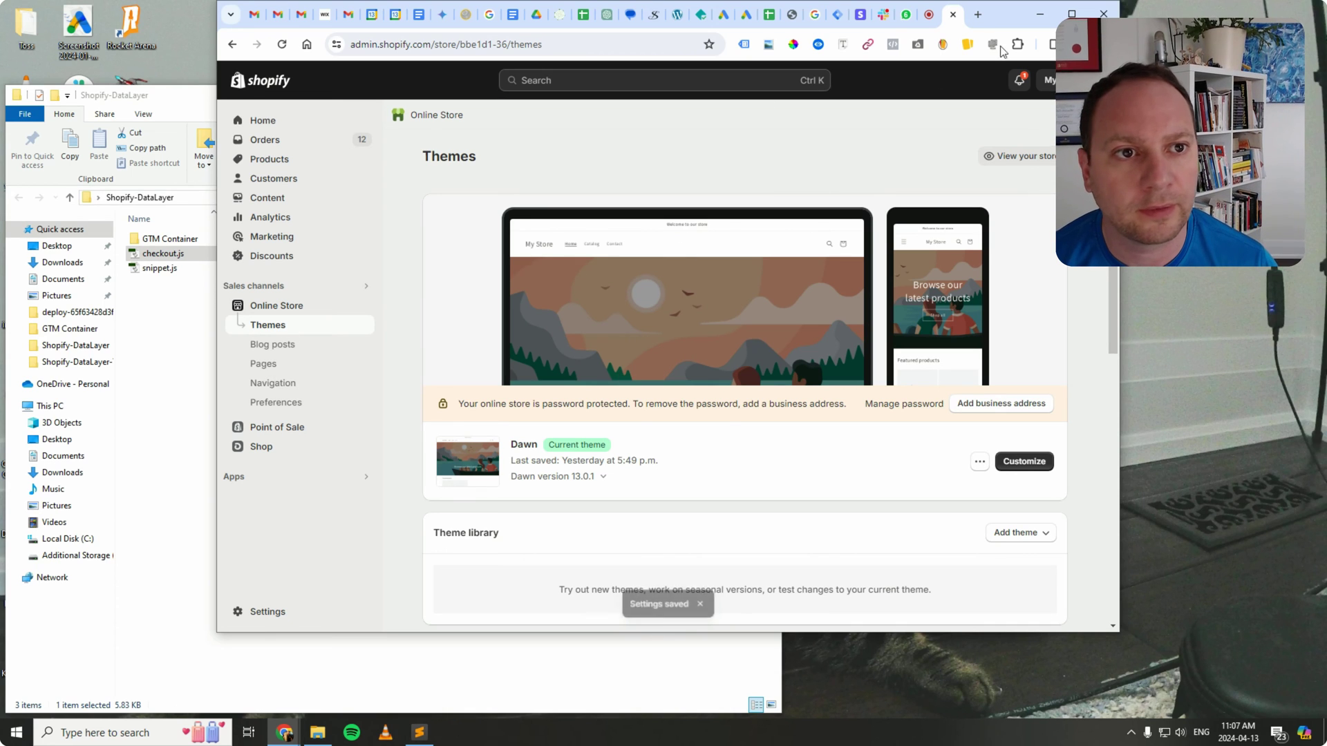
Open the live storefront in a maximized browser and bring up the DevTools Console.
double_click(1011, 18)
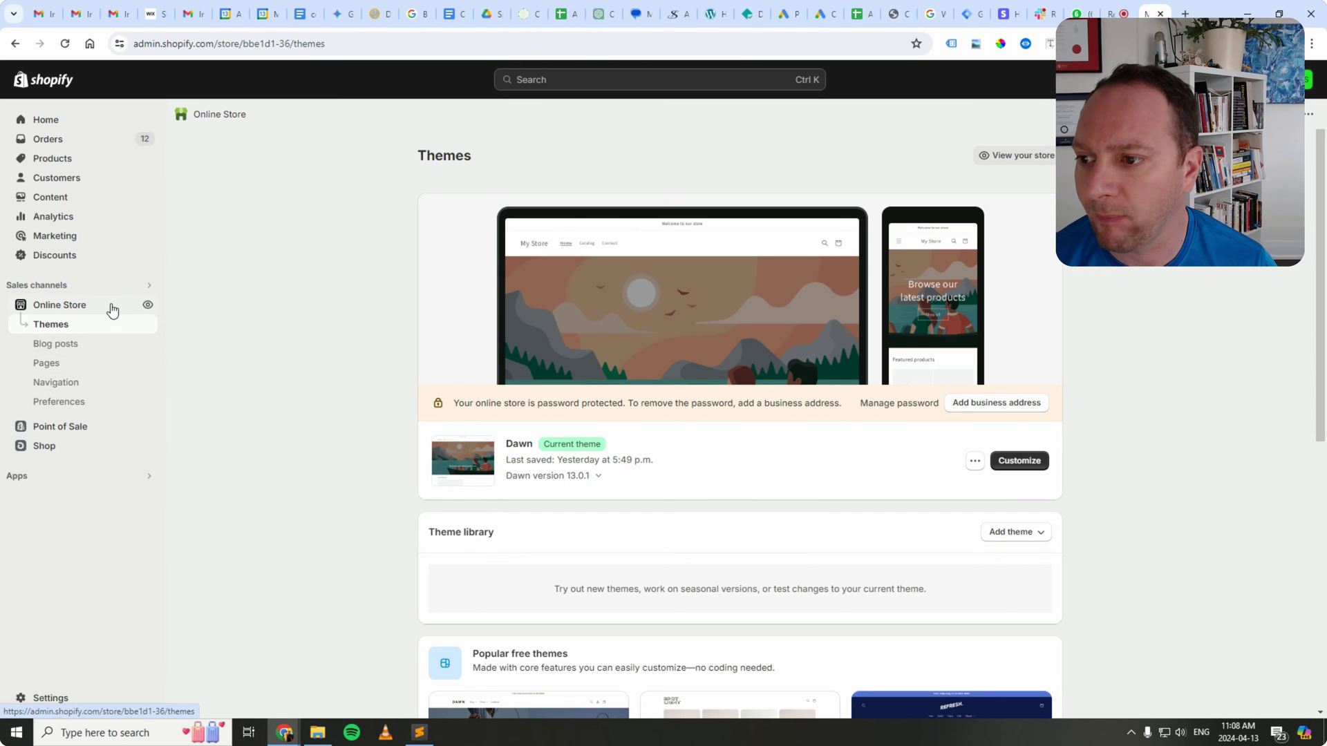
left_click(148, 306)
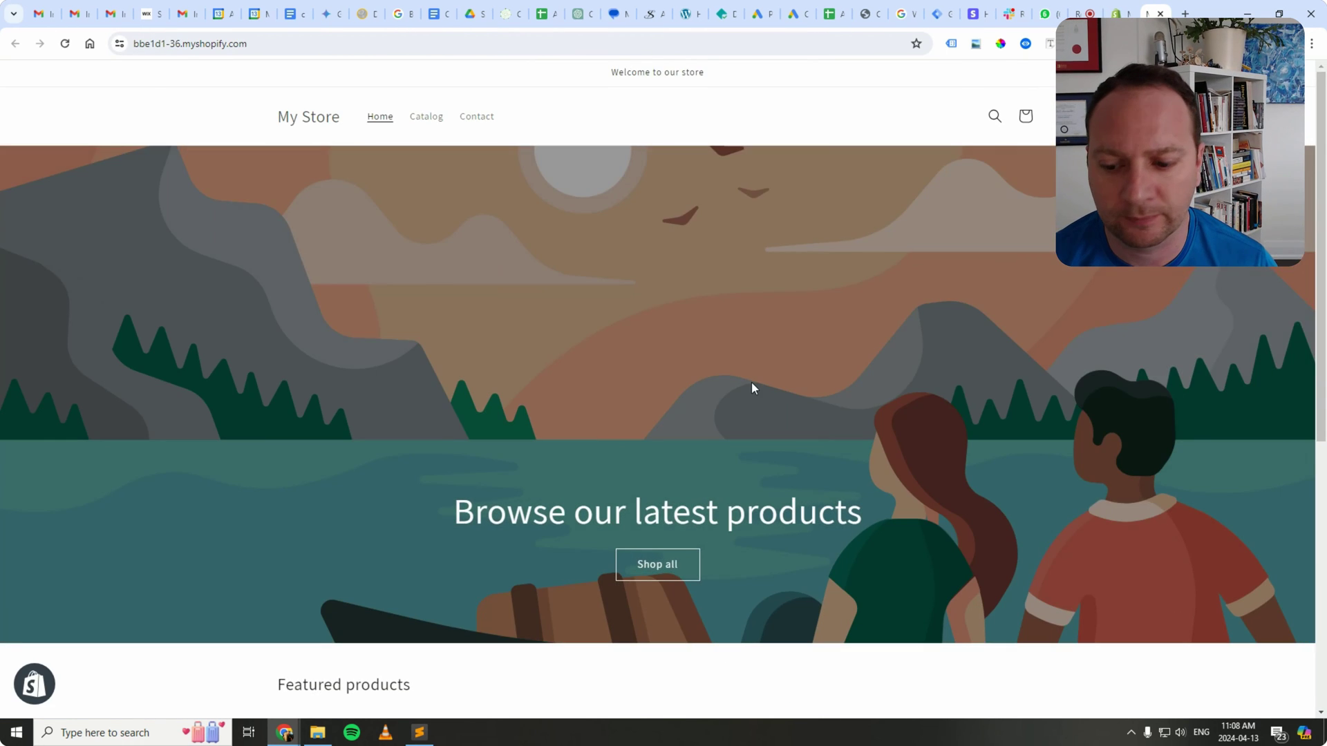
scroll(753, 388, "down", 6)
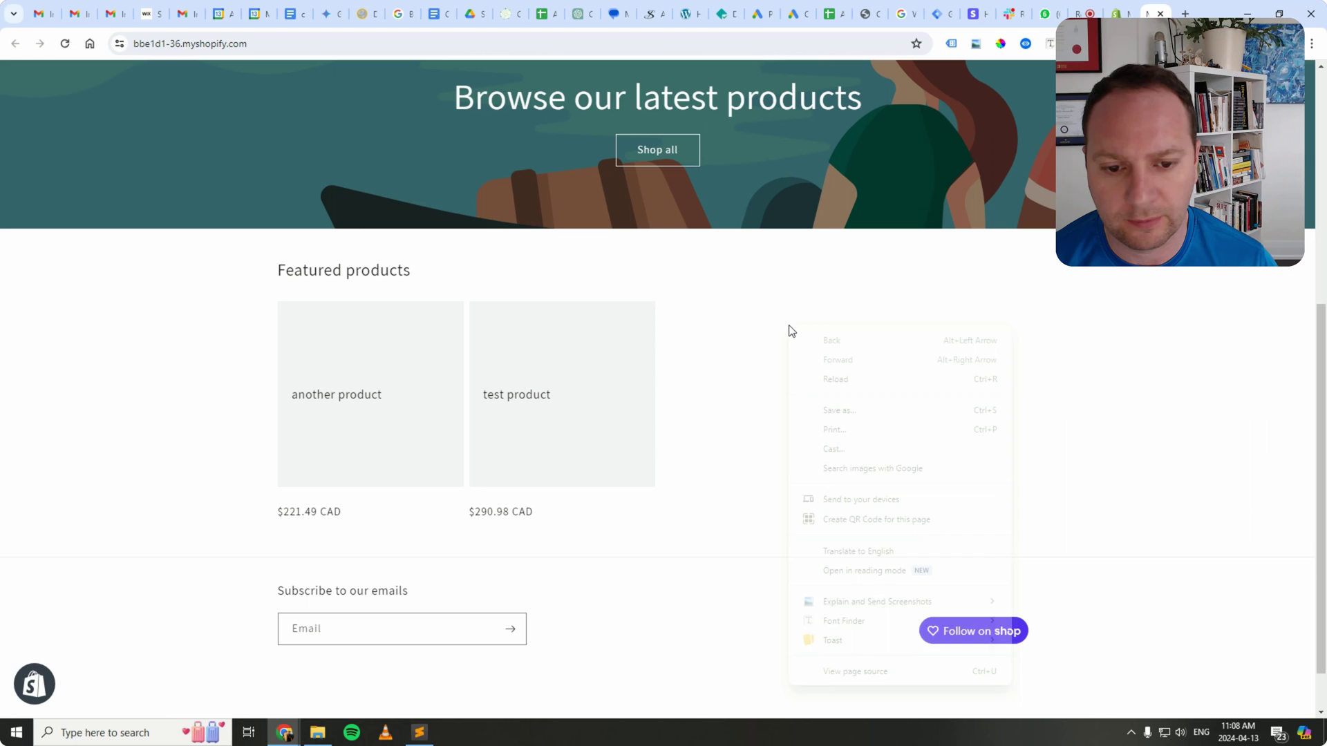
left_click(719, 275)
right_click(720, 274)
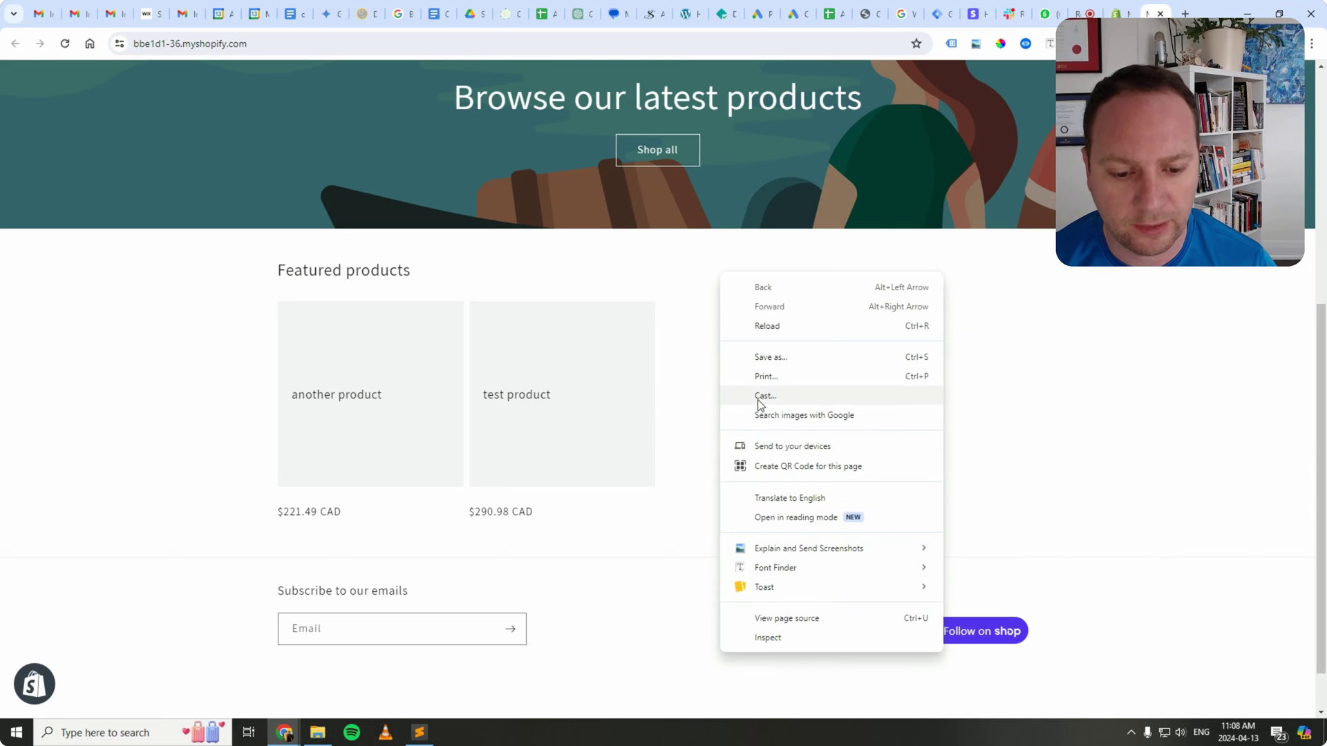
left_click(768, 637)
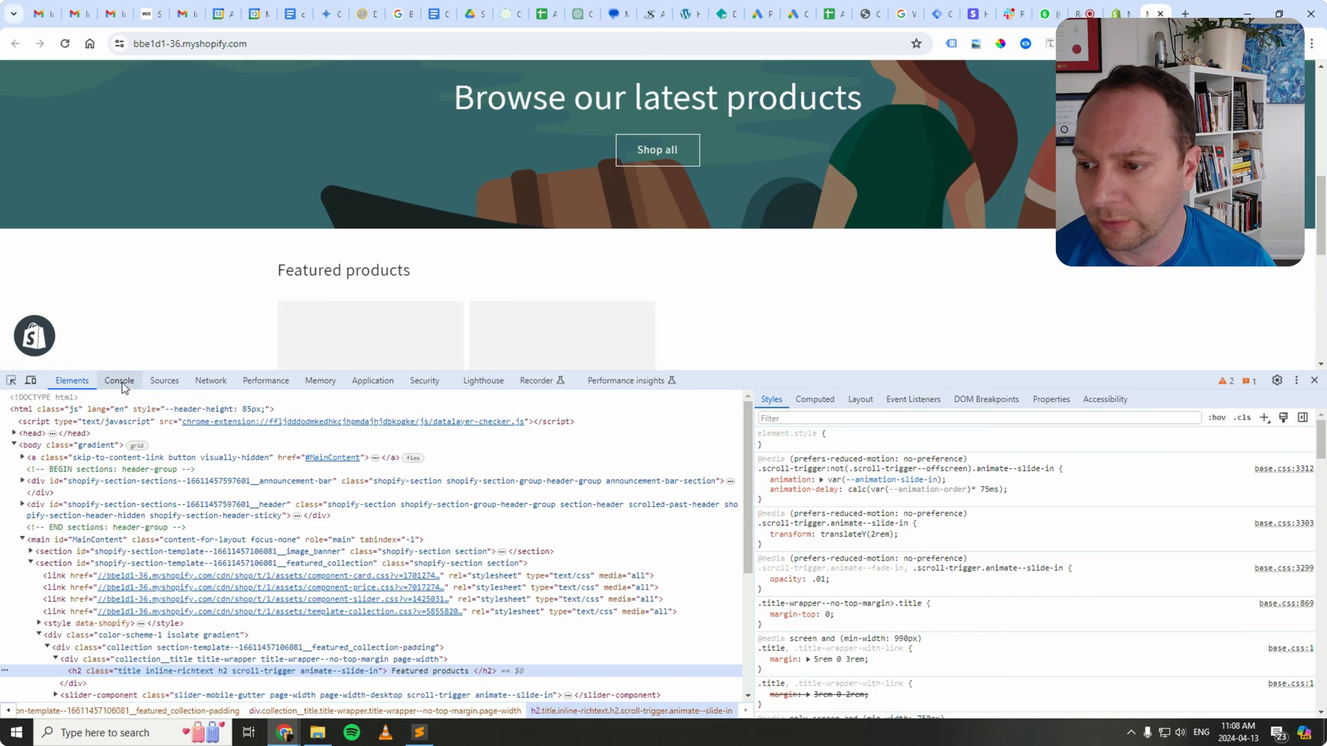
left_click(121, 381)
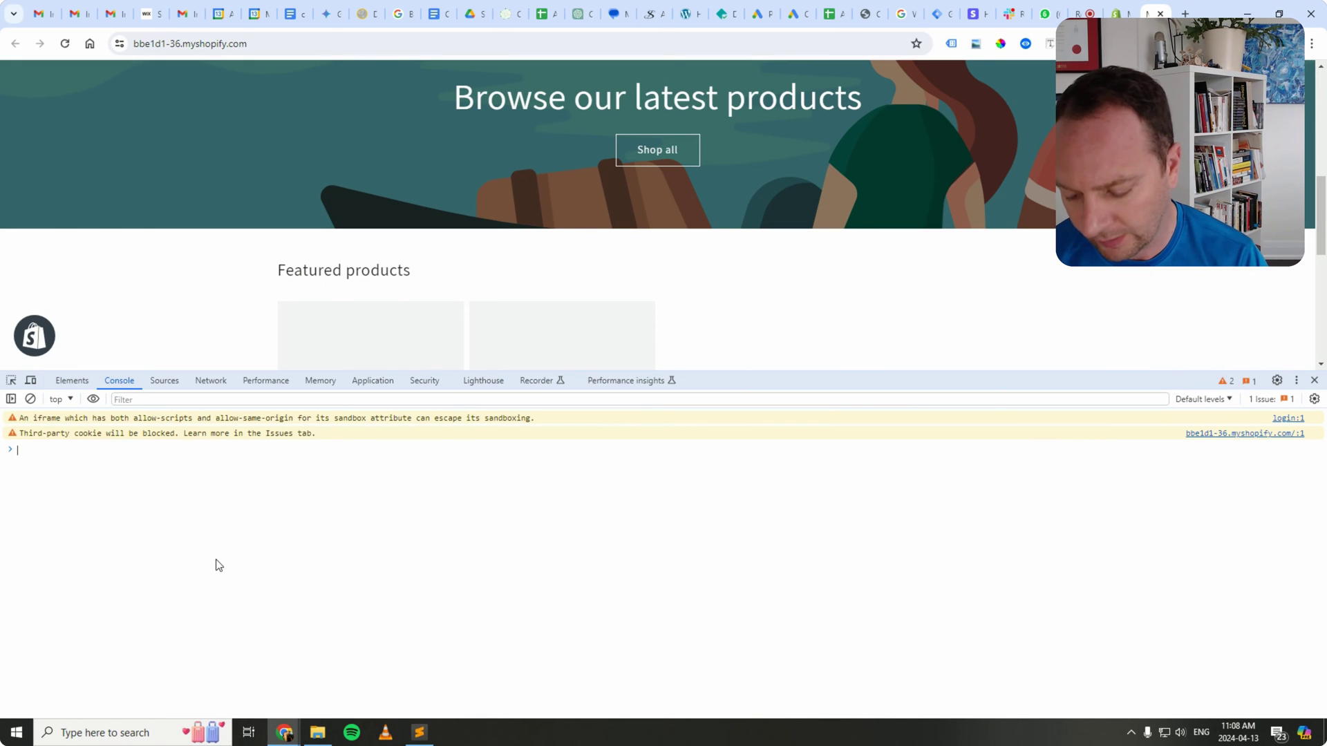
Run dataLayer in the Console and expand item 2's customer object.
type("dataLayer")
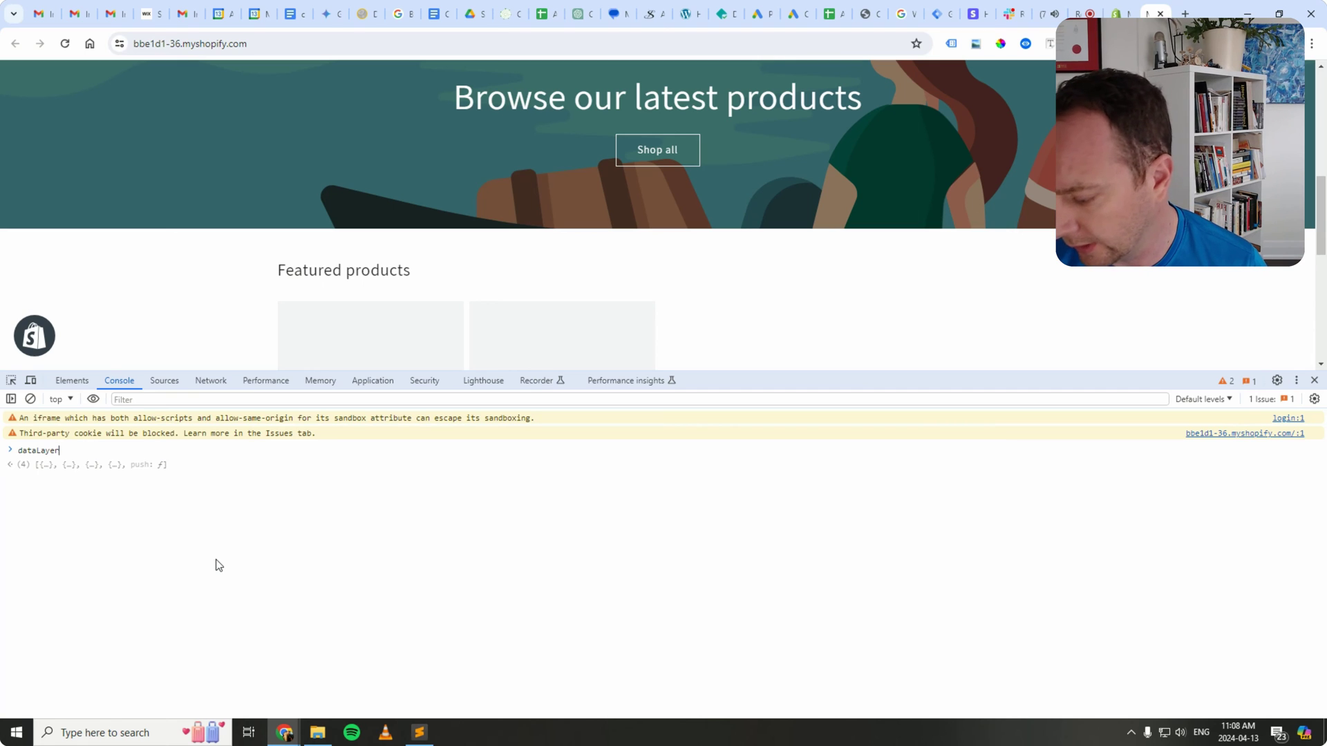
key("Return")
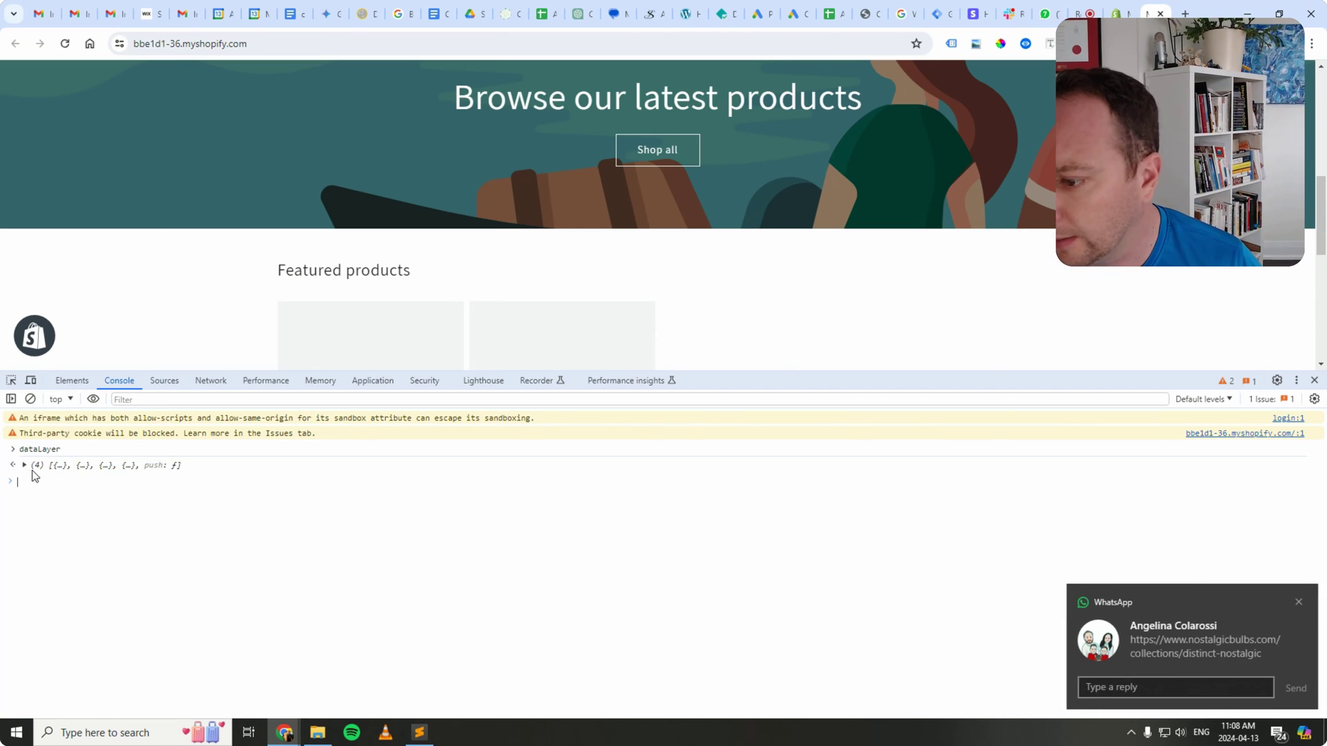
left_click(1296, 602)
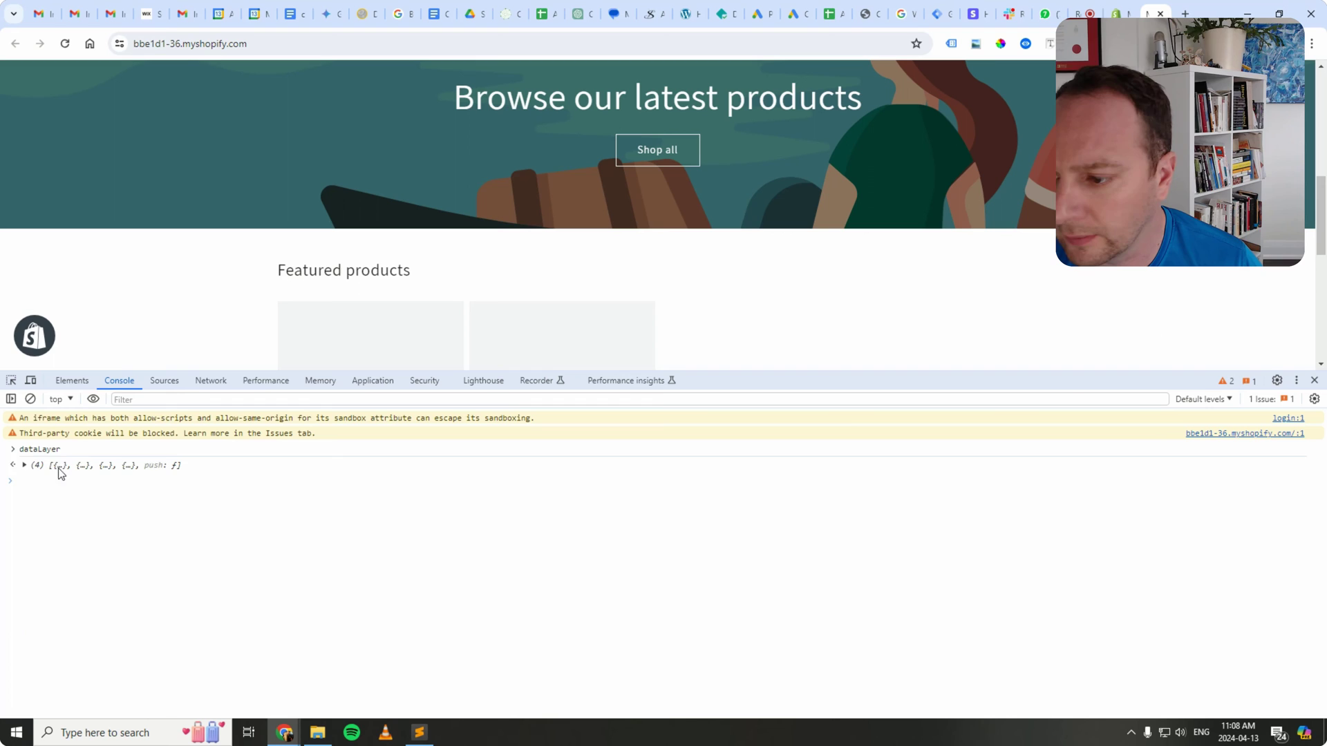
left_click(24, 467)
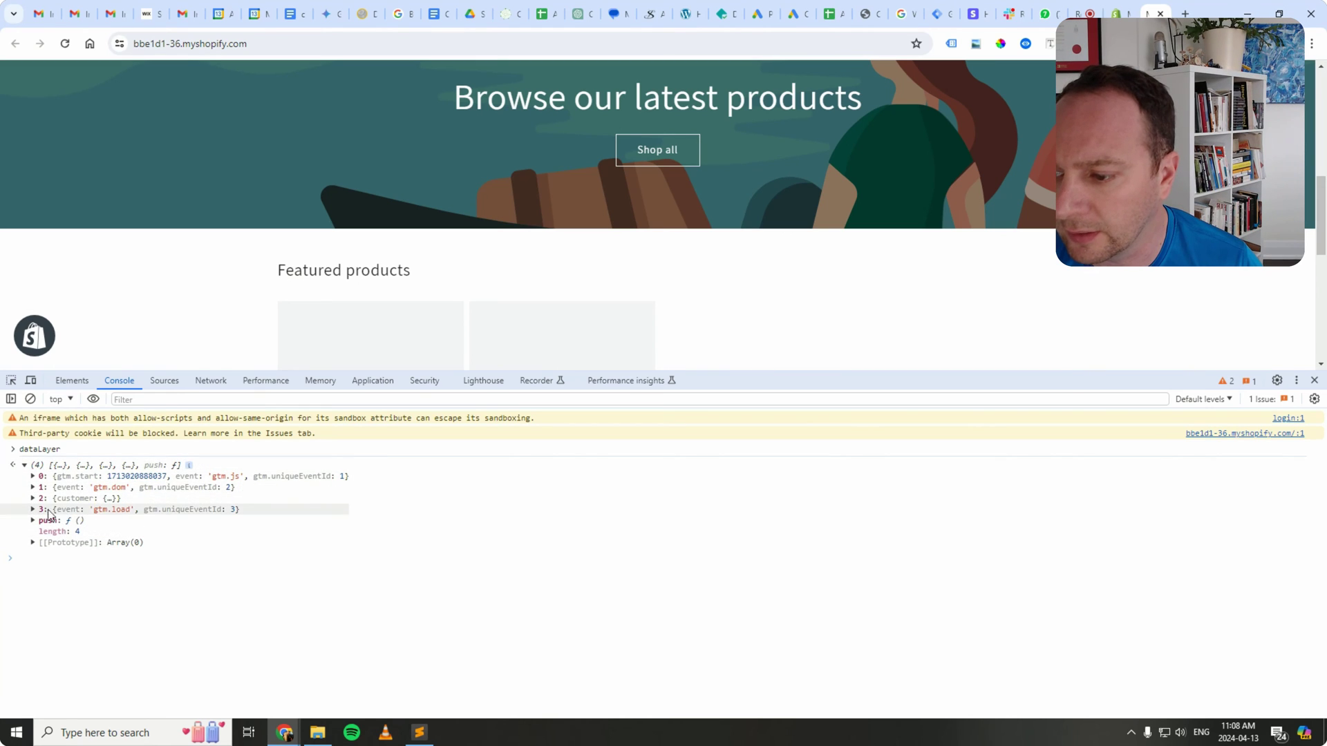
left_click(33, 498)
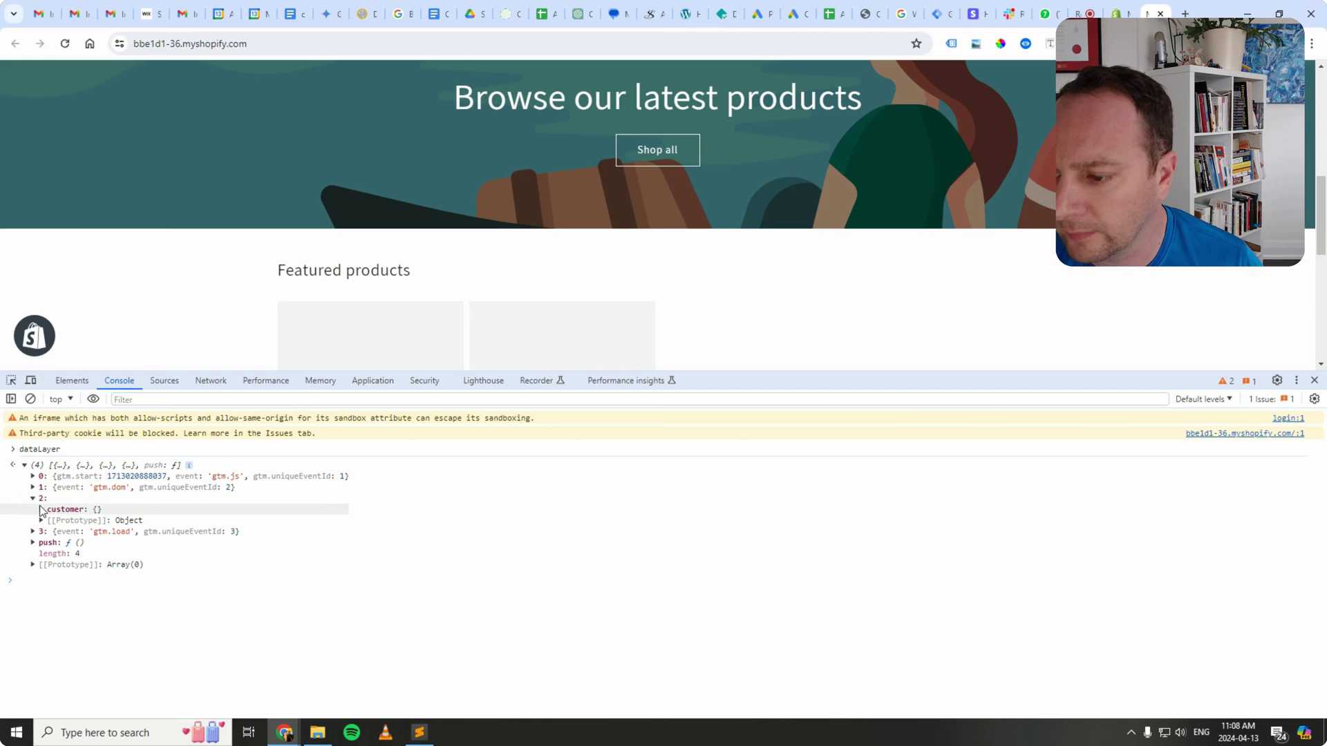
left_click(40, 509)
scroll(367, 261, "down", 2)
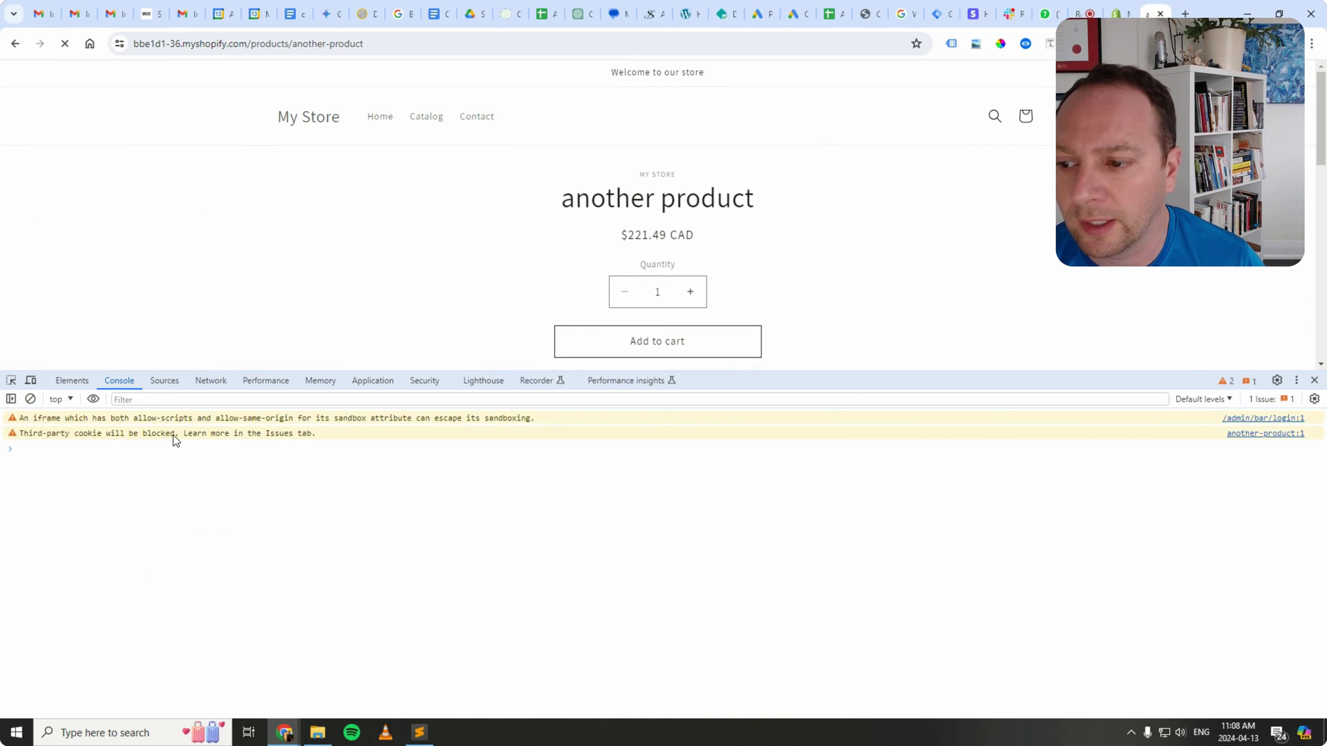
Run dataLayer on the product page and expand item 3's view_item ecommerce data.
left_click(119, 447)
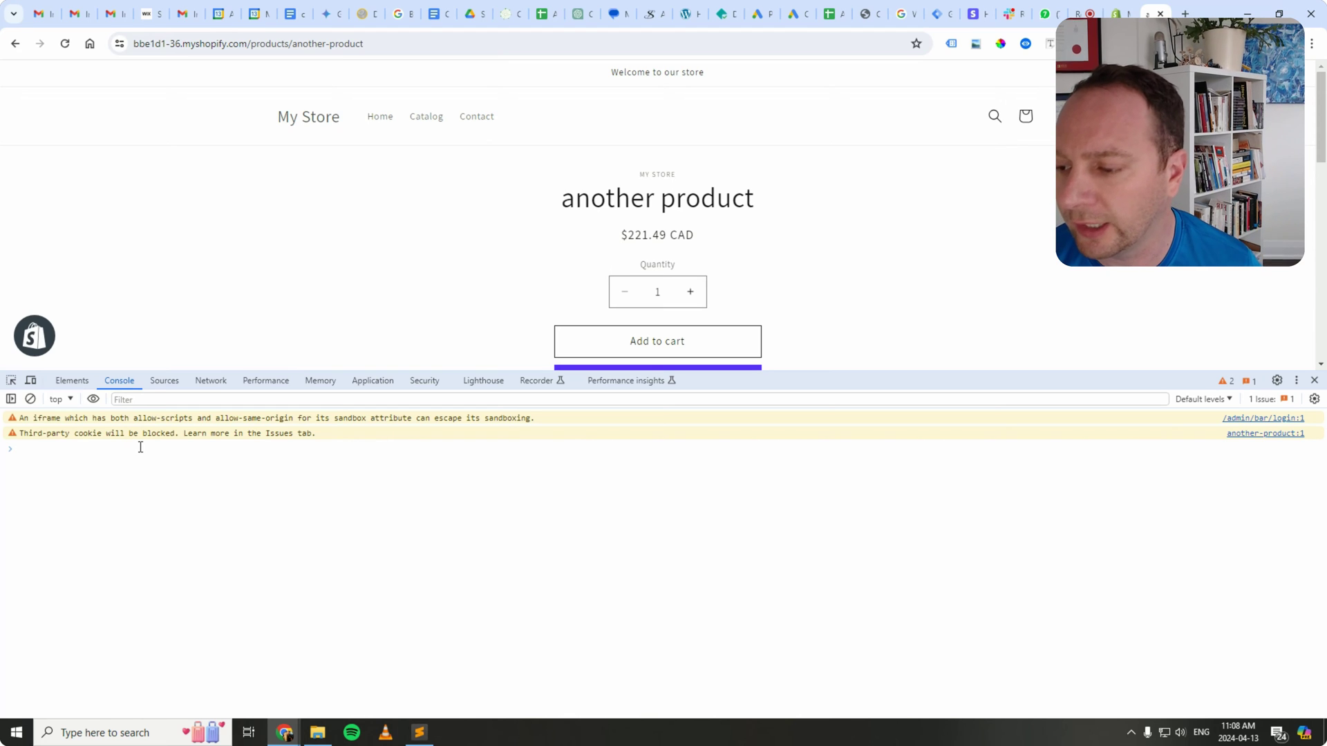
type("dataLayer")
key("Return")
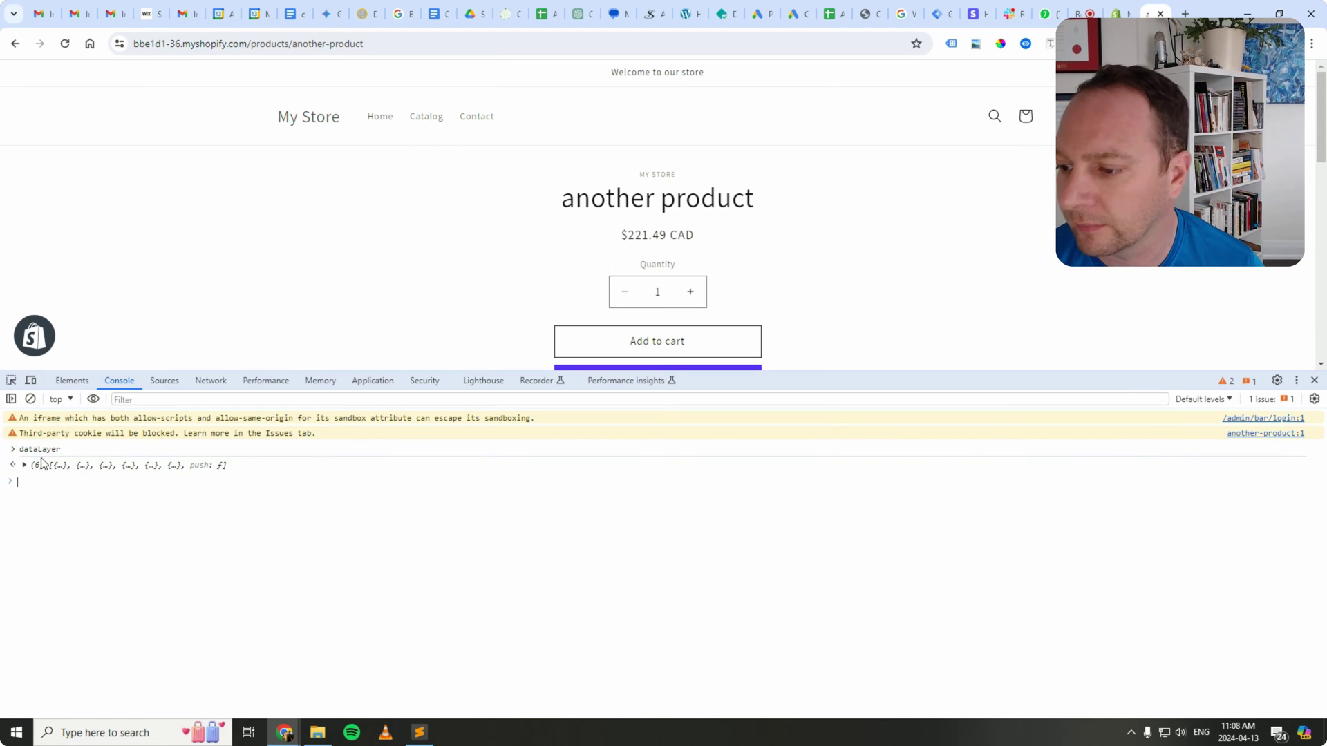
left_click(25, 465)
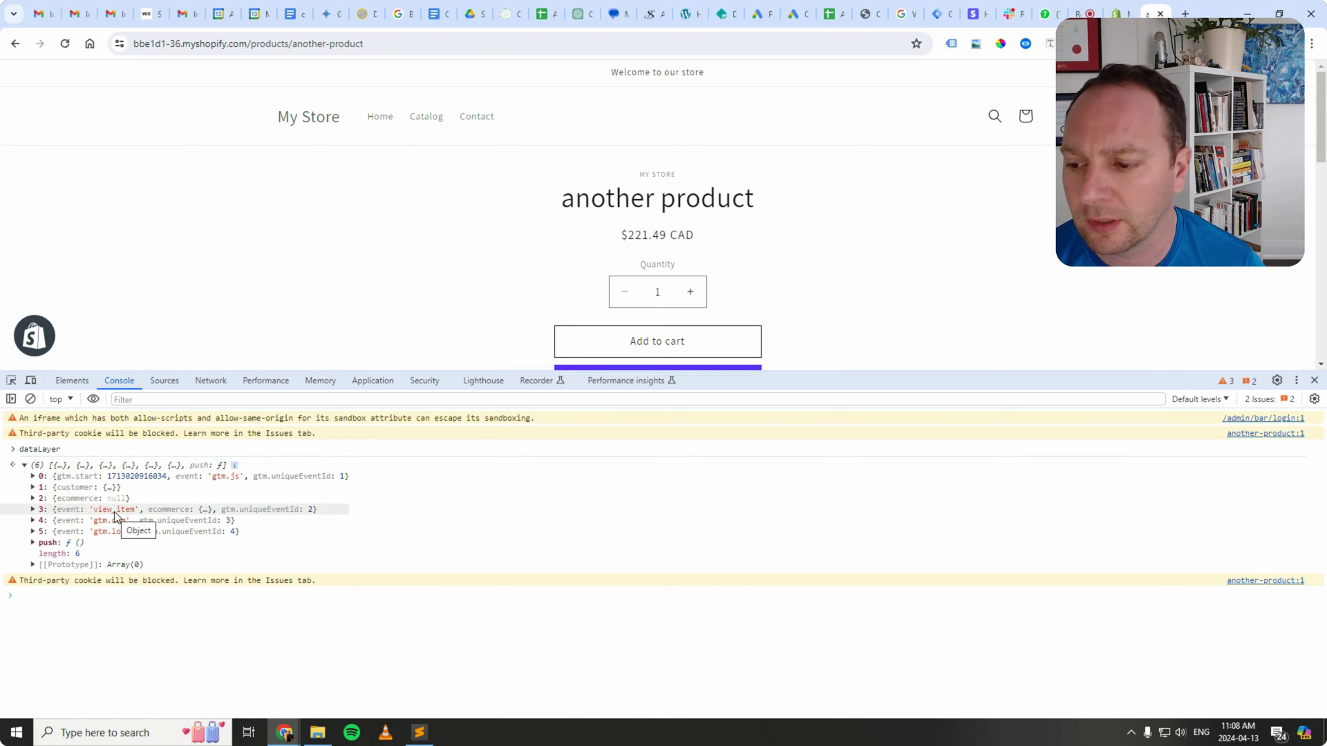
left_click(33, 512)
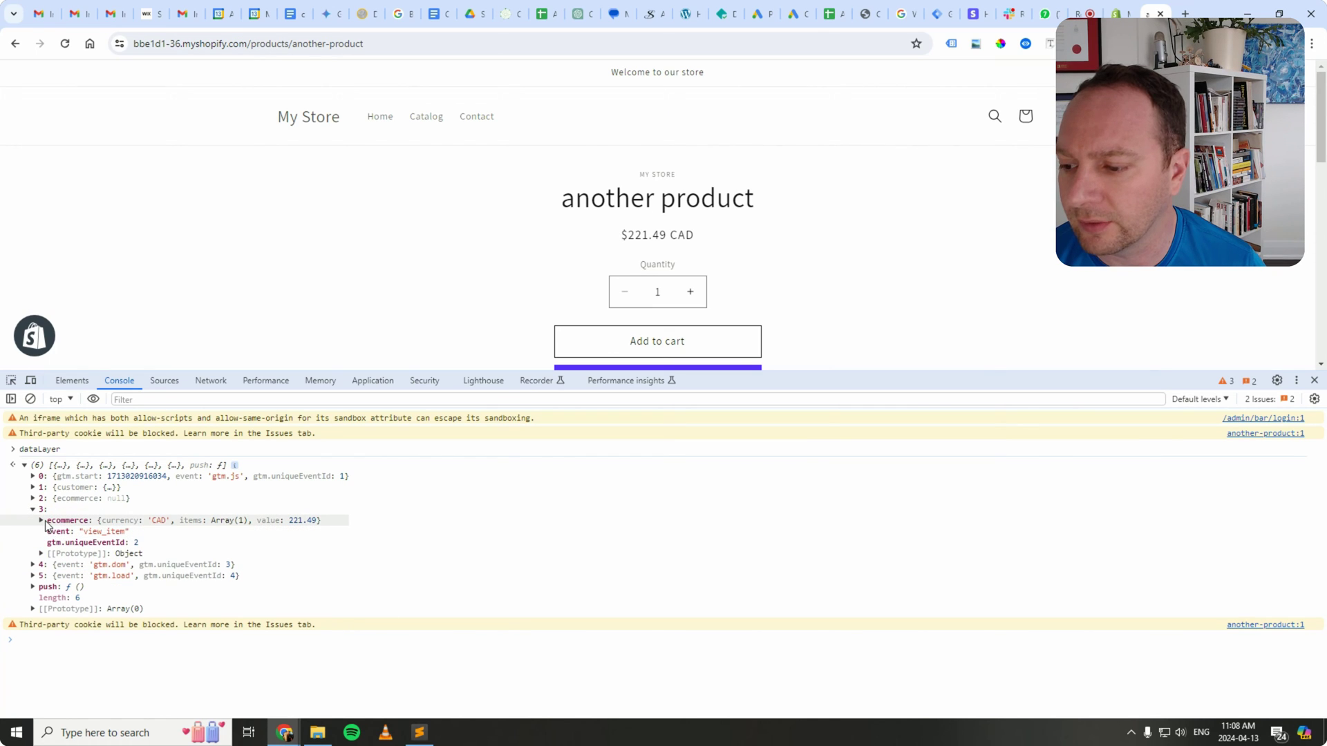
left_click(41, 522)
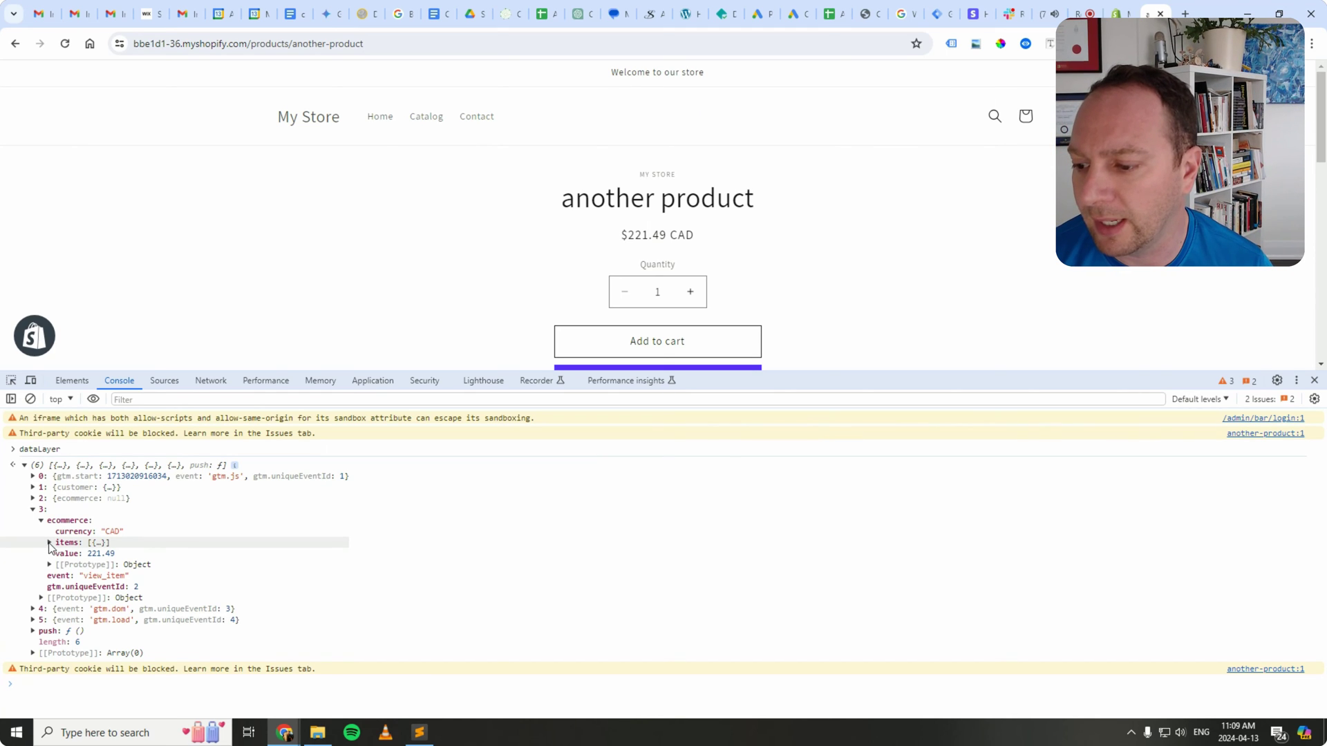
Expand the view_item items list to the first product's details (CAD, 221.49), then close DevTools.
left_click(1175, 602)
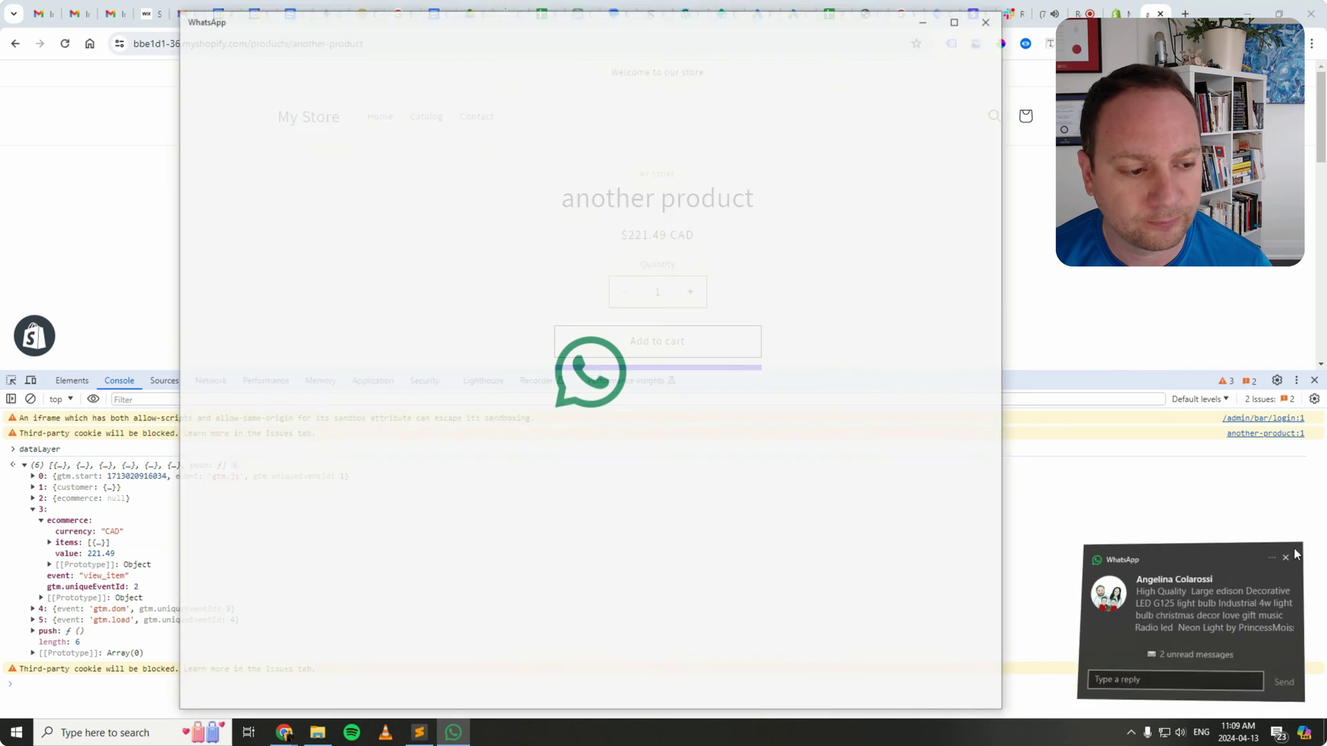
left_click(989, 18)
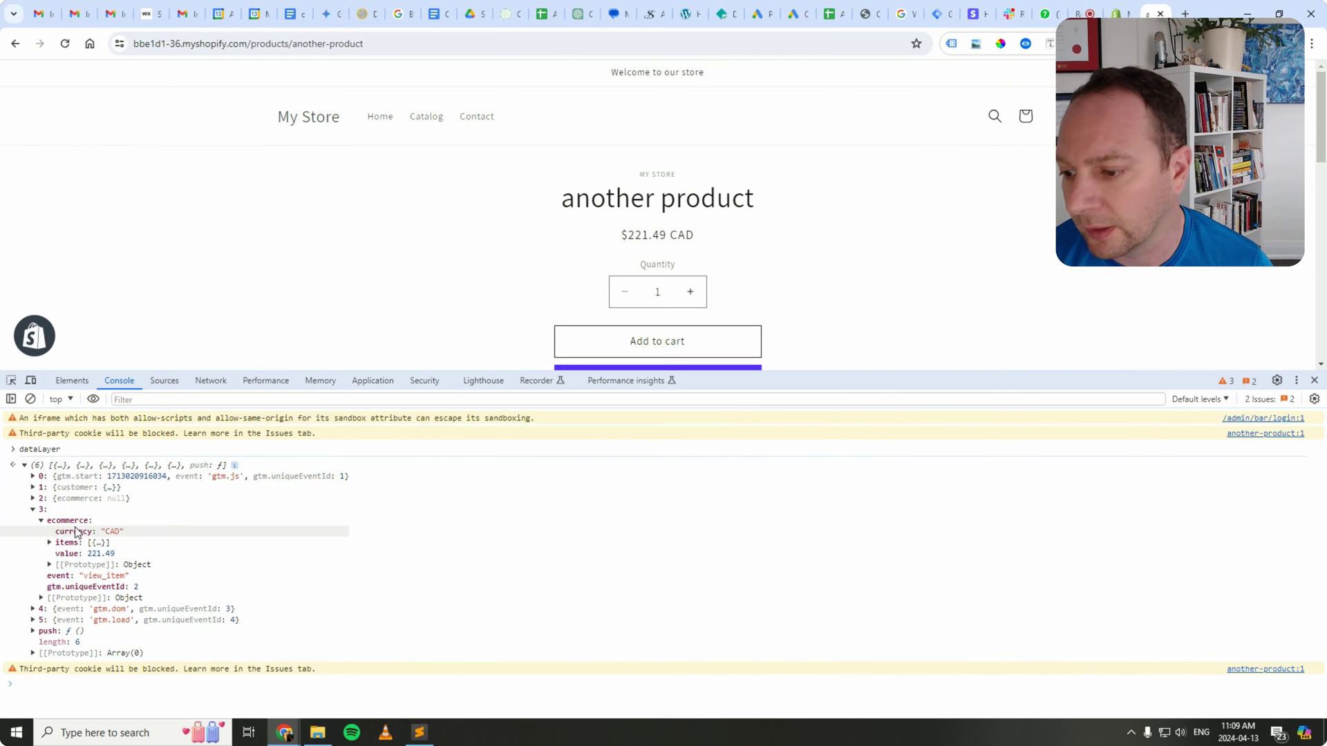
left_click(50, 543)
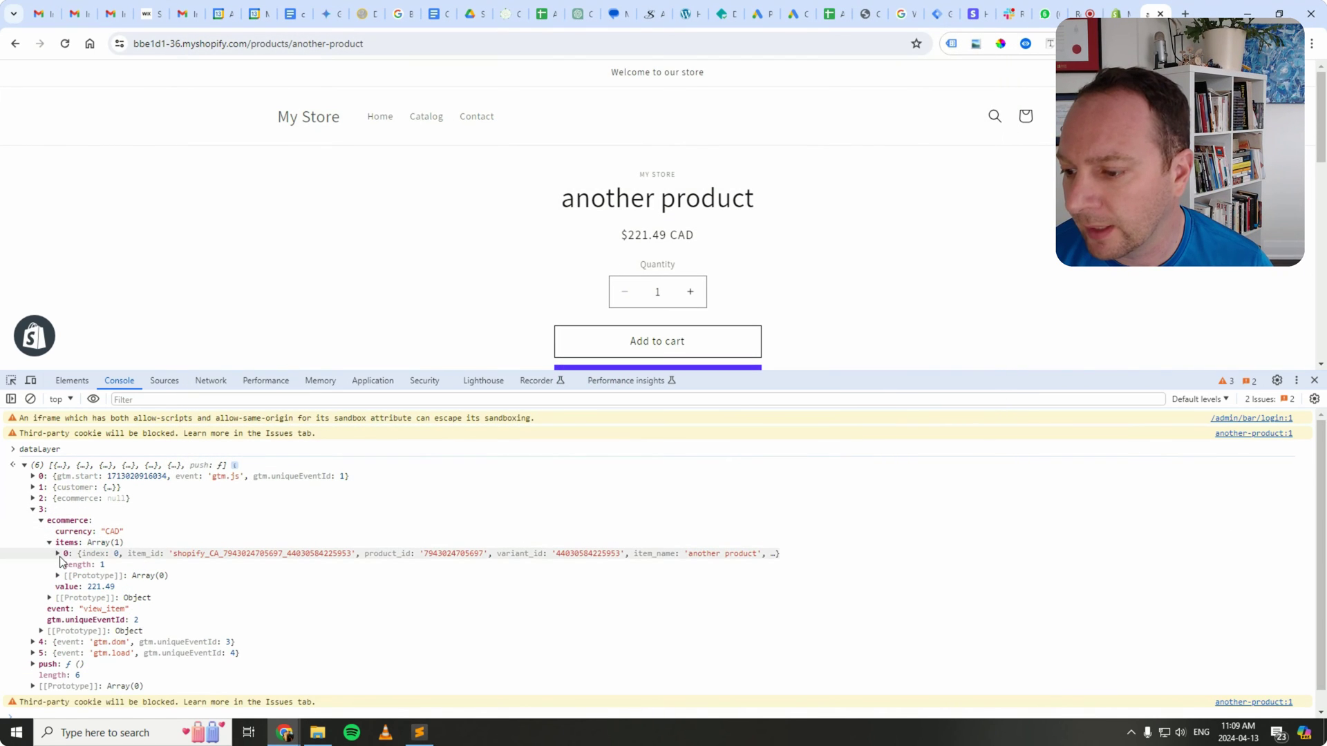
left_click(58, 554)
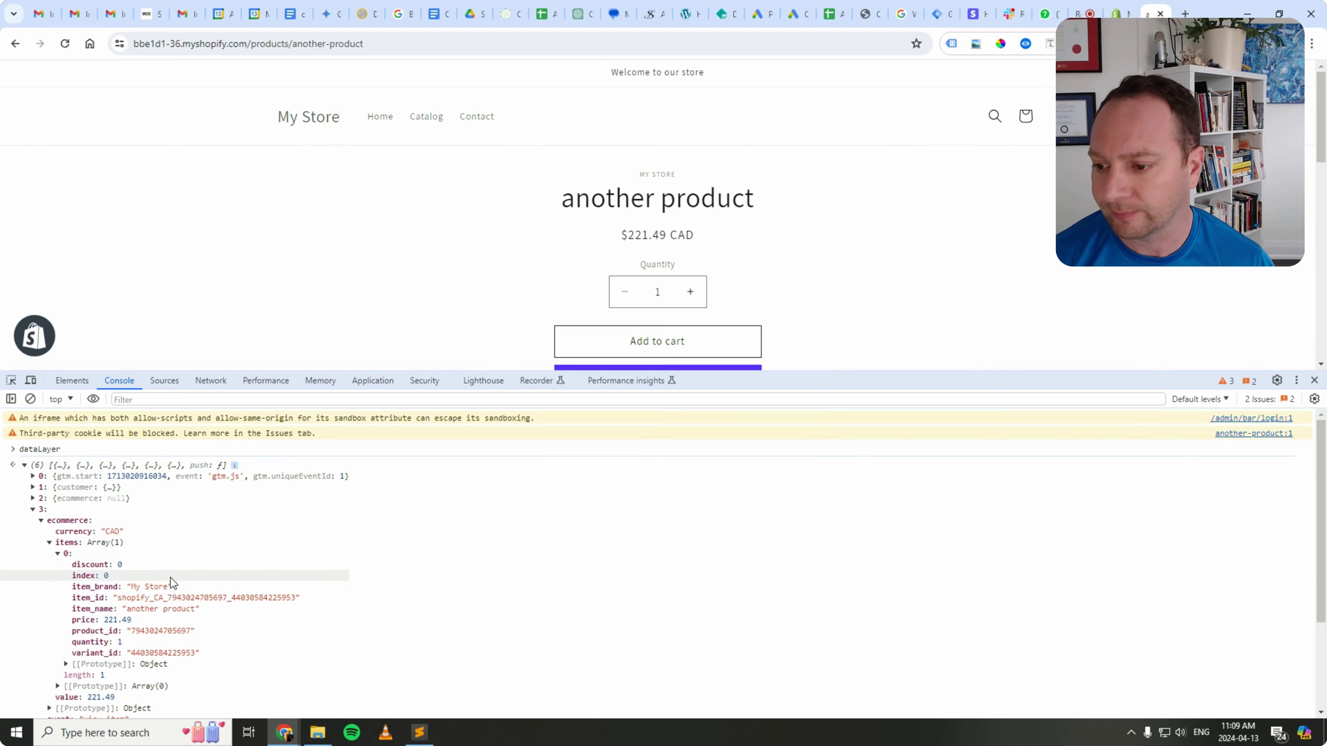
scroll(172, 587, "down", 1)
scroll(103, 622, "down", 1)
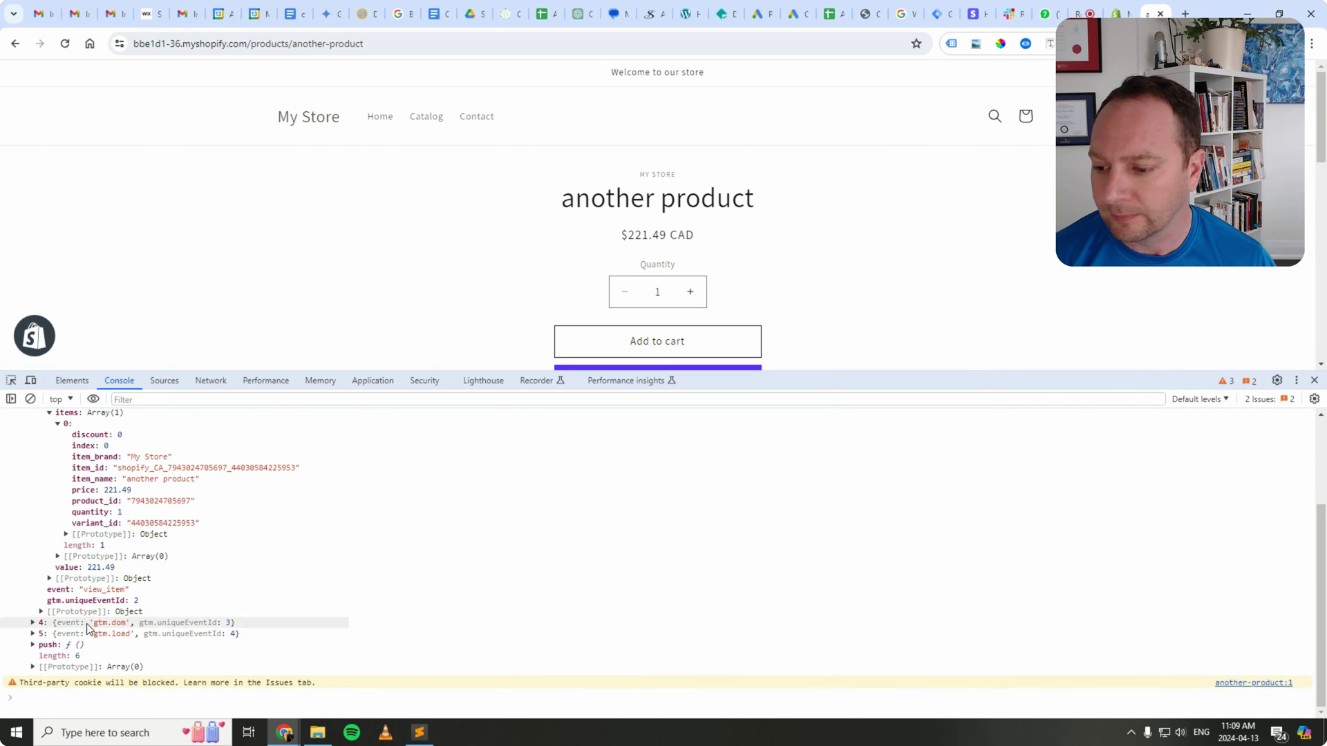
left_click(1316, 380)
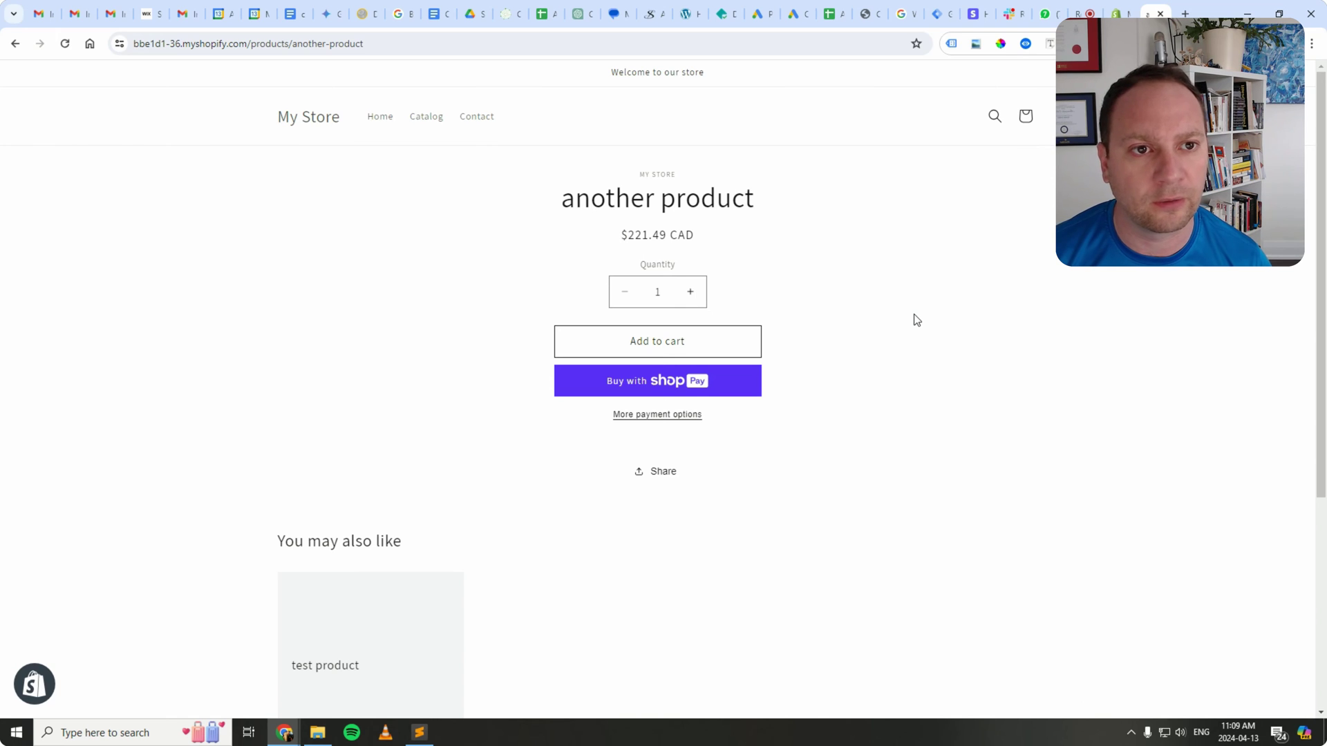
Check that the testshopify.com workspace's Tags list is empty, then return to Admin.
left_click(939, 19)
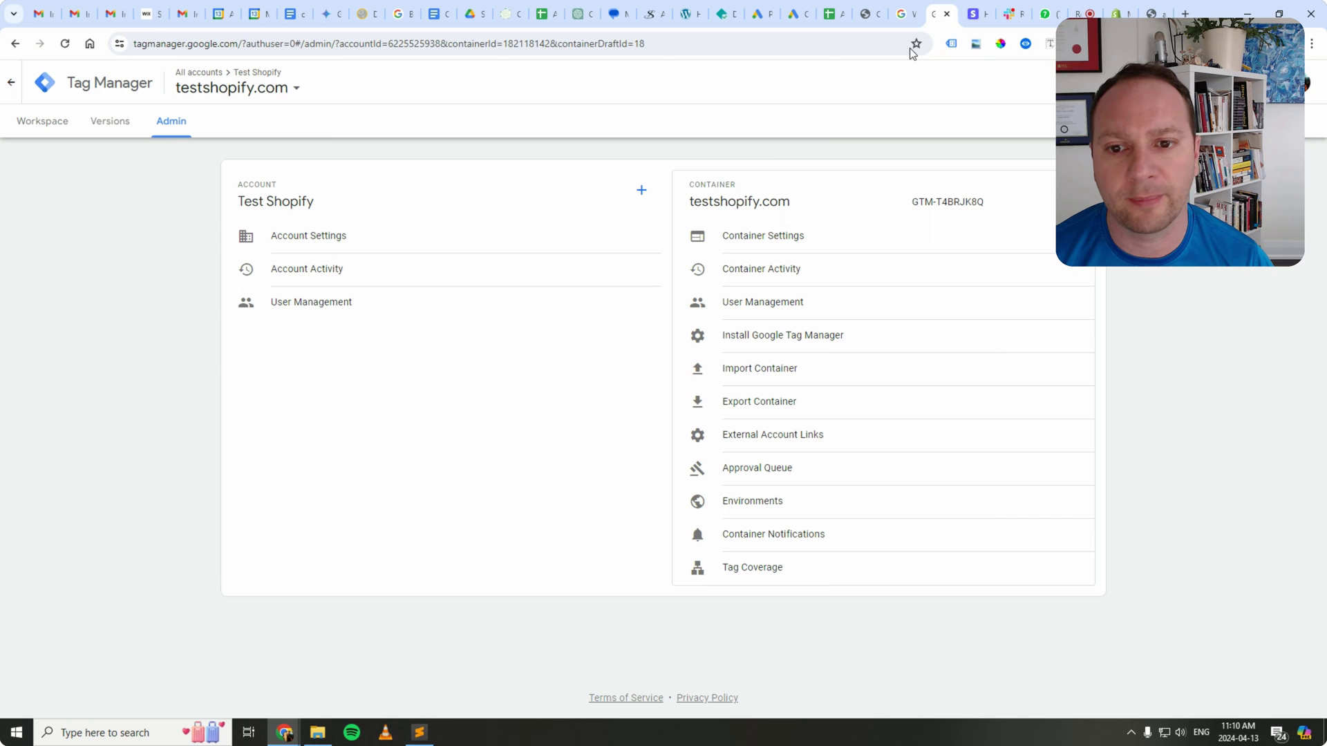
left_click(61, 123)
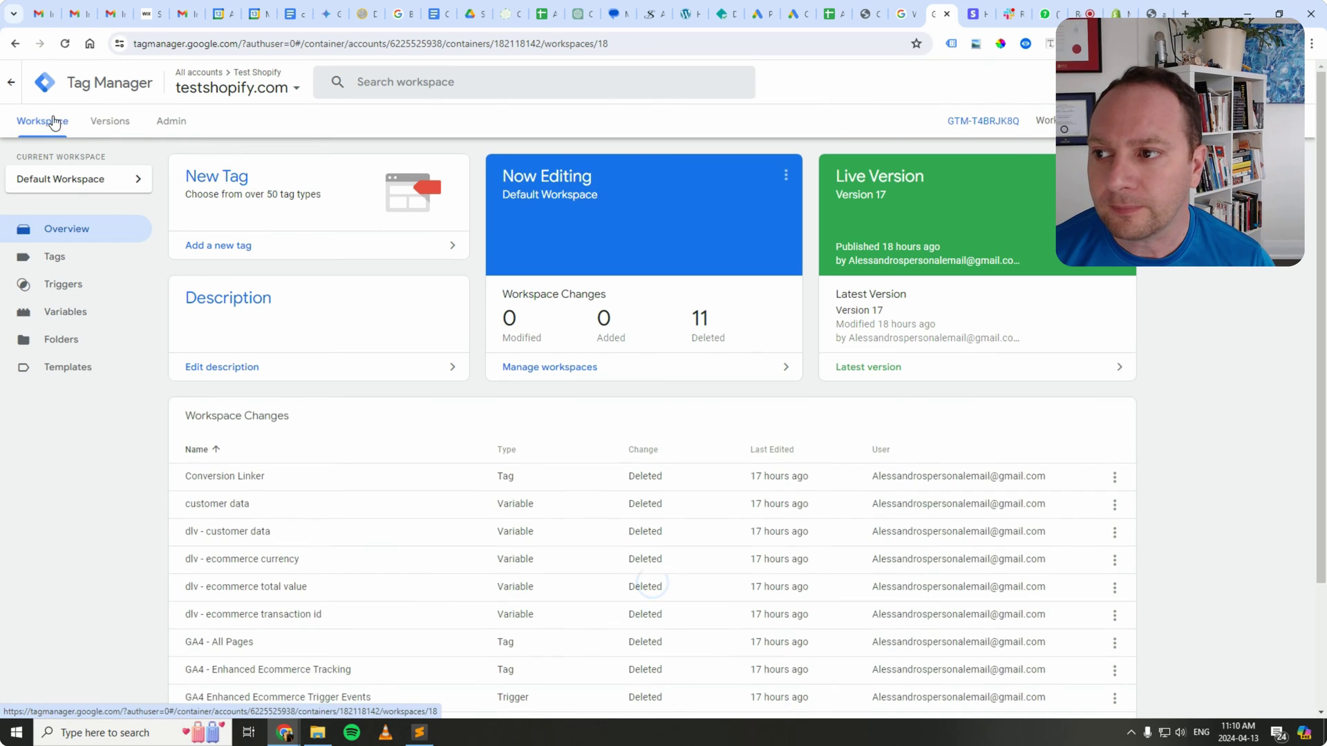
left_click(52, 257)
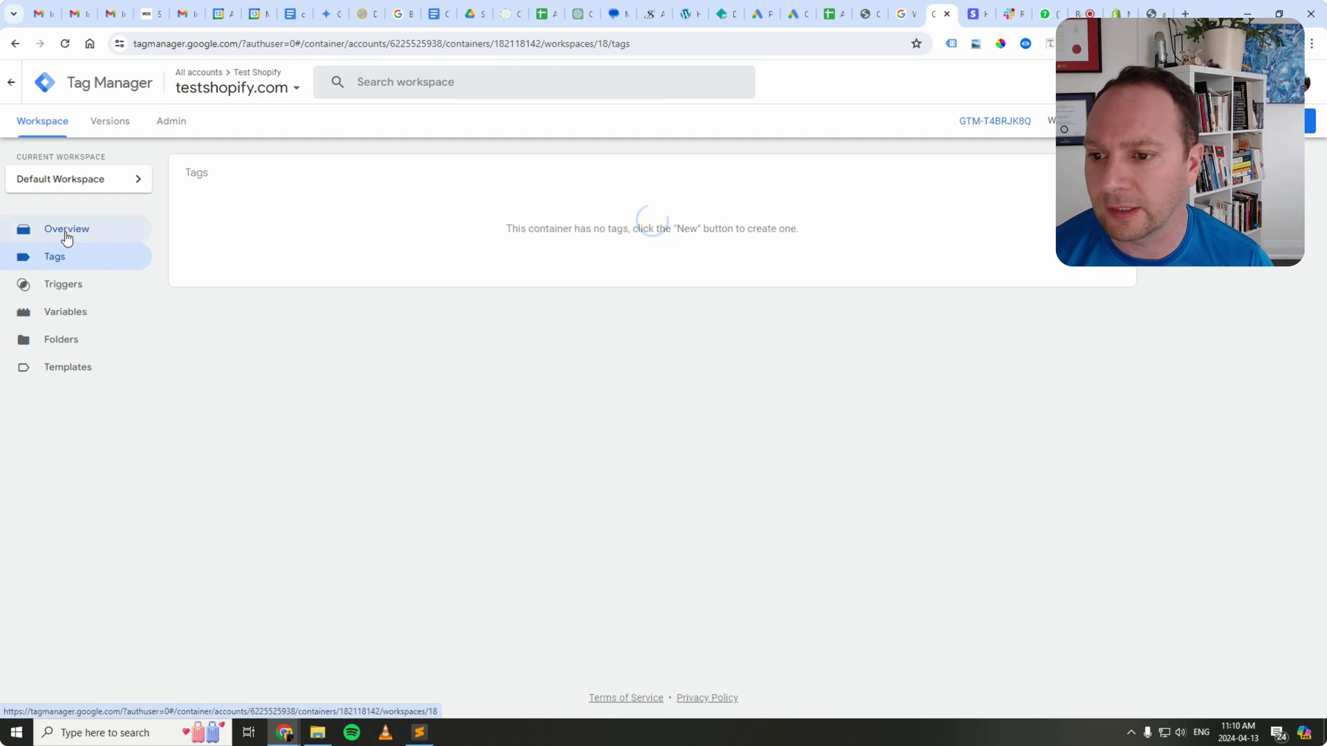
left_click(76, 237)
left_click(53, 257)
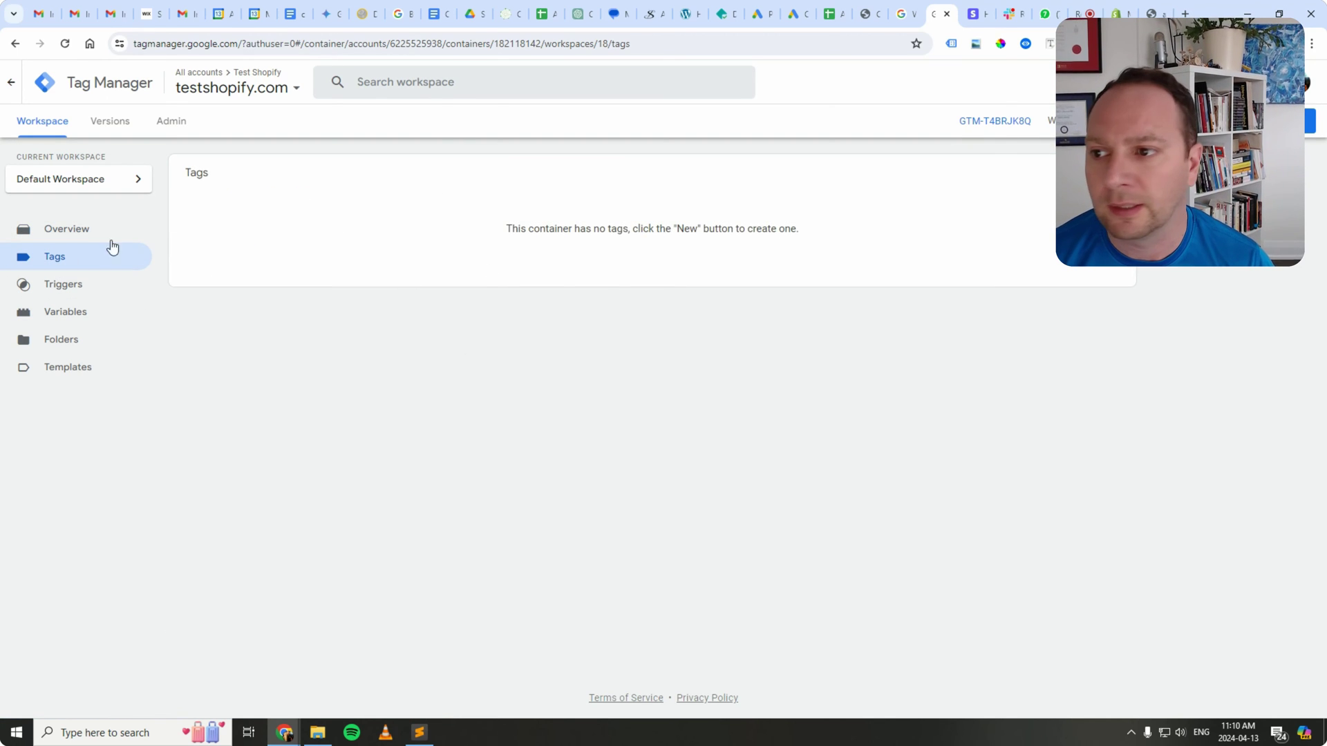
left_click(175, 128)
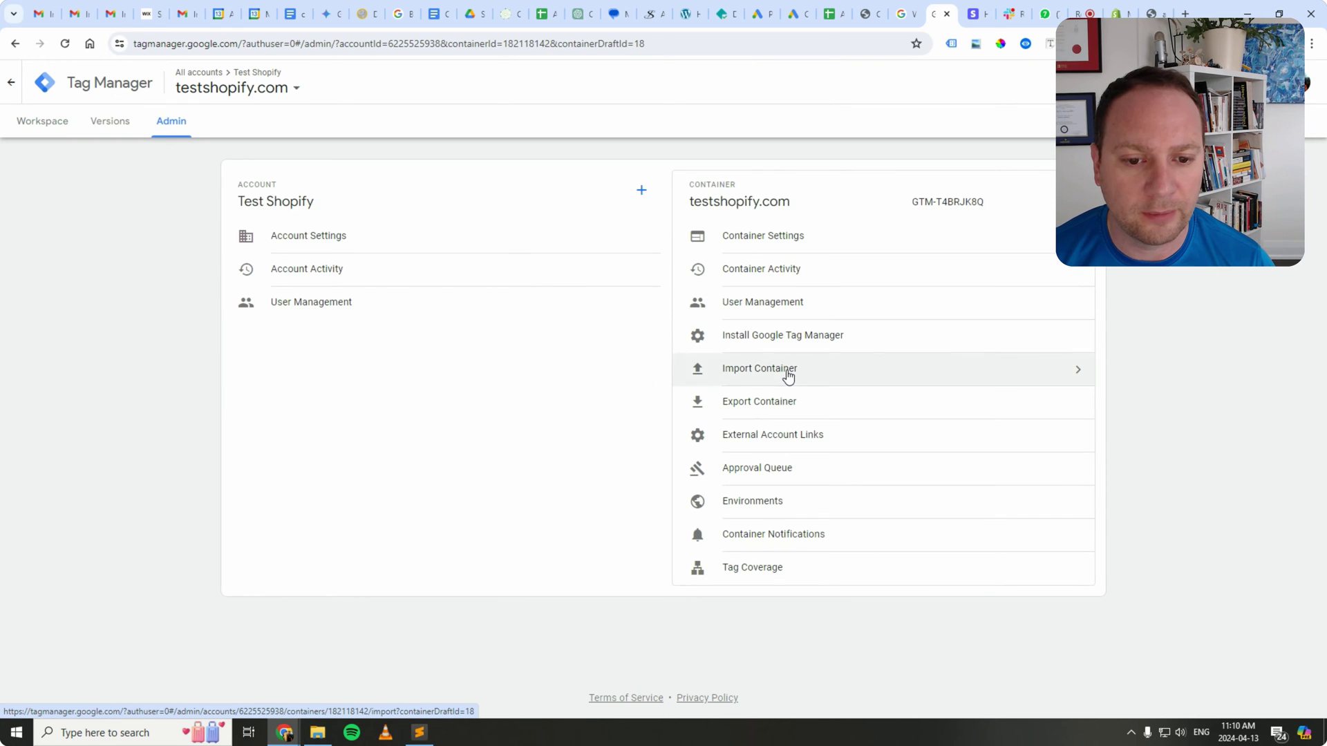
Load Google-Product-GTM-Shopify-DataLayer.json from the GTM Container folder for import into Default Workspace.
left_click(788, 378)
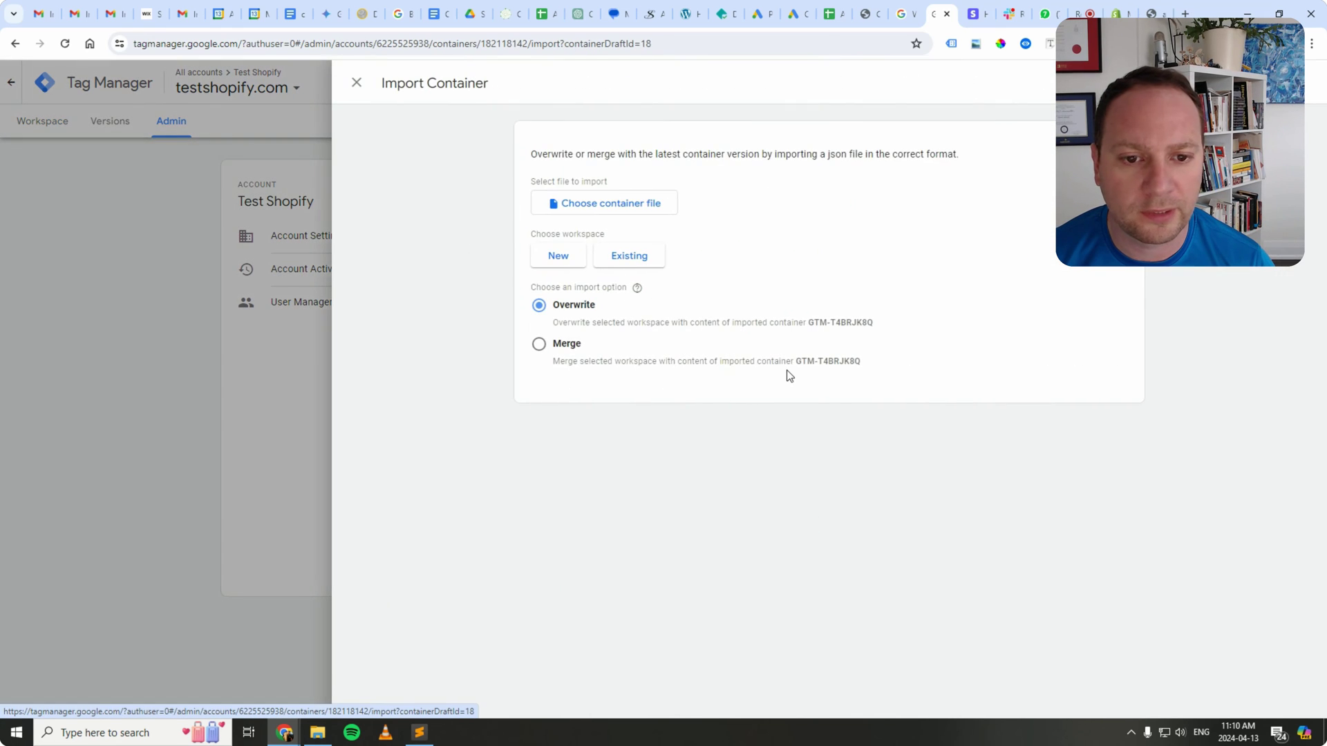
left_click(646, 205)
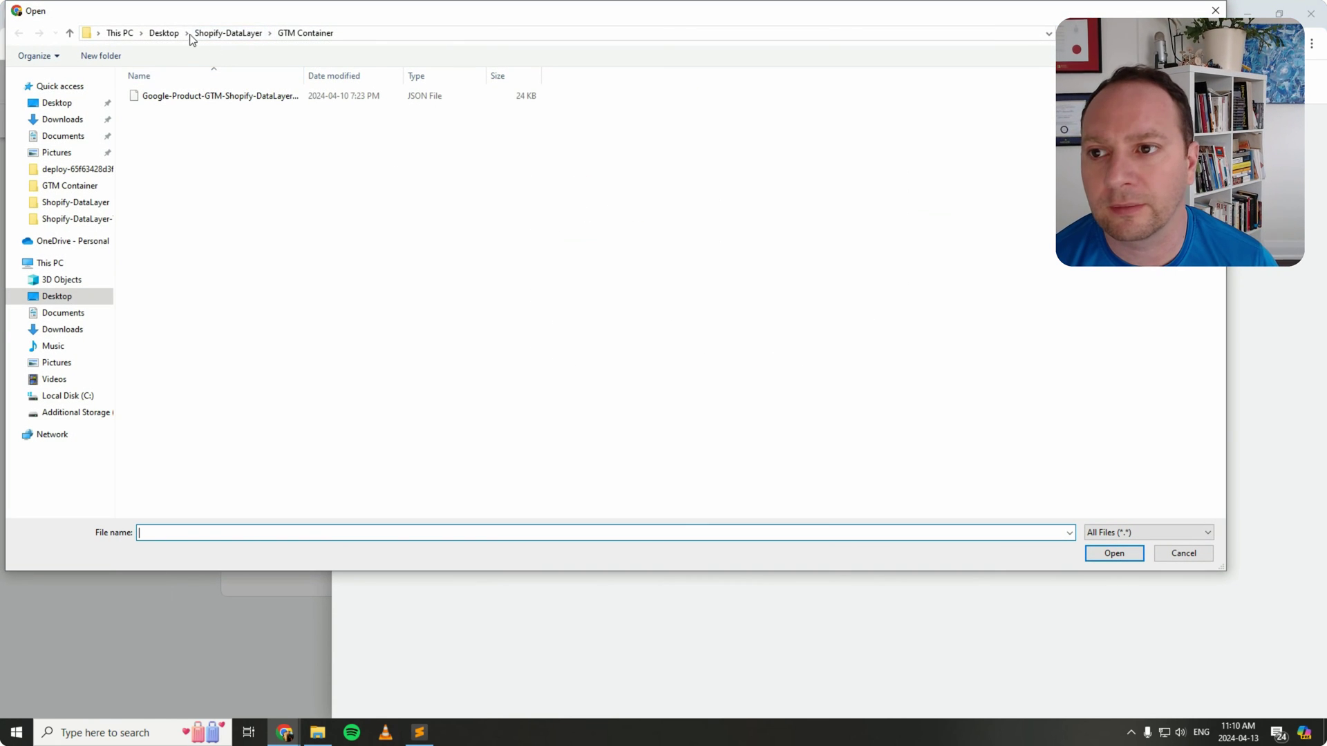
left_click(231, 33)
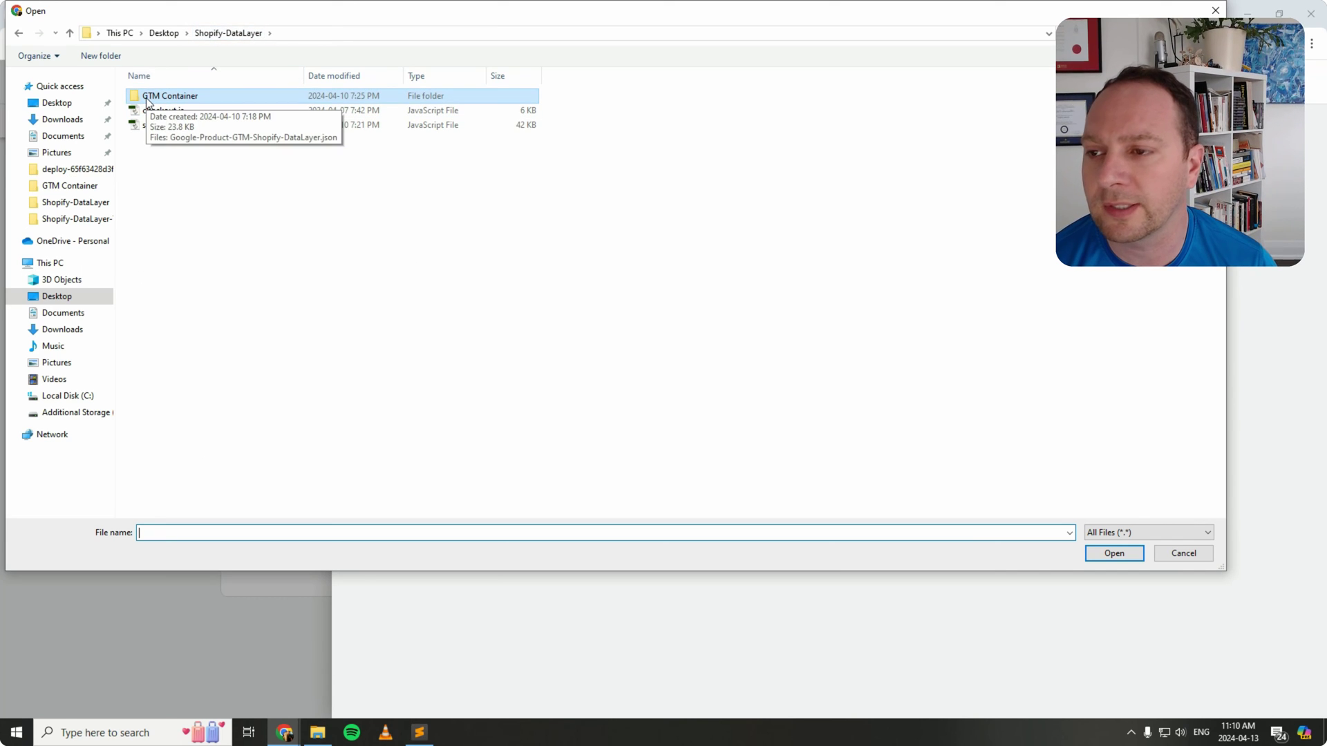
double_click(170, 97)
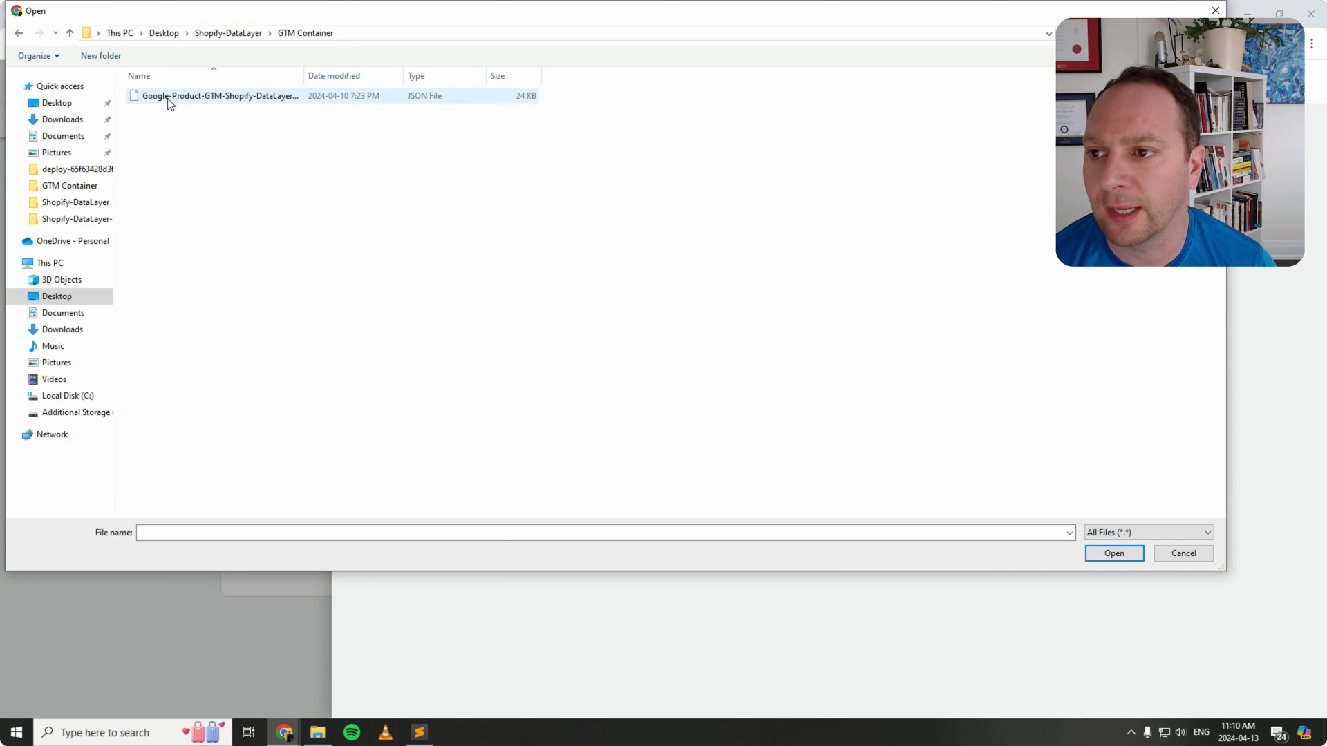
double_click(169, 98)
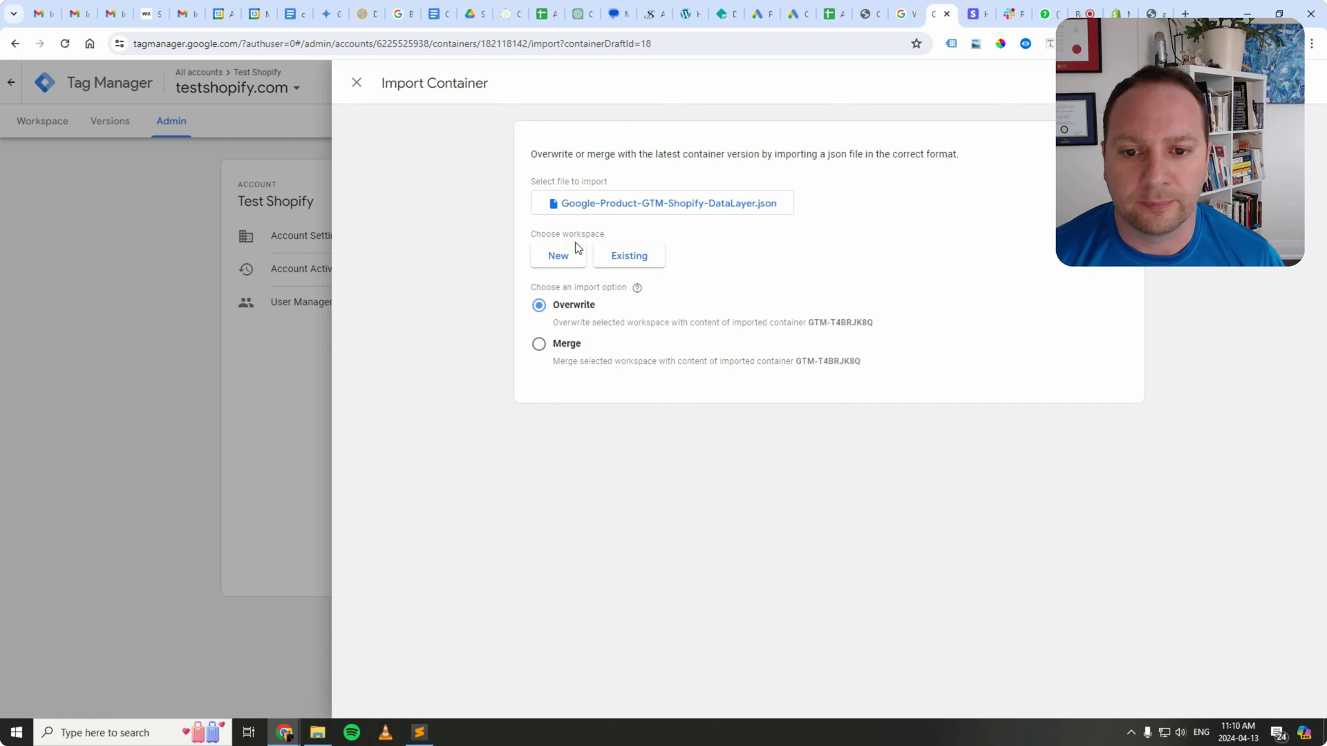
left_click(628, 257)
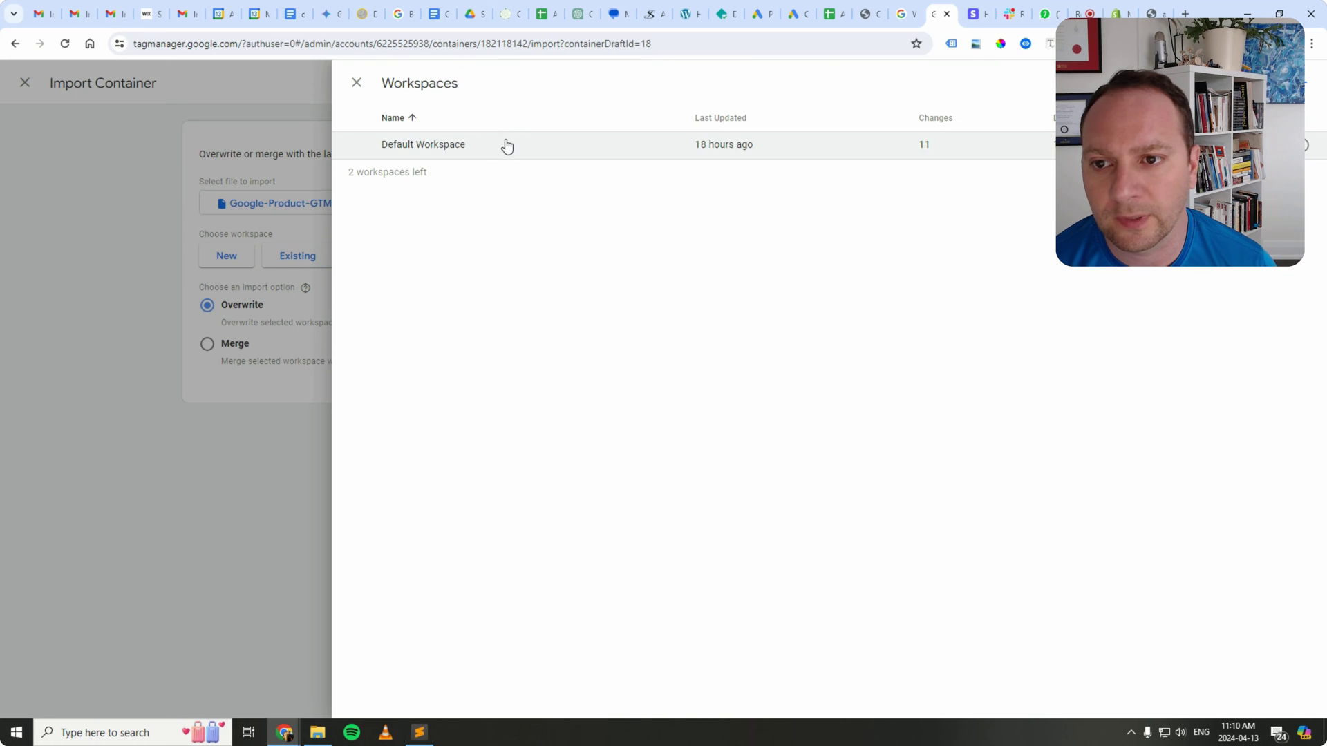
left_click(484, 147)
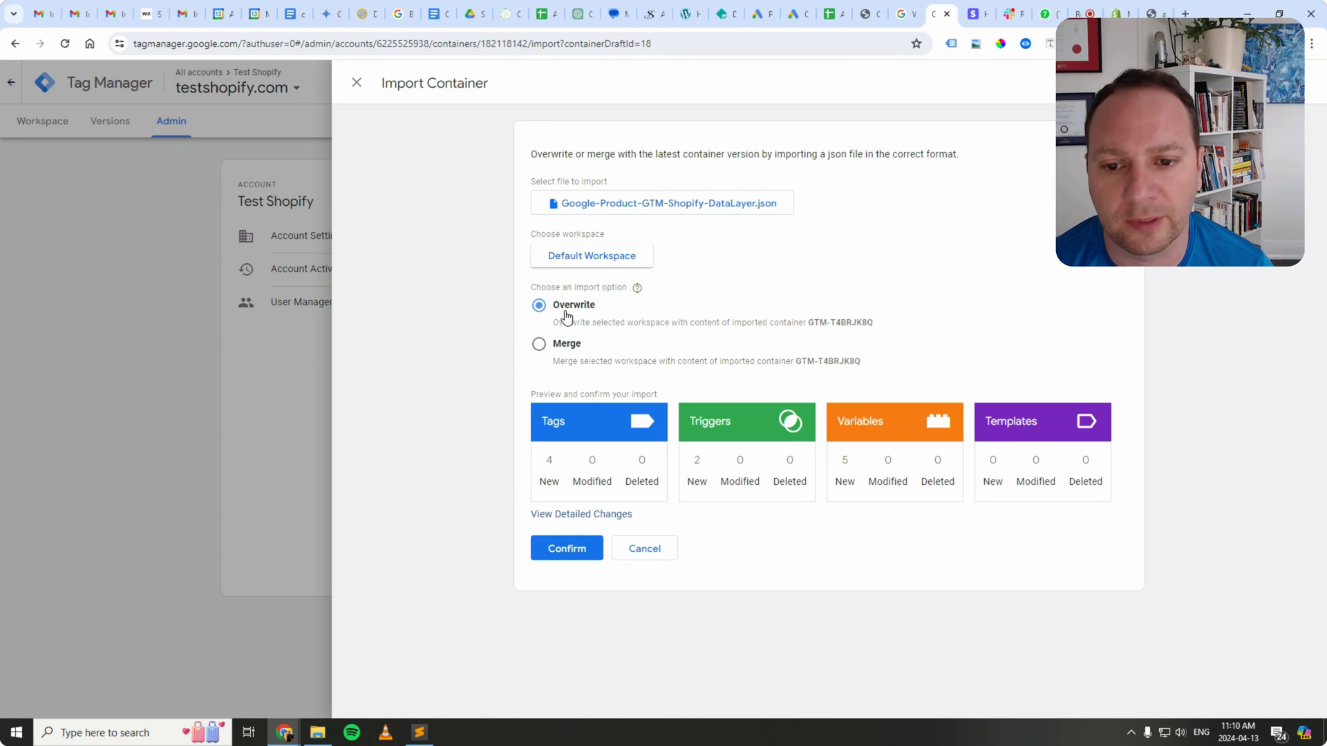
Confirm the import and inspect the GA4 - Enhanced Ecommerce Tracking tag and its trigger.
left_click(573, 553)
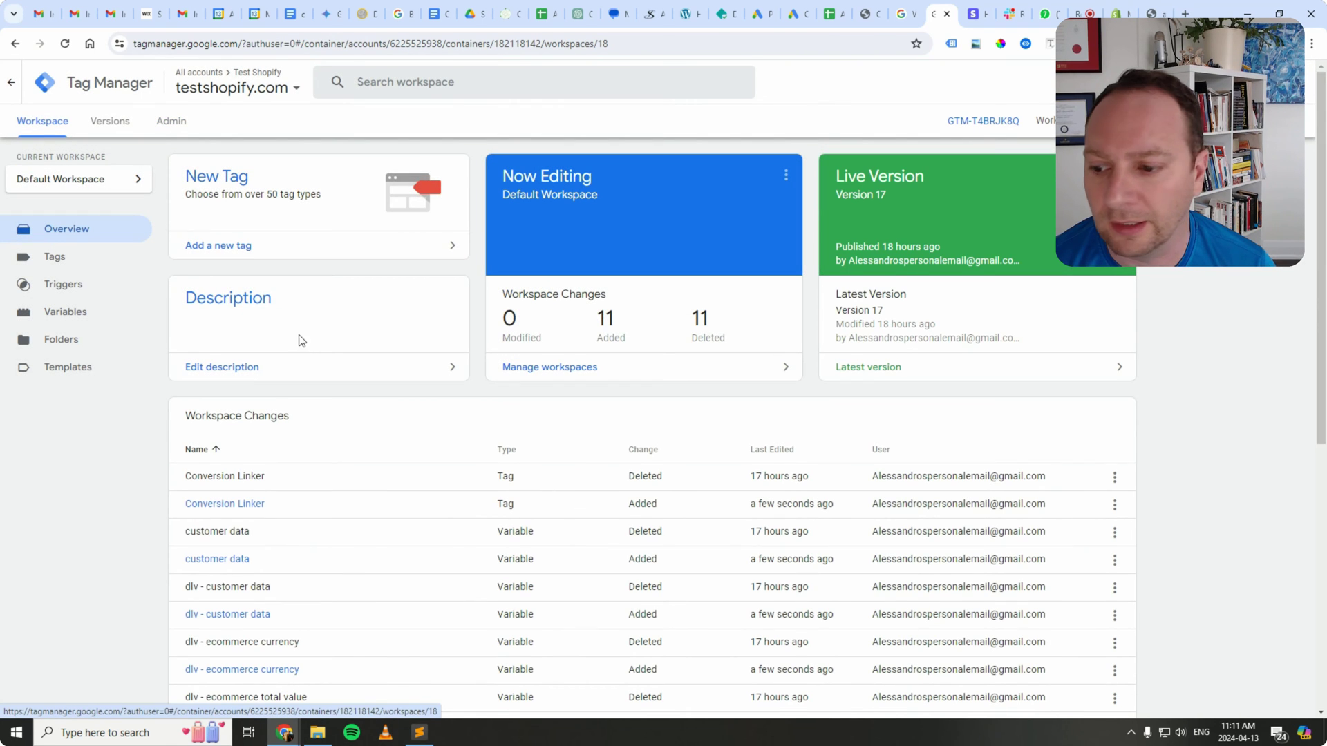
left_click(54, 264)
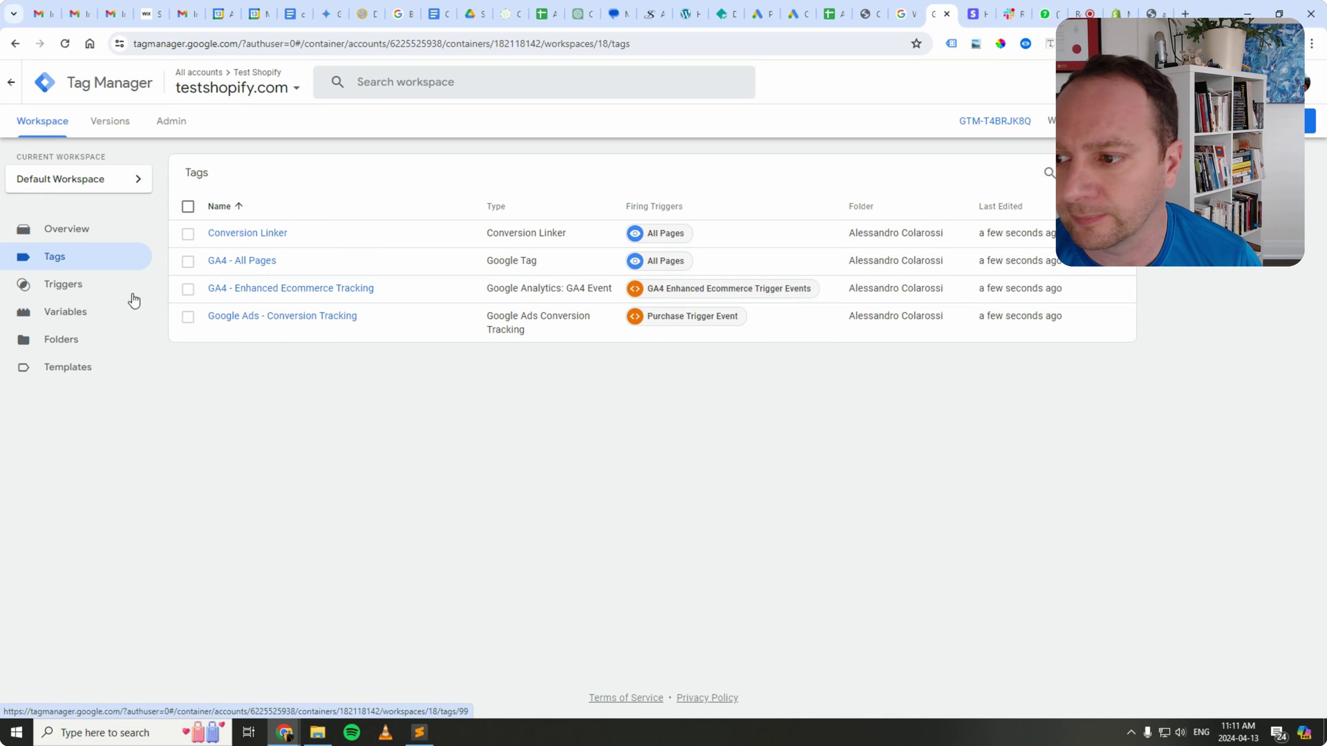
left_click(330, 289)
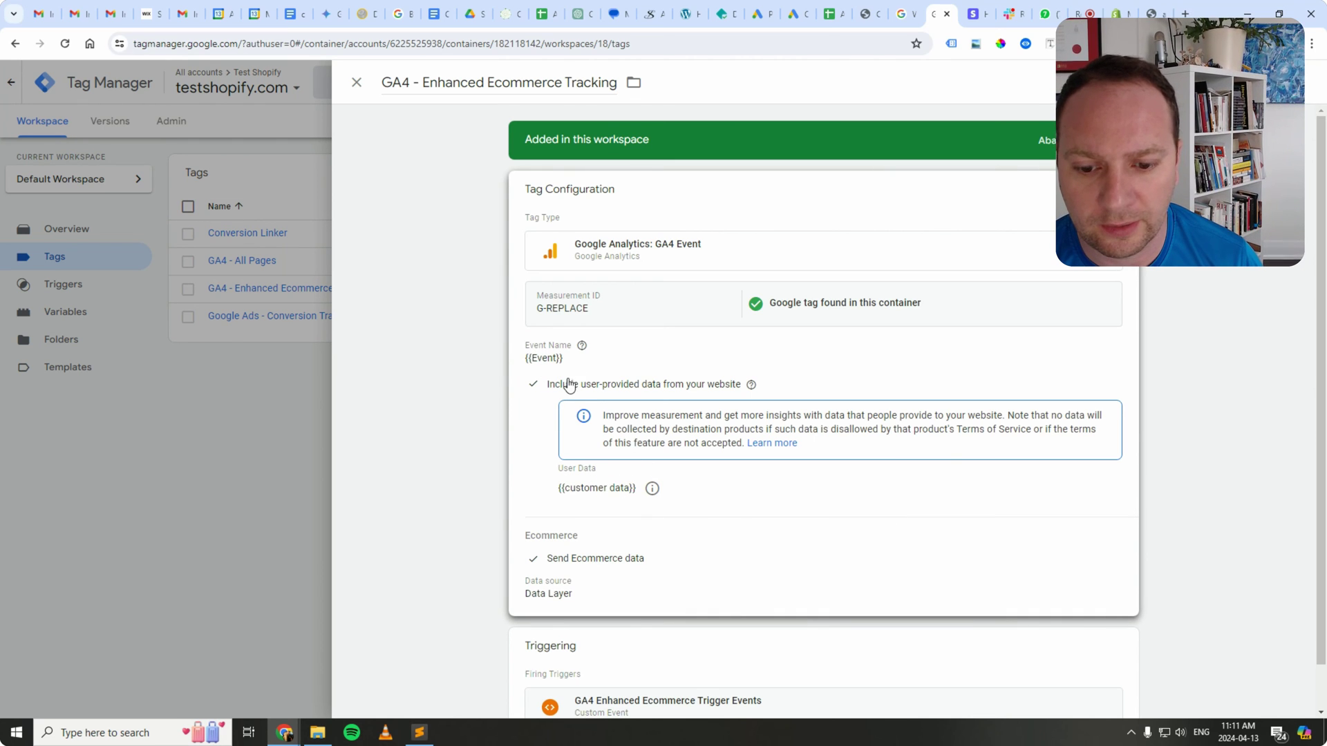
scroll(570, 407, "down", 1)
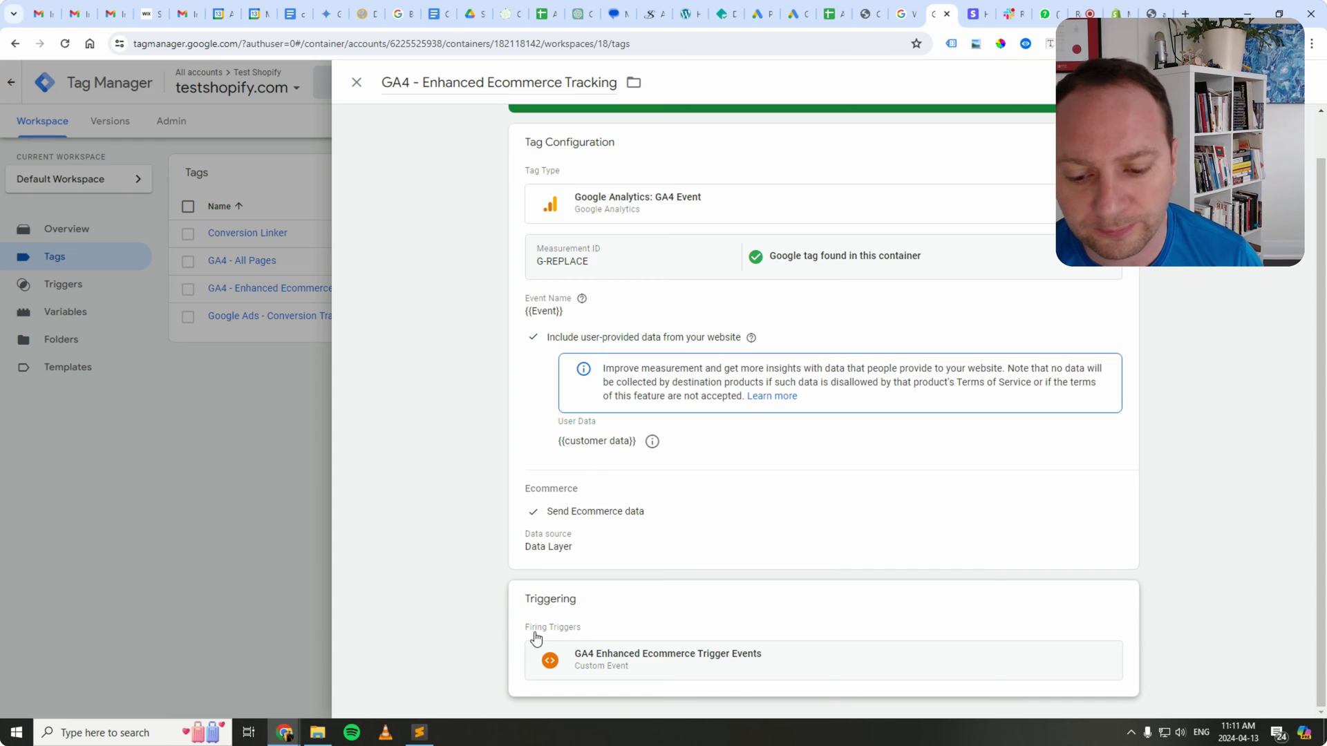
left_click(638, 660)
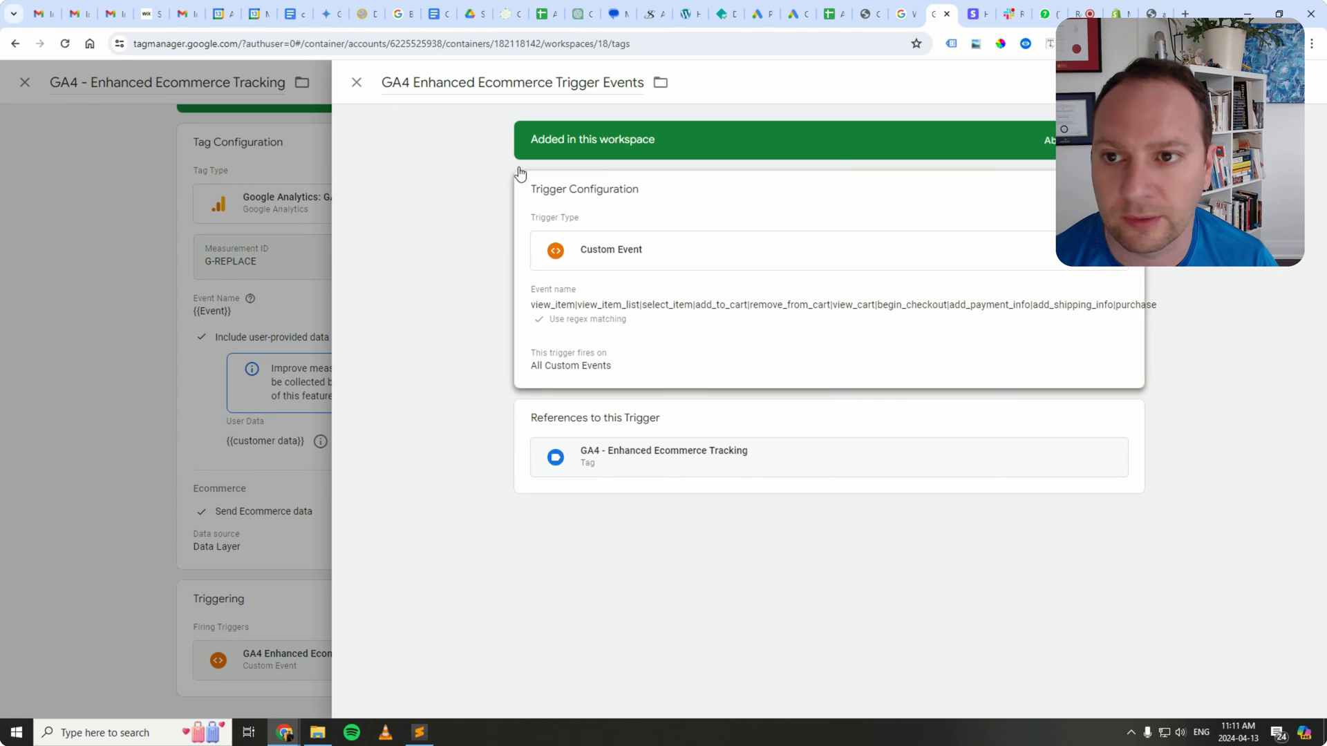
left_click(357, 83)
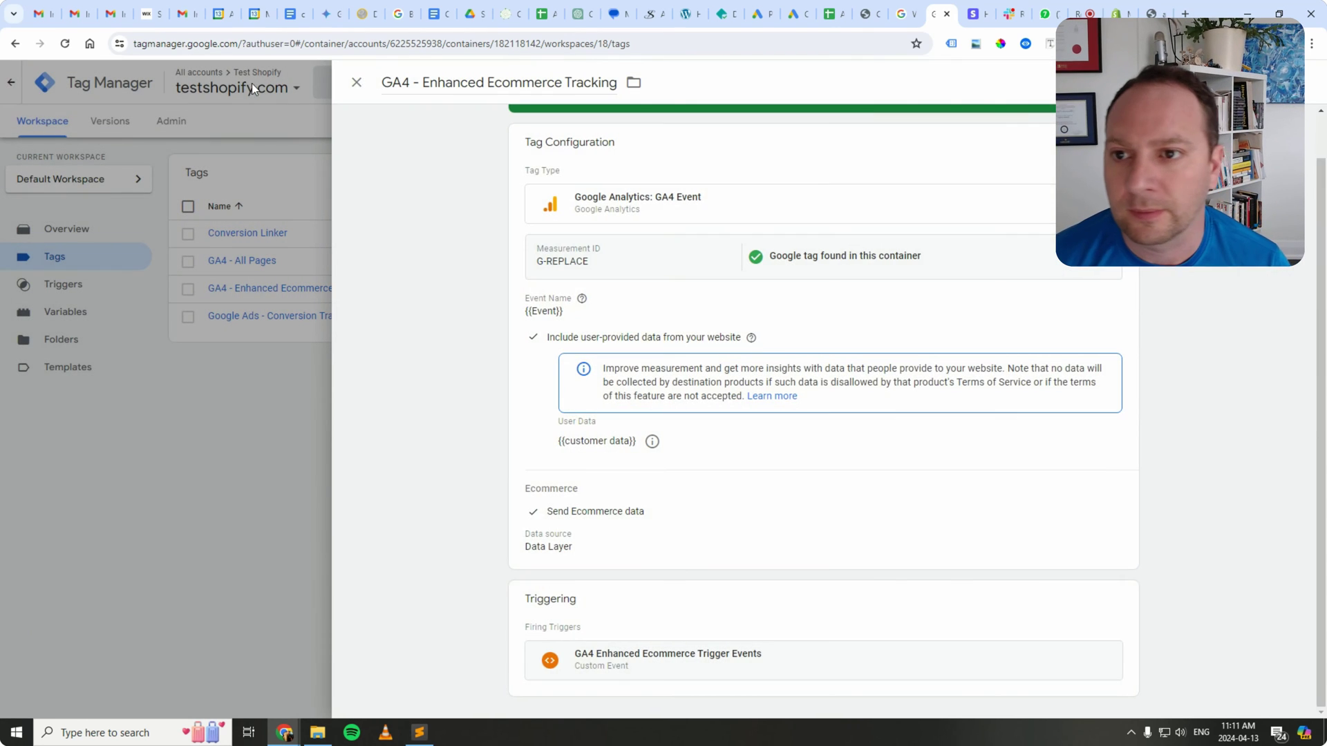
left_click(357, 83)
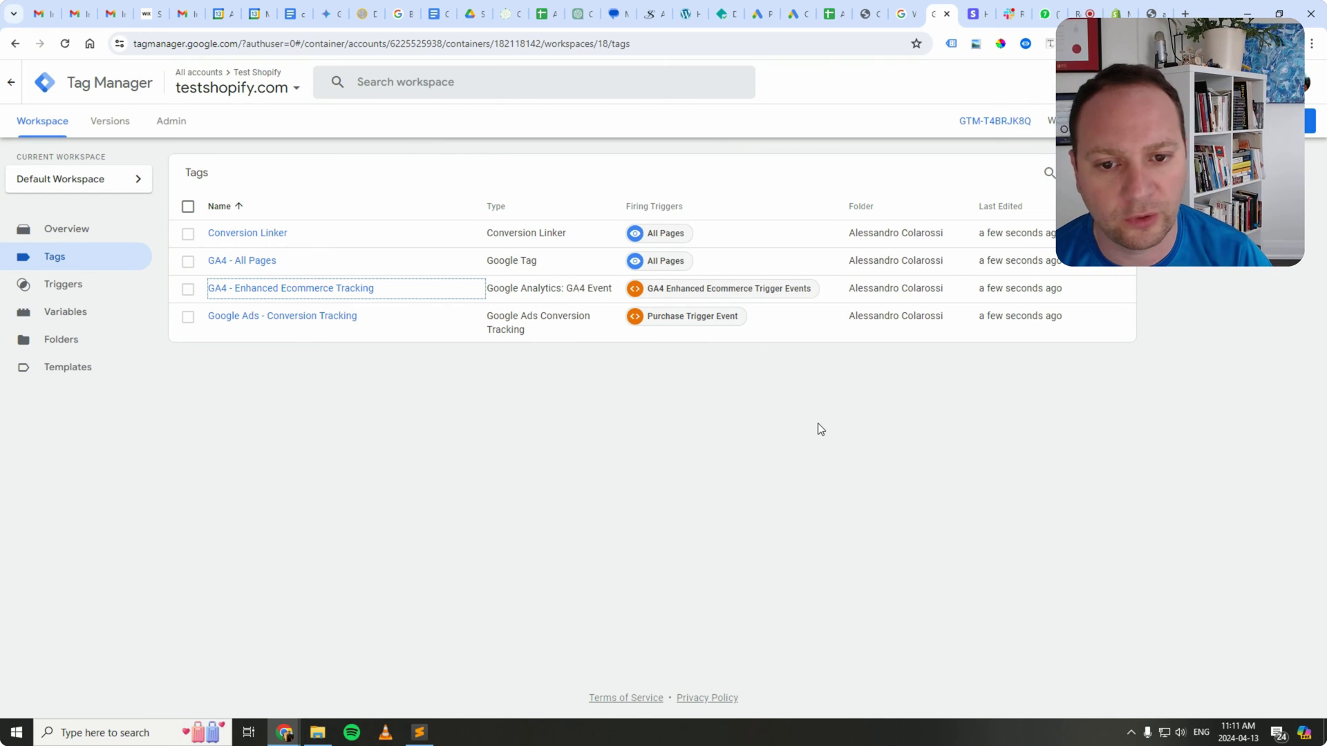
left_click(307, 353)
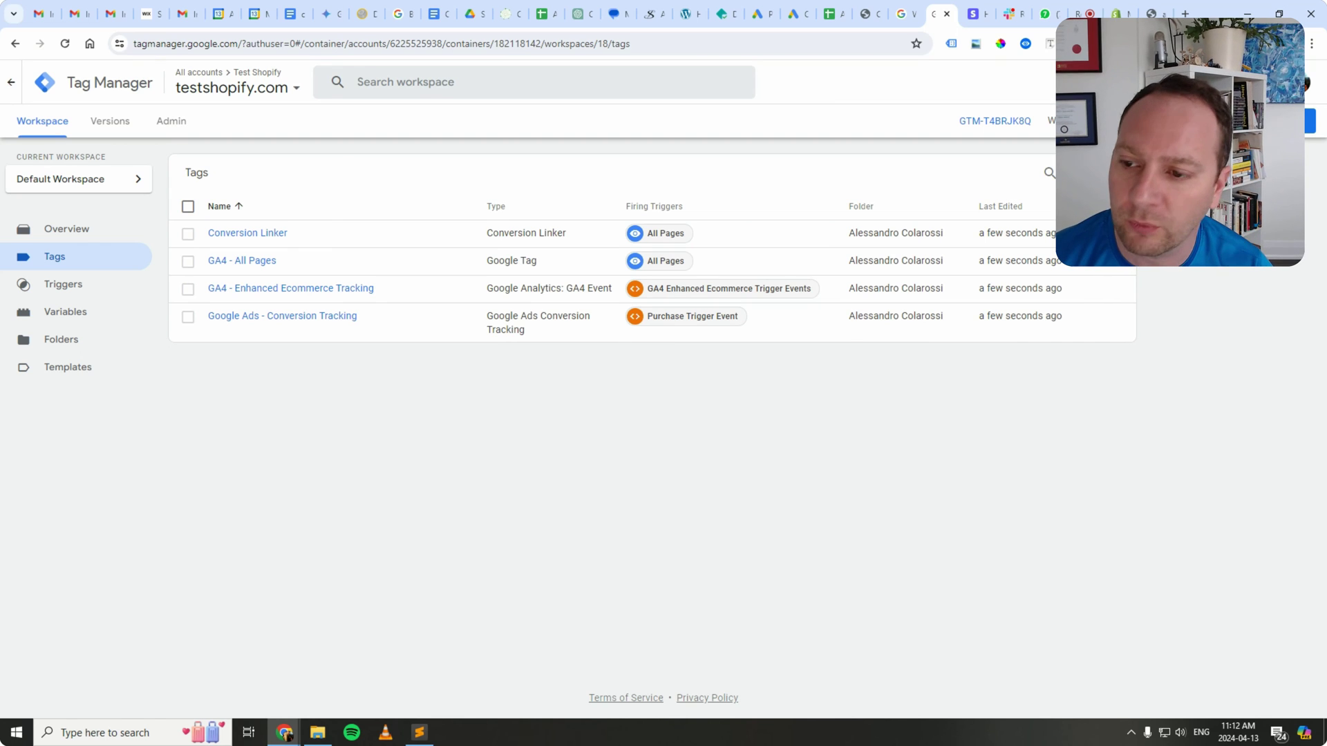
left_click(273, 290)
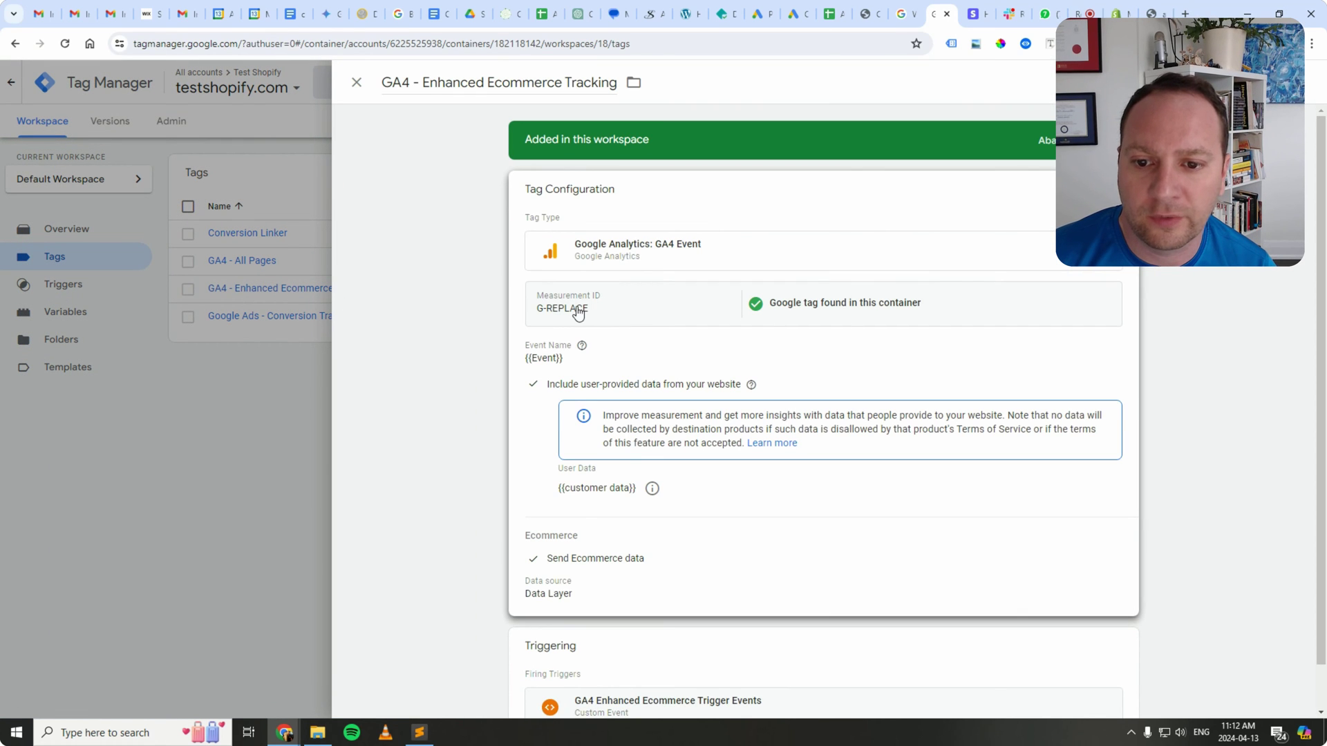
left_click(578, 308)
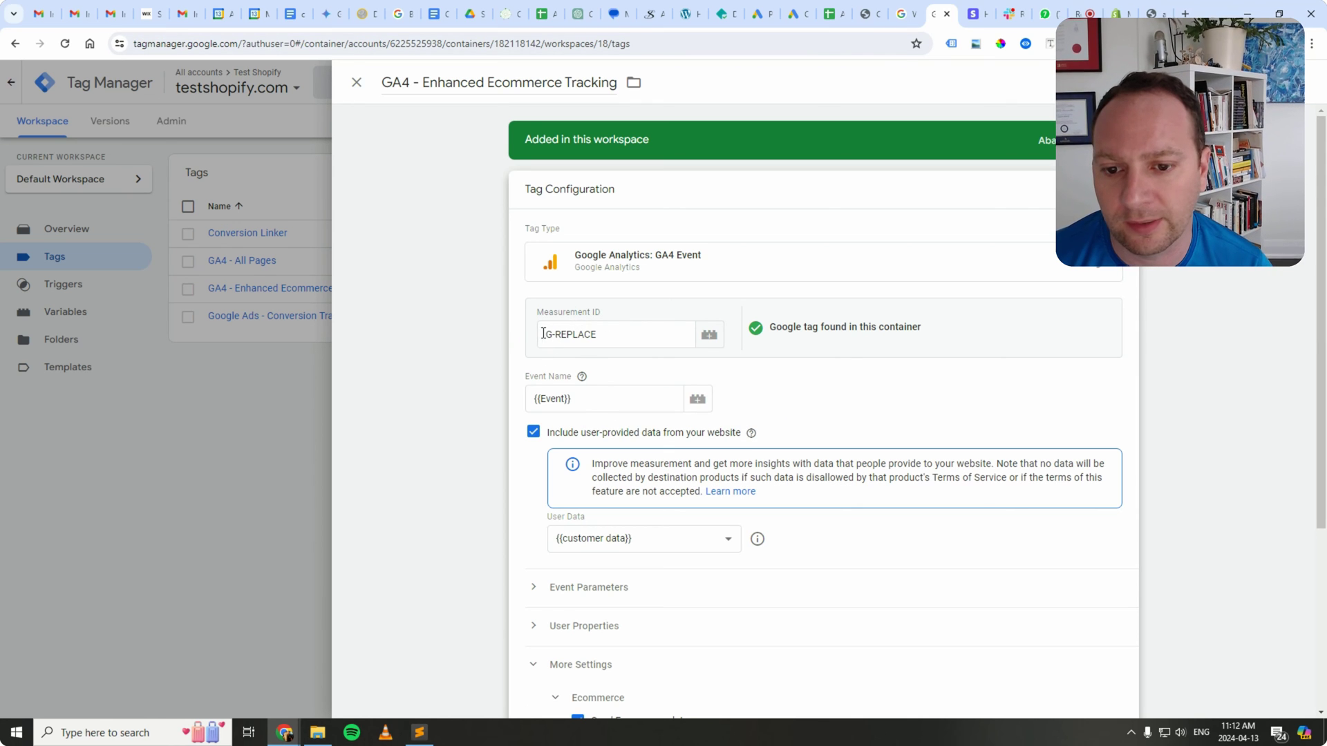
left_click(357, 86)
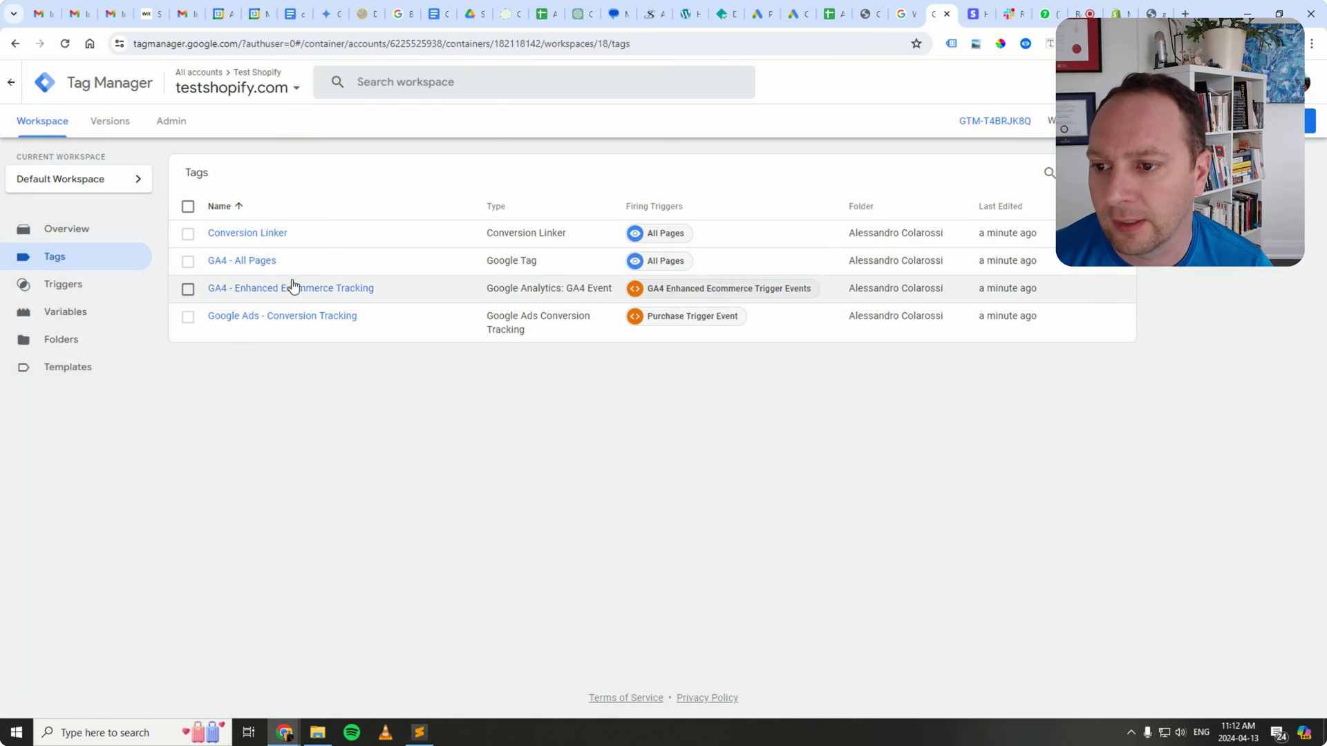
left_click(260, 260)
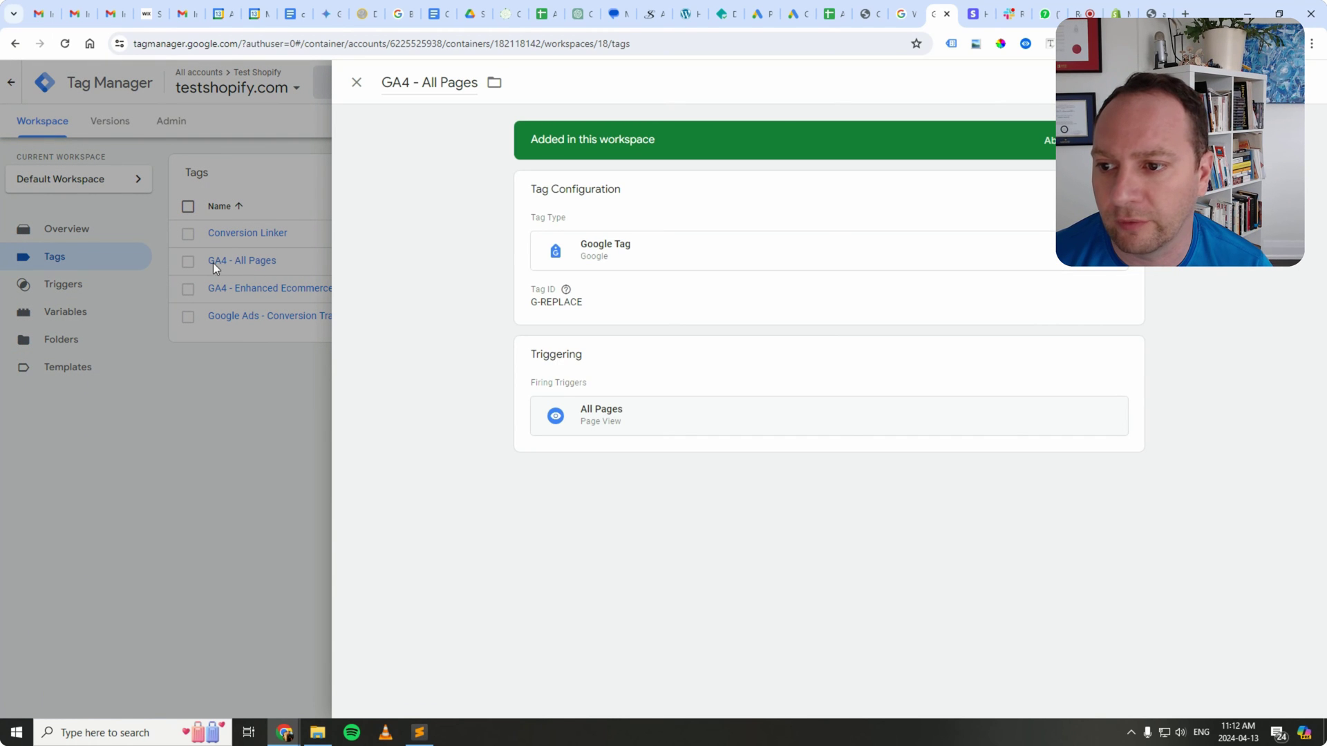
left_click(603, 309)
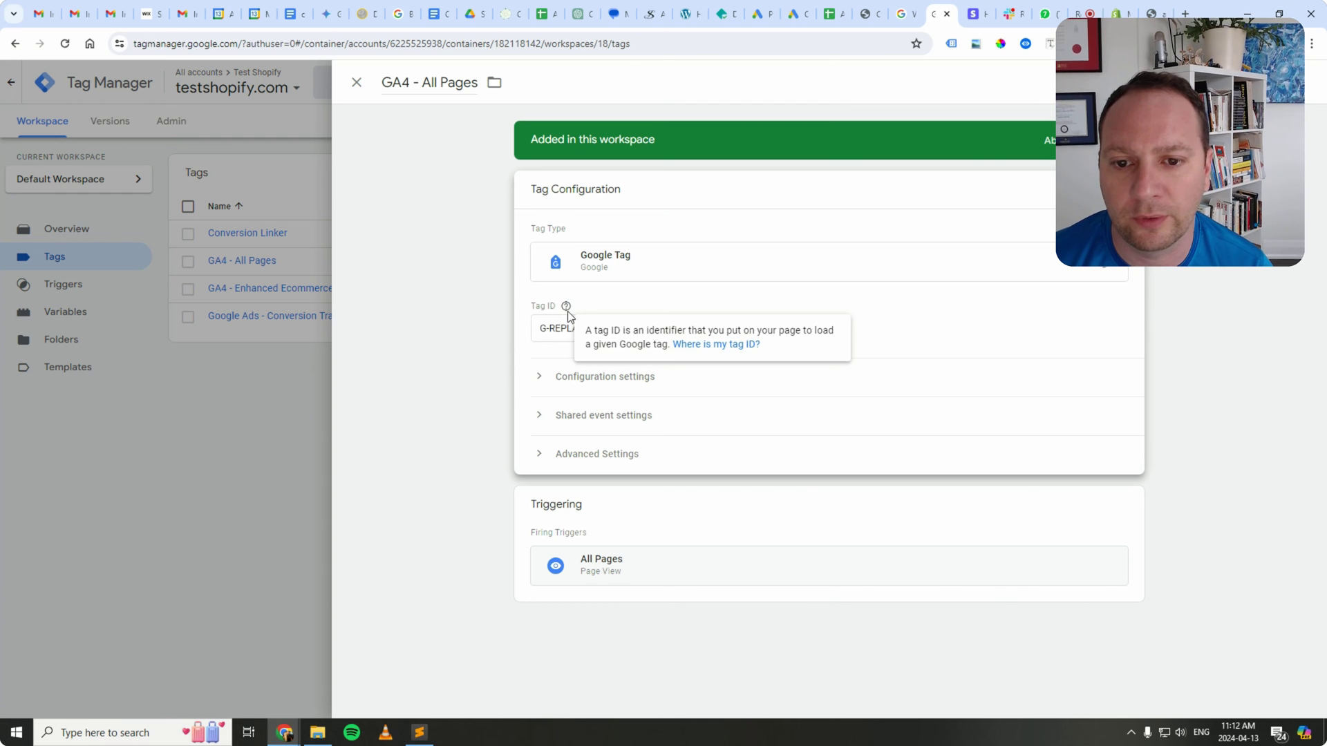
left_click(356, 84)
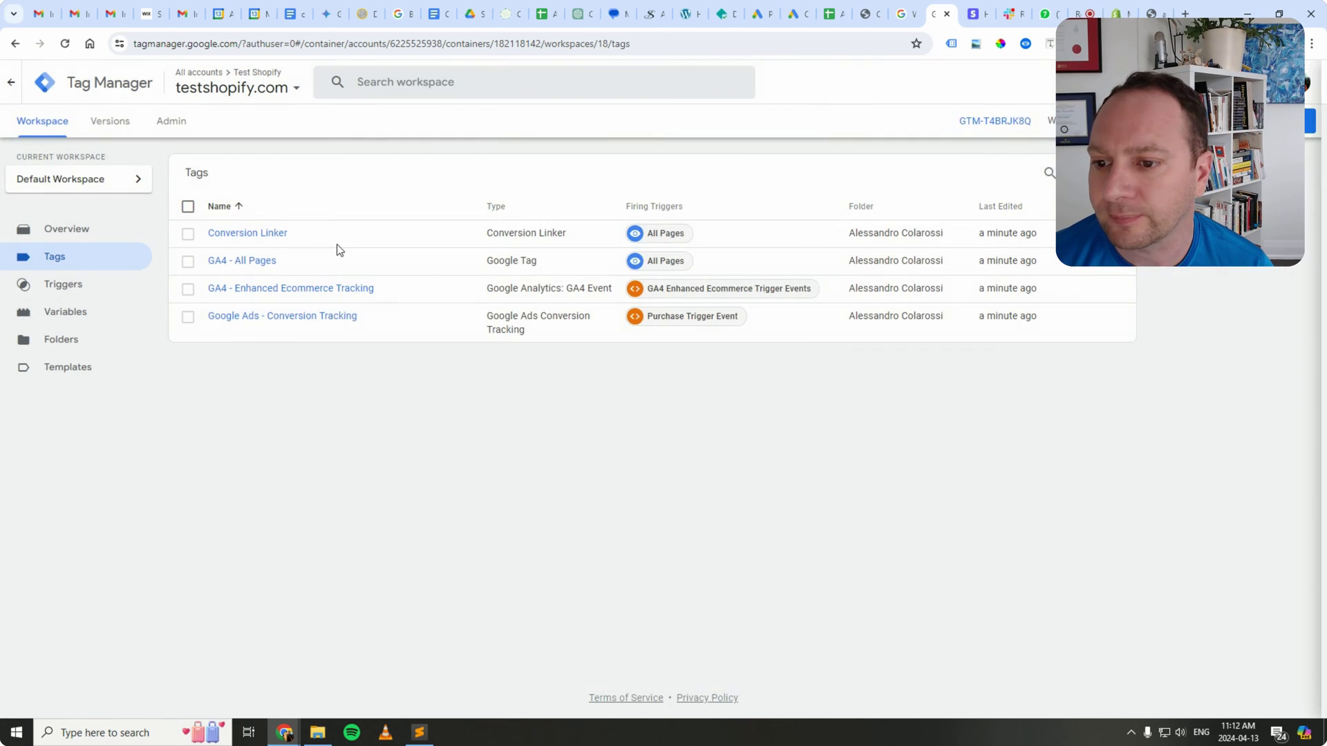
left_click(235, 316)
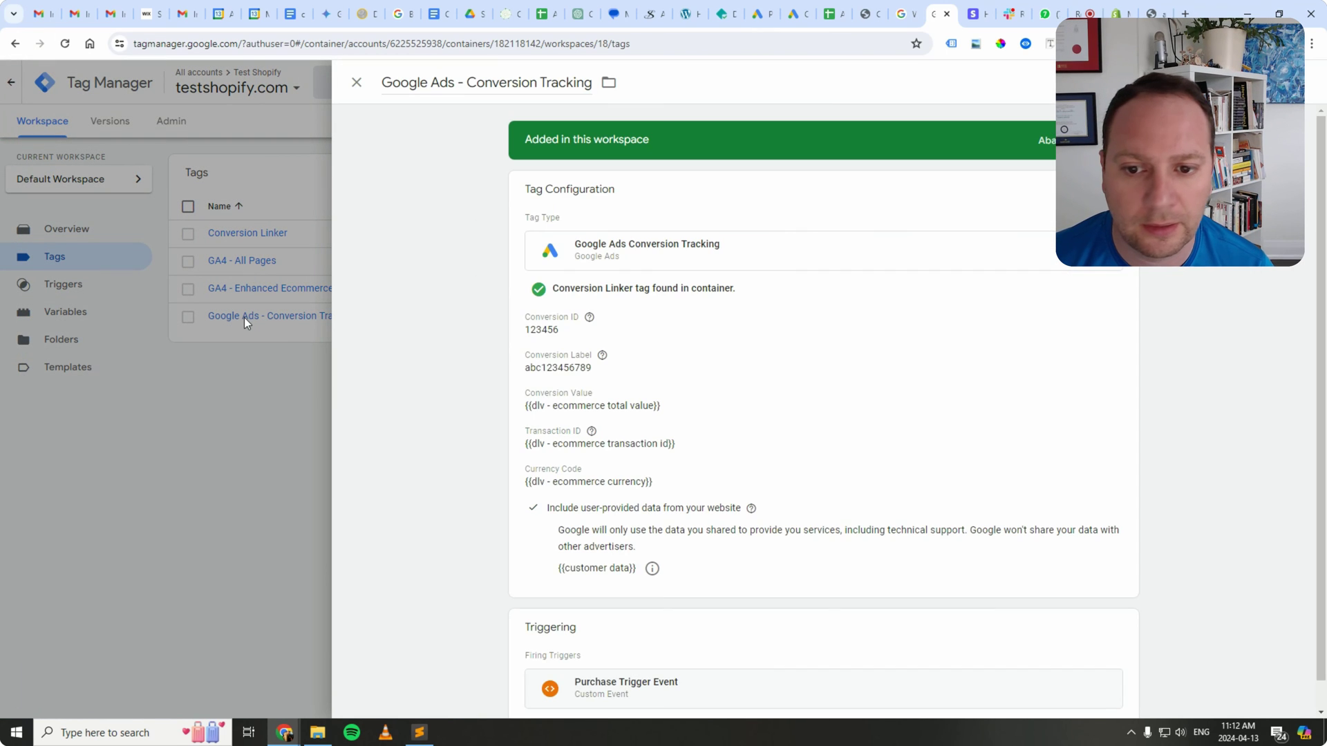
left_click(752, 319)
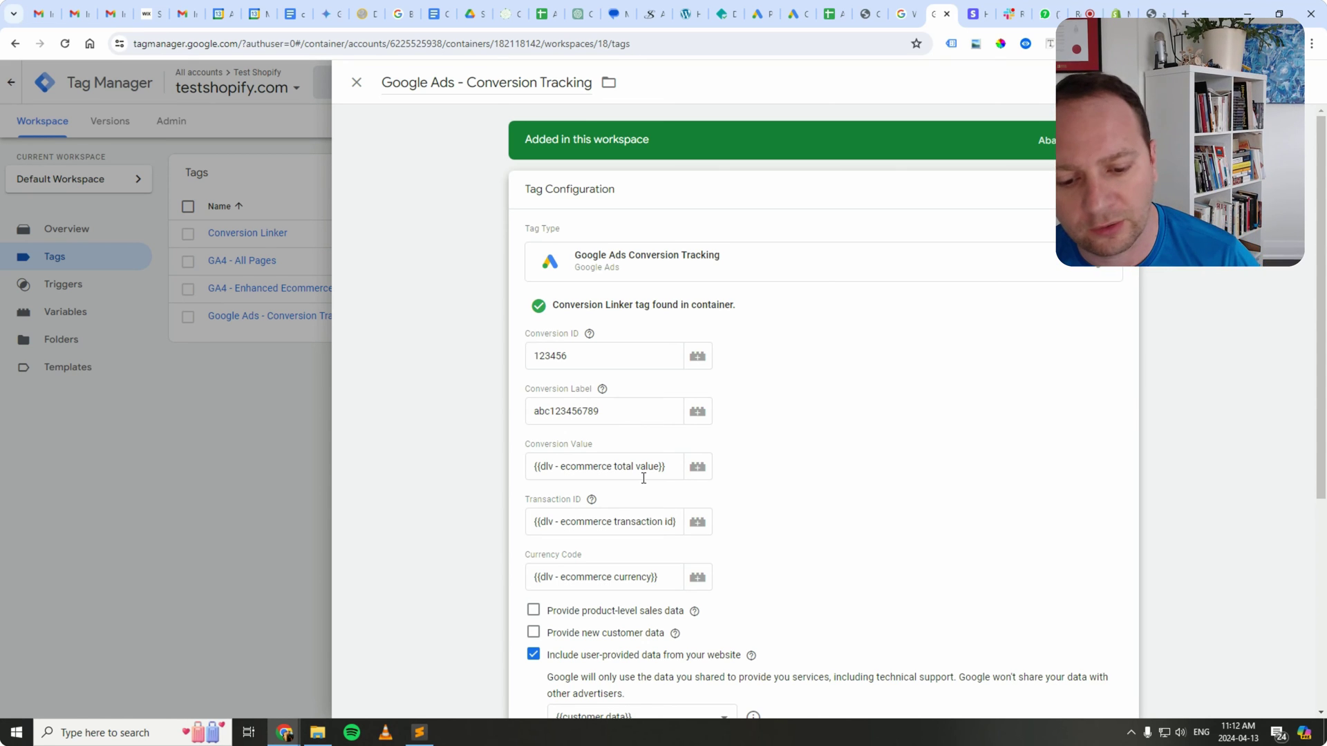
scroll(643, 478, "down", 3)
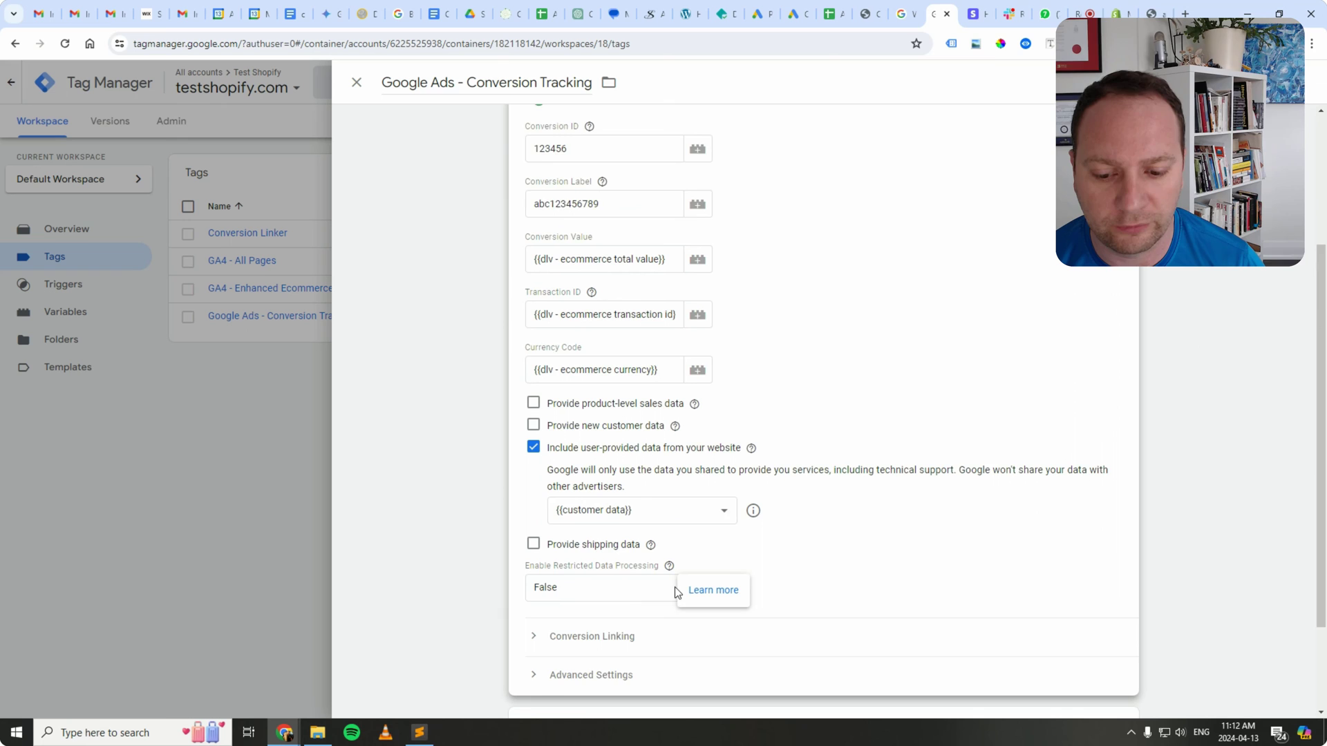
scroll(676, 592, "down", 2)
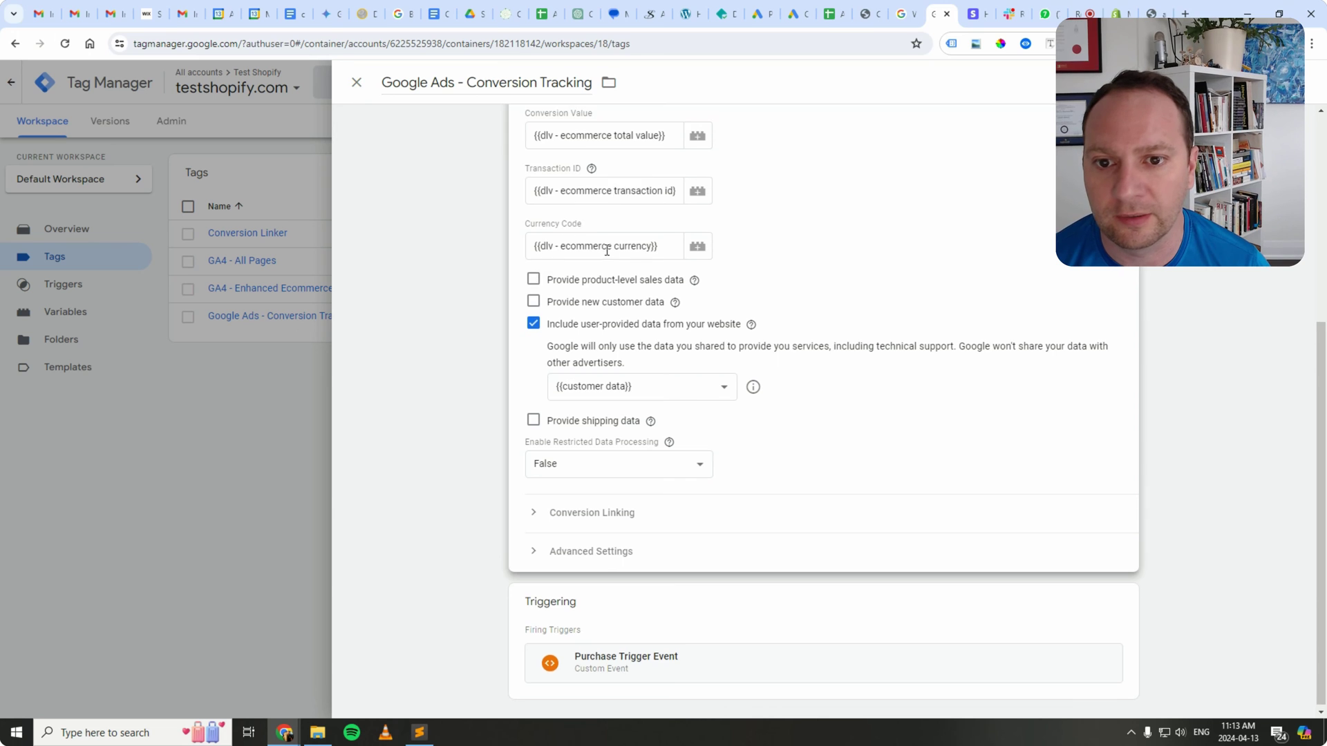
scroll(588, 263, "up", 3)
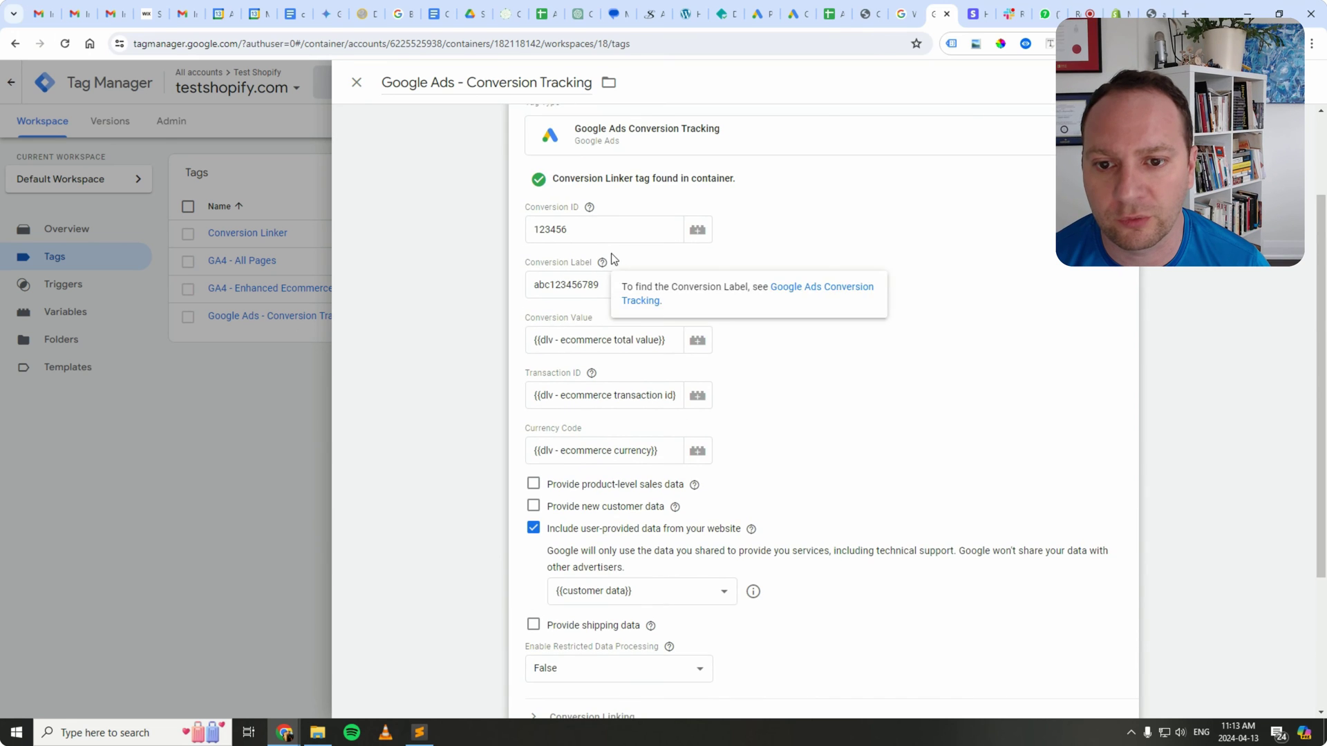
left_click(357, 83)
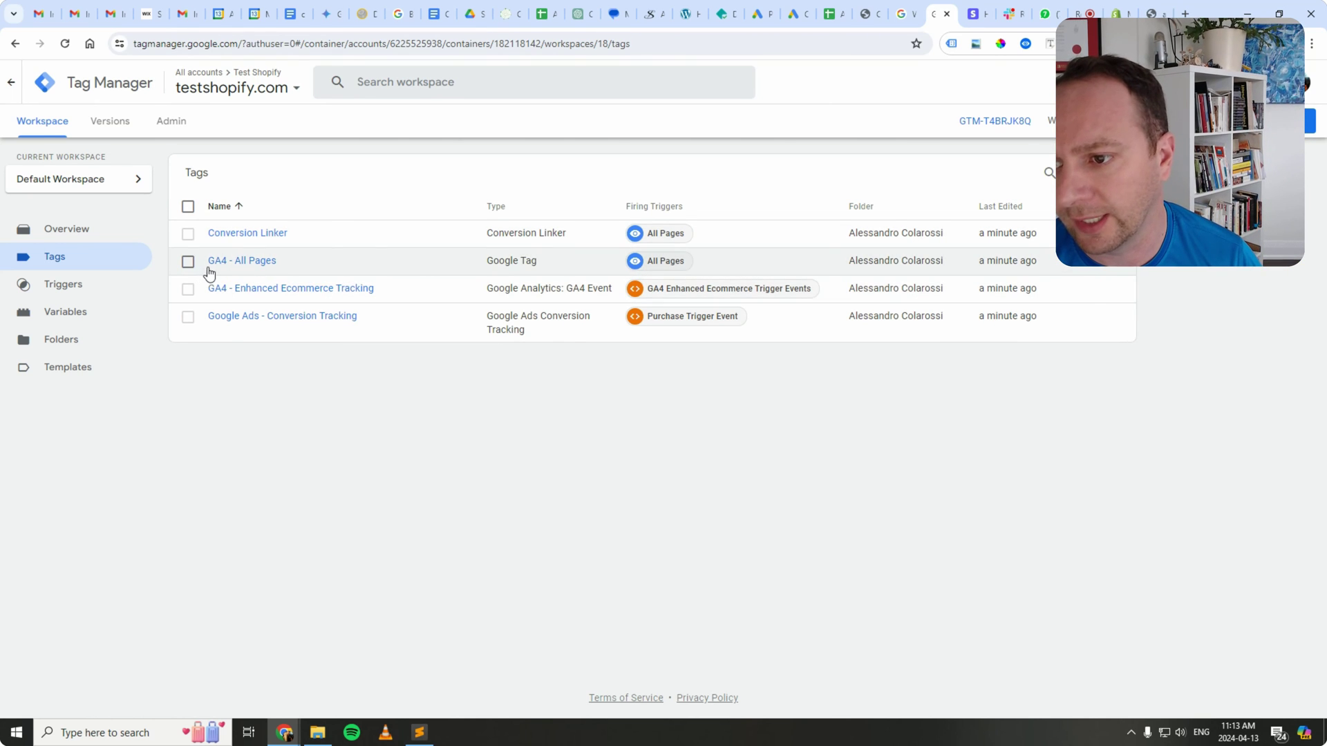
left_click(232, 262)
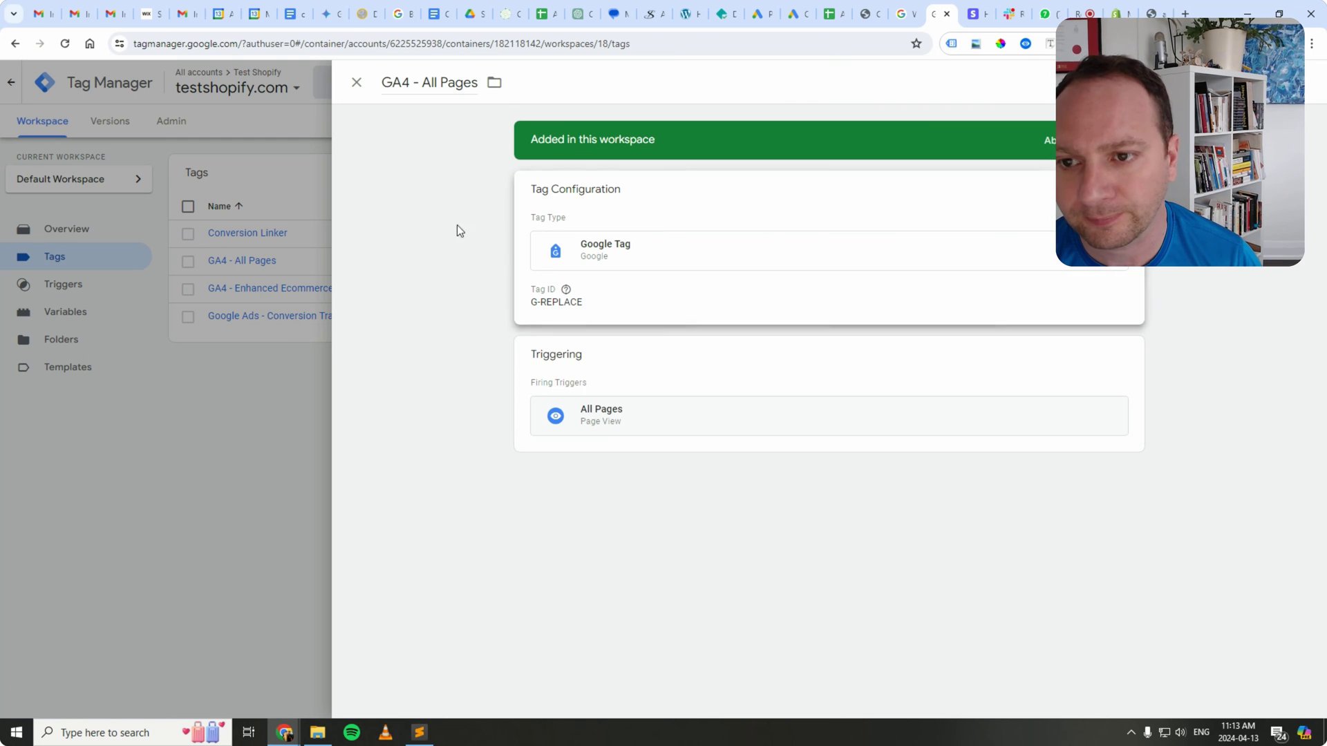
mouse_move(563, 307)
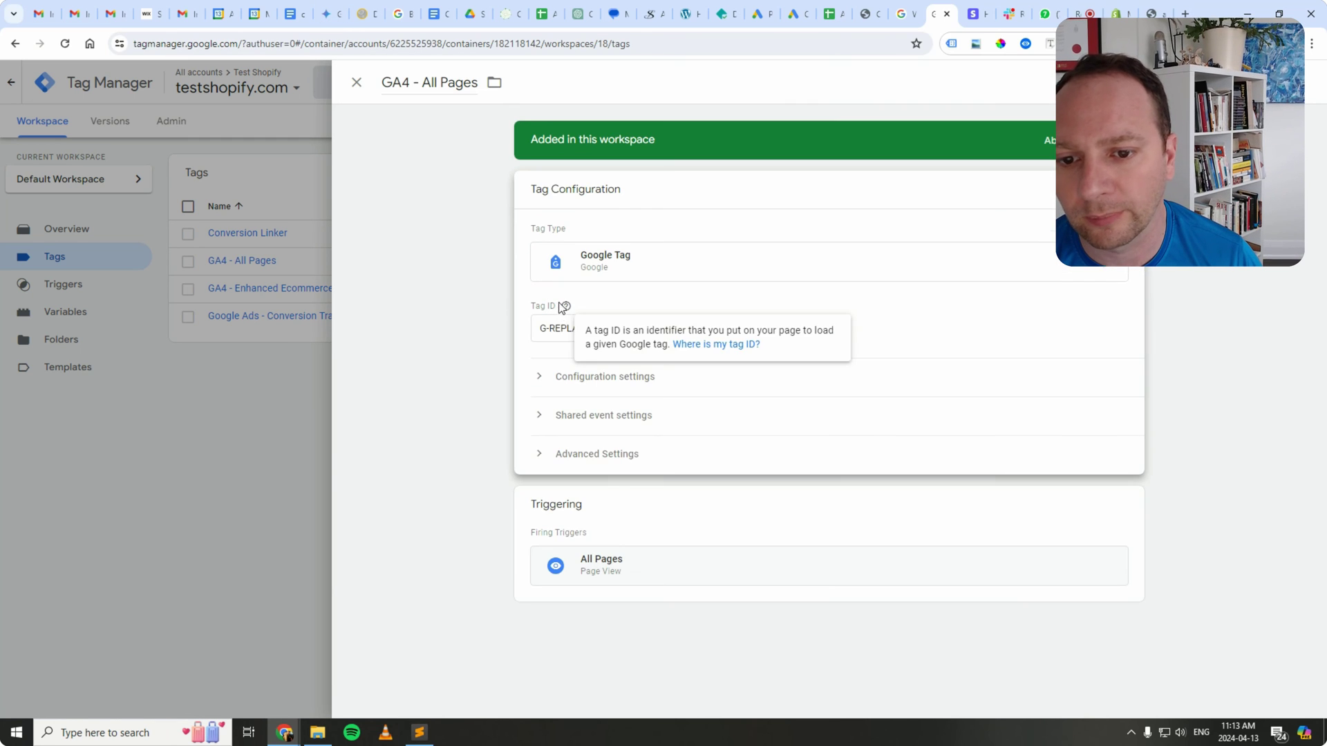
left_click(357, 82)
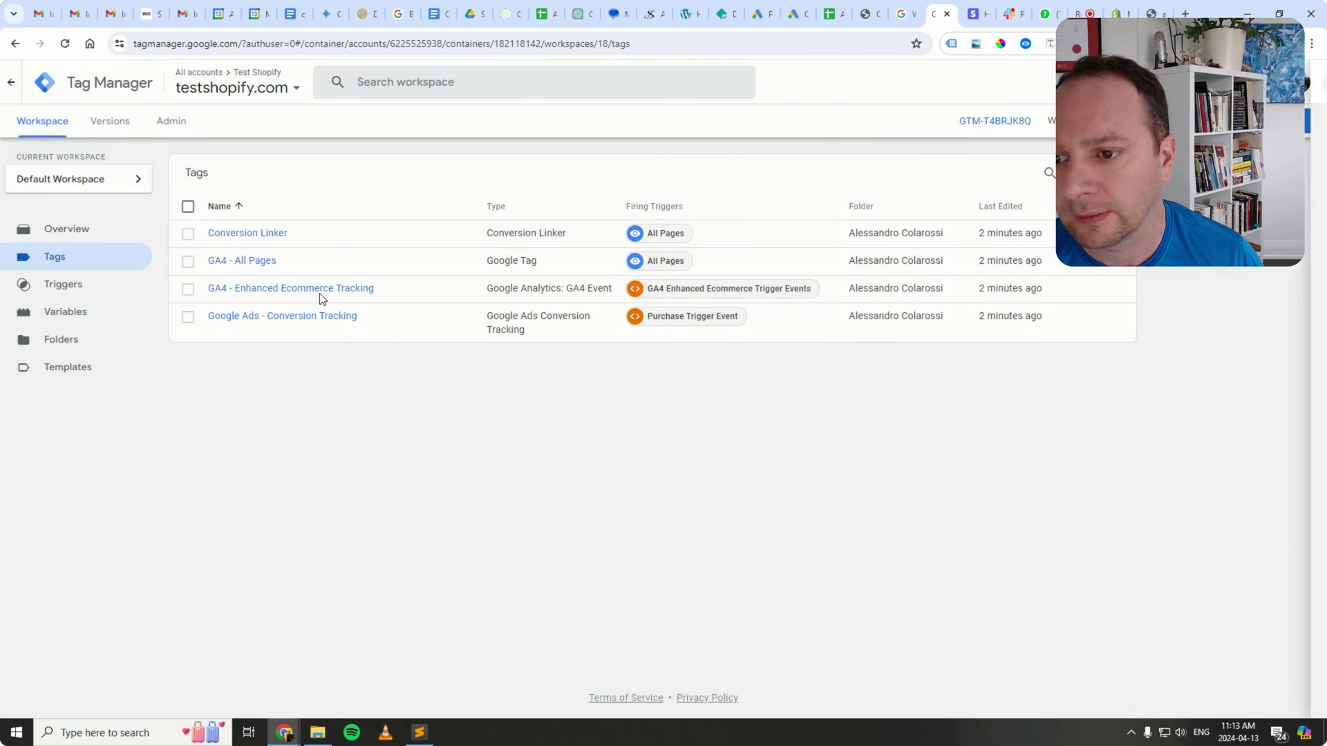
left_click(260, 288)
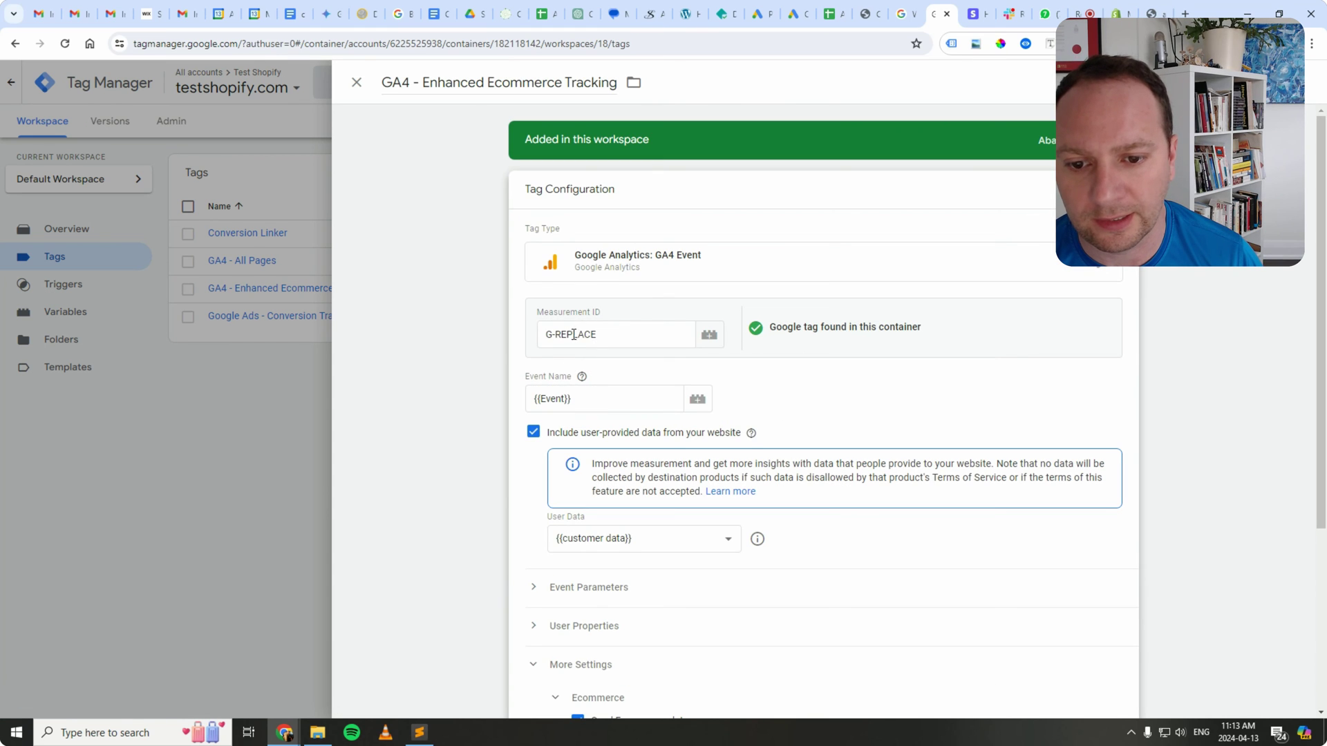
left_click(355, 86)
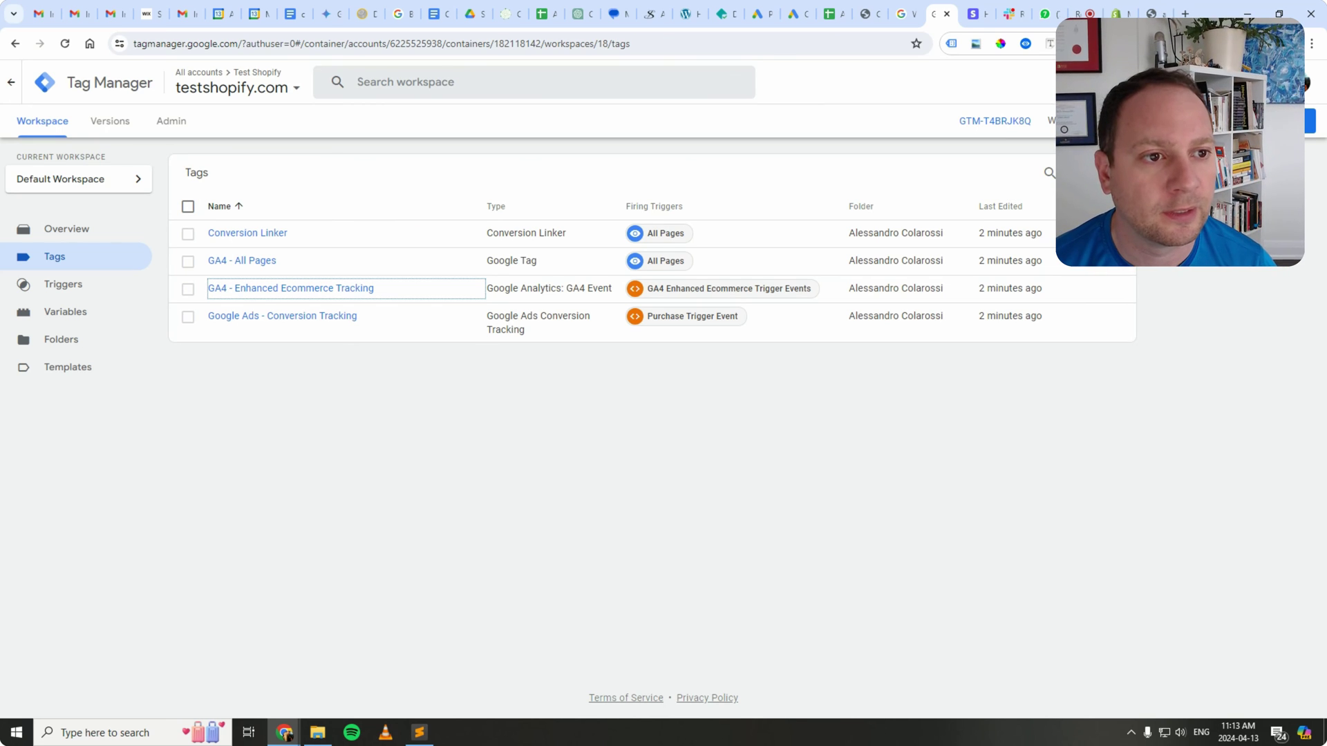
Start GTM Preview and connect Tag Assistant to the store URL.
left_click(1244, 120)
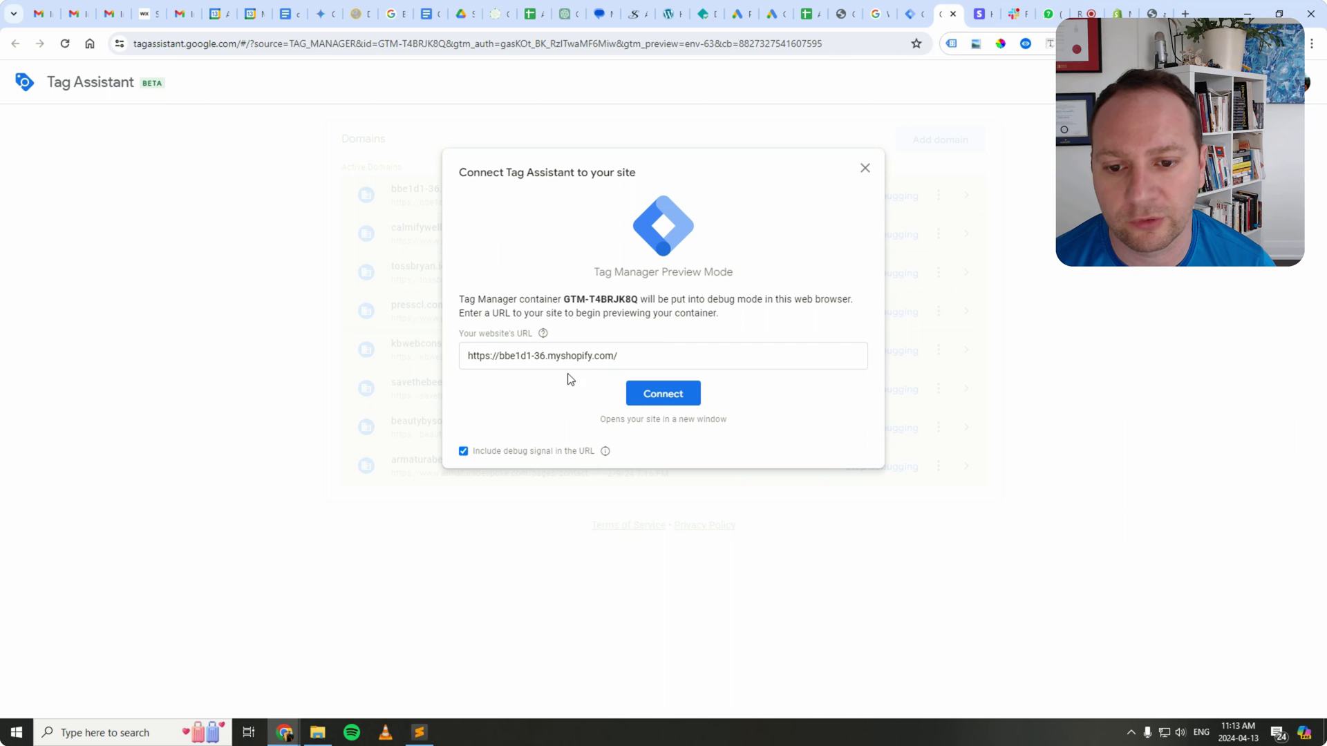
left_click(669, 398)
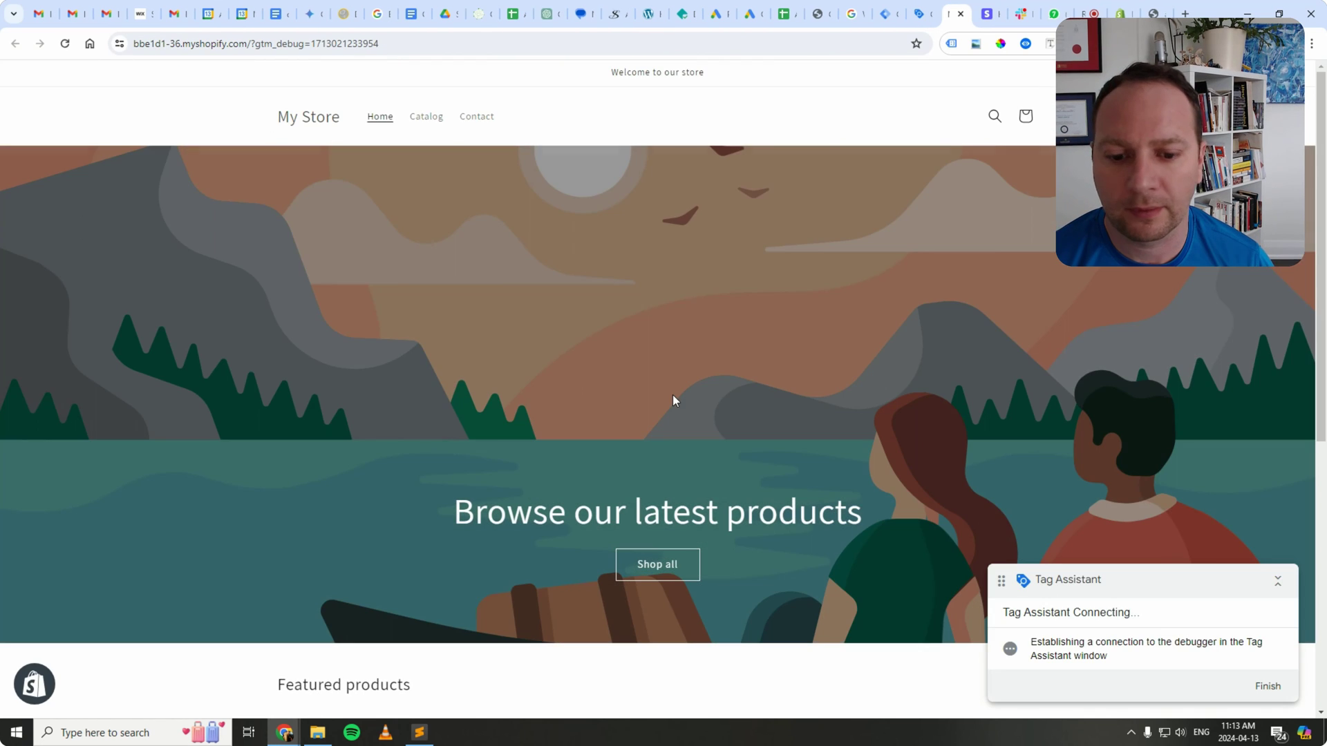
scroll(915, 433, "down", 5)
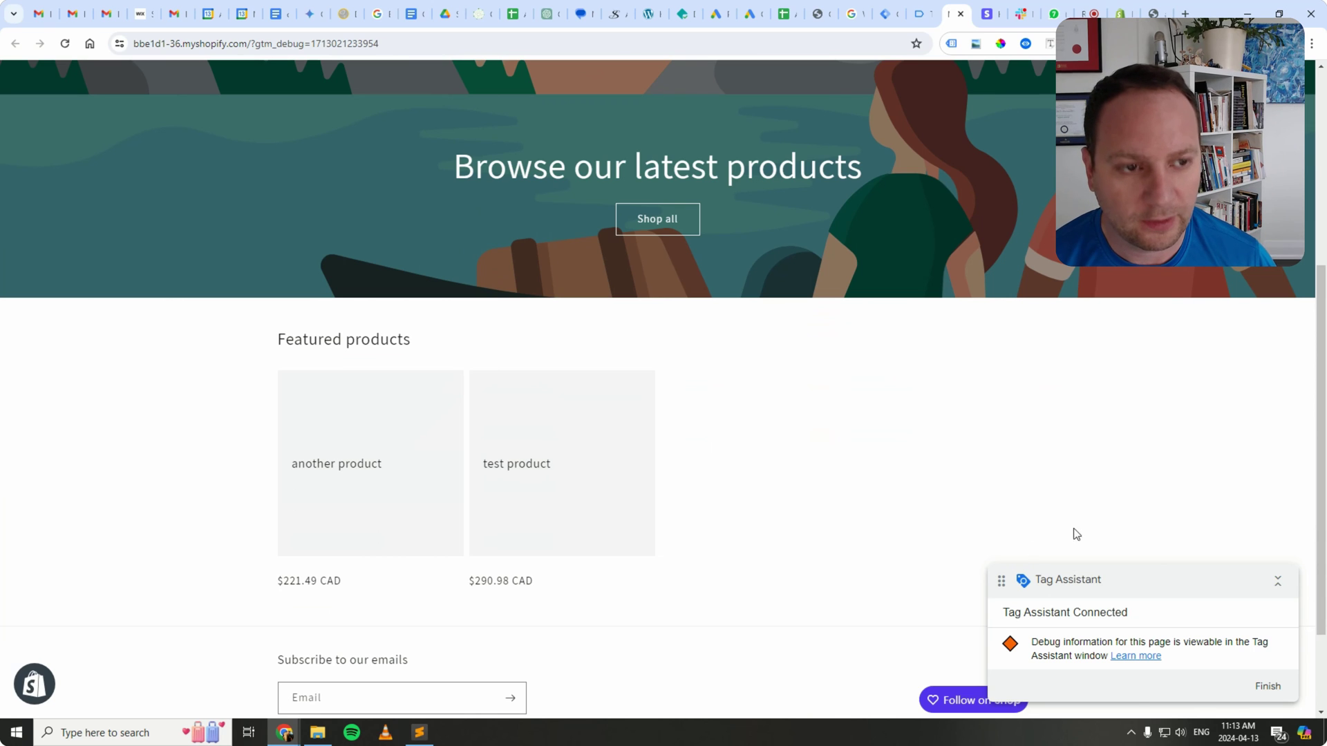
Review the Tag Assistant summary and GA4 - All Pages tag details, then return to the store.
left_click(923, 21)
left_click(673, 331)
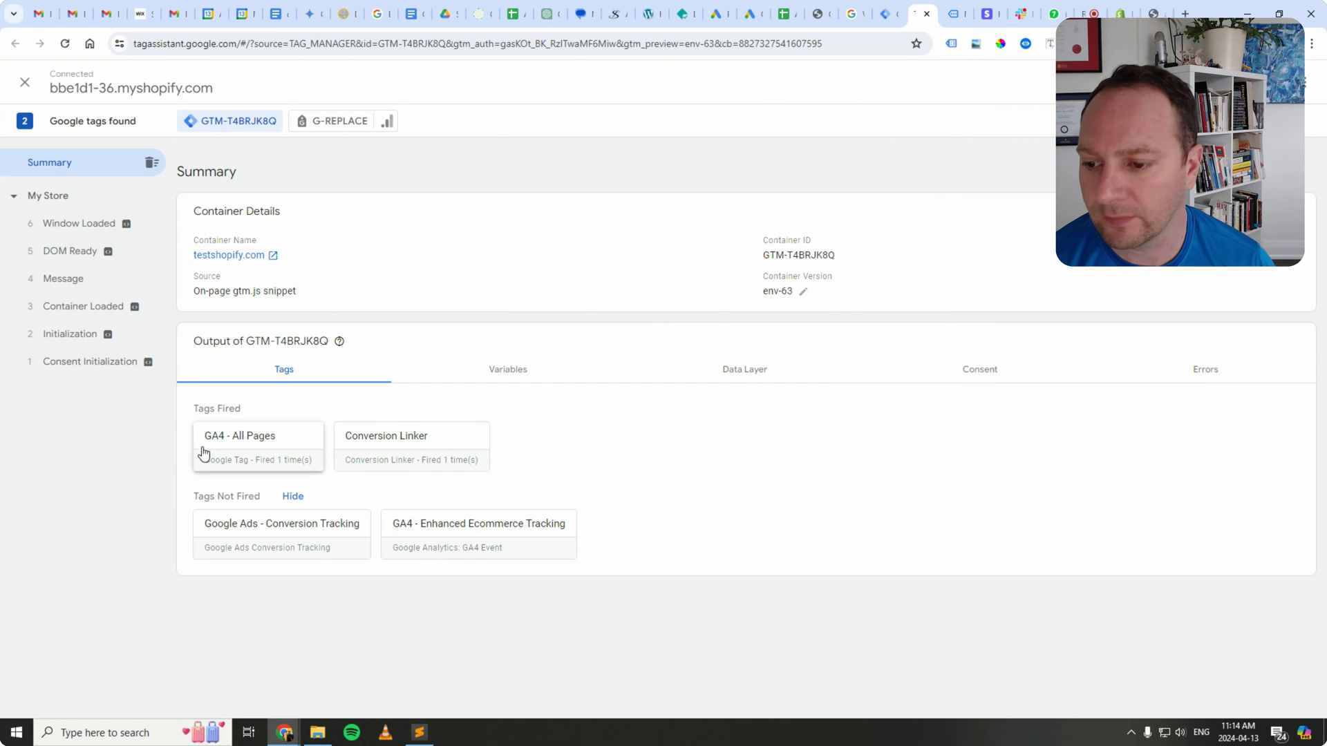
left_click(232, 449)
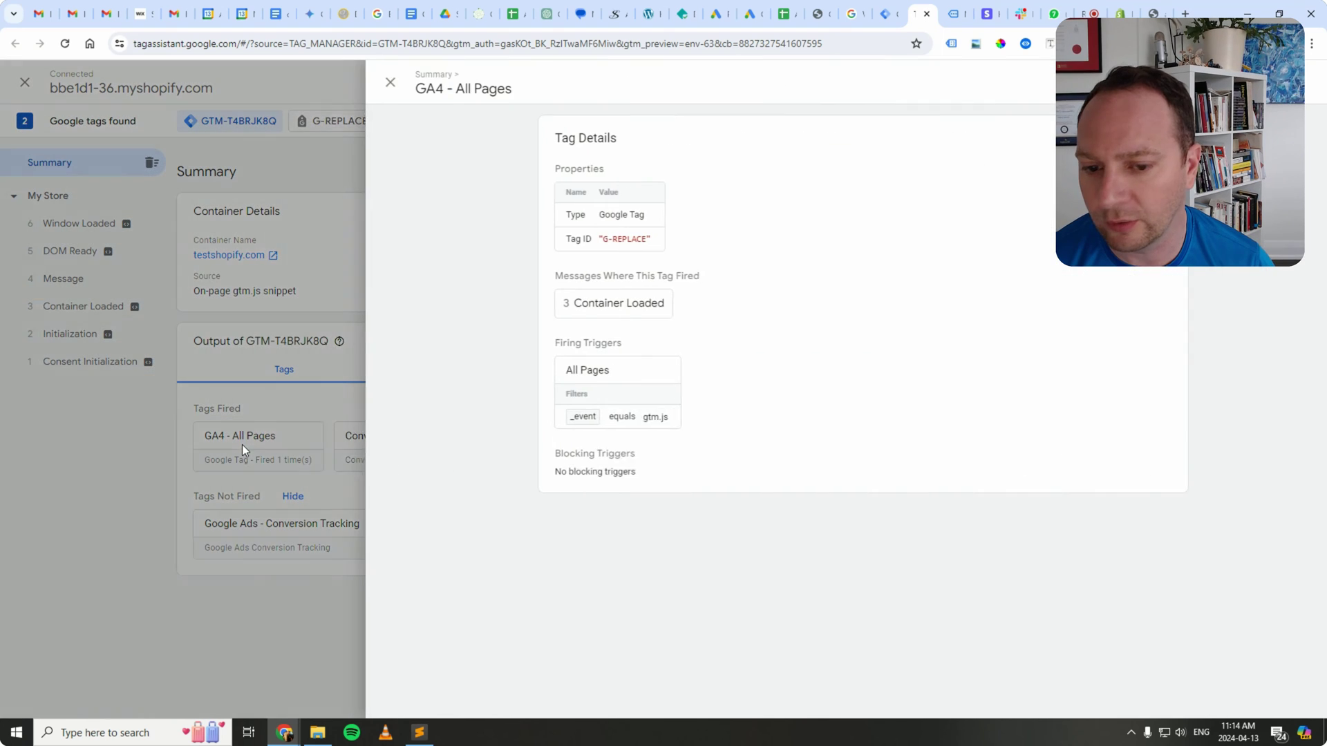
left_click(356, 82)
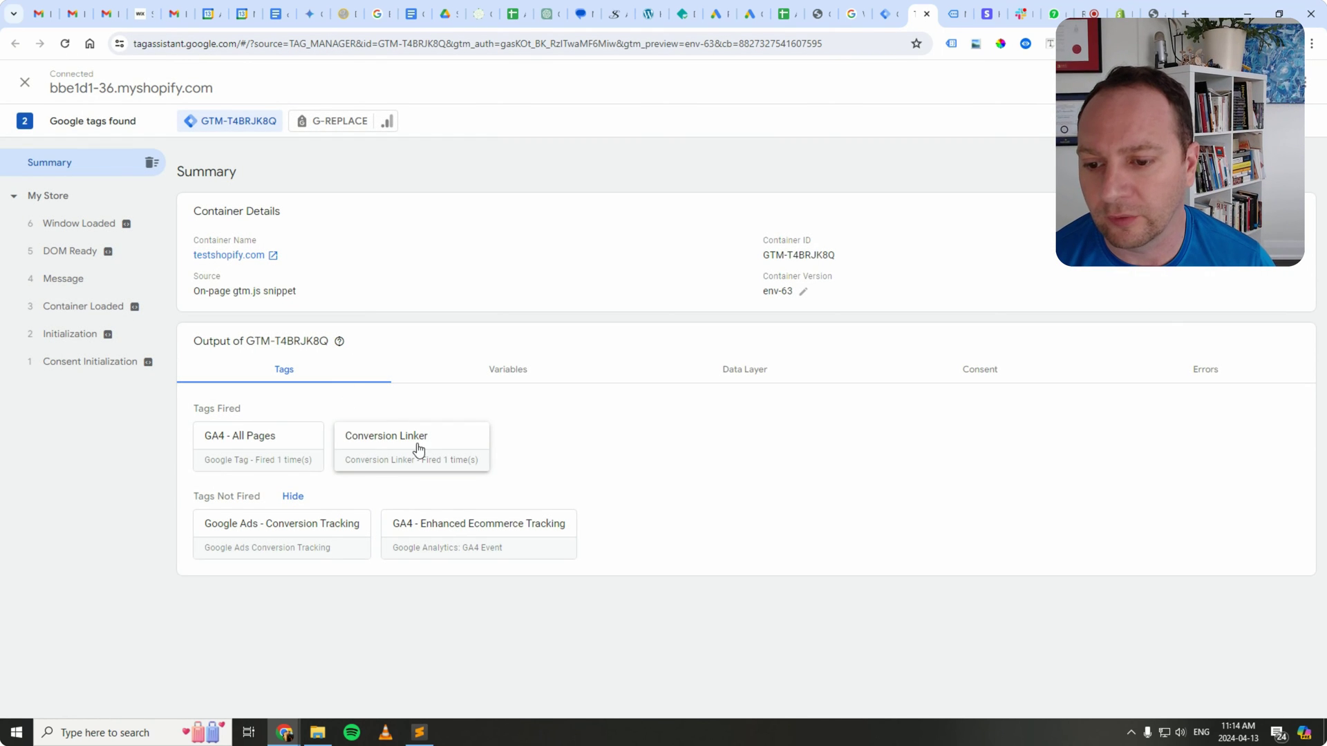
left_click(951, 18)
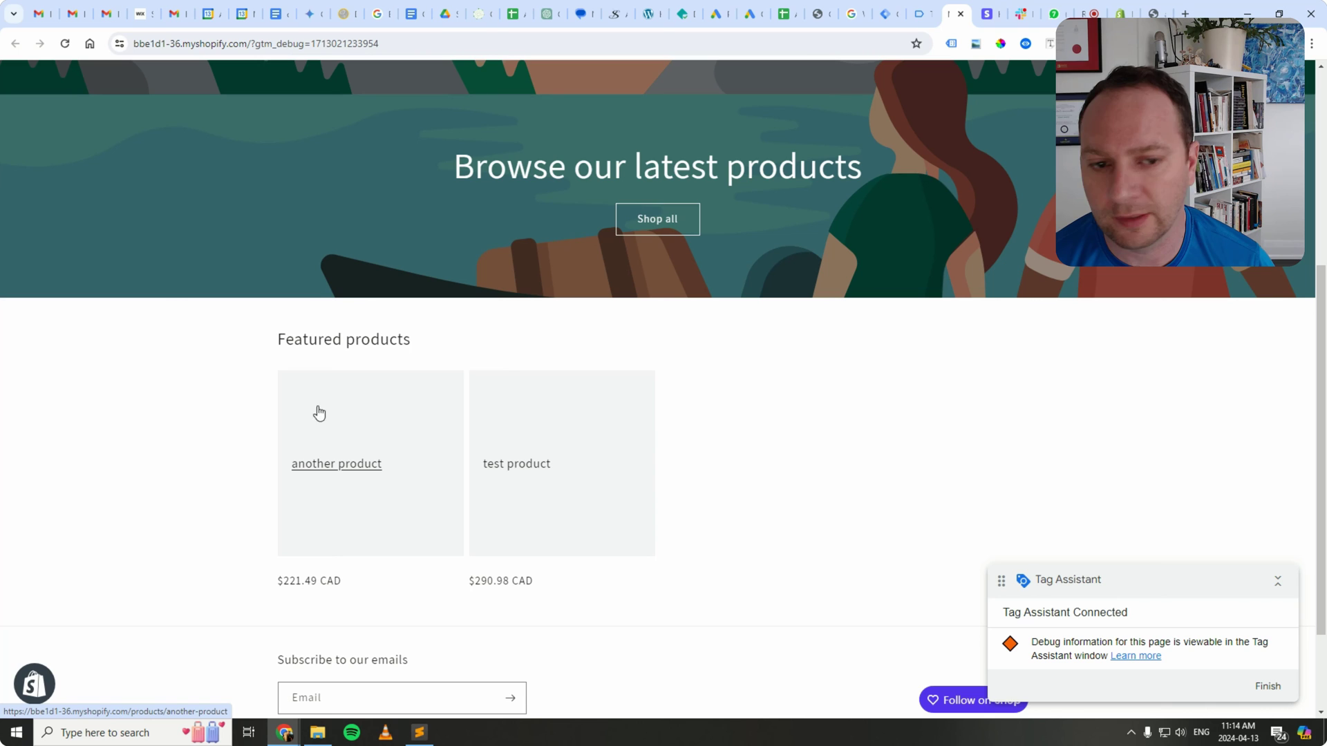
Open the test product page and inspect the fired GA4 - Enhanced Ecommerce Tracking tag's properties.
left_click(539, 412)
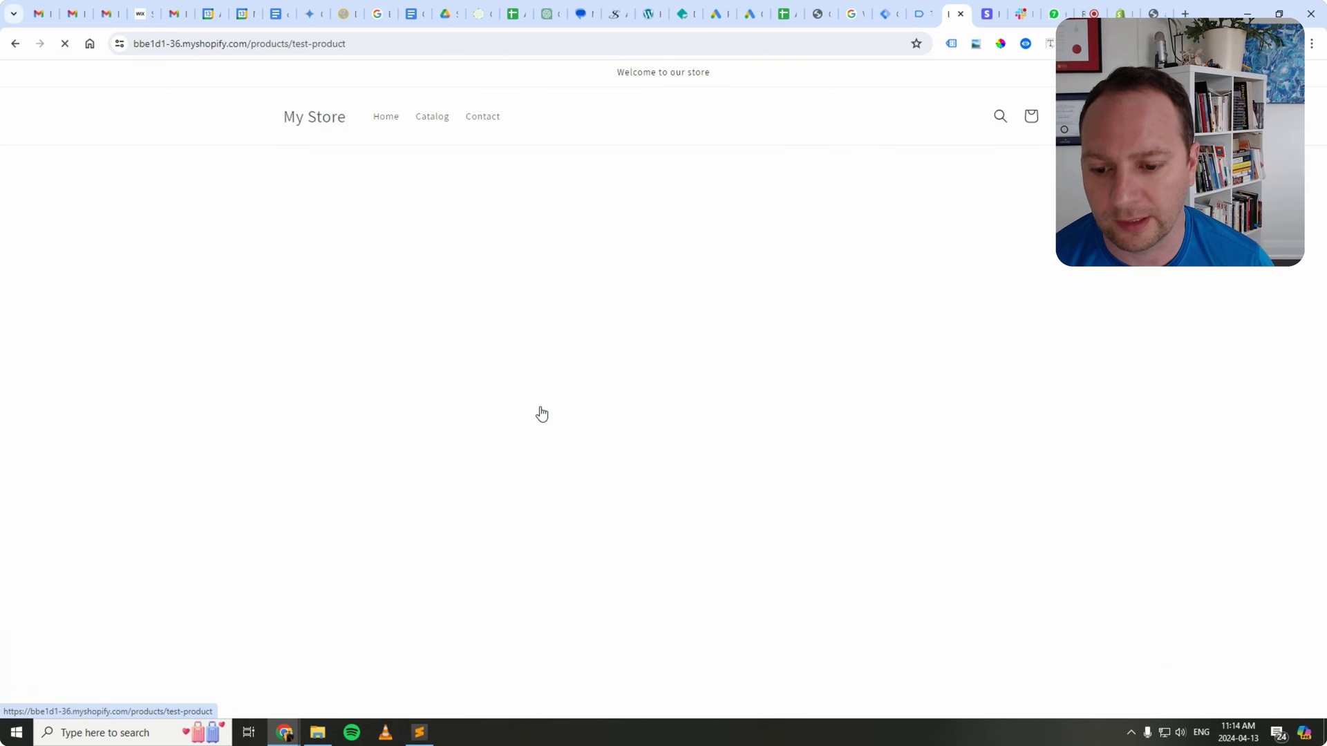
left_click(919, 14)
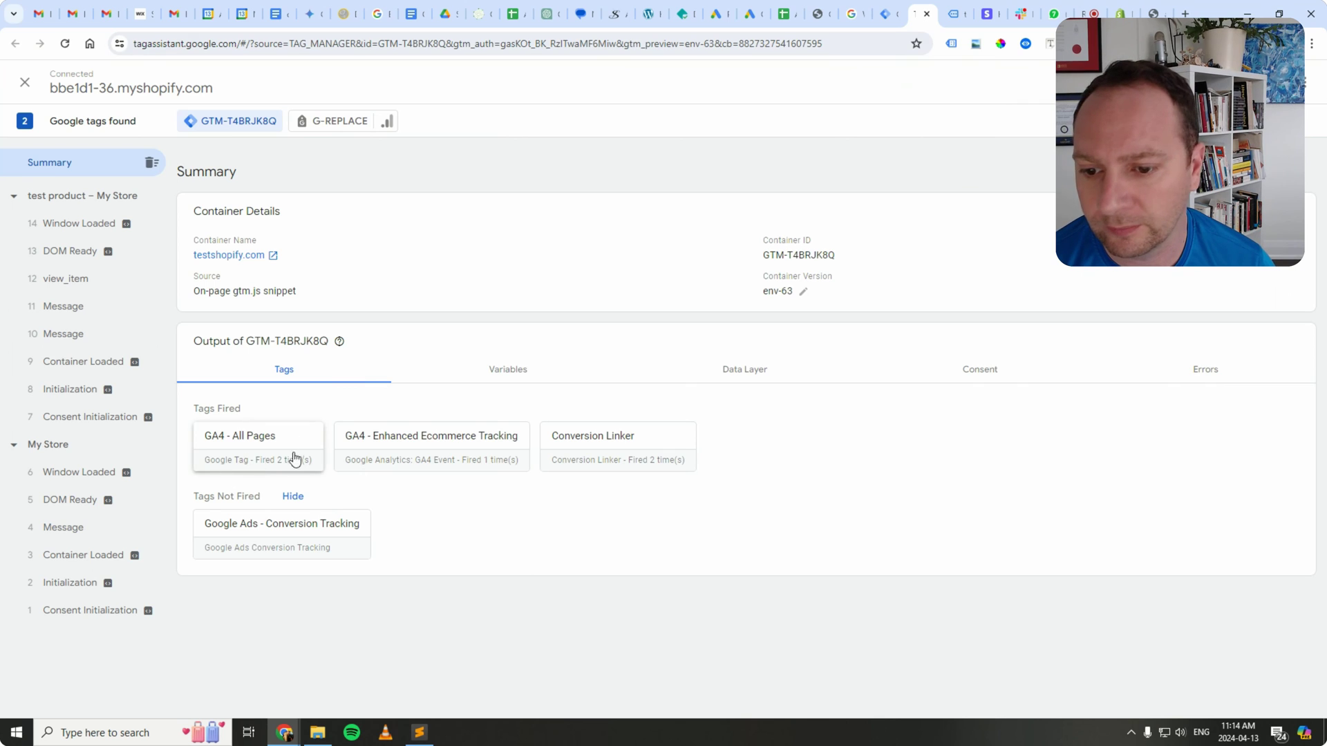
left_click(403, 441)
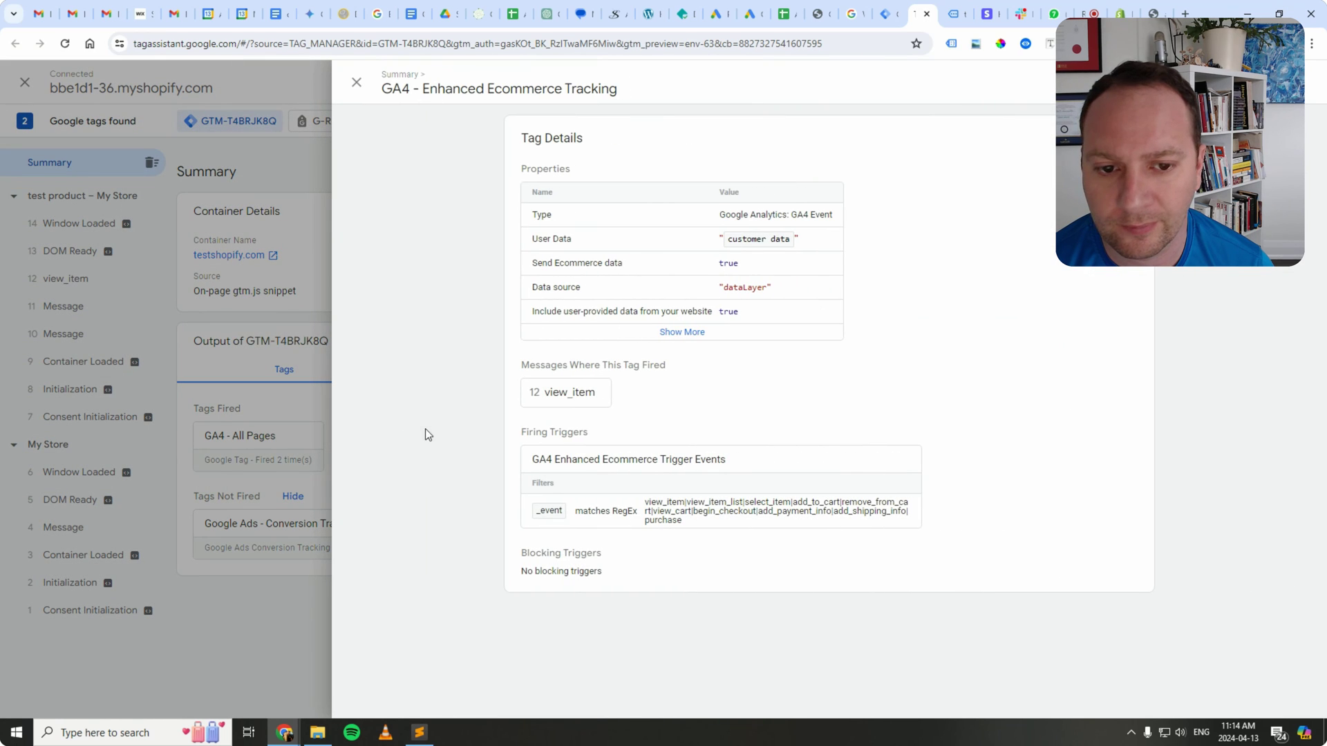
left_click(682, 333)
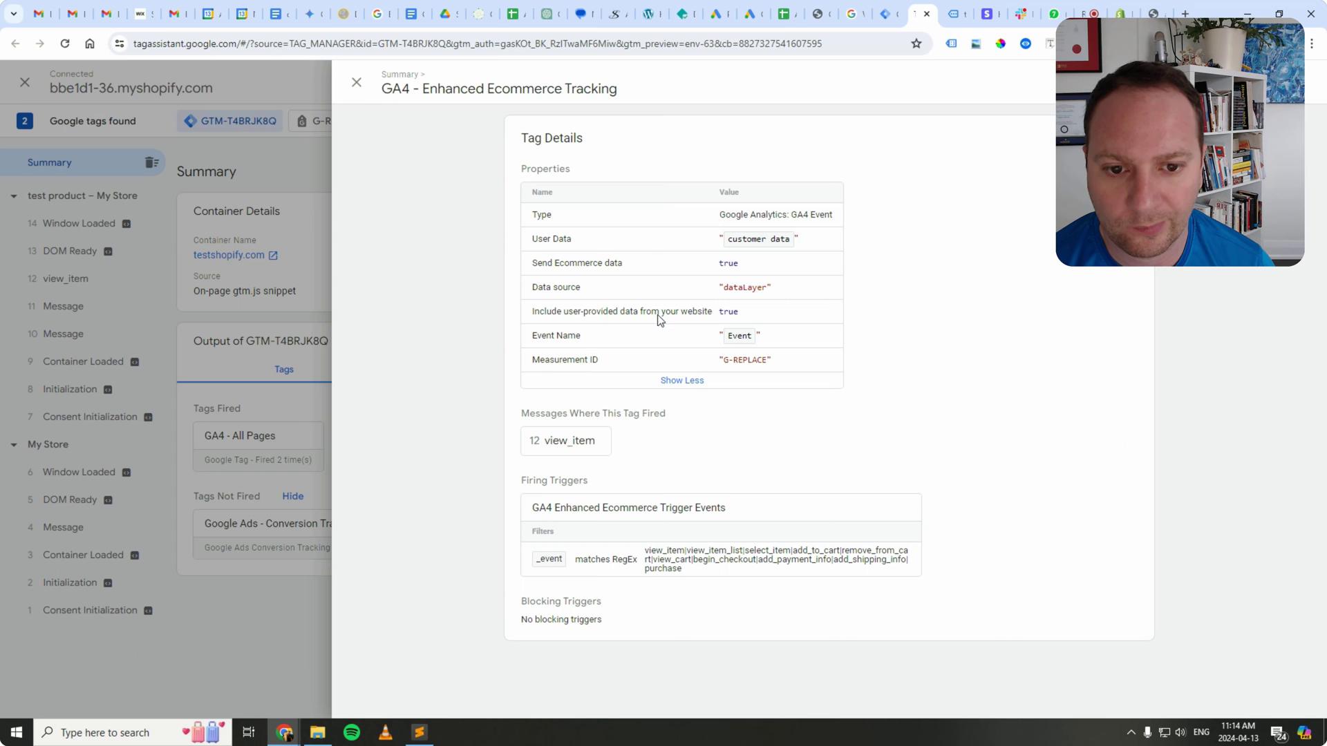
left_click(357, 82)
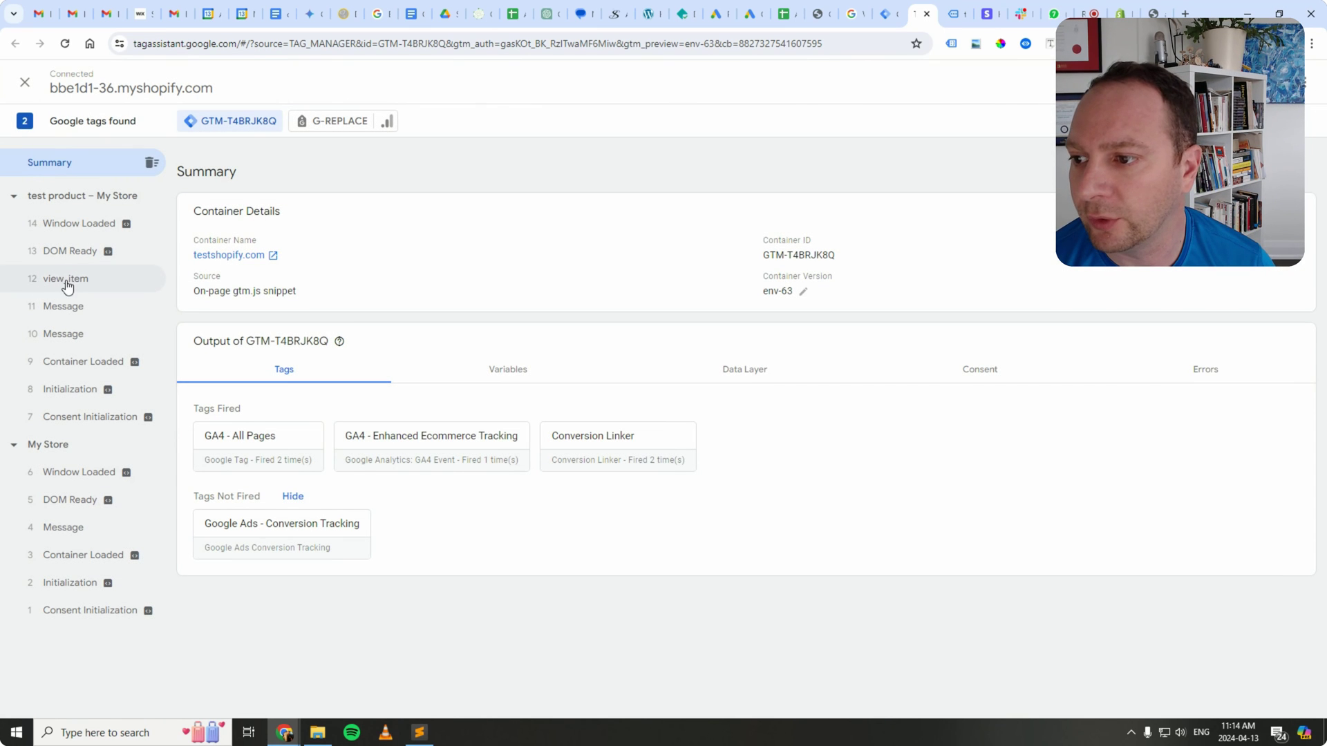
Select the view_item event and review its tag and data layer values (290.98 CAD).
left_click(71, 289)
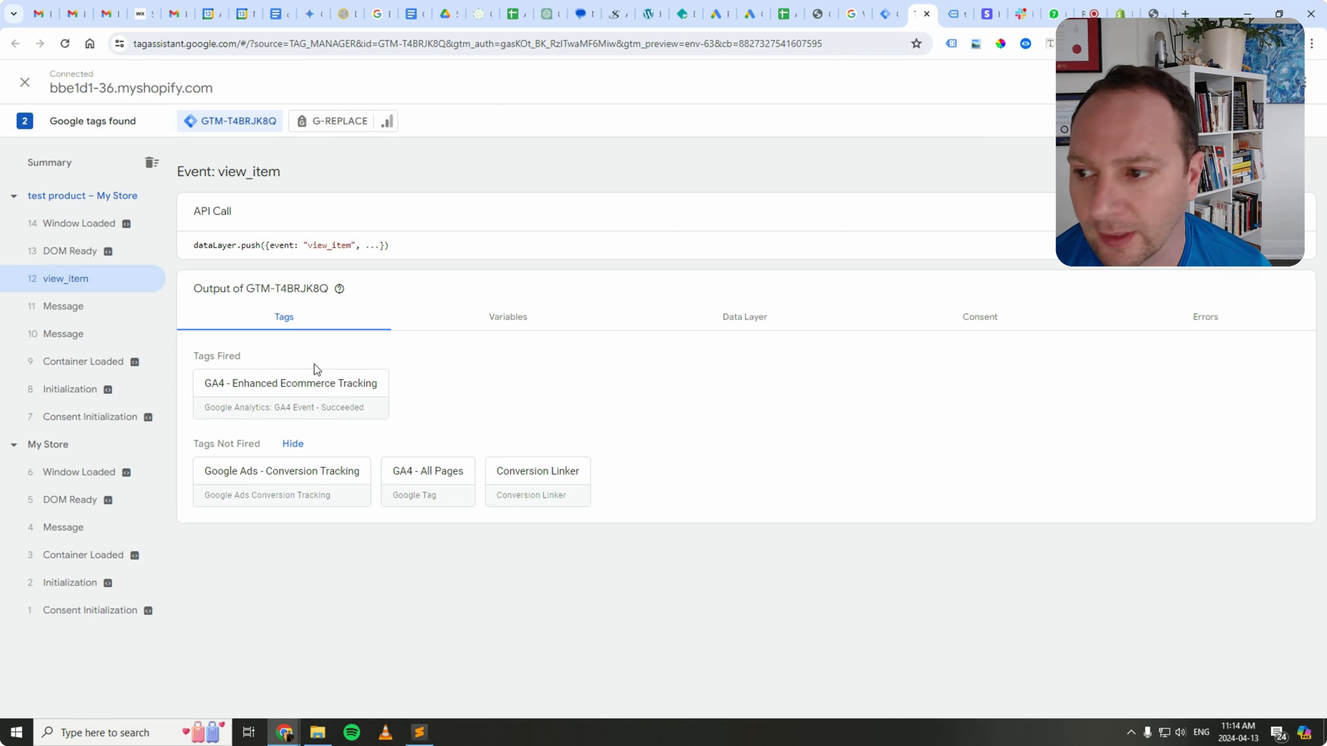
left_click(250, 393)
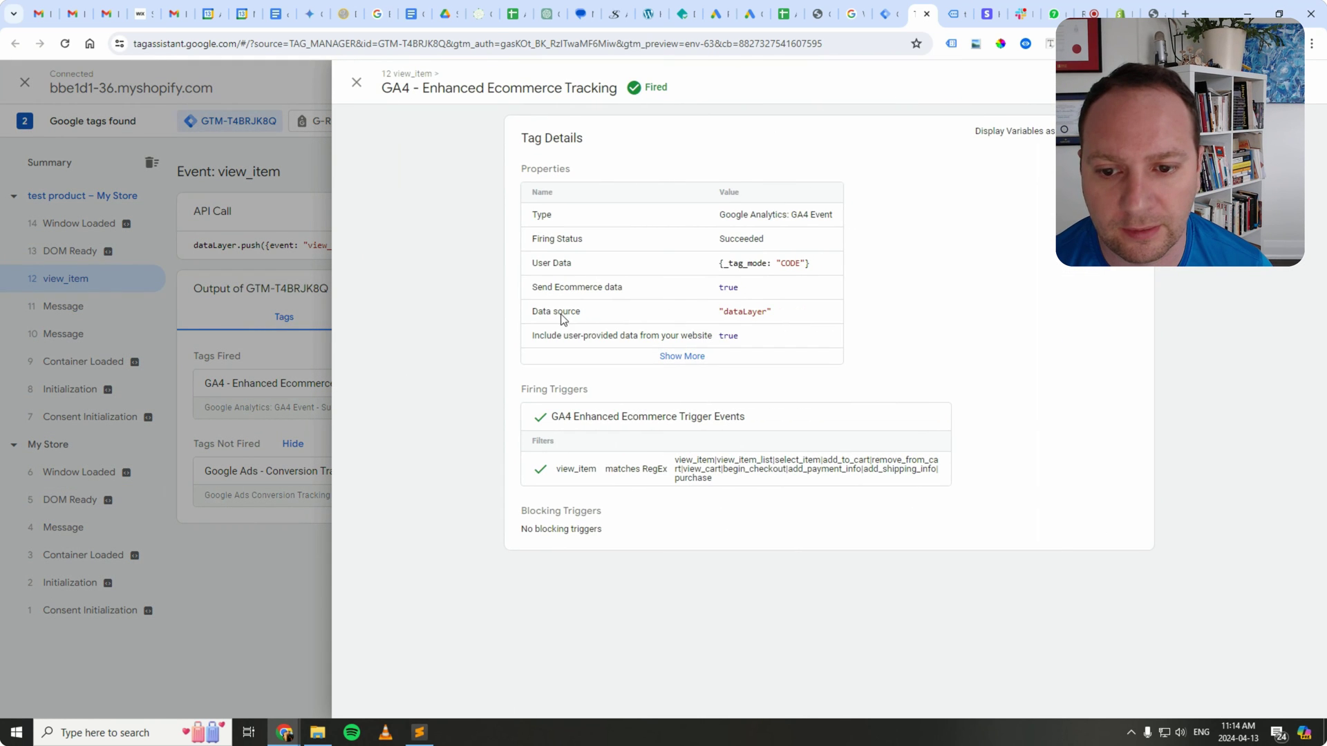
left_click(356, 84)
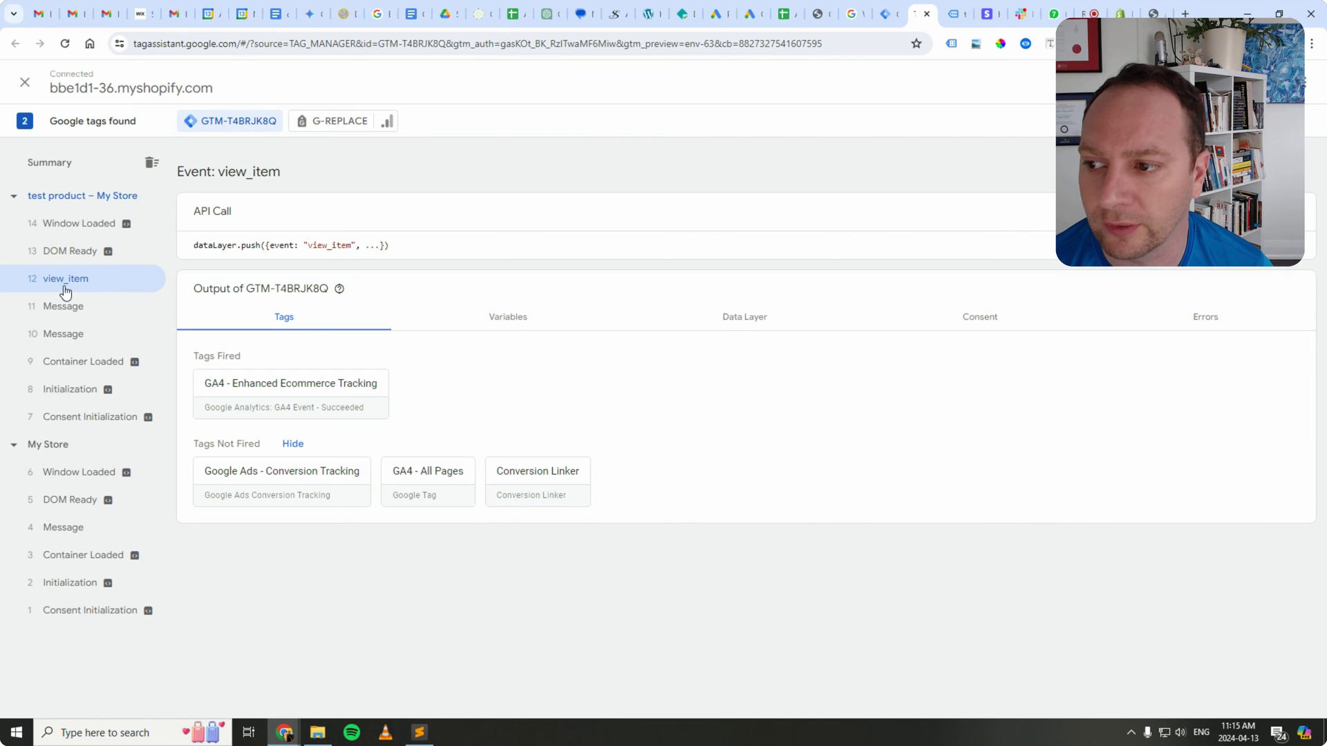
left_click(754, 325)
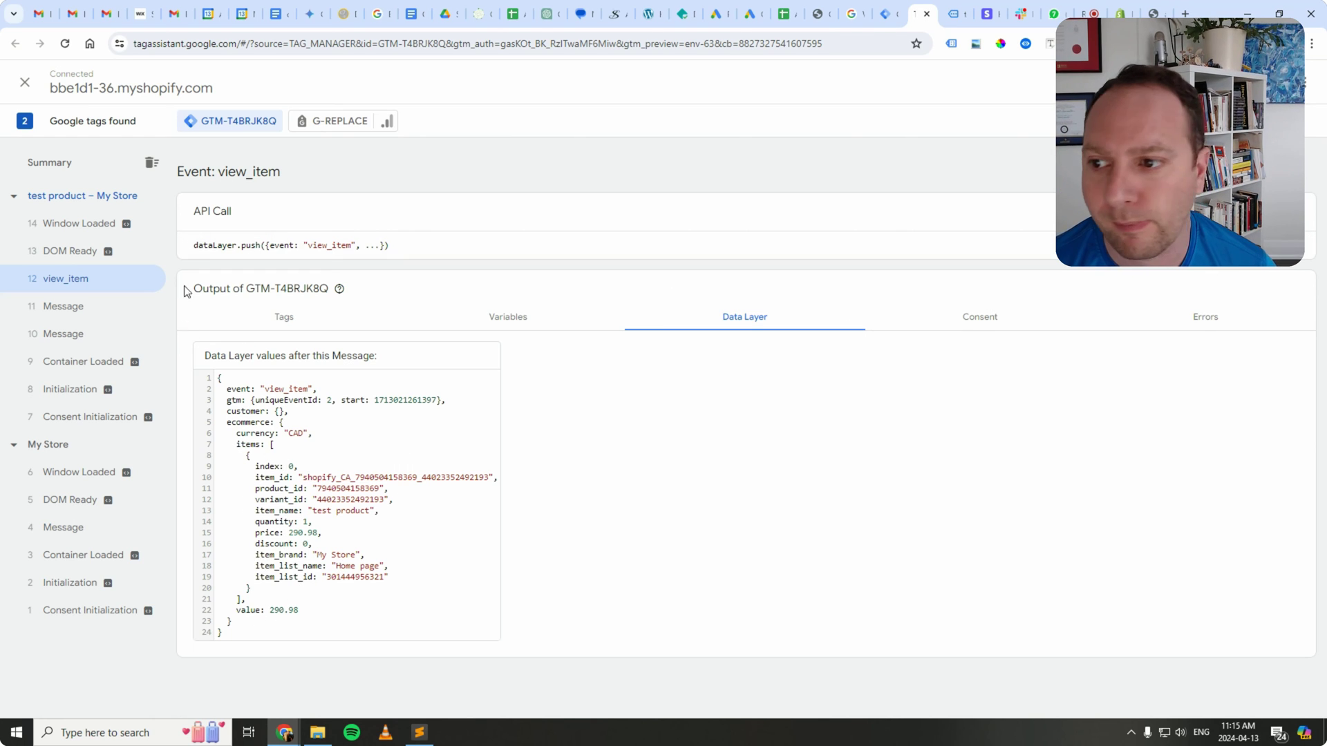
Add the test product to the cart and verify add_to_cart fired GA4 Enhanced Ecommerce Tracking at 290.98 CAD.
left_click(944, 23)
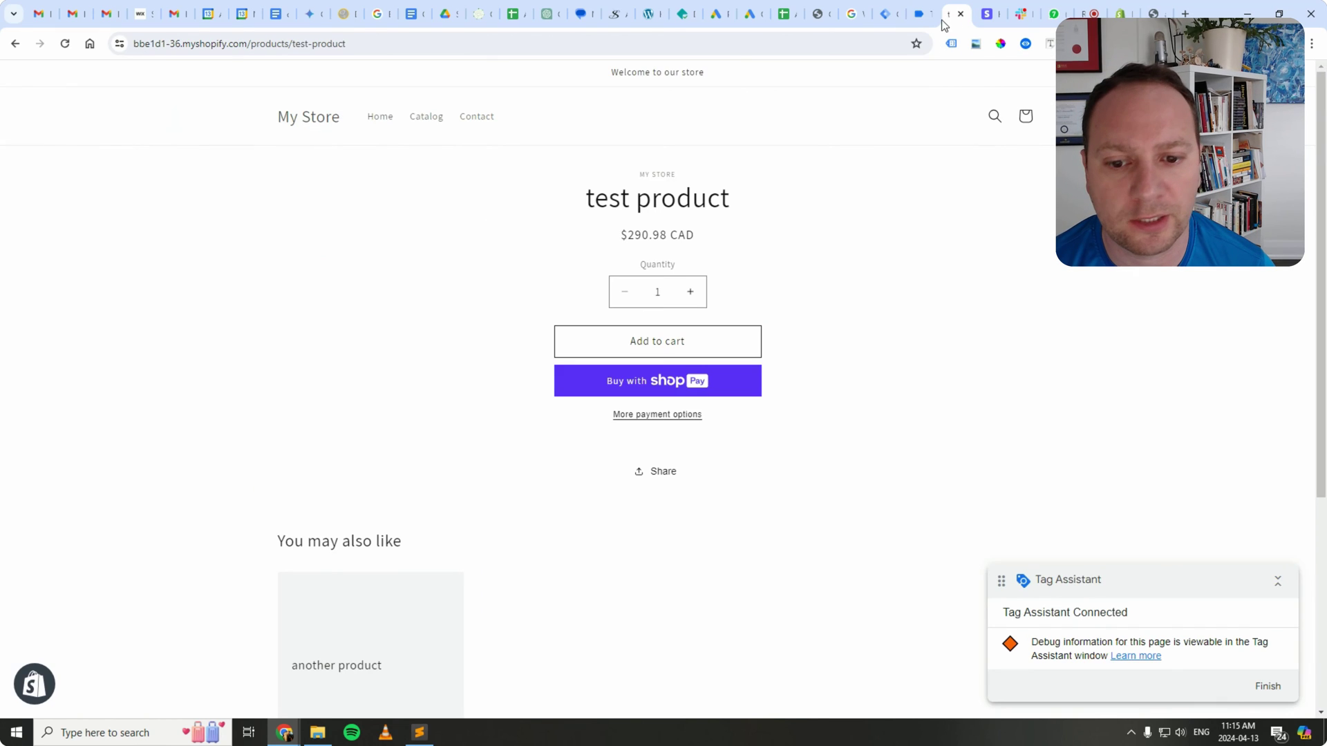
left_click(645, 346)
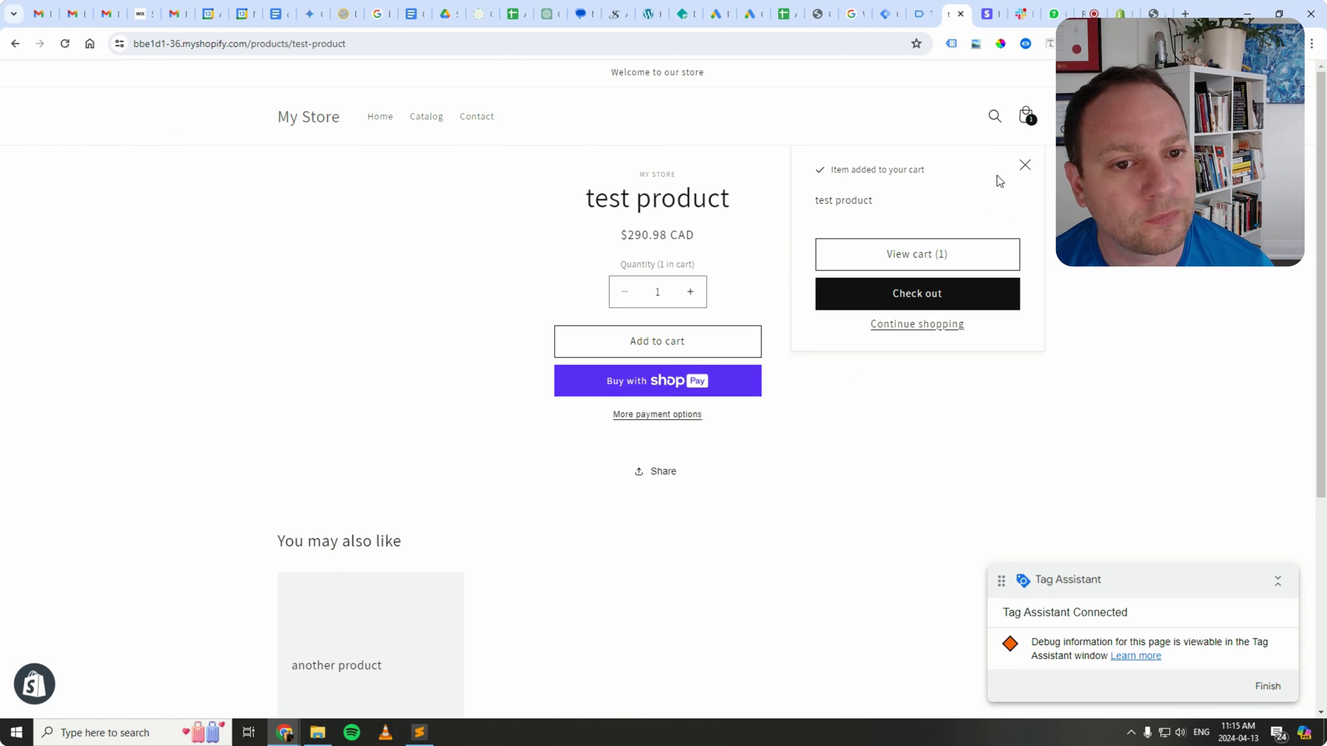
left_click(922, 14)
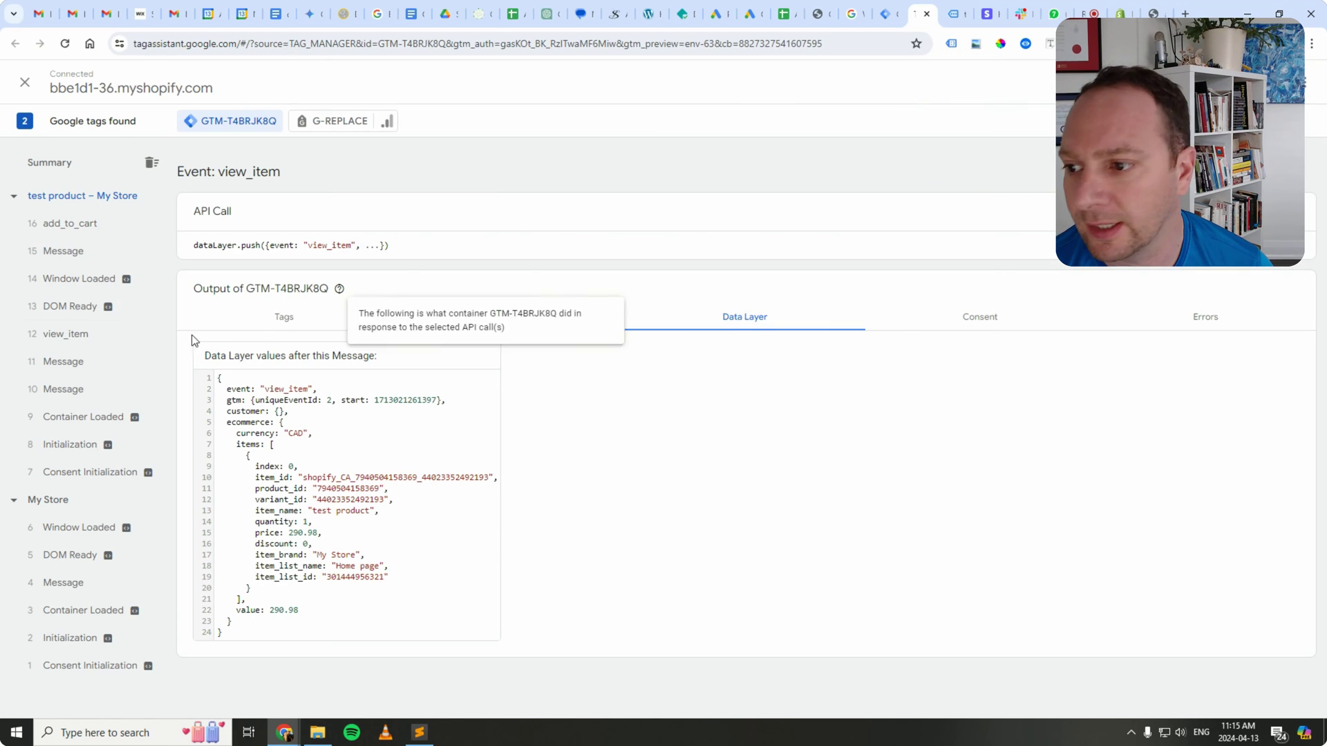
left_click(62, 230)
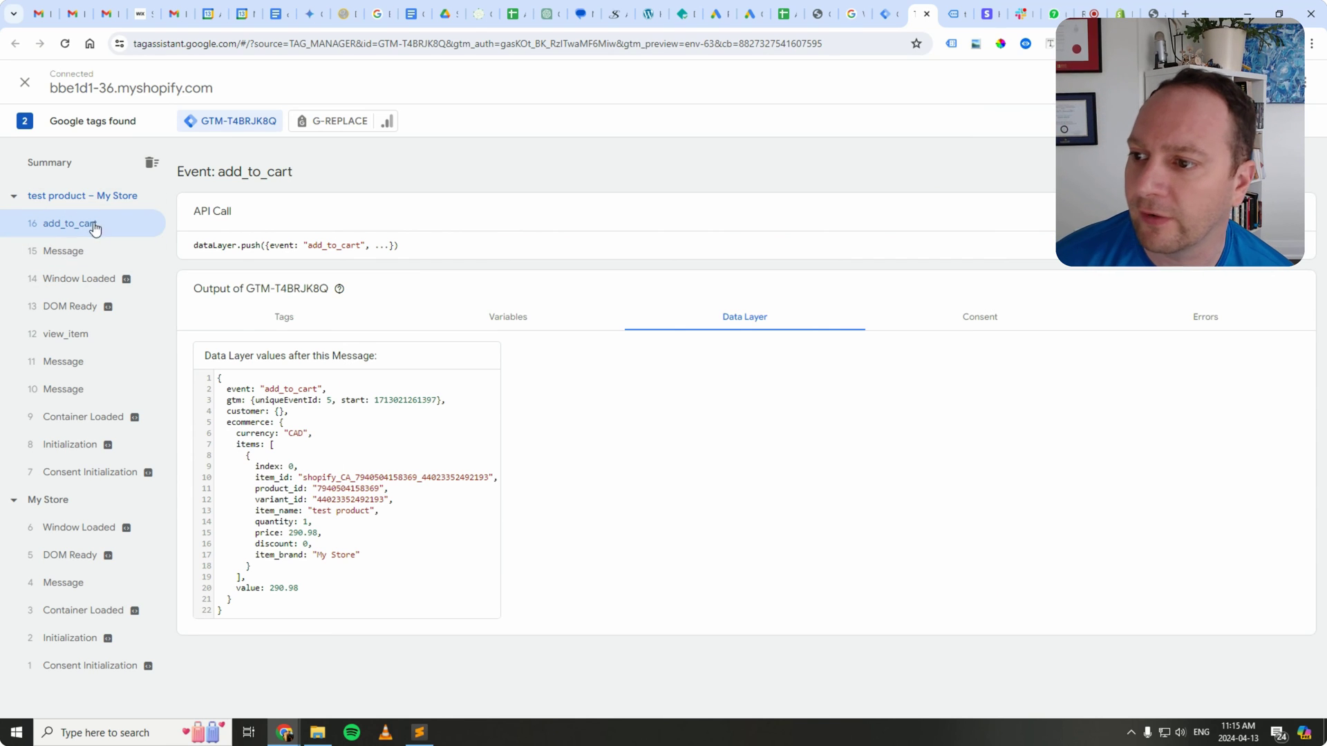
left_click(306, 322)
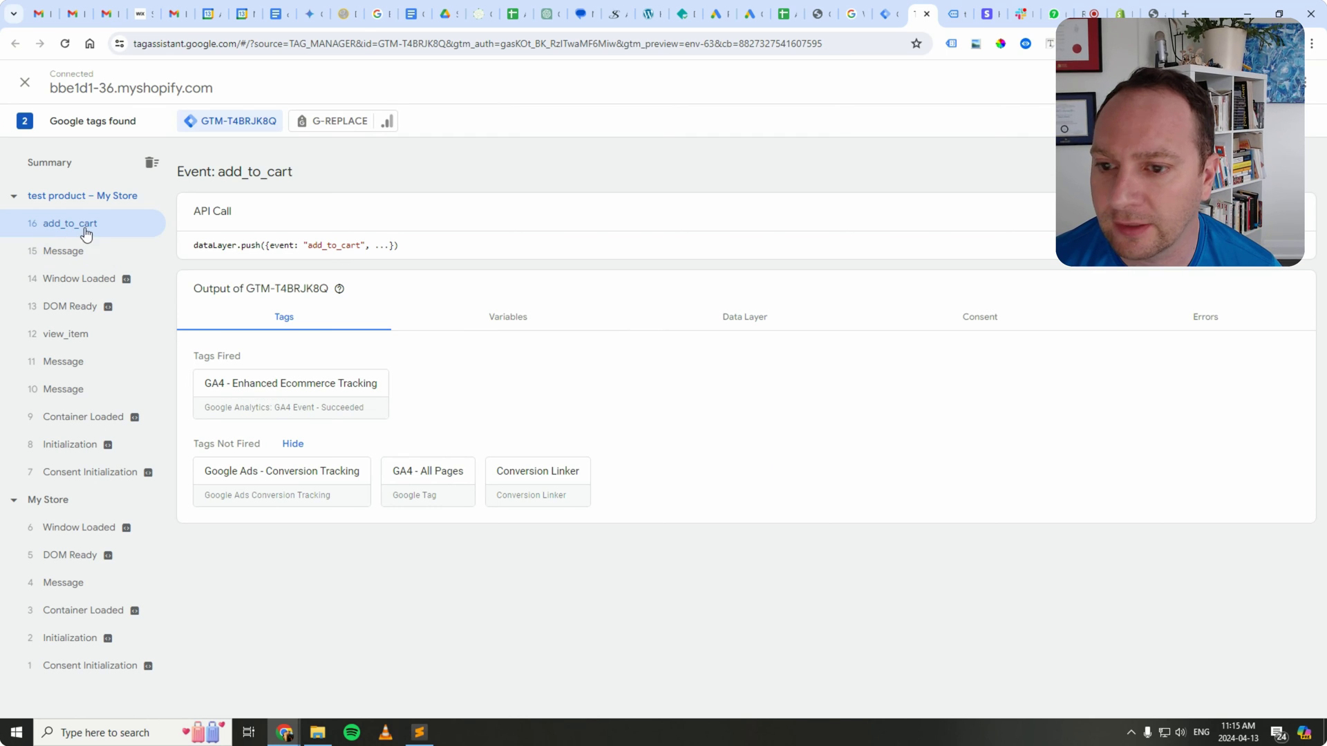
left_click(756, 316)
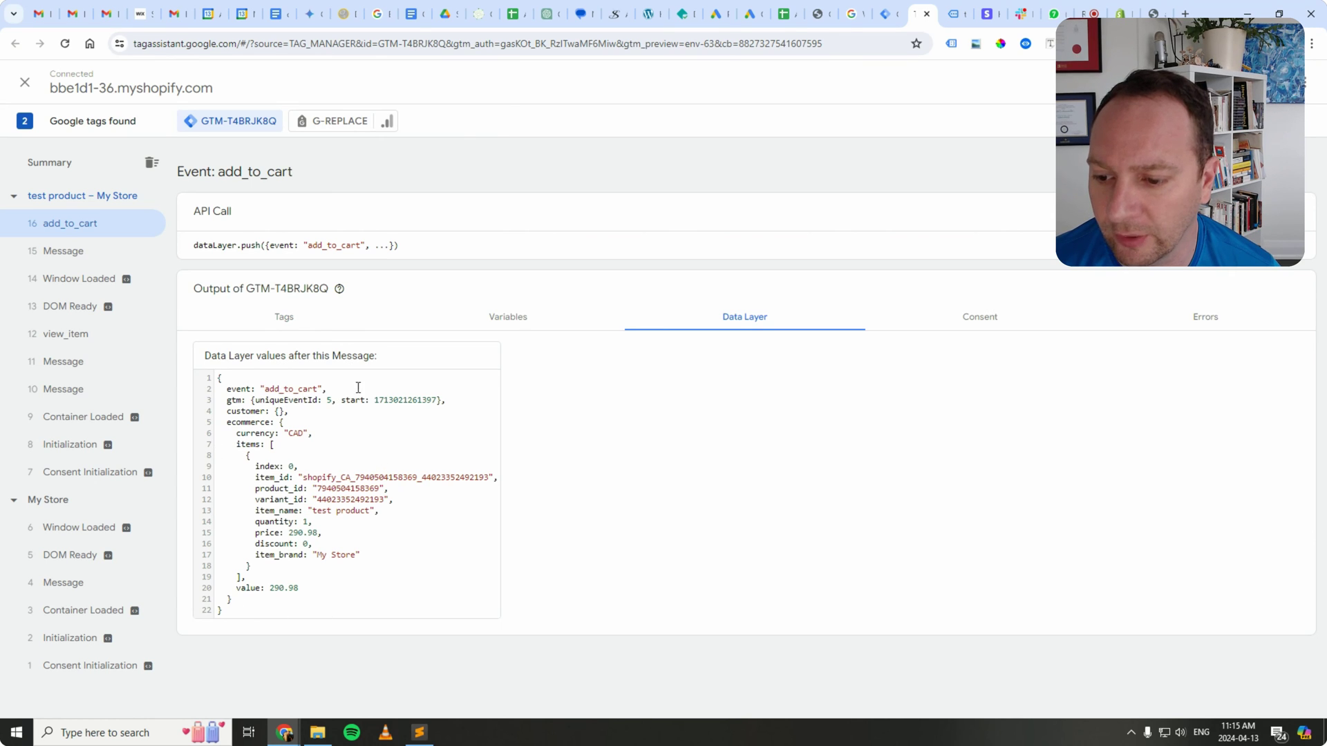
left_click(956, 17)
left_click(1025, 166)
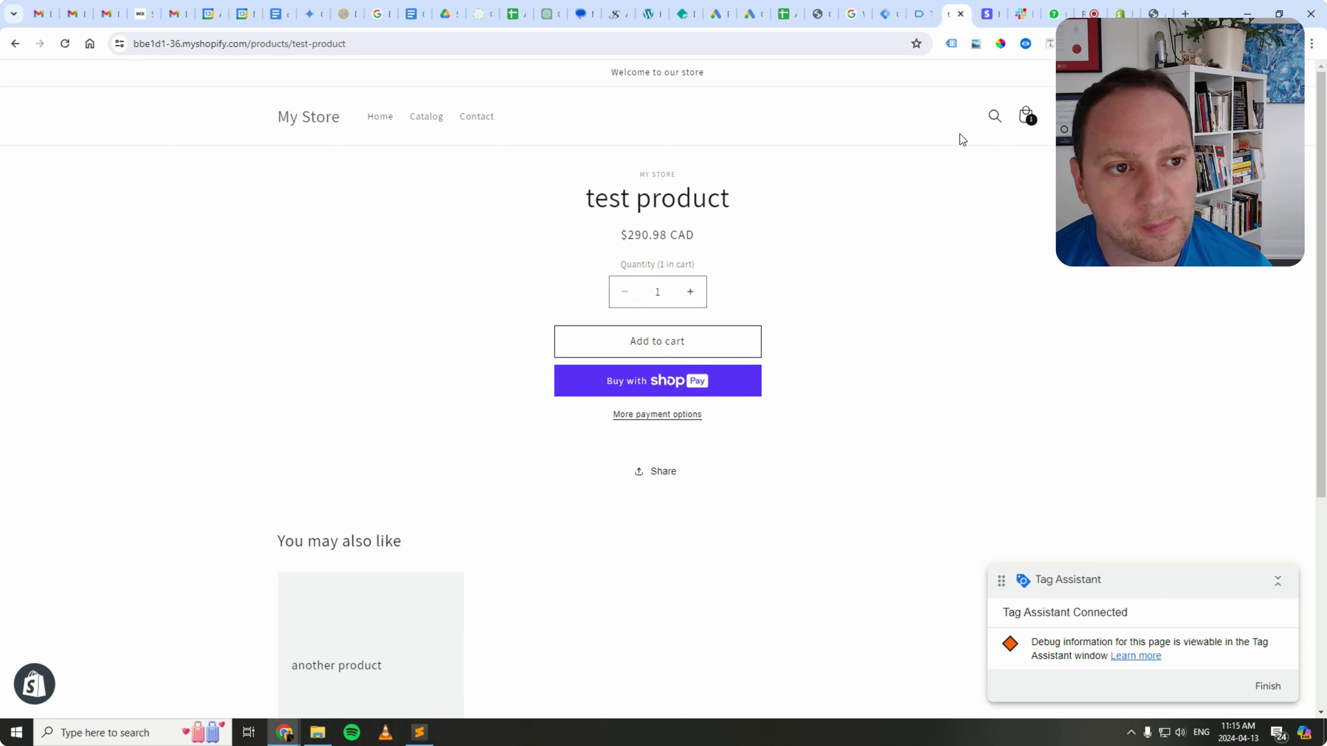
Open the cart and remove the test product, checking the view_cart and remove_from_cart events.
left_click(1026, 115)
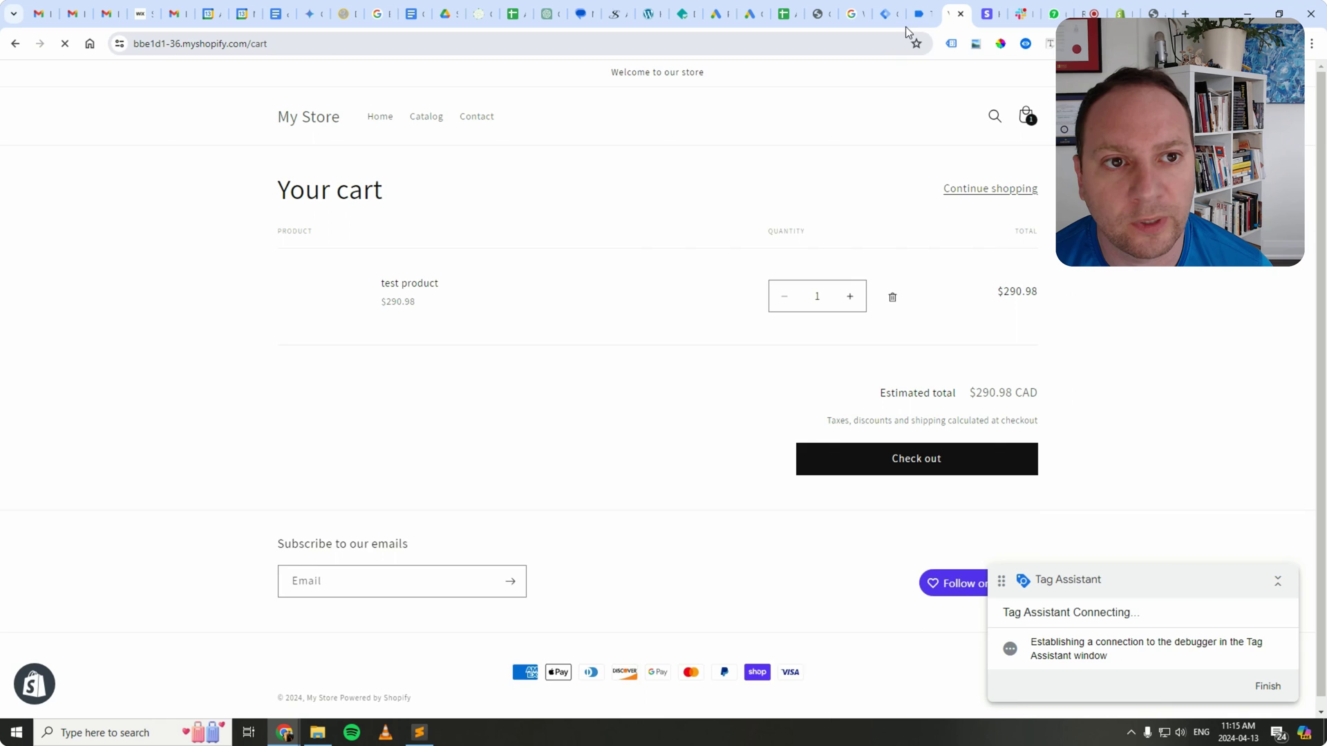
left_click(919, 14)
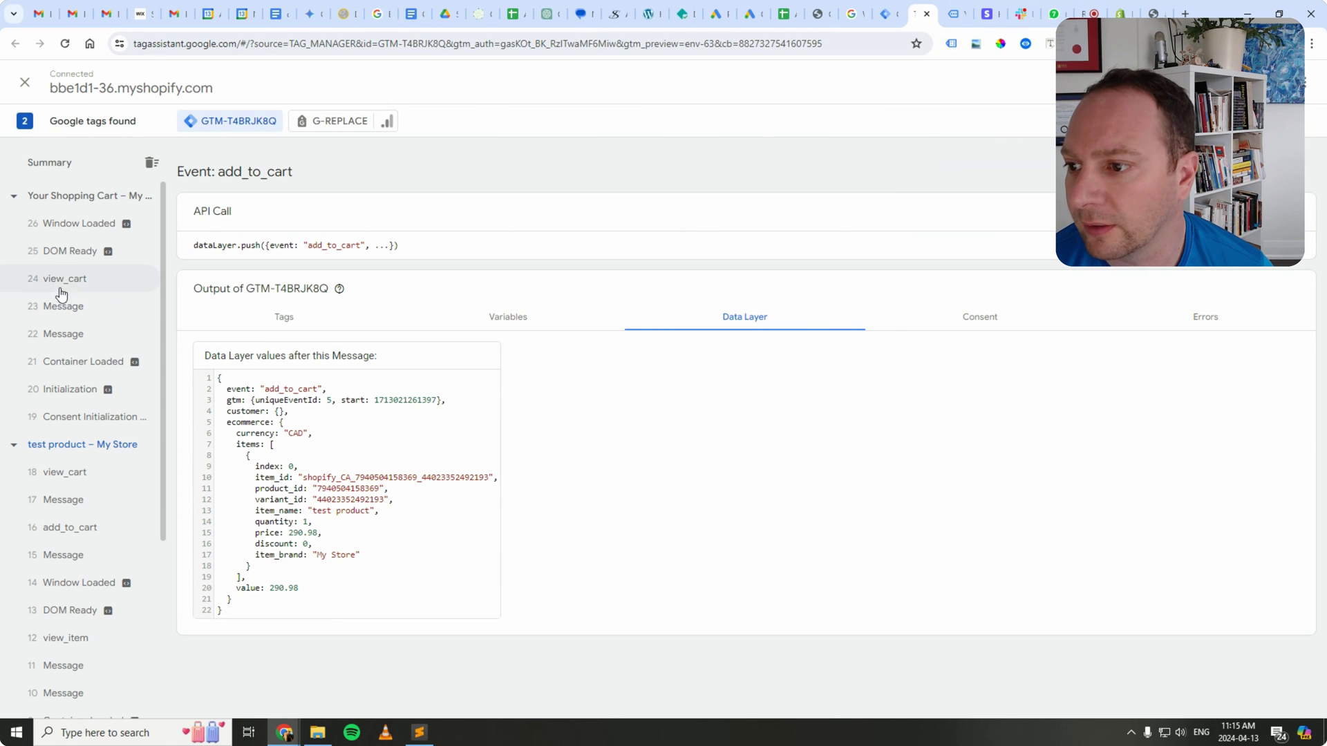
left_click(73, 281)
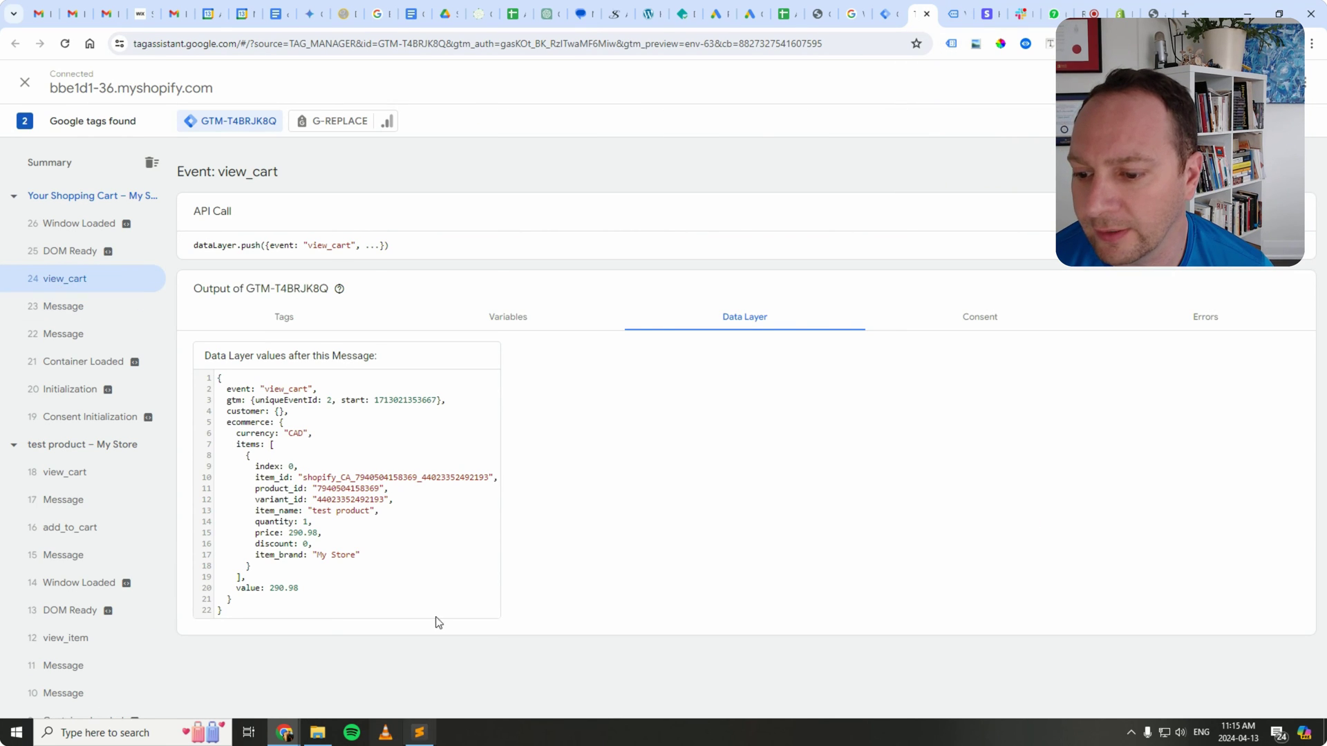
left_click(948, 18)
left_click(894, 299)
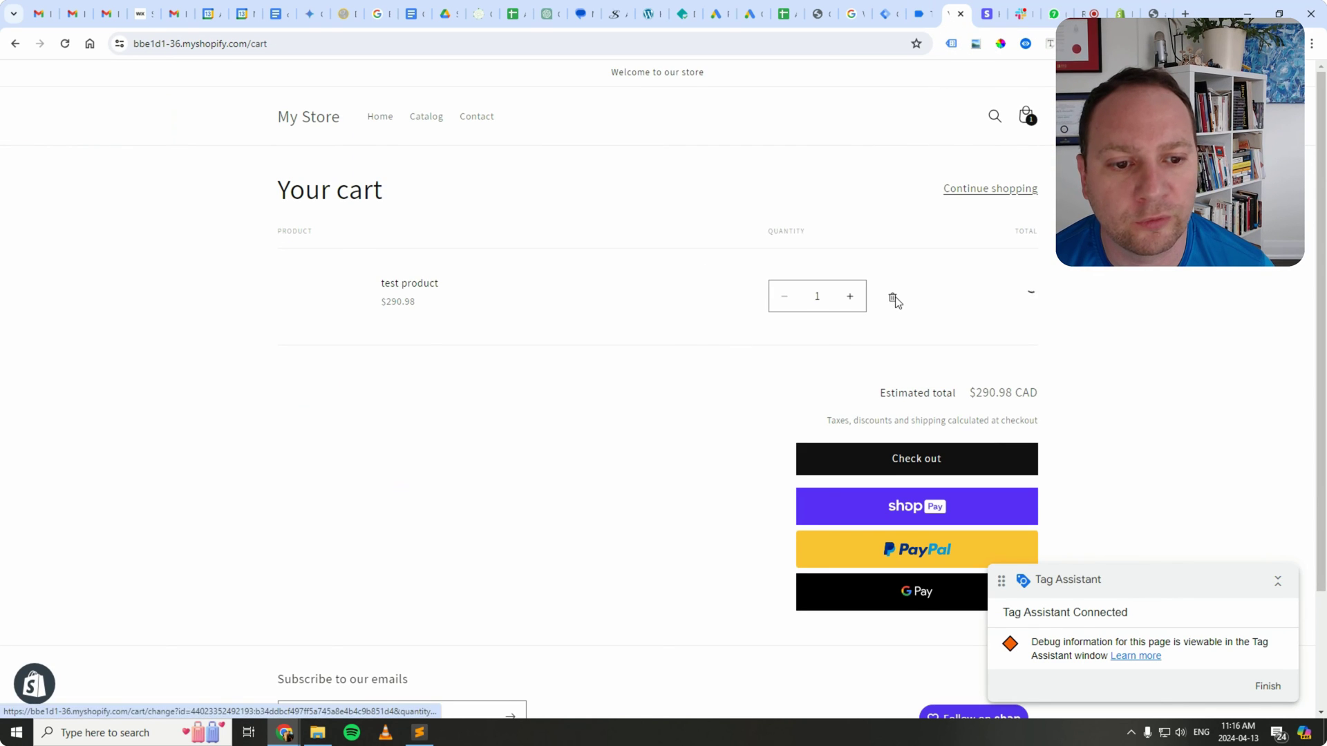
left_click(923, 14)
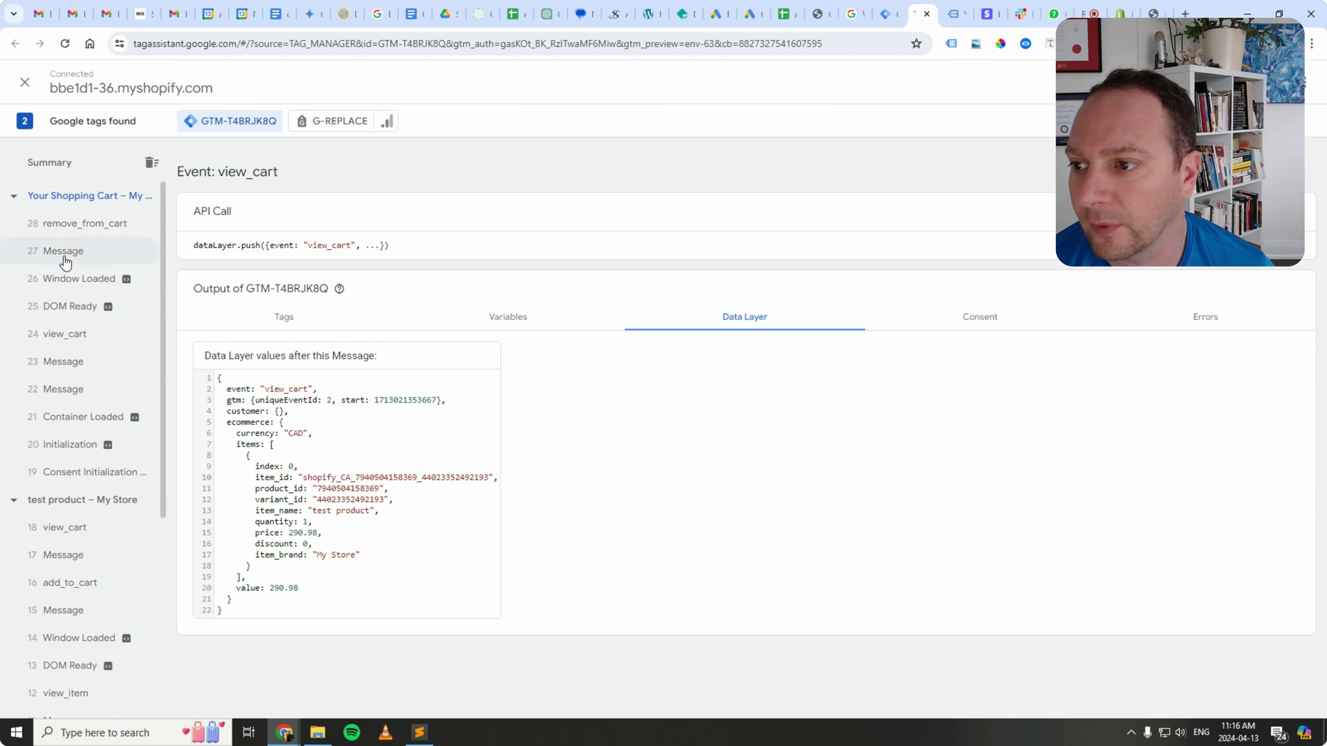
left_click(58, 229)
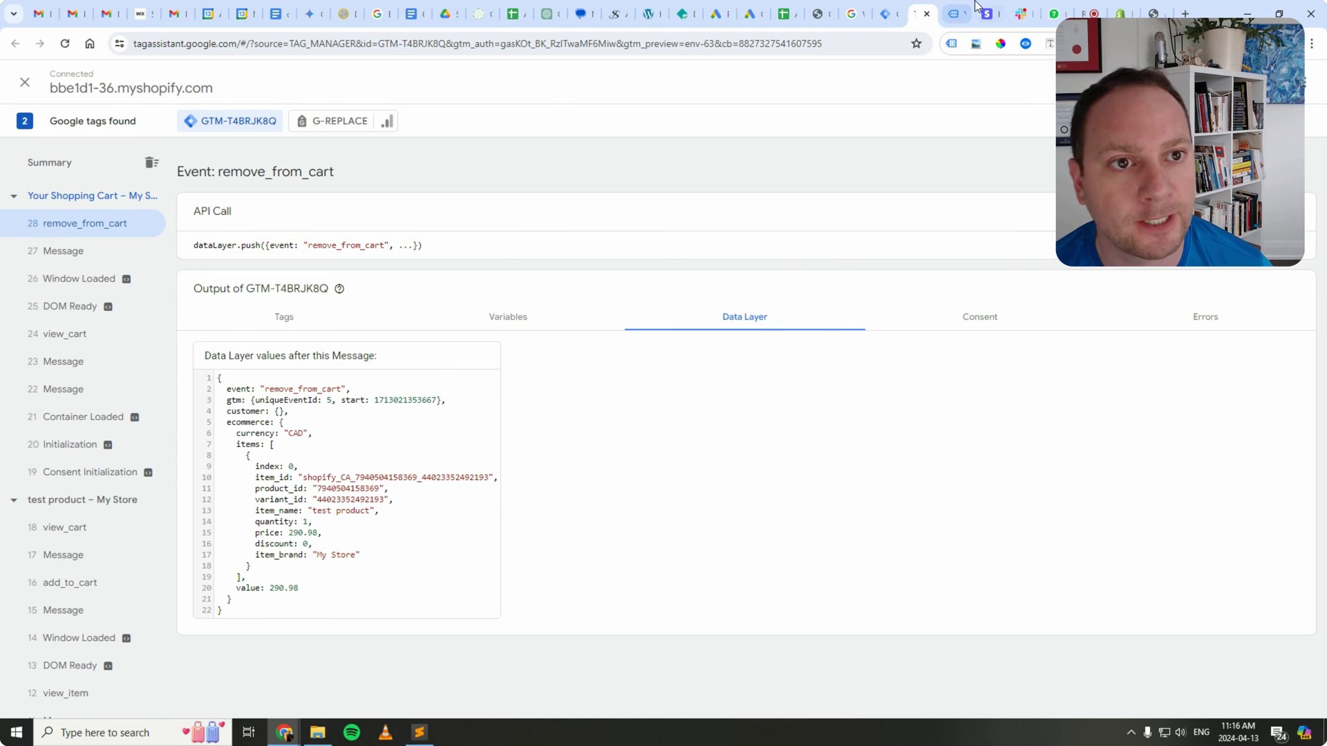
Open the catalog and review the view_item_list data layer listing both products (512.47 CAD).
left_click(953, 16)
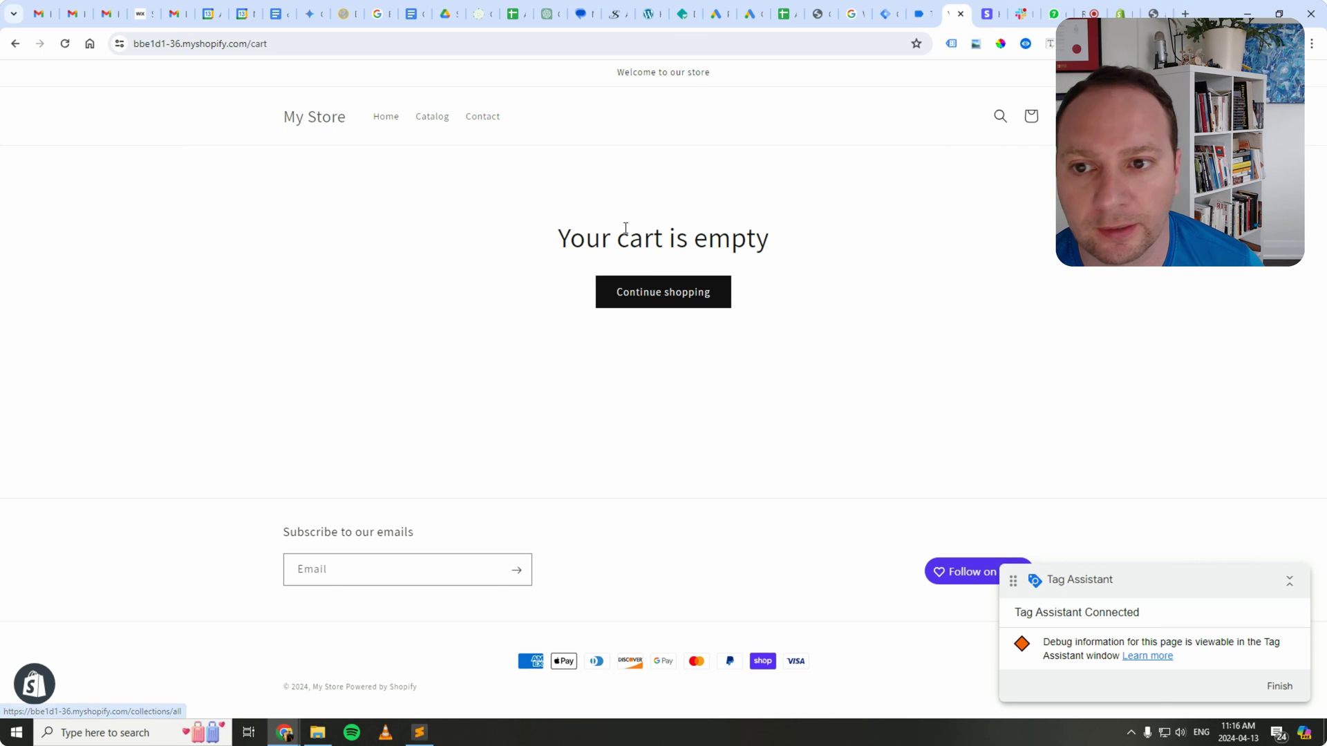
left_click(429, 123)
left_click(920, 13)
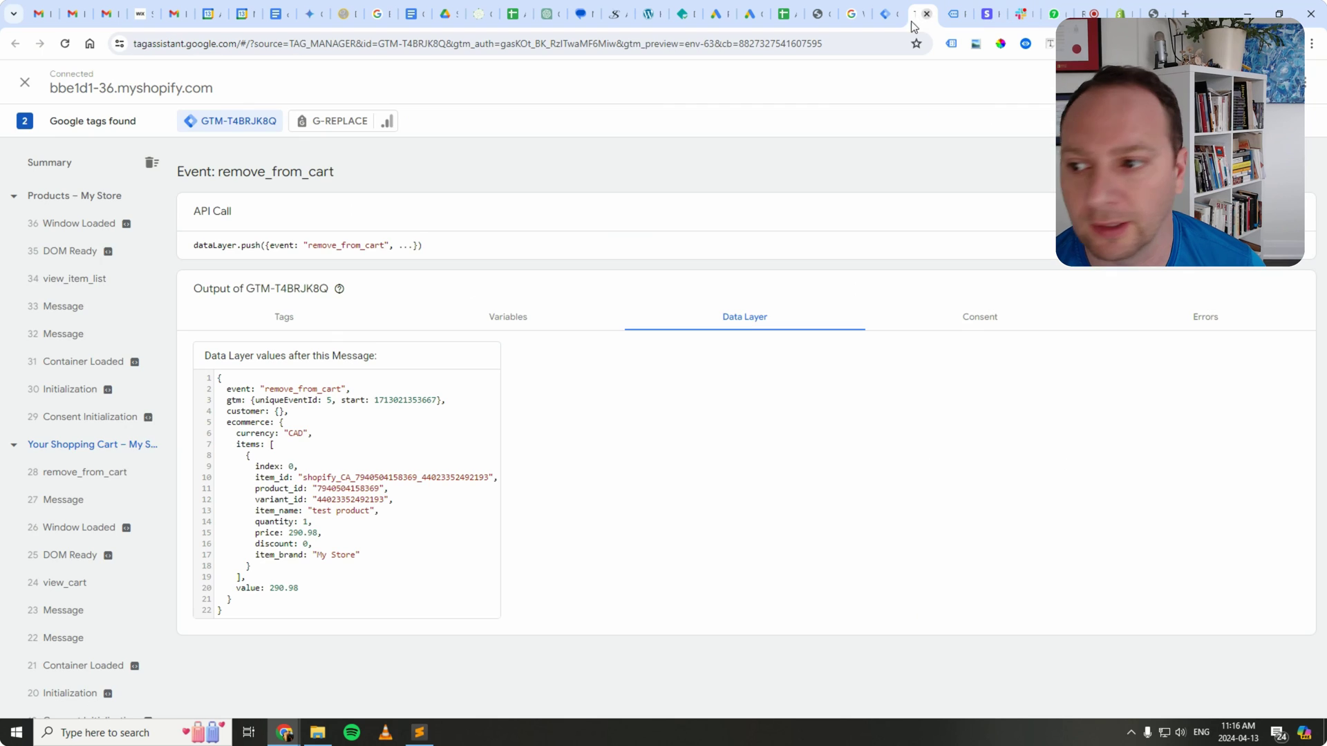
left_click(64, 283)
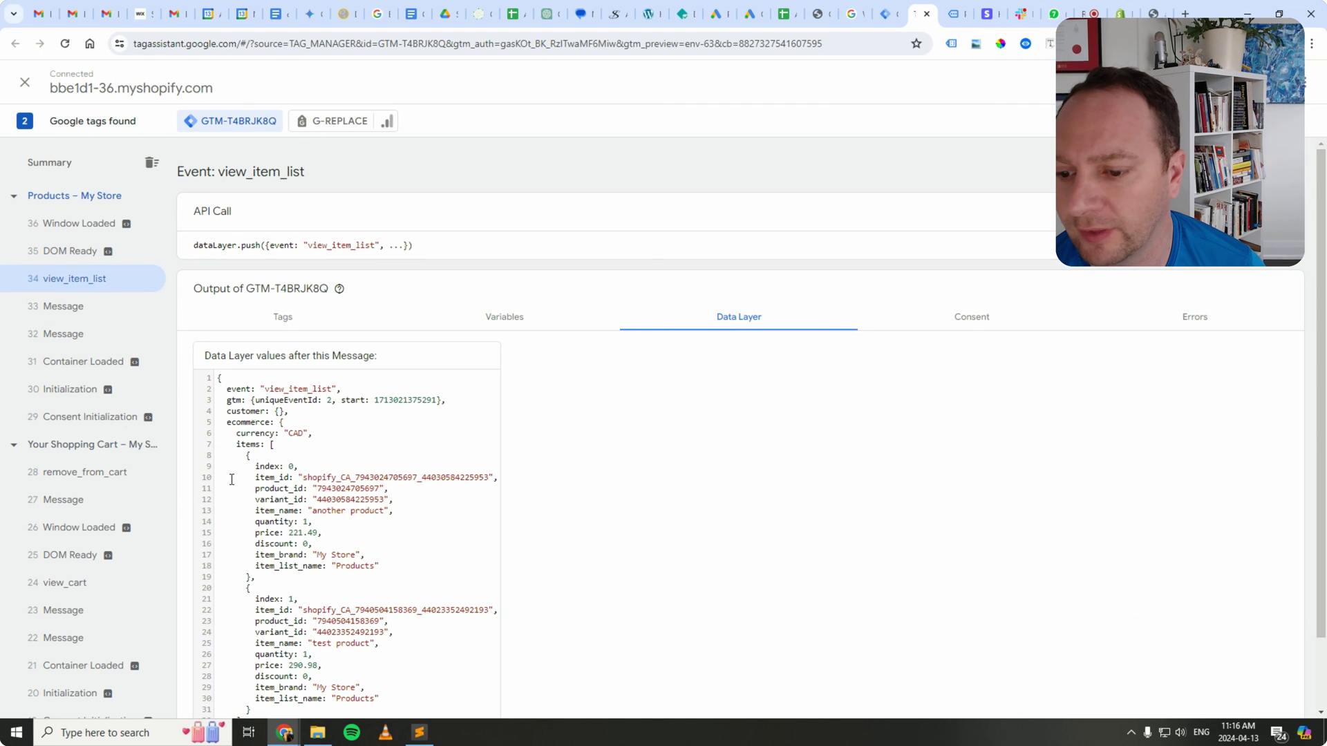
scroll(313, 496, "down", 1)
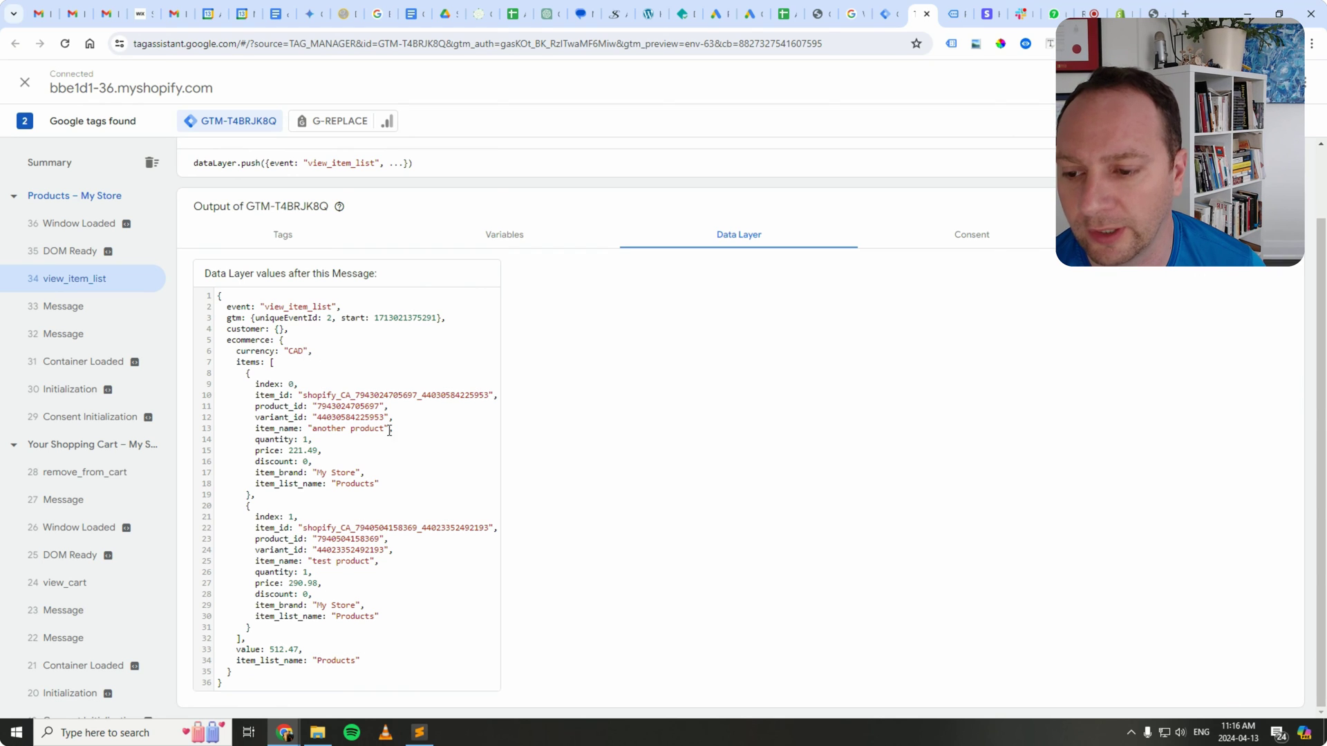
left_click_drag(268, 365, 262, 509)
Highlight the test product in the items list, then start checkout with it from its product page.
left_click(344, 601)
left_click_drag(382, 645, 276, 522)
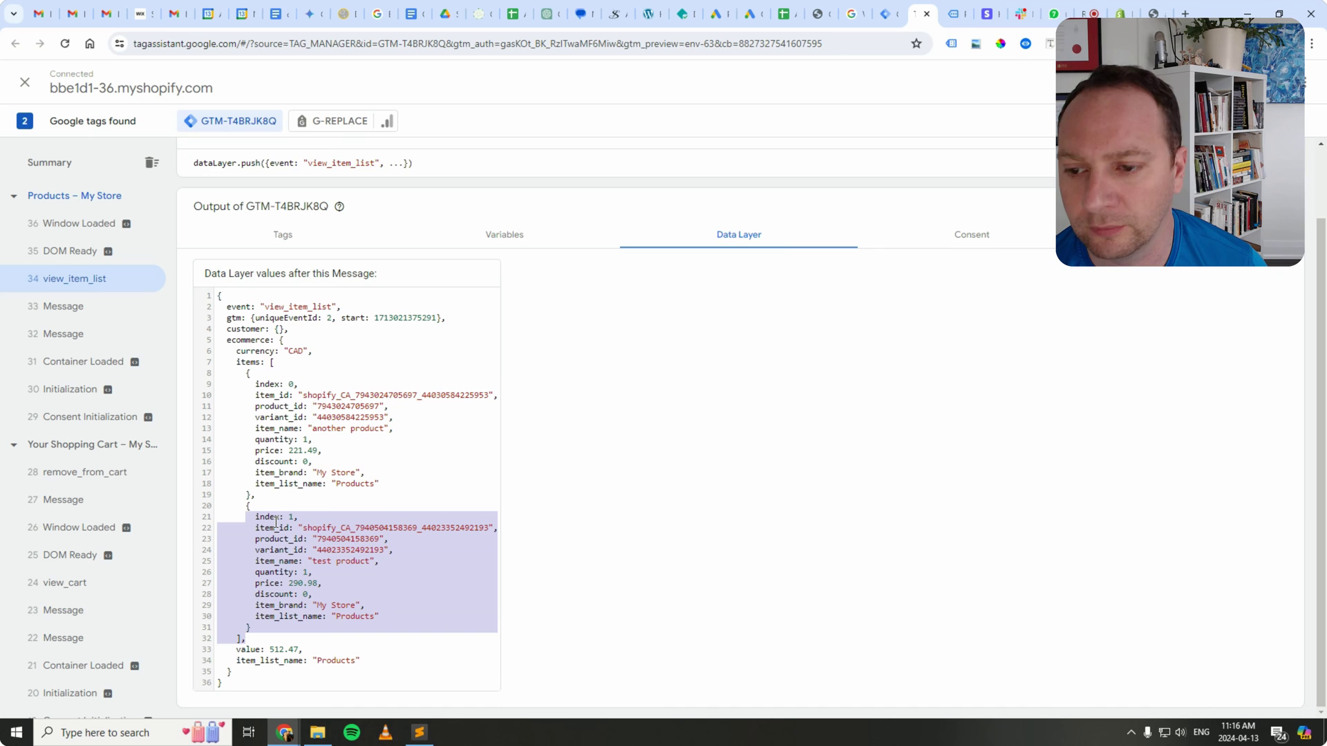
left_click(947, 25)
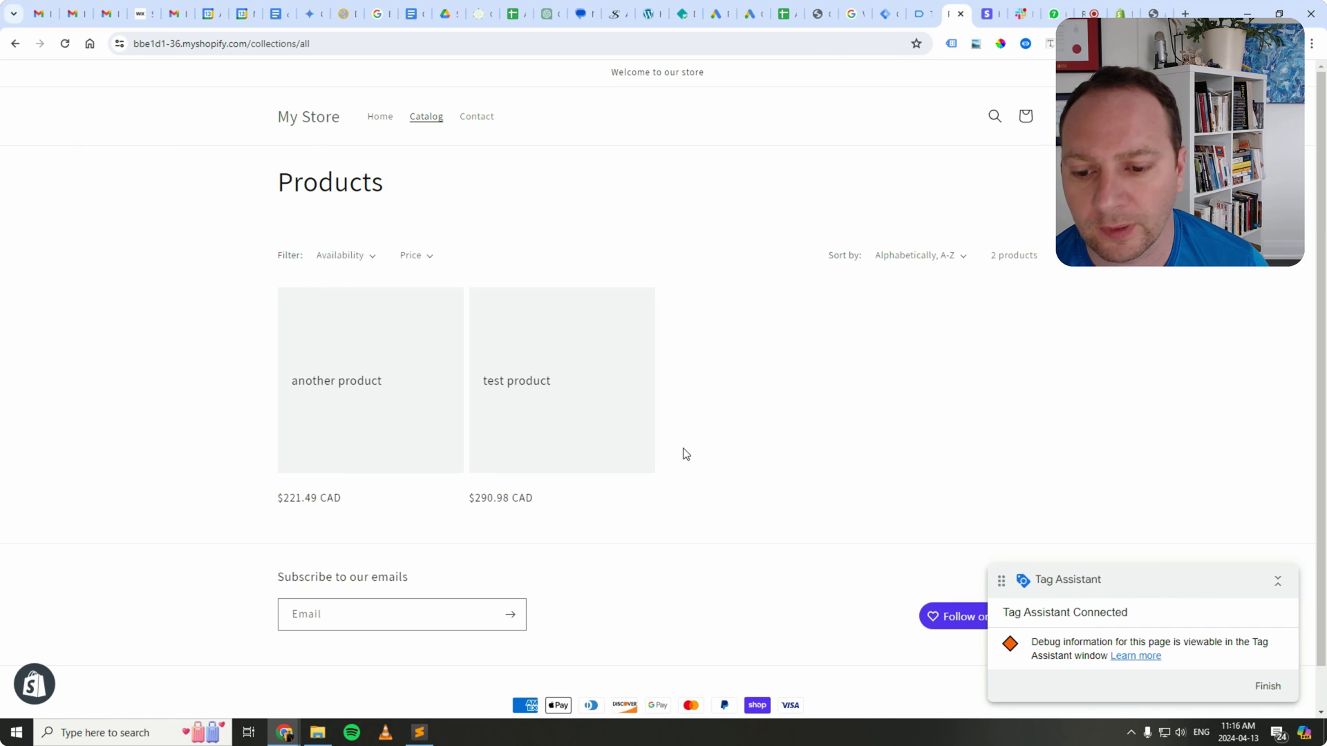
left_click(553, 409)
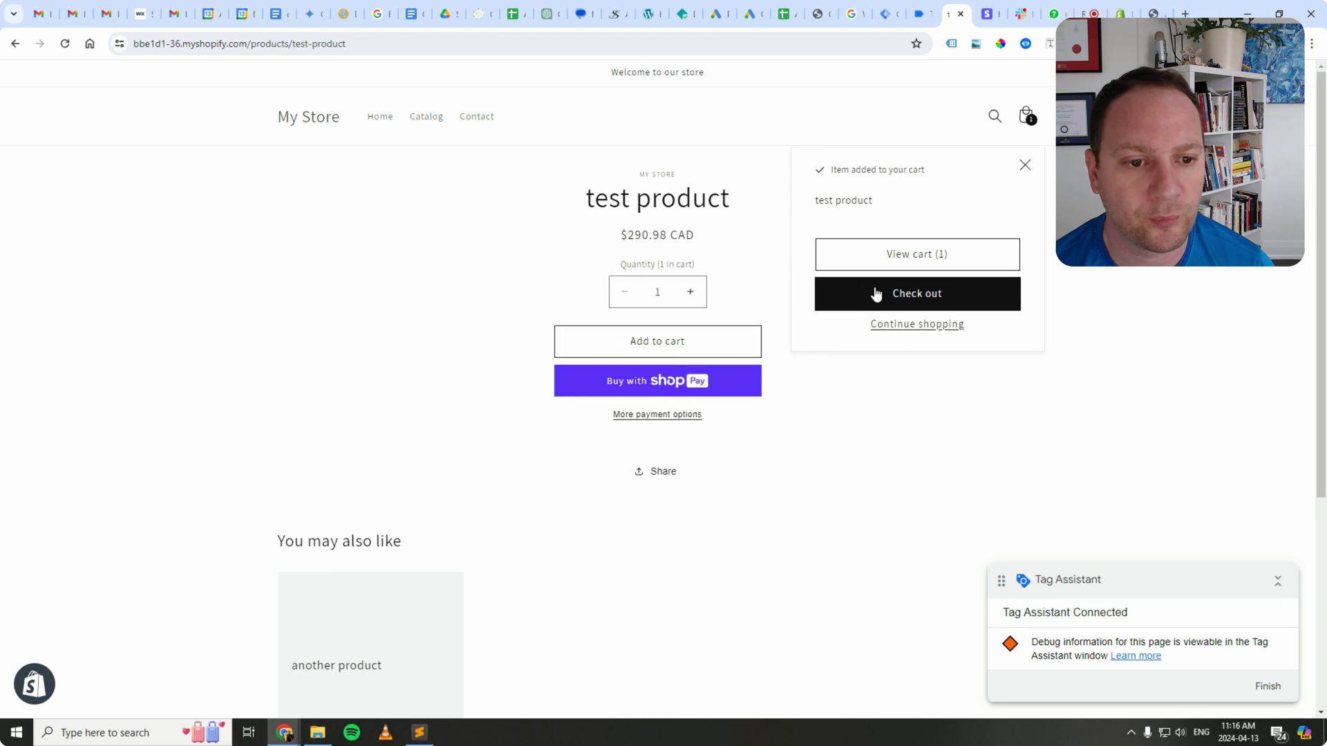
left_click(880, 294)
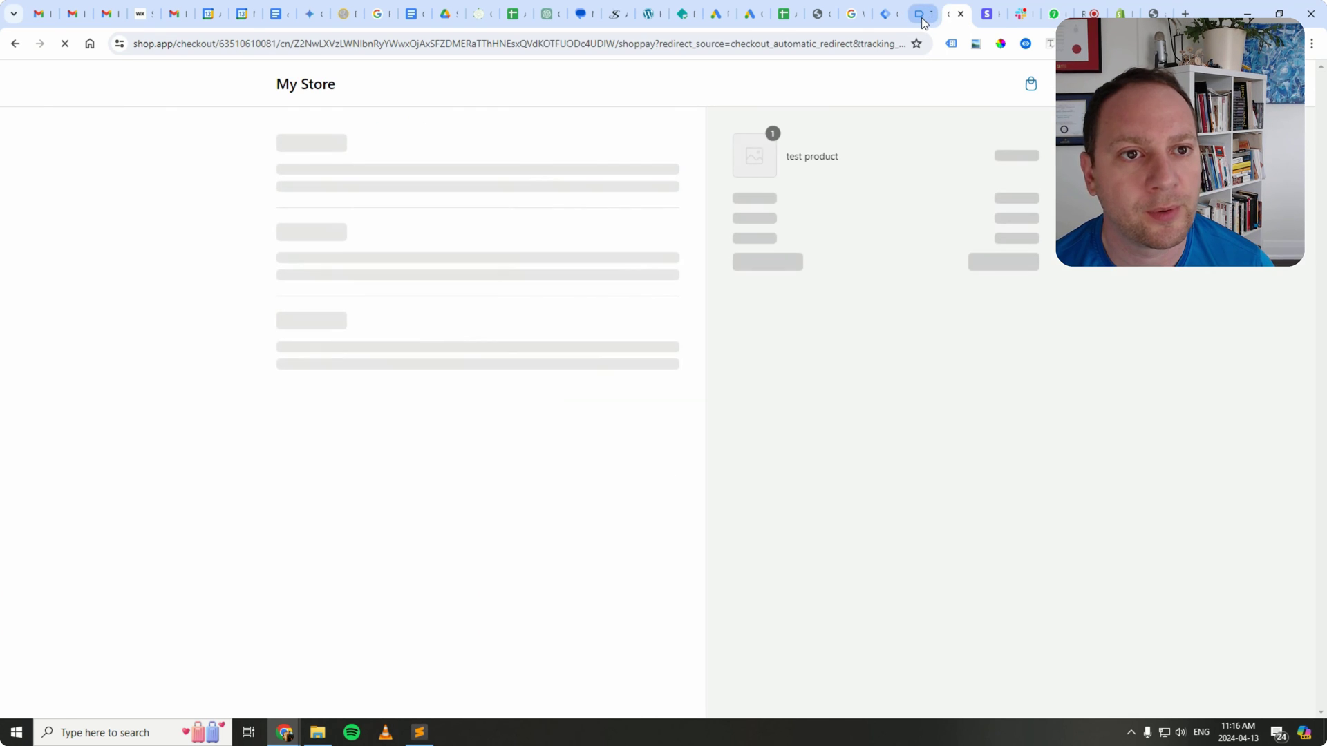
Inspect the begin_checkout event's fired tags and data layer values in Tag Assistant.
left_click(923, 17)
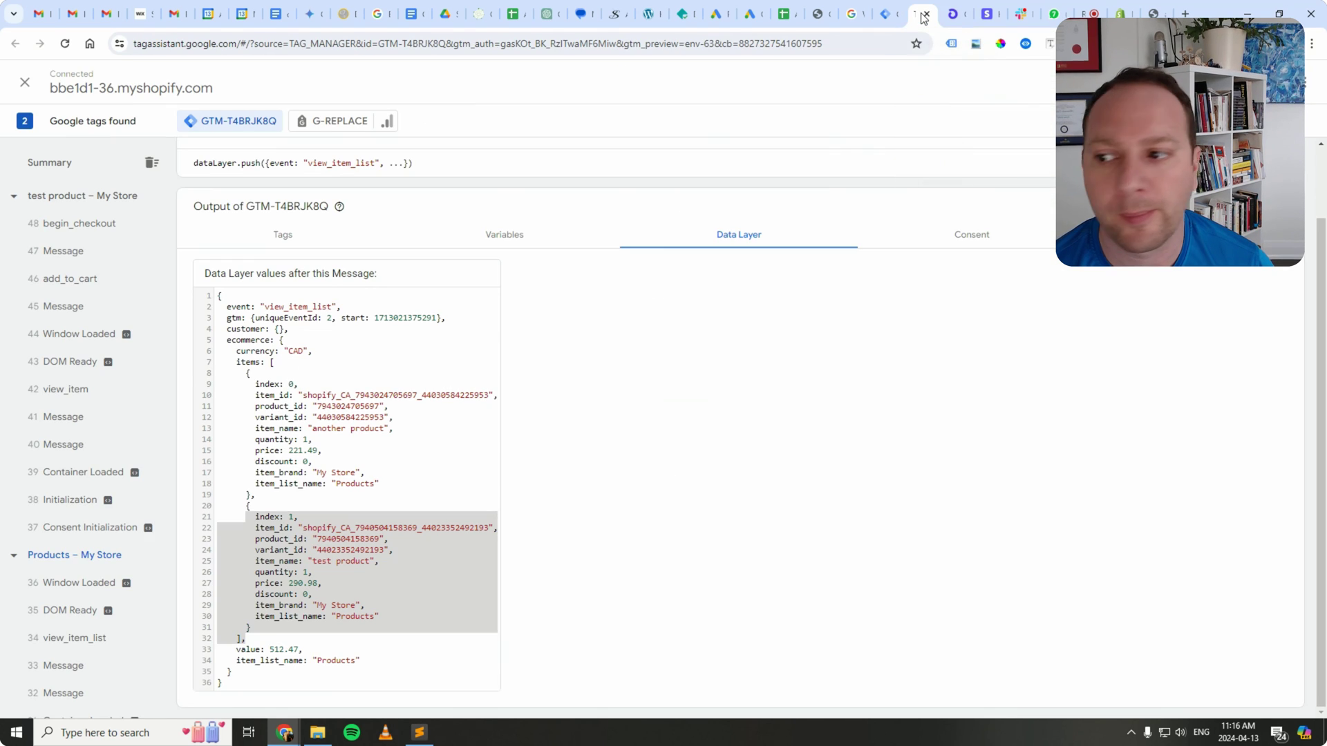
left_click(89, 228)
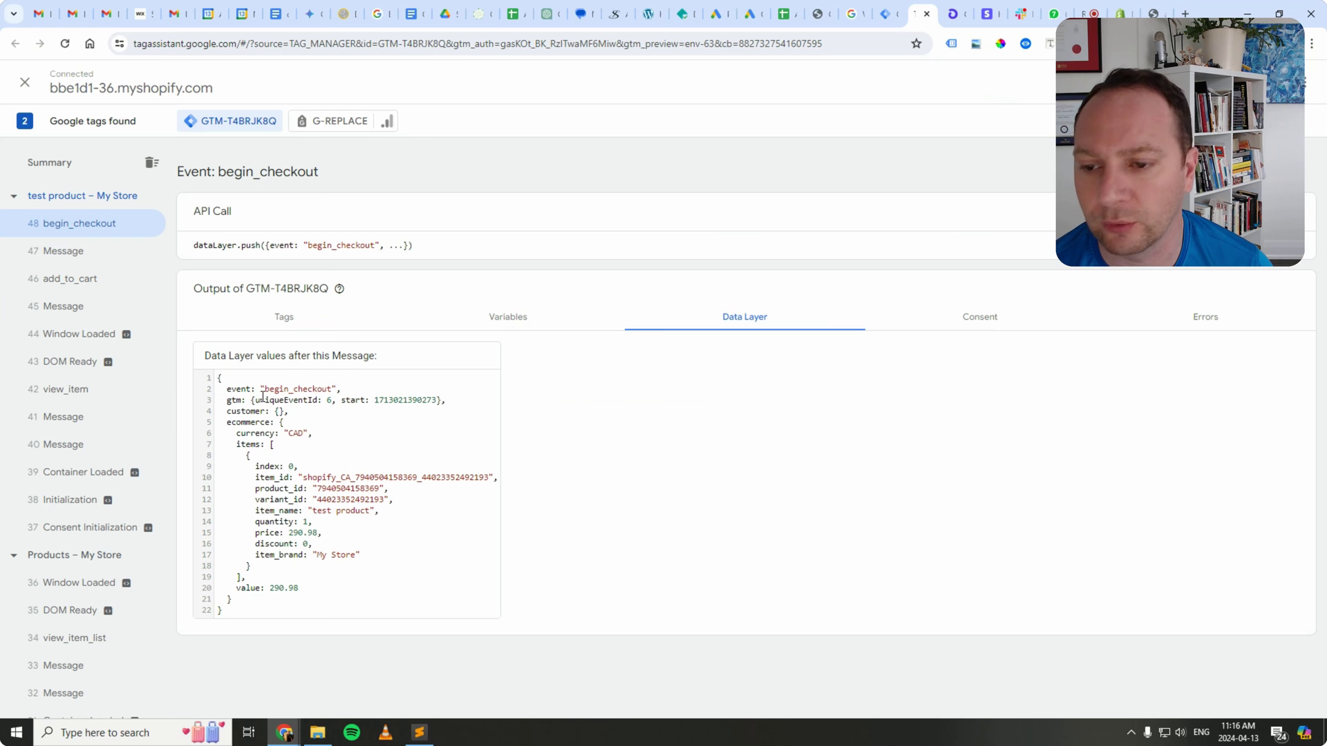
left_click(284, 319)
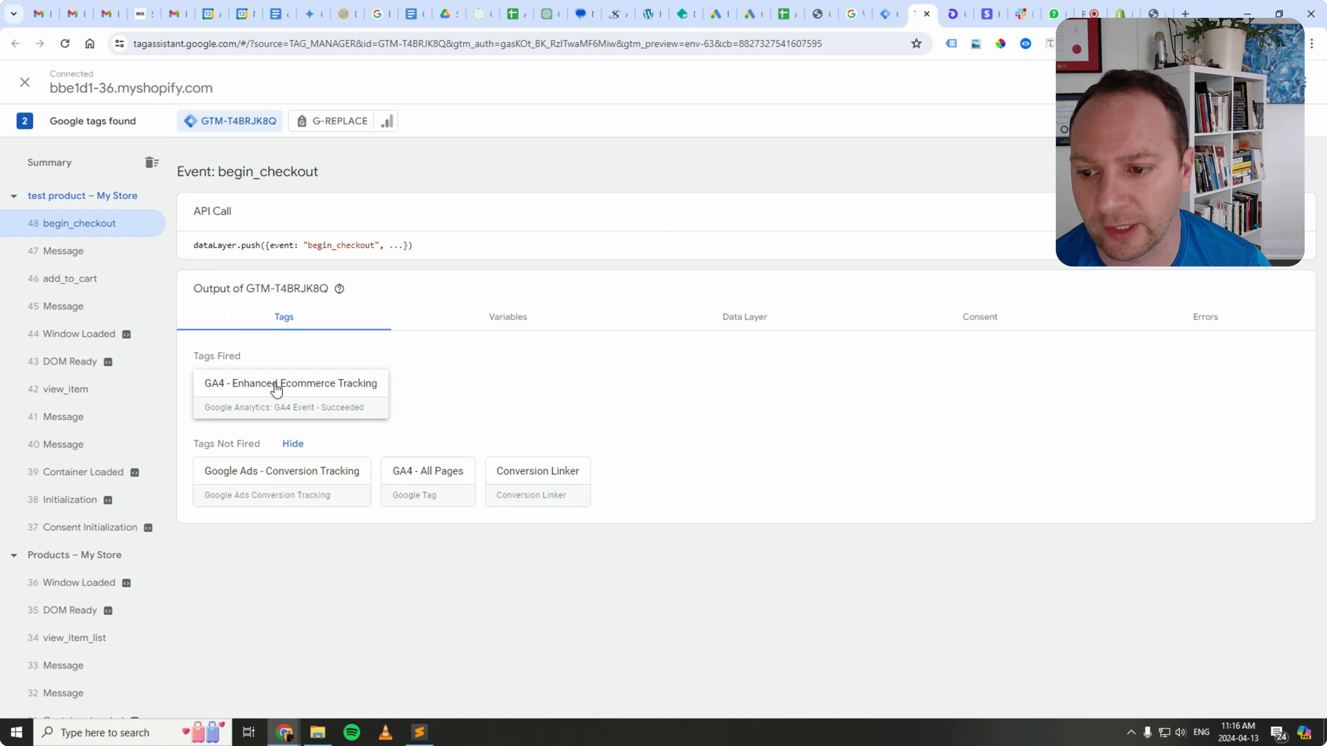
left_click(742, 324)
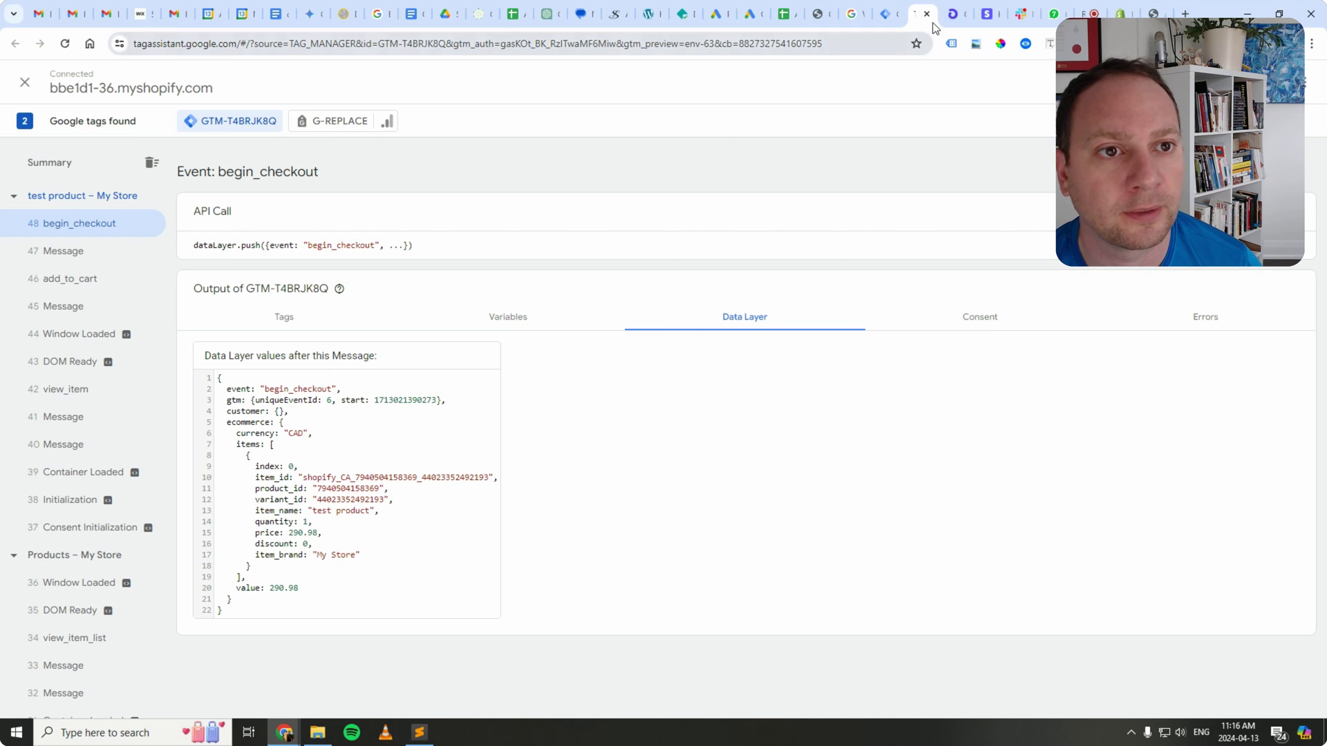
left_click(954, 13)
Continue checkout as a guest and autofill the contact email from saved details.
scroll(387, 326, "down", 3)
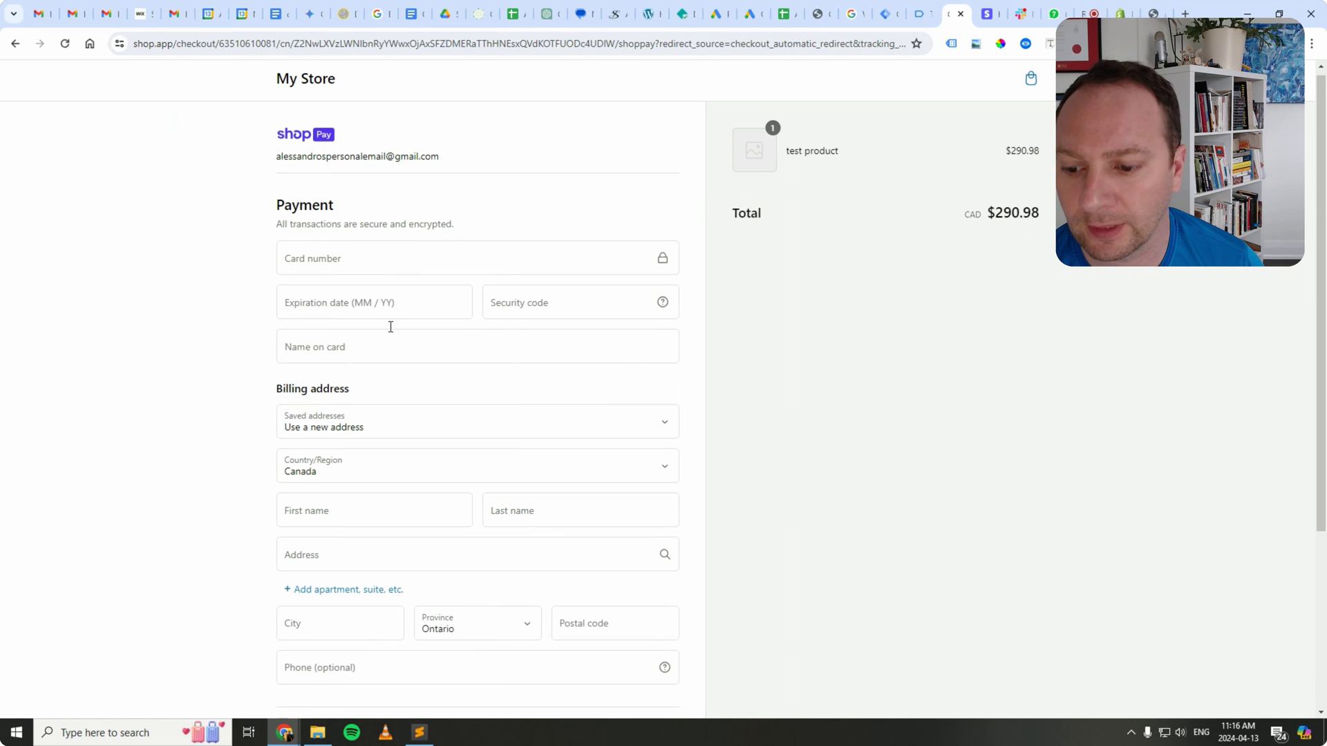
left_click(497, 651)
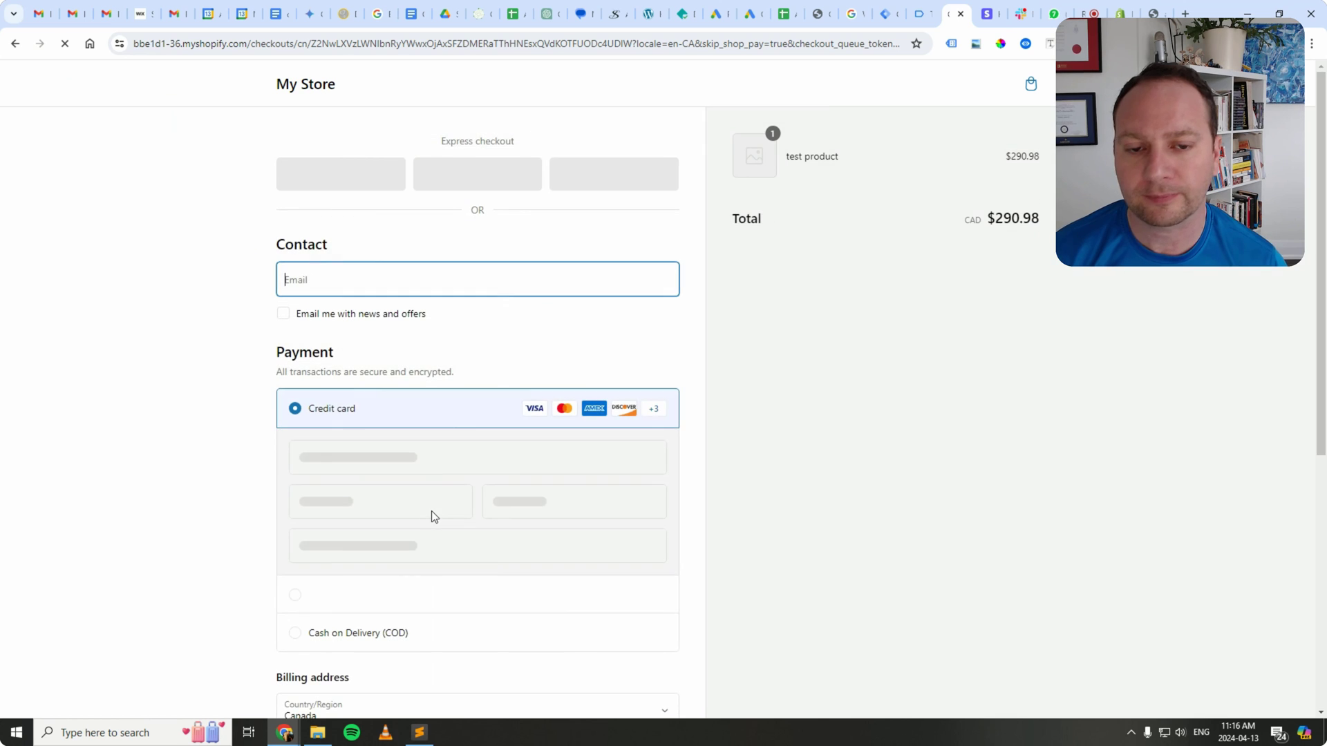
left_click(332, 275)
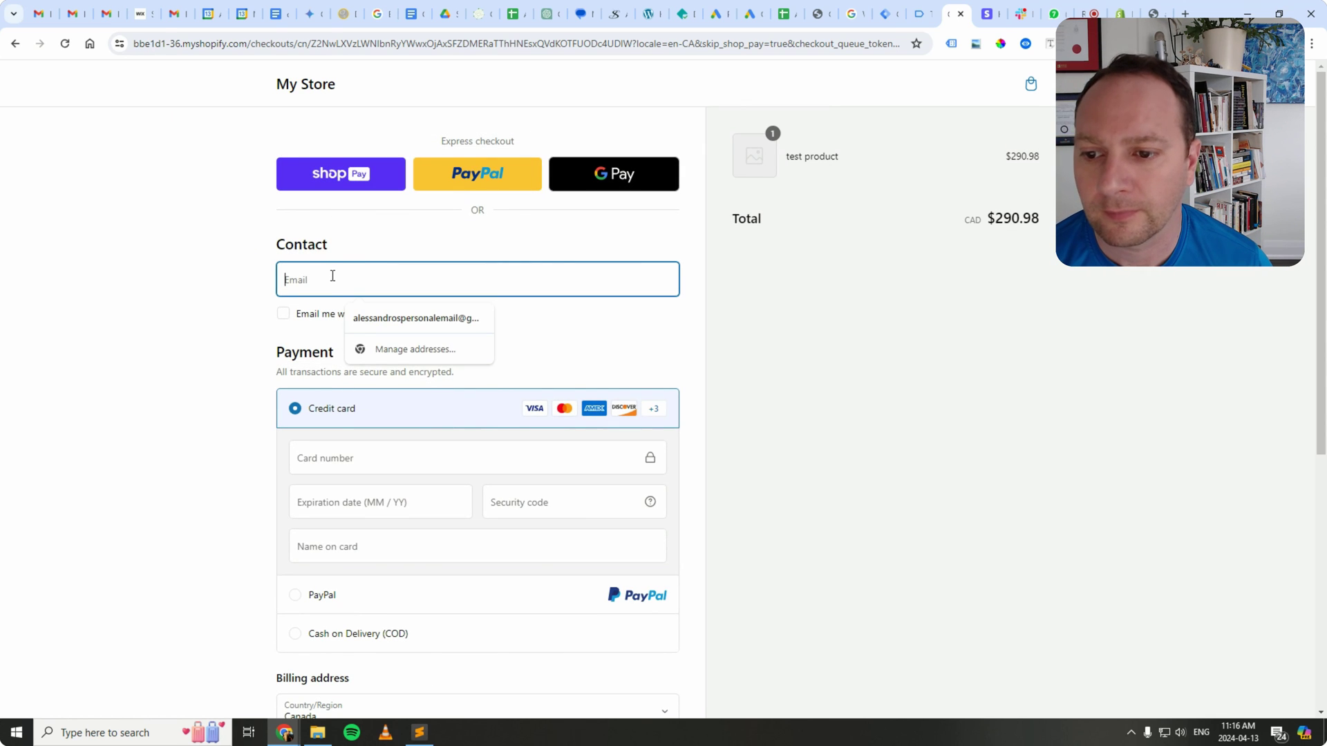
left_click(359, 319)
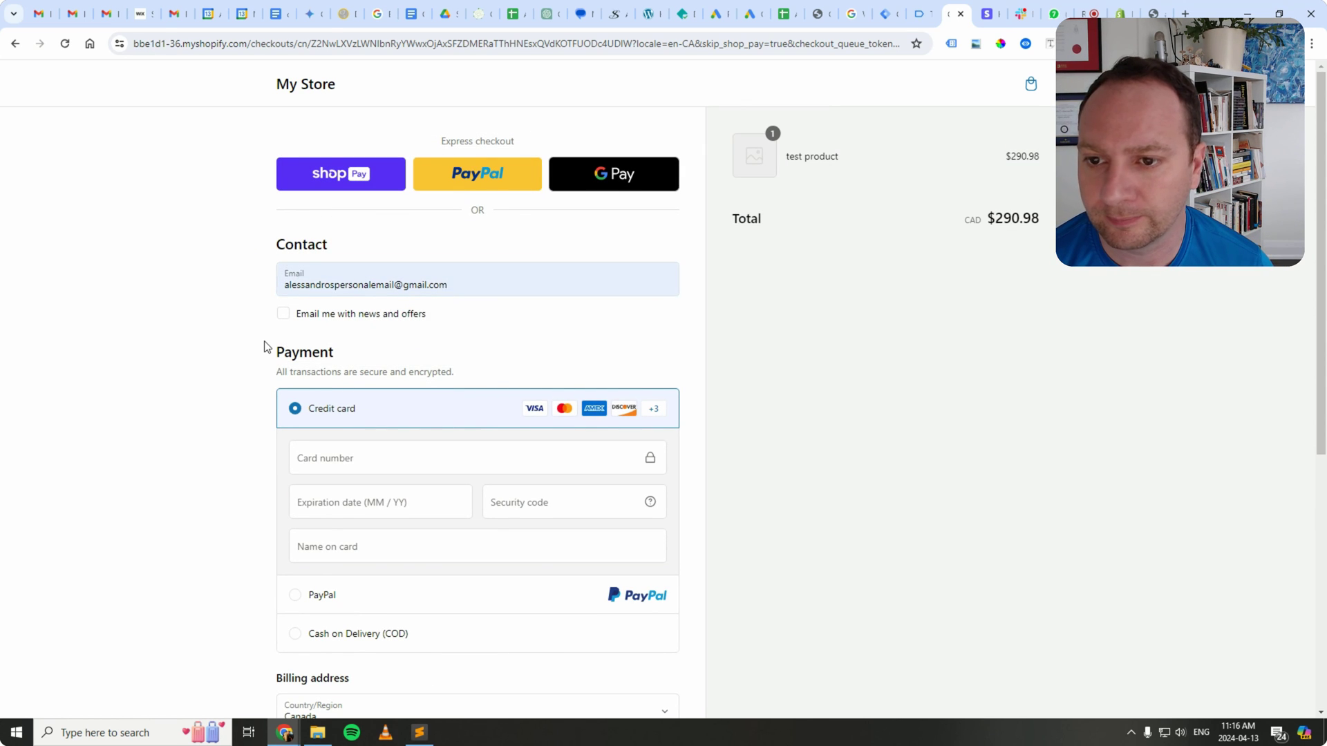
scroll(272, 365, "down", 2)
scroll(296, 340, "down", 3)
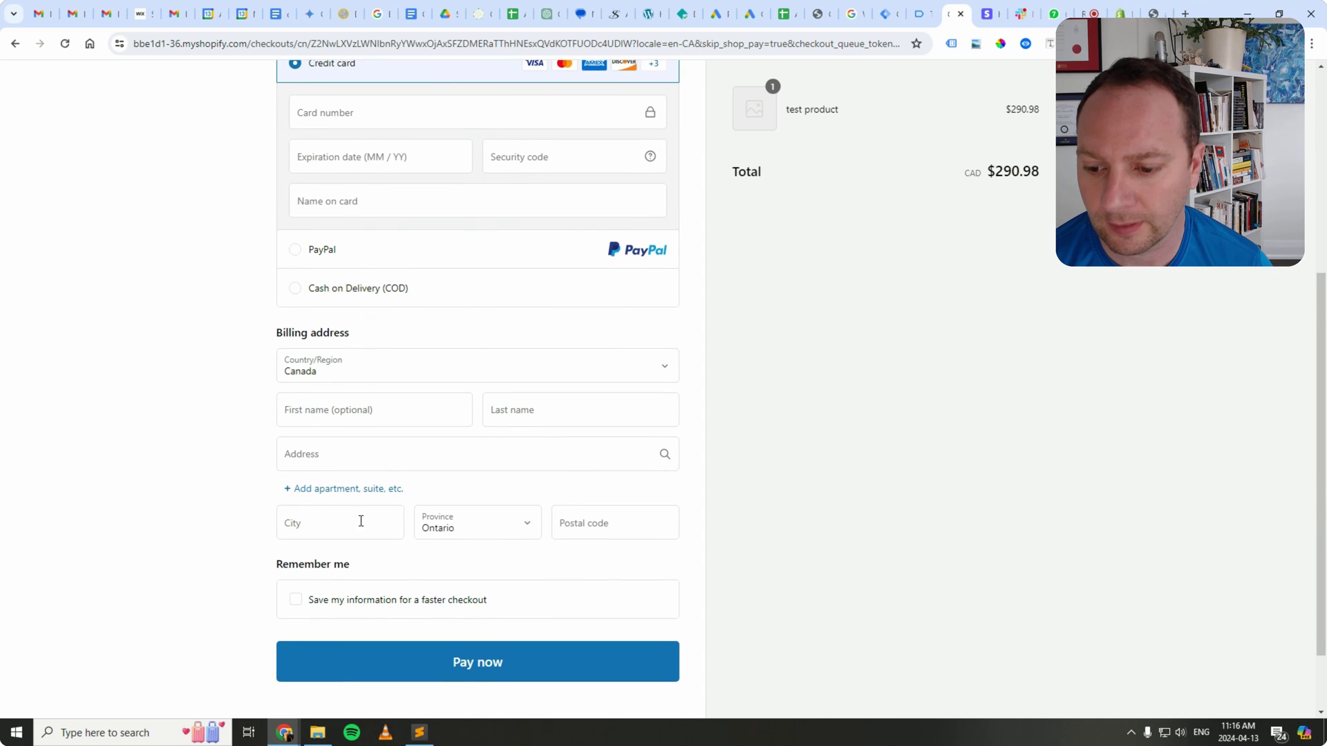
scroll(361, 522, "down", 2)
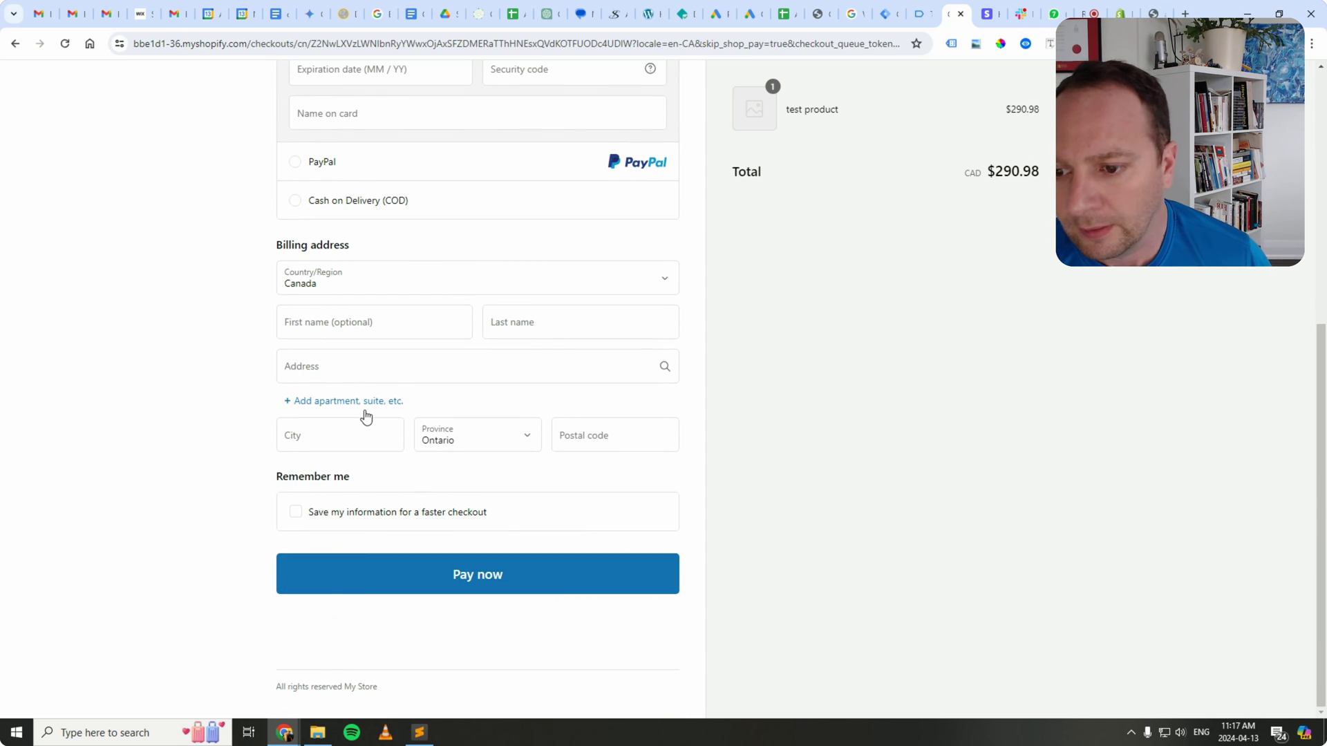
scroll(370, 394, "up", 2)
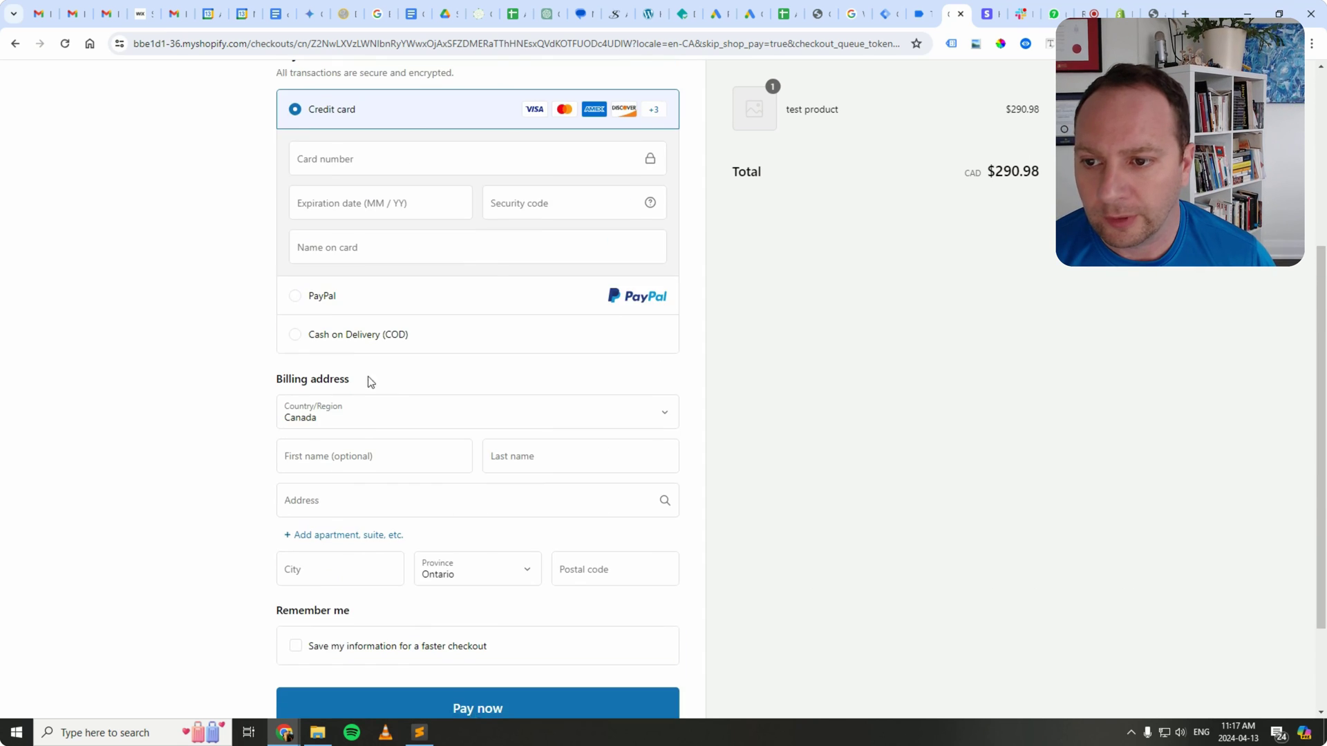
Choose Cash on Delivery, autofill the billing address and complete the test order.
left_click(320, 355)
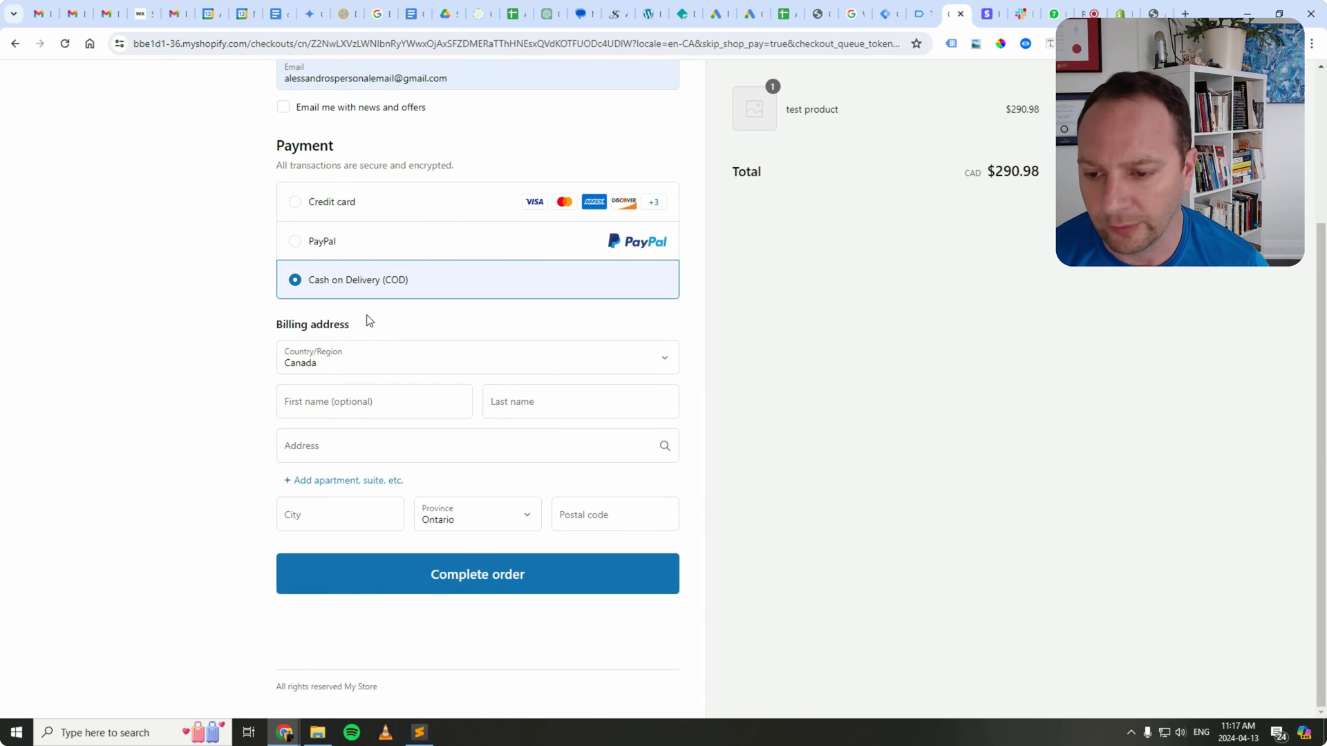
left_click(343, 408)
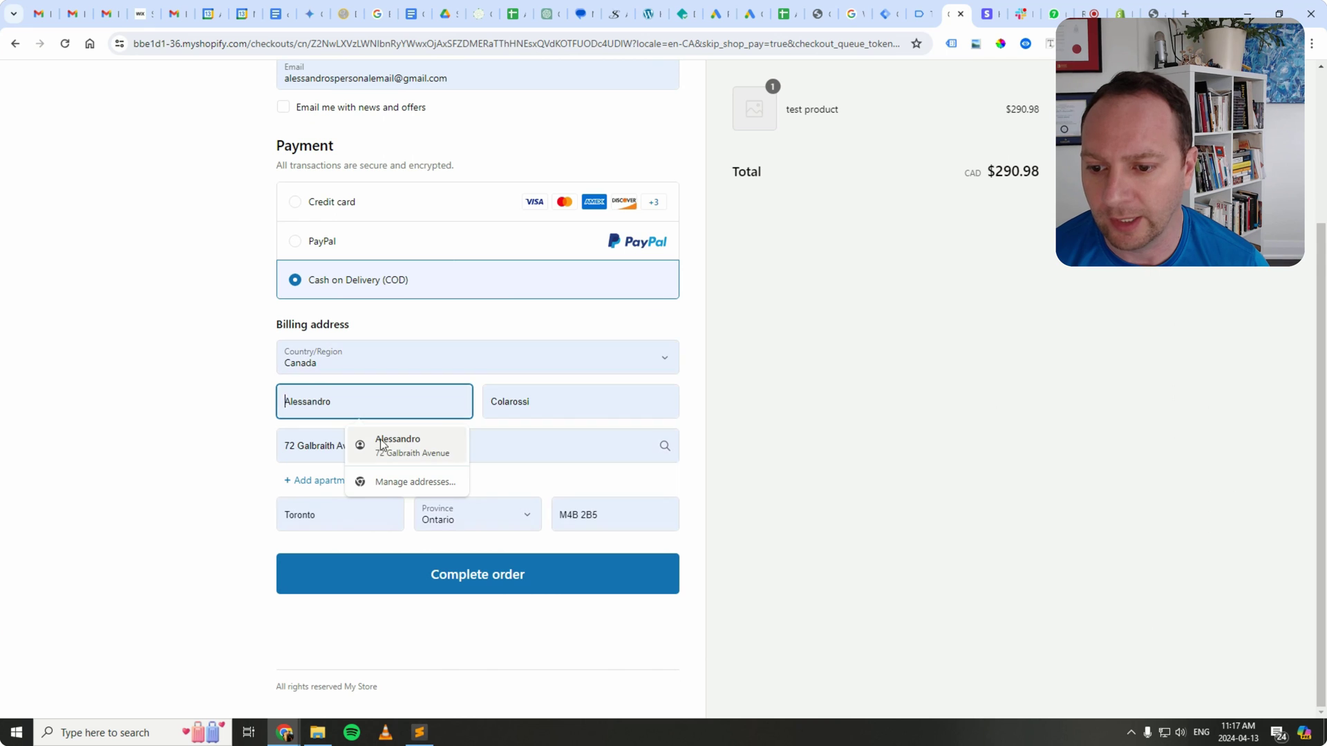
left_click(385, 442)
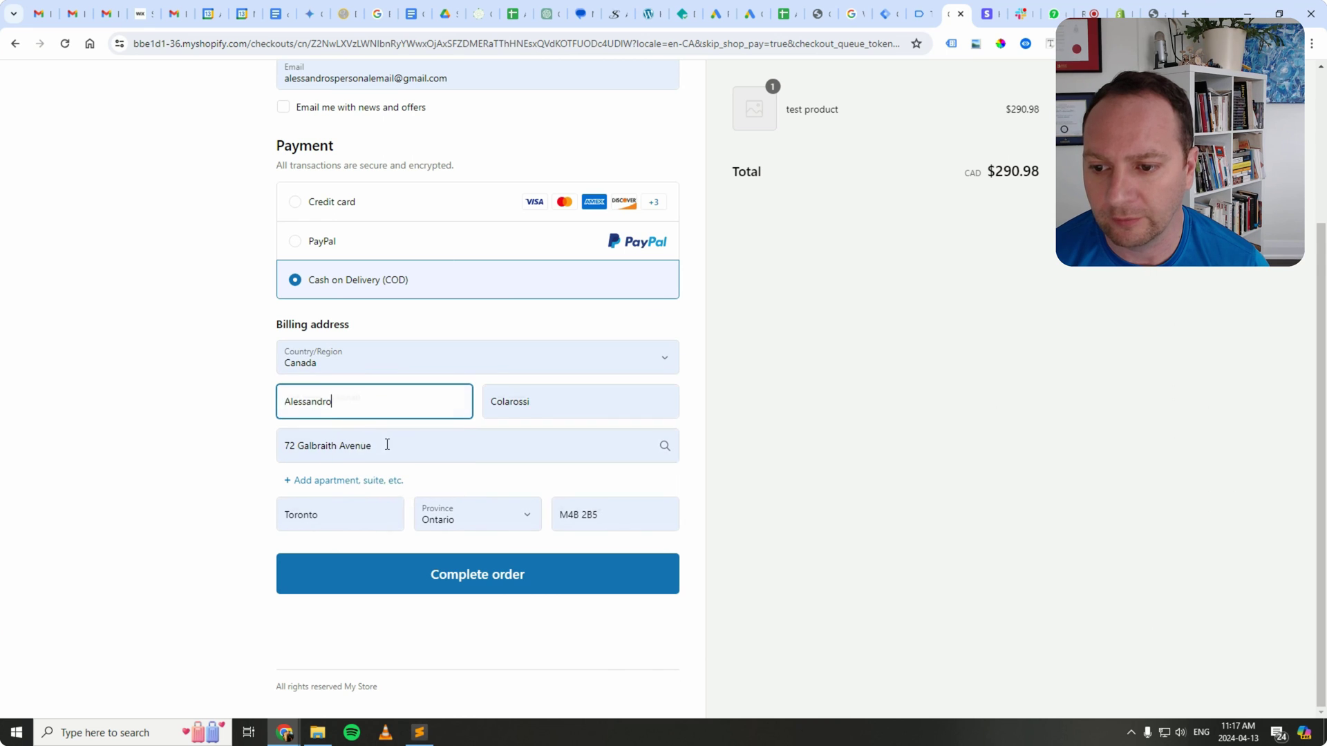
left_click(434, 576)
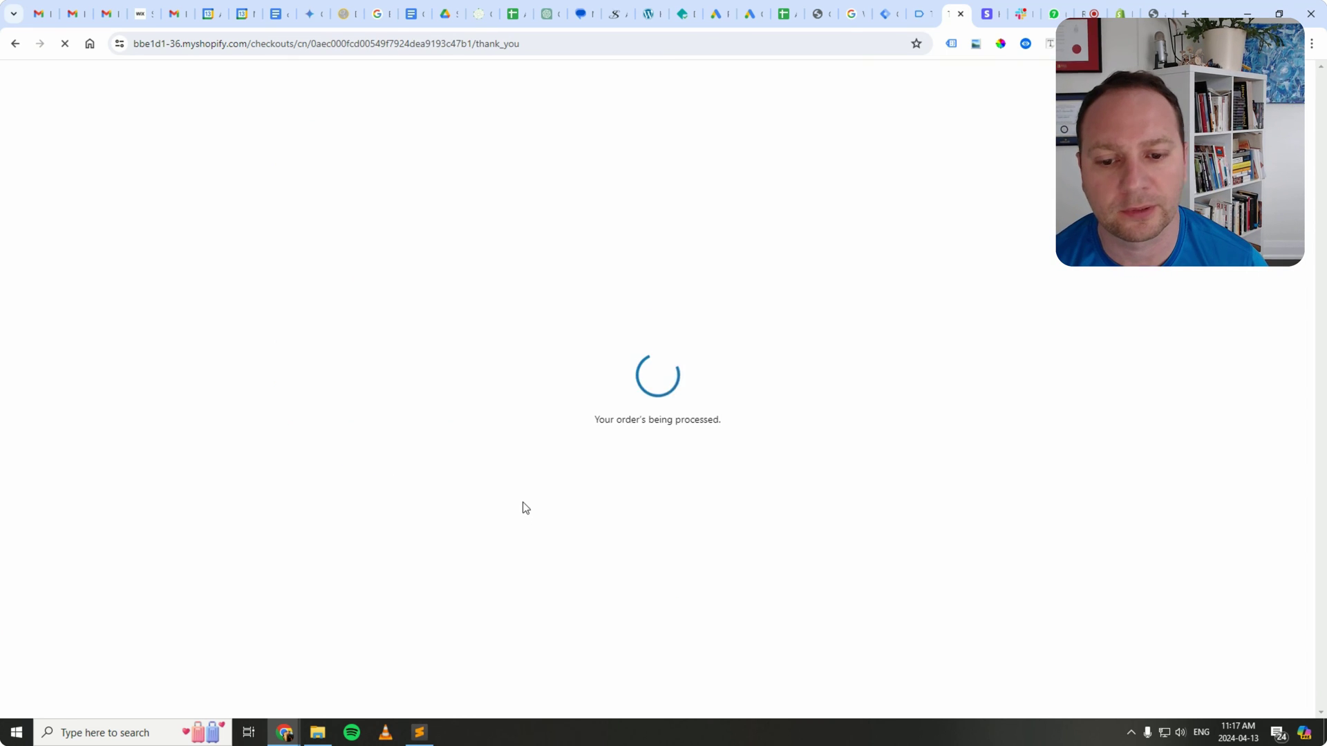
Enable Tag Assistant Legacy checking on the order confirmation page.
left_click(951, 44)
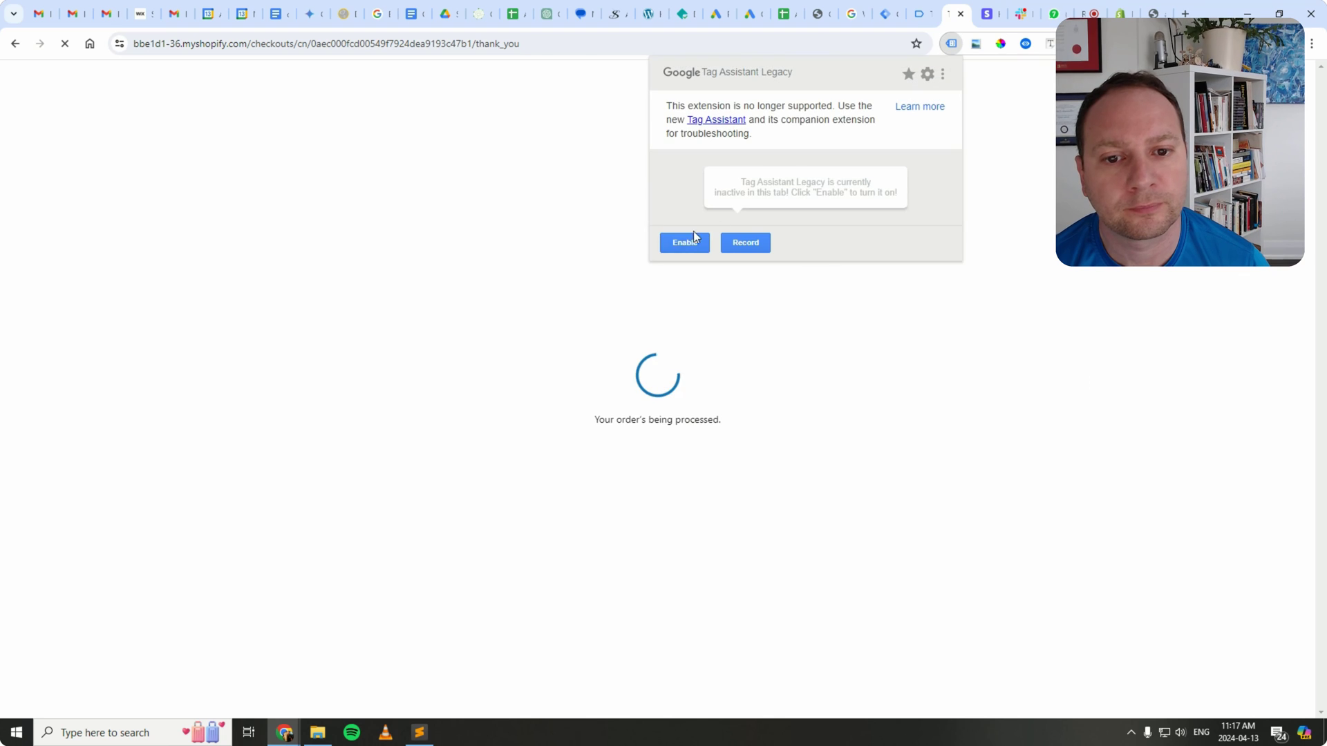
left_click(684, 242)
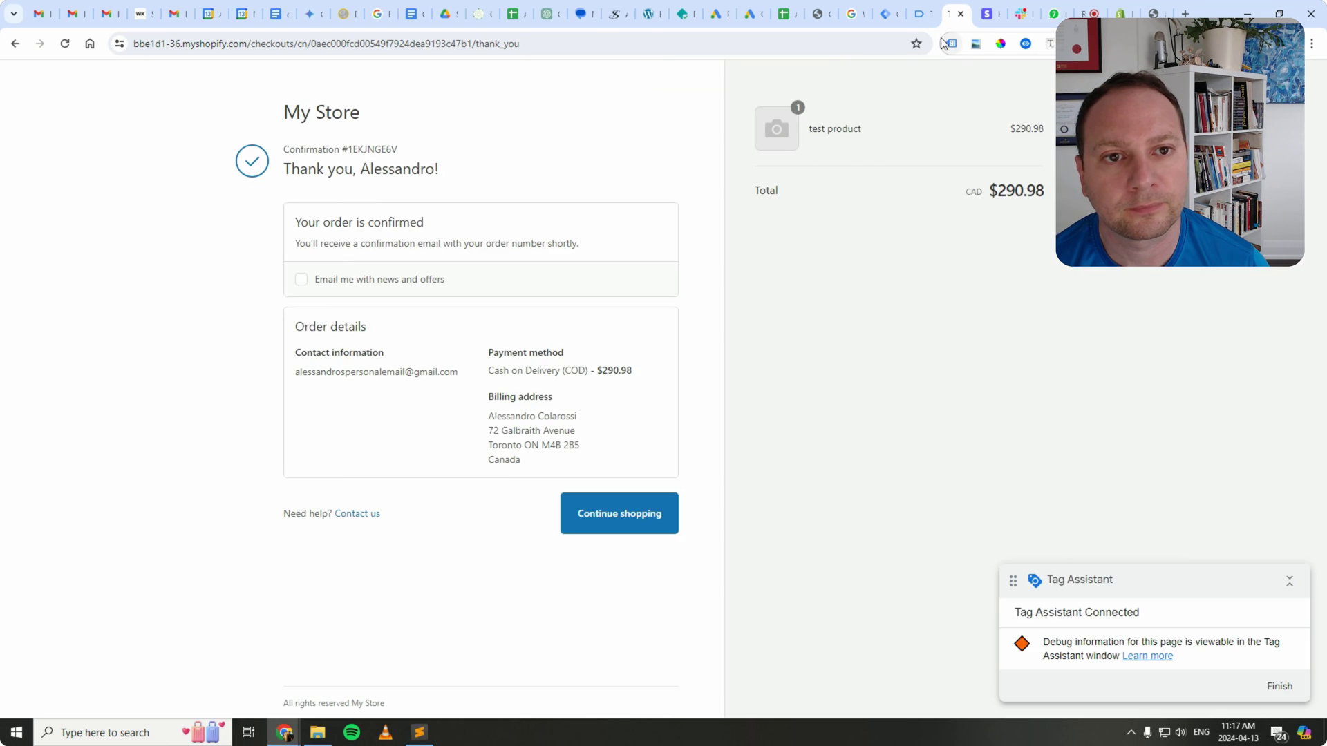
left_click(951, 44)
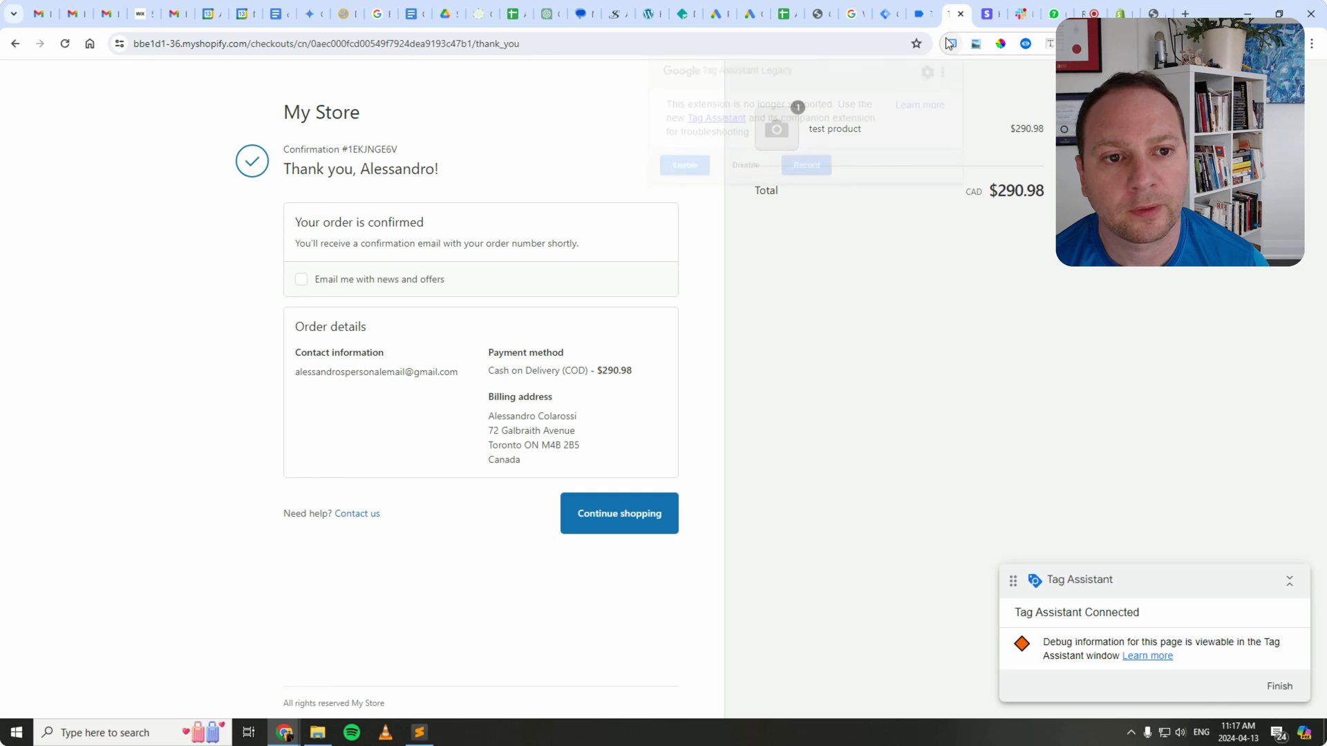
left_click(976, 310)
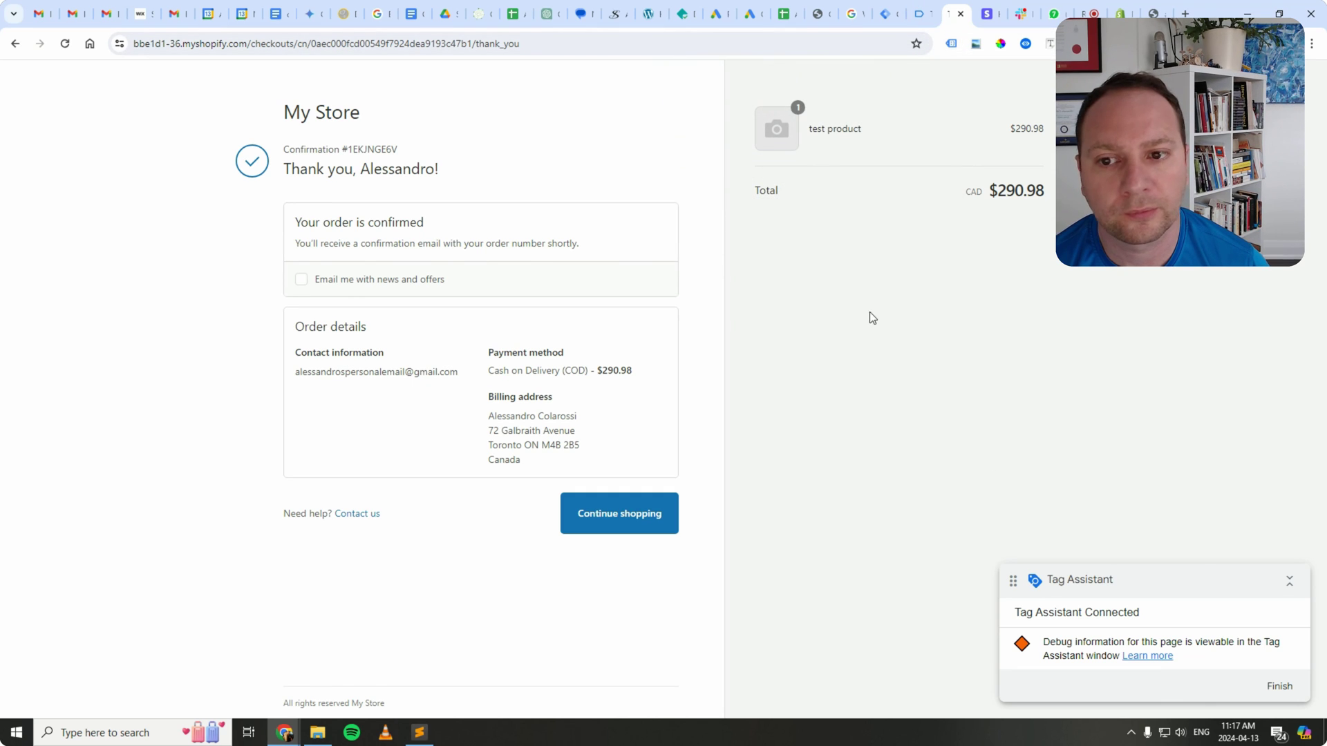
left_click(951, 44)
Check the tags fired on the purchase event, including the Google Ads Conversion Tracking details.
left_click(918, 13)
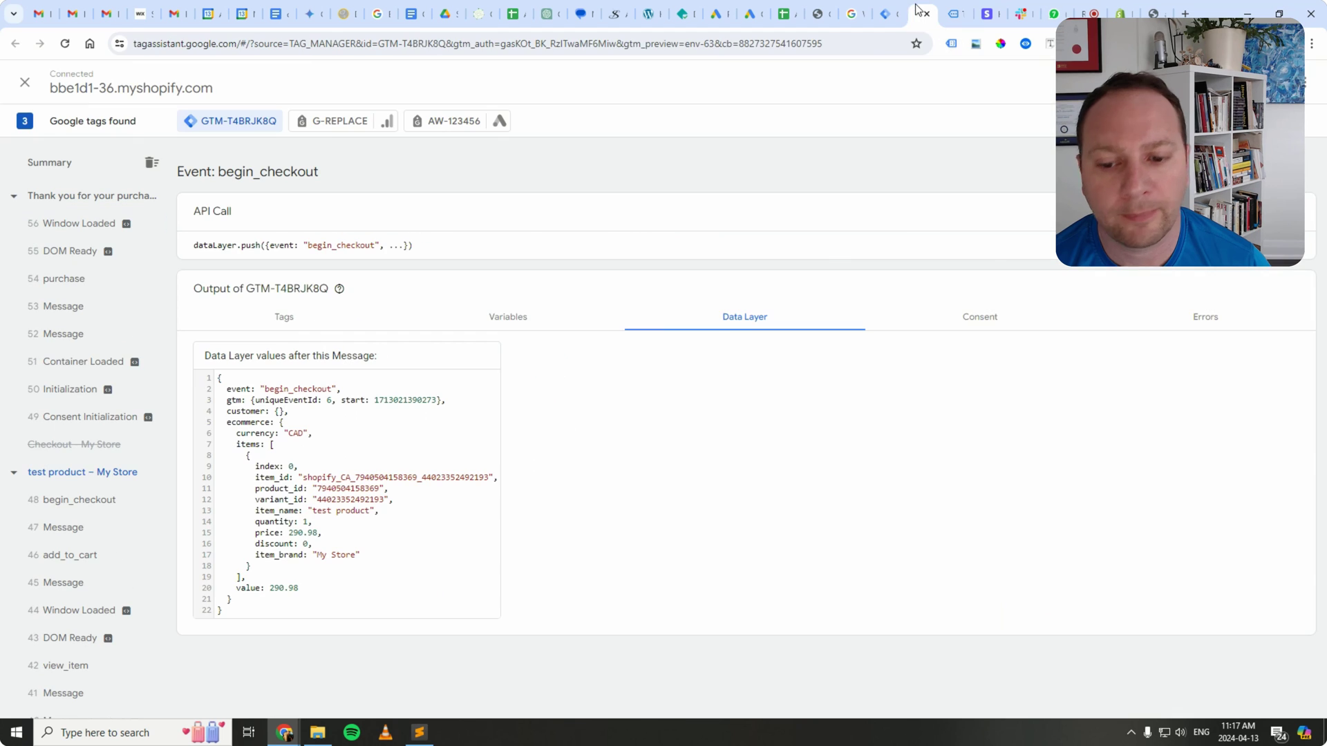
left_click(76, 278)
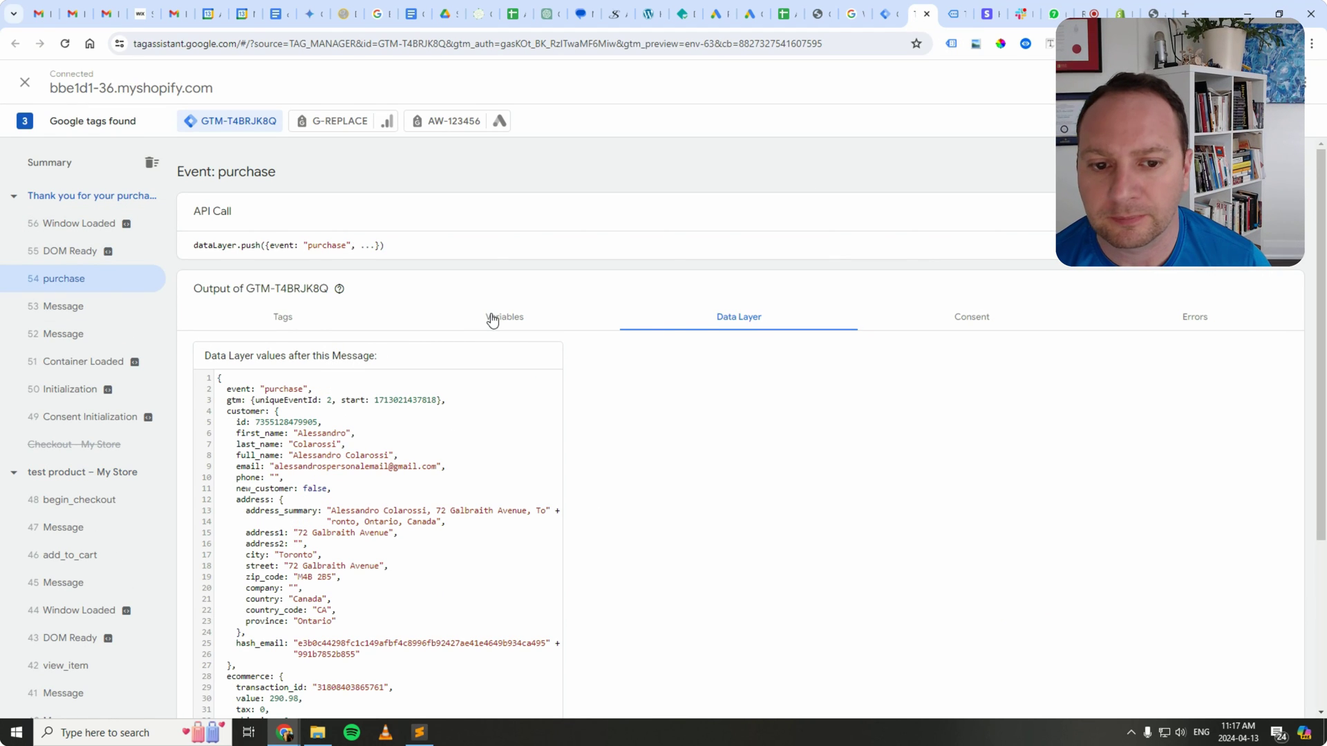
left_click(312, 324)
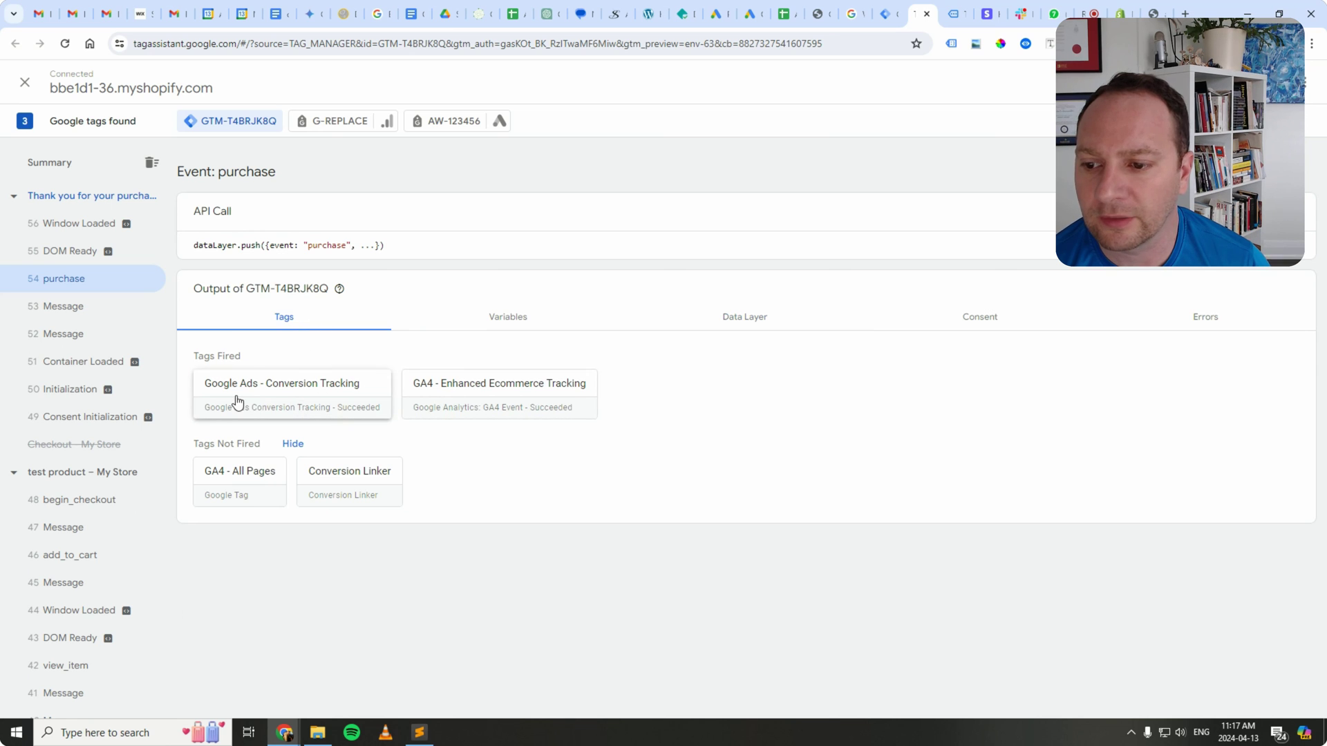
left_click(295, 395)
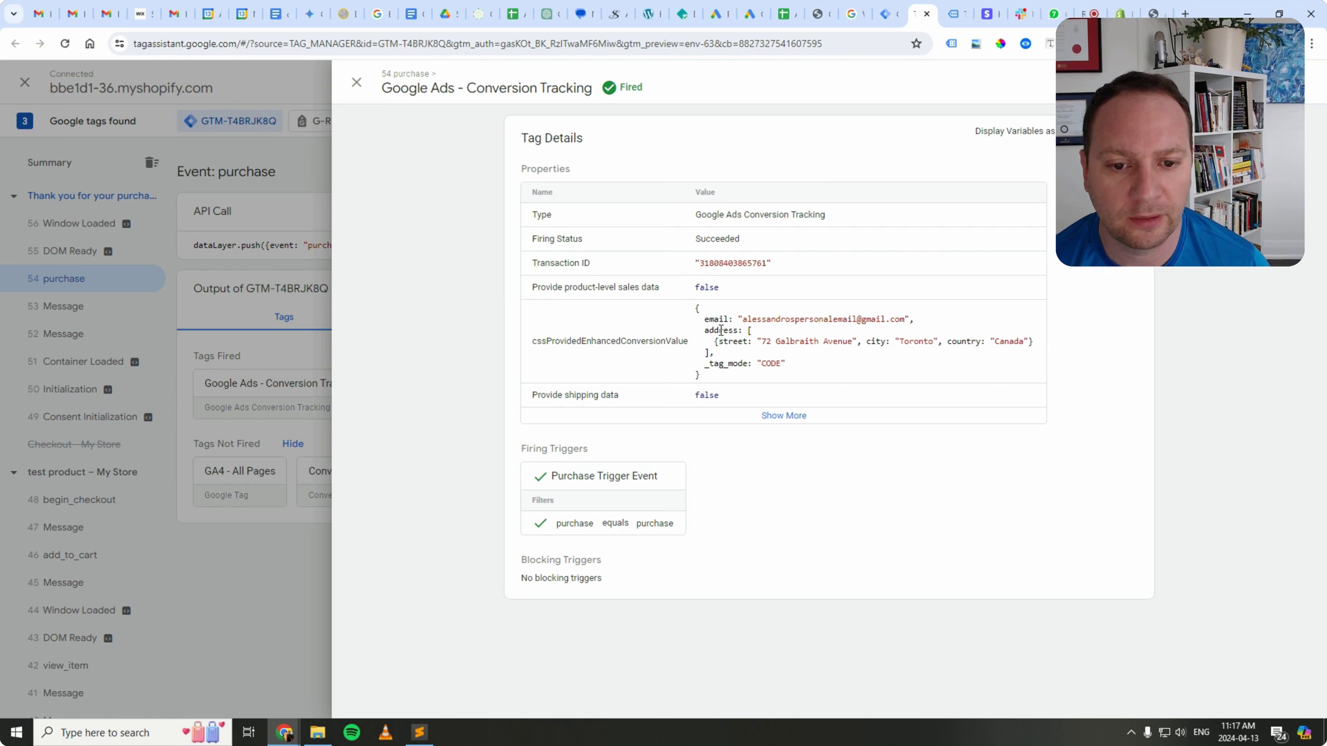
left_click(356, 84)
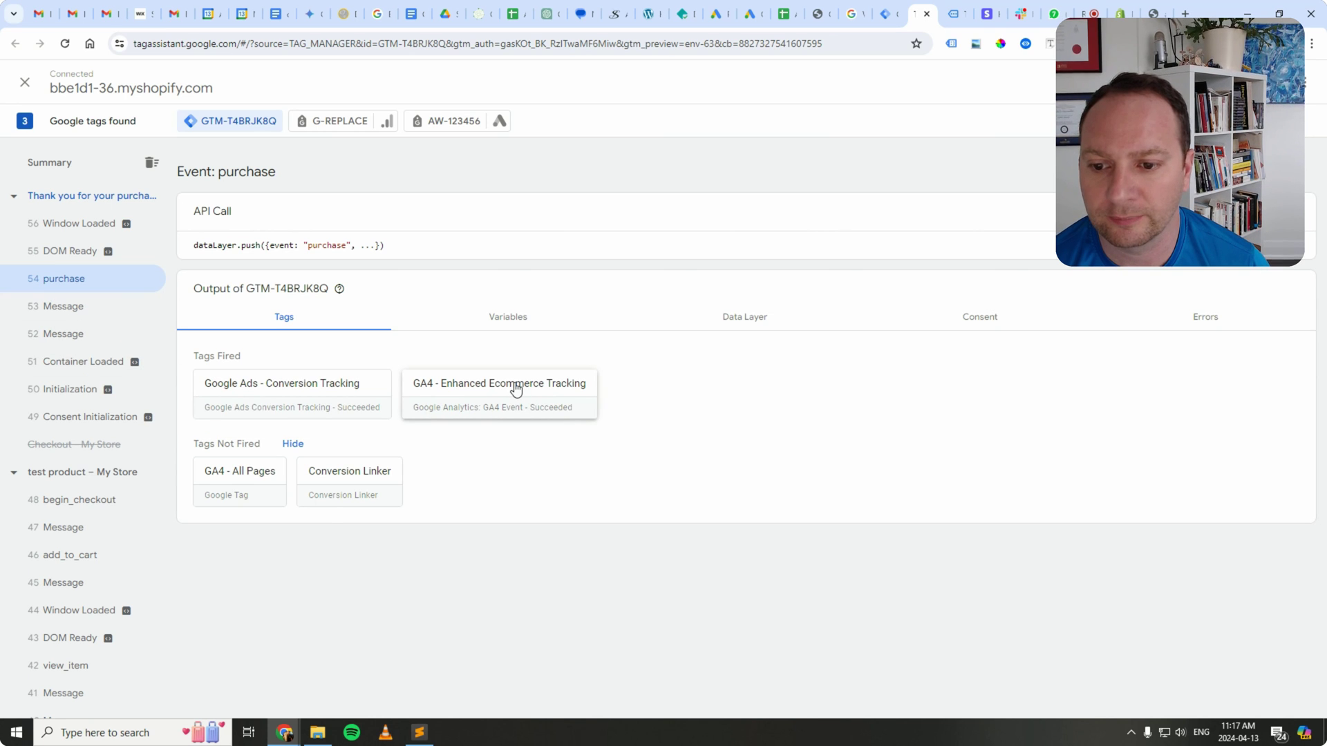
Review the purchase event's data layer, highlighting the hash_email entry and ecommerce object.
left_click(746, 320)
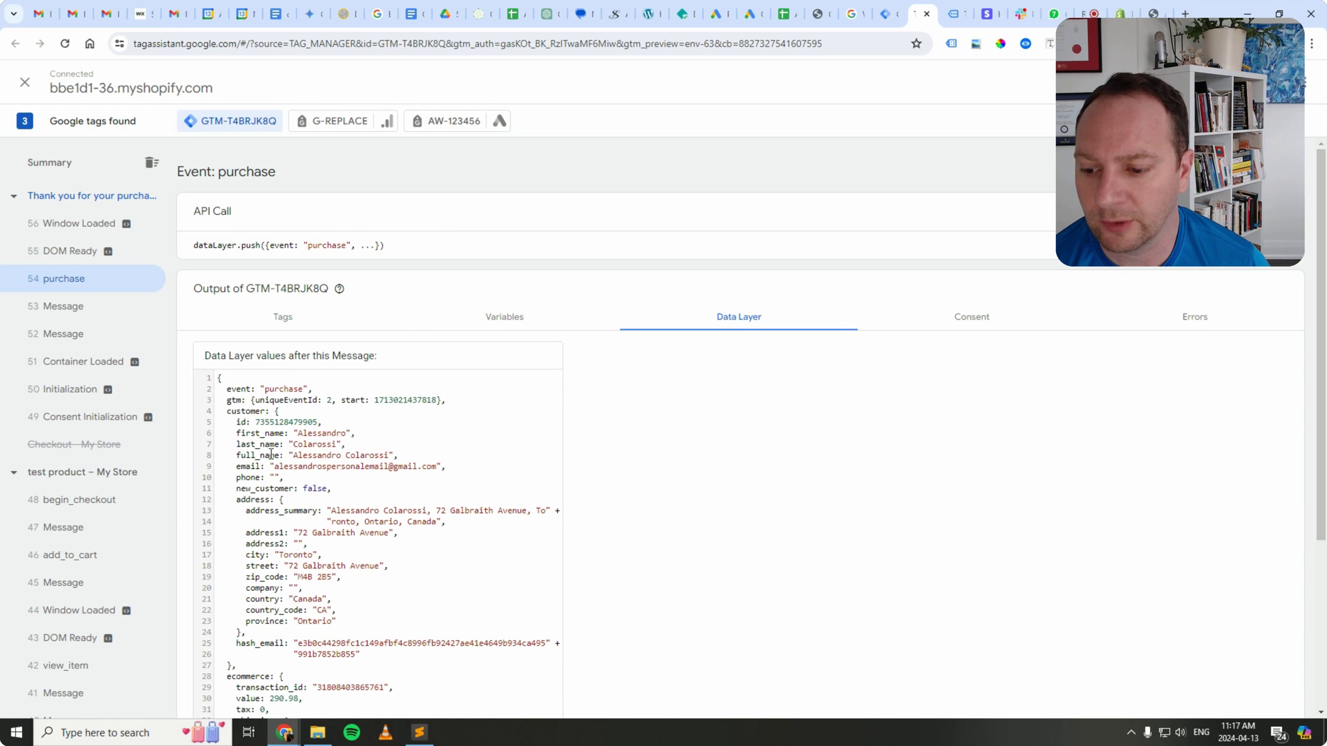
left_click_drag(346, 652, 216, 643)
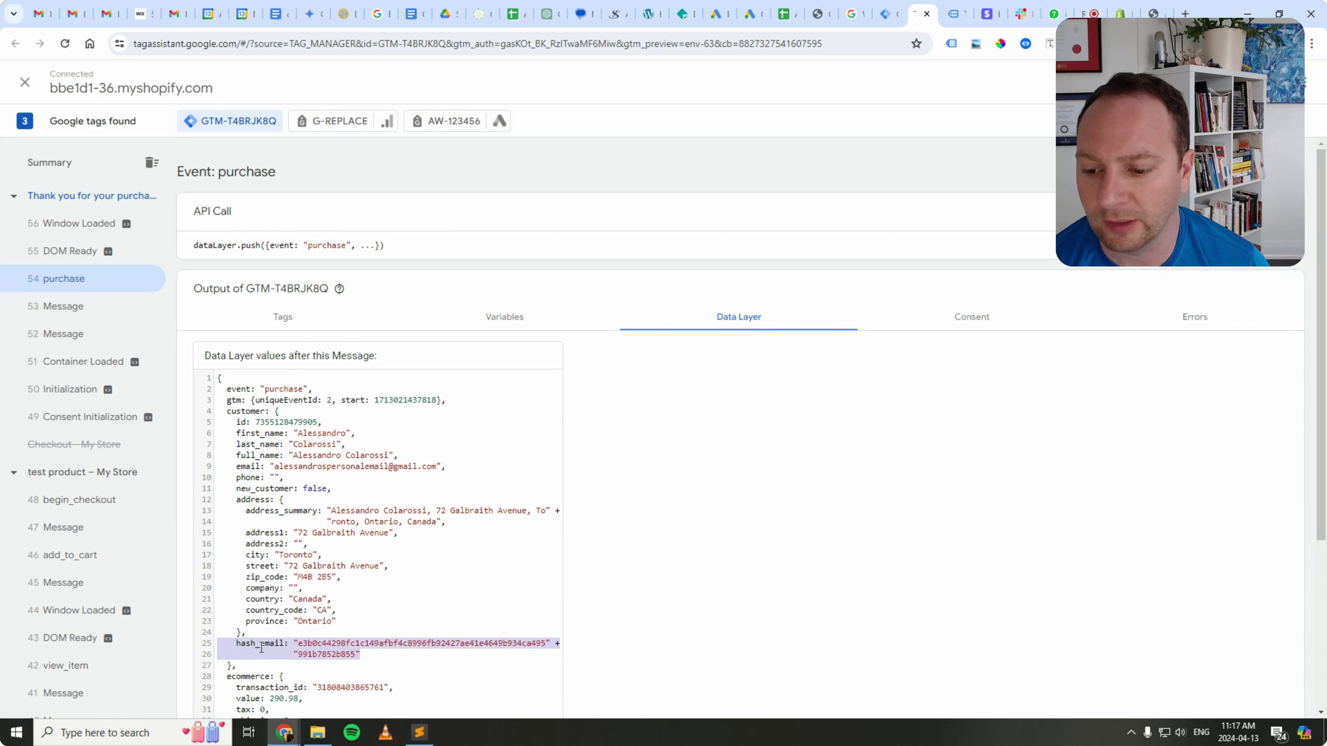
scroll(262, 649, "down", 3)
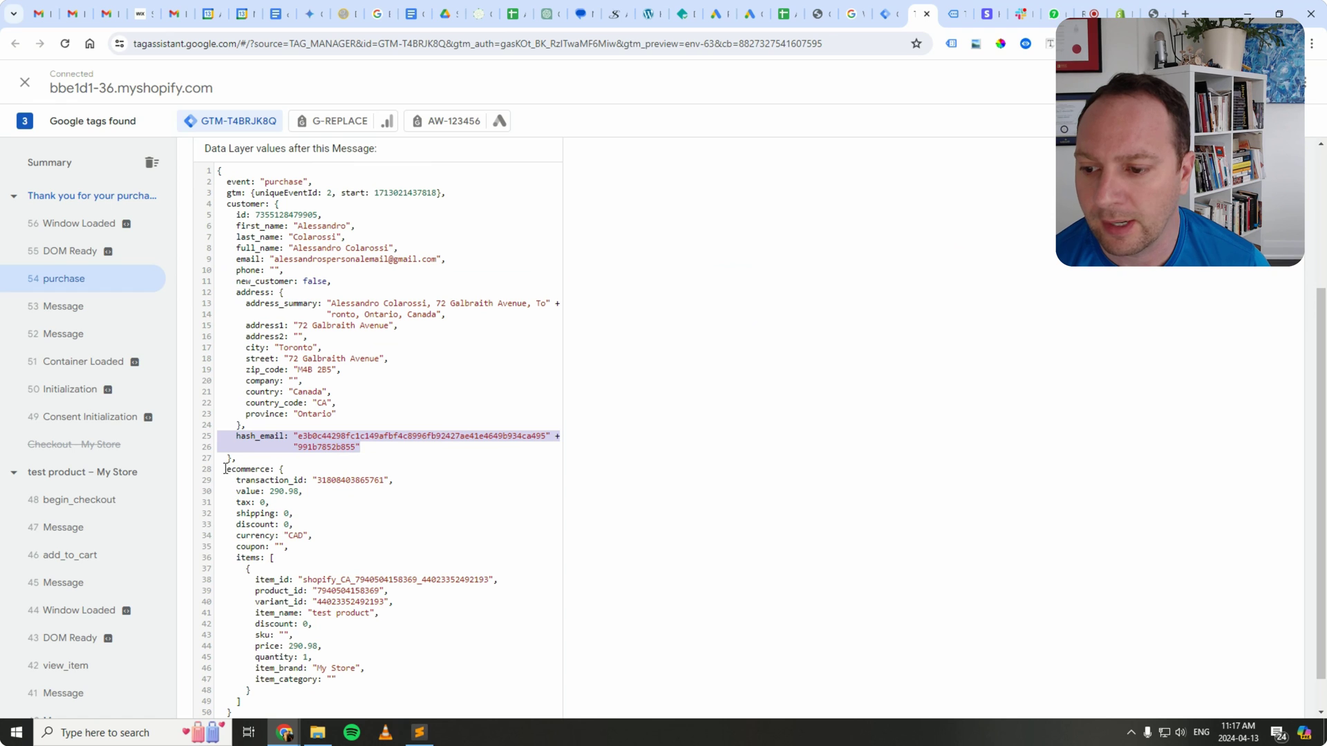
left_click_drag(225, 469, 264, 474)
scroll(273, 474, "down", 1)
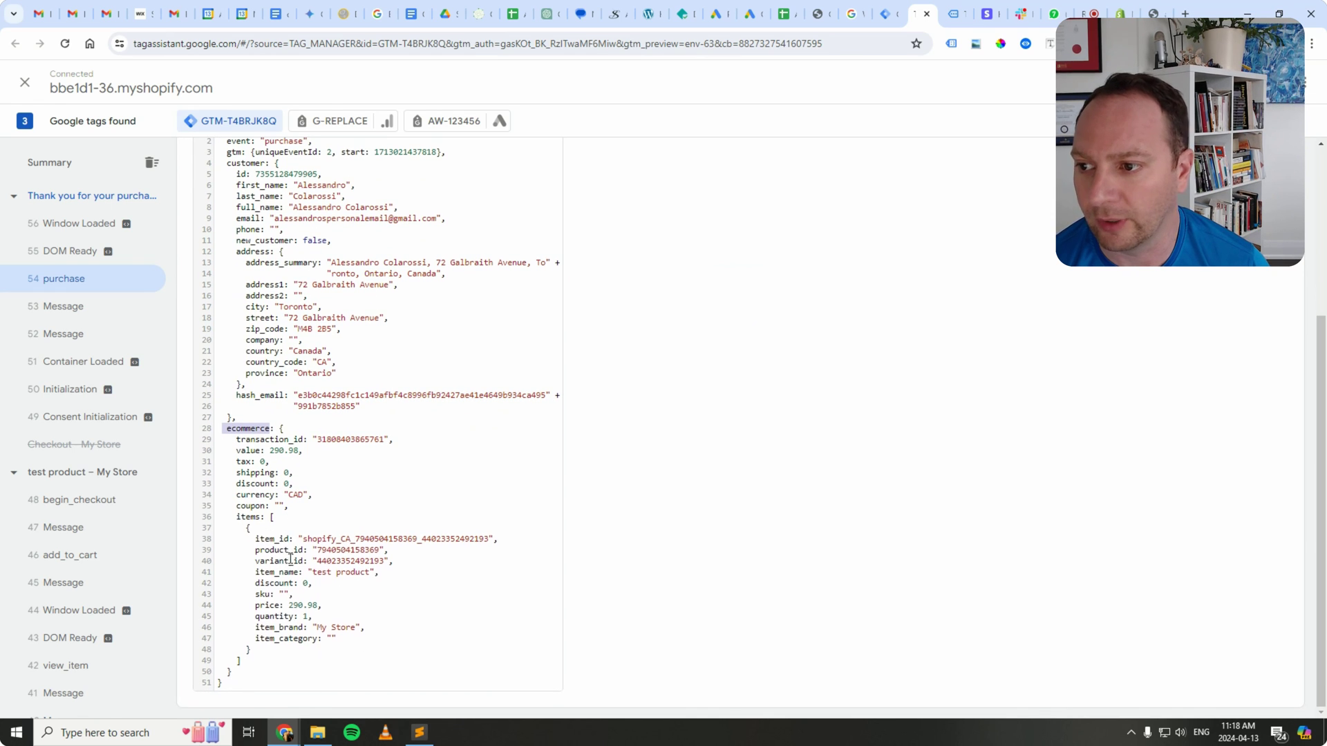
scroll(291, 553, "up", 5)
left_click(278, 325)
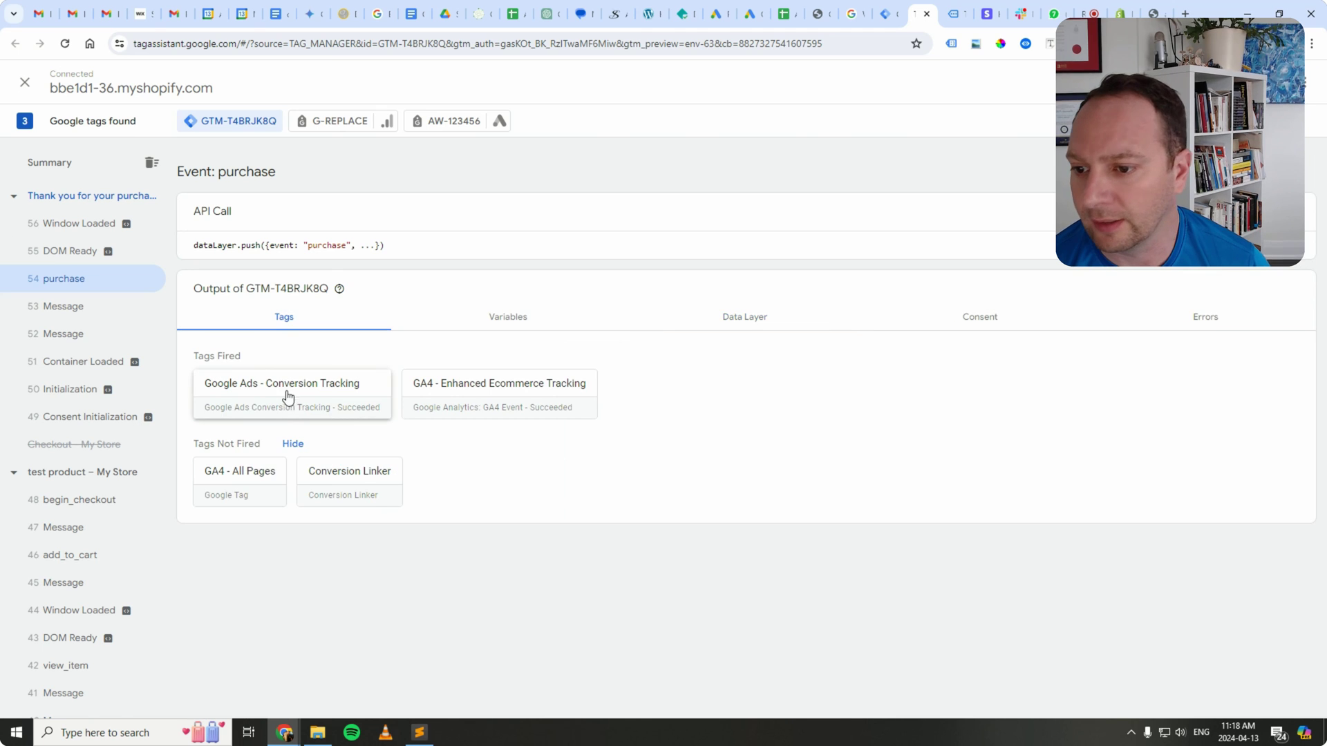
left_click(260, 391)
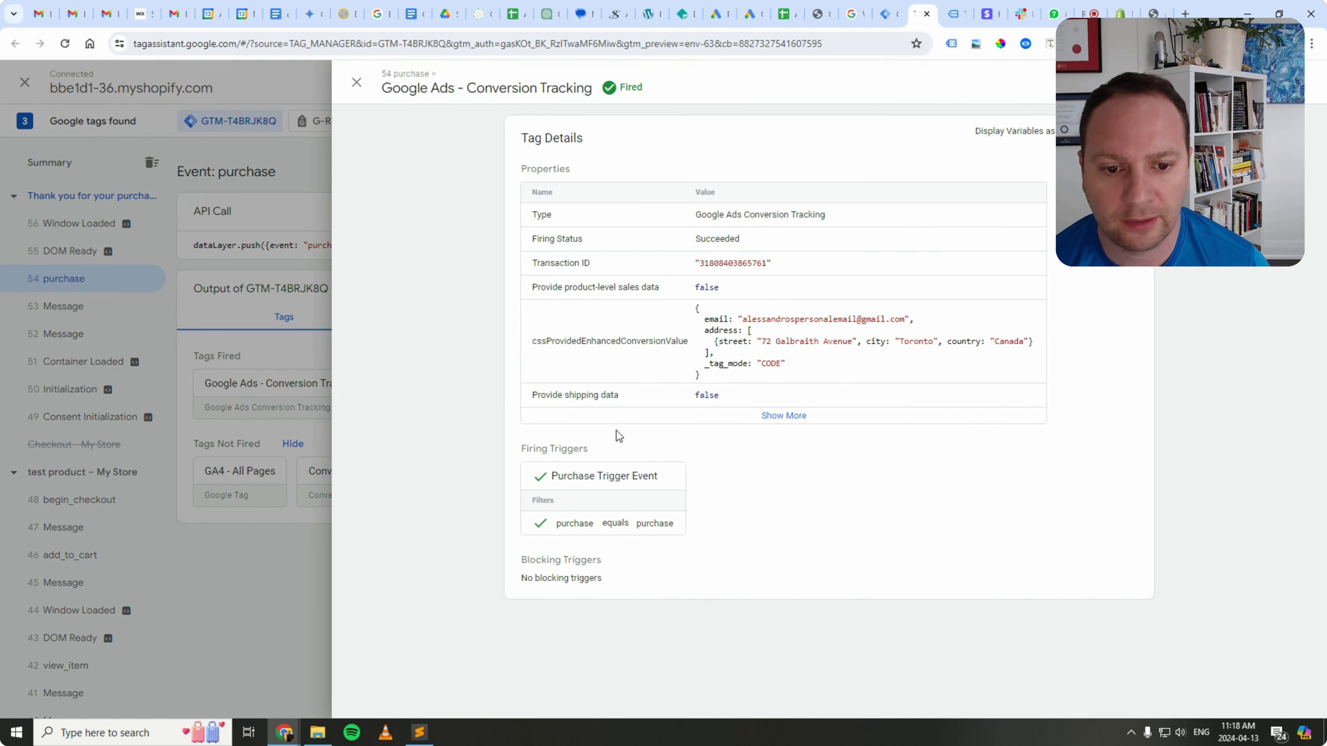
left_click(785, 423)
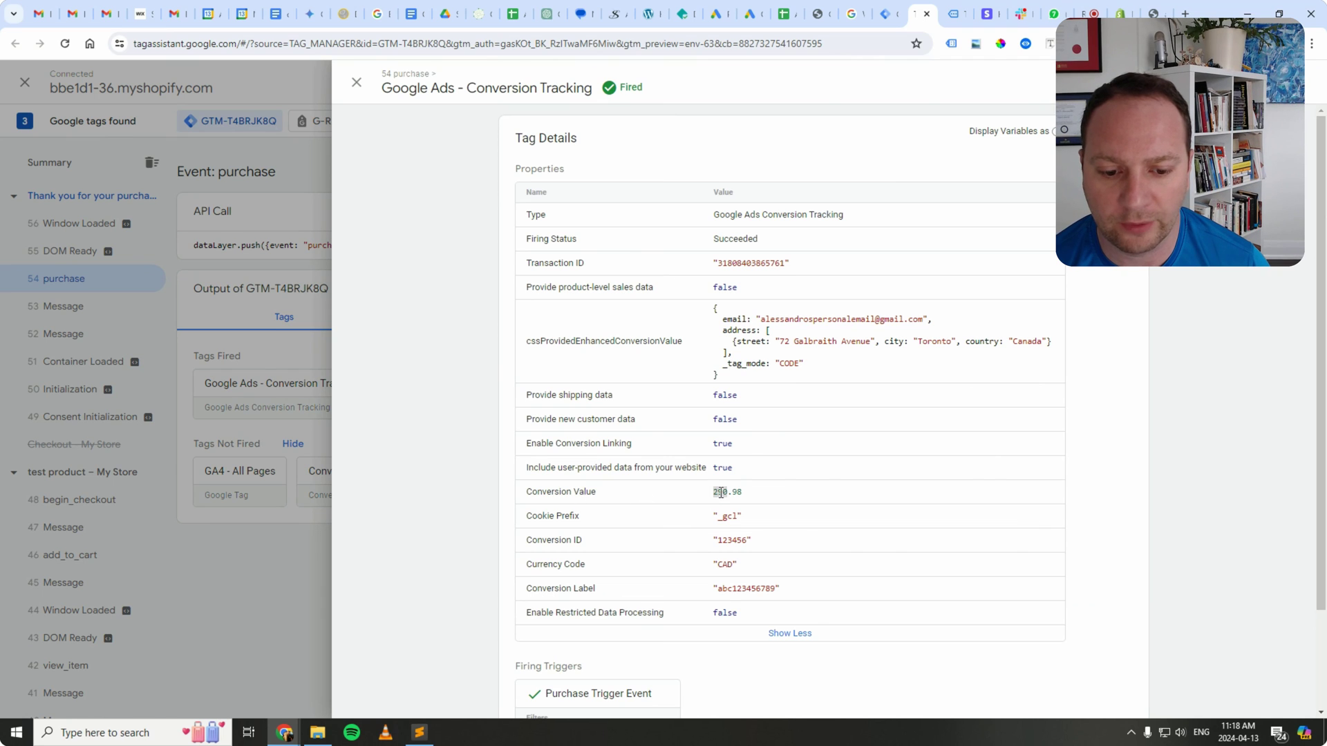
double_click(750, 589)
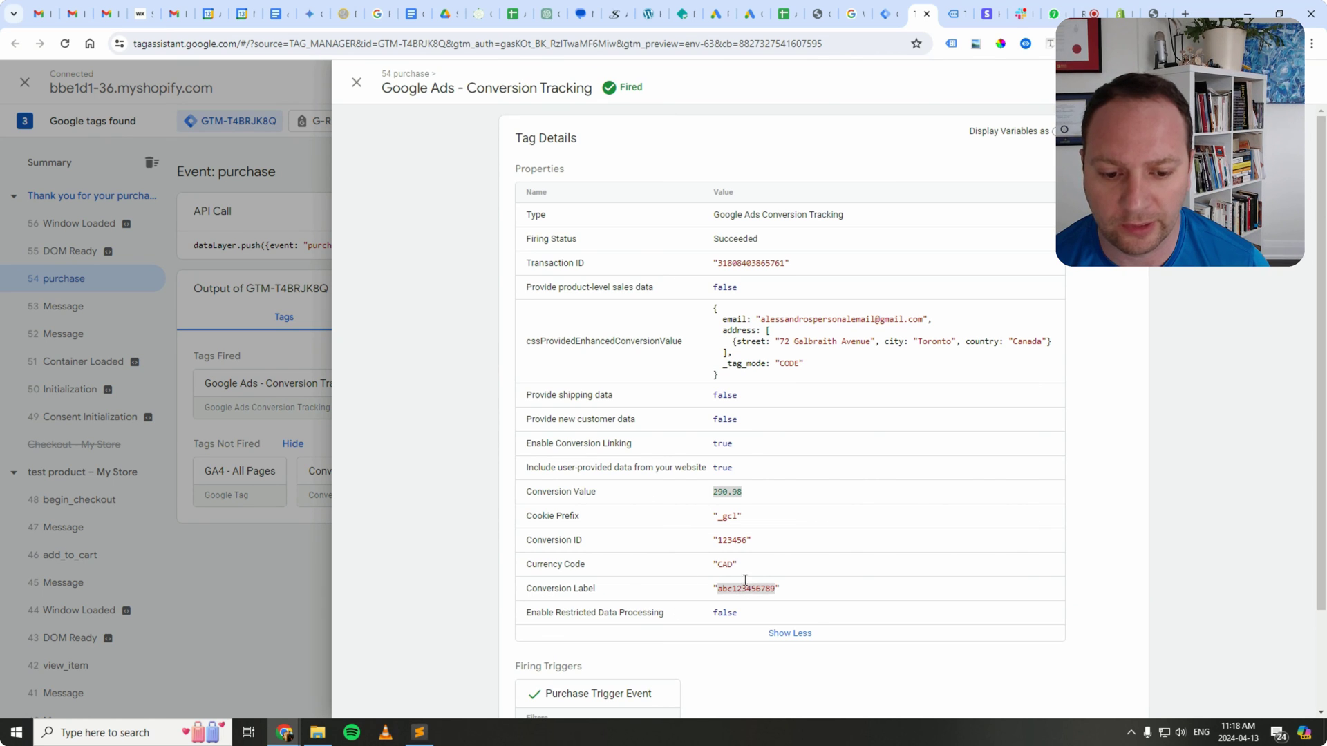
double_click(550, 540)
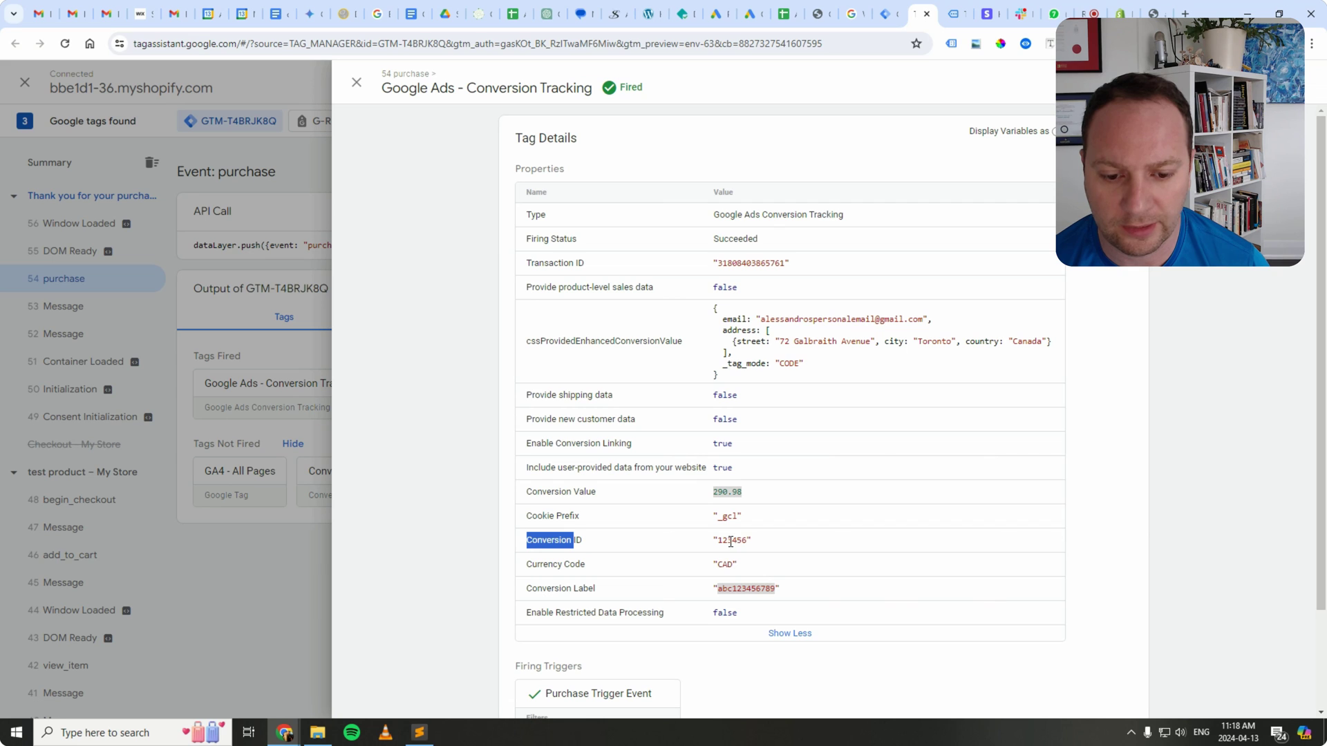
left_click(552, 571)
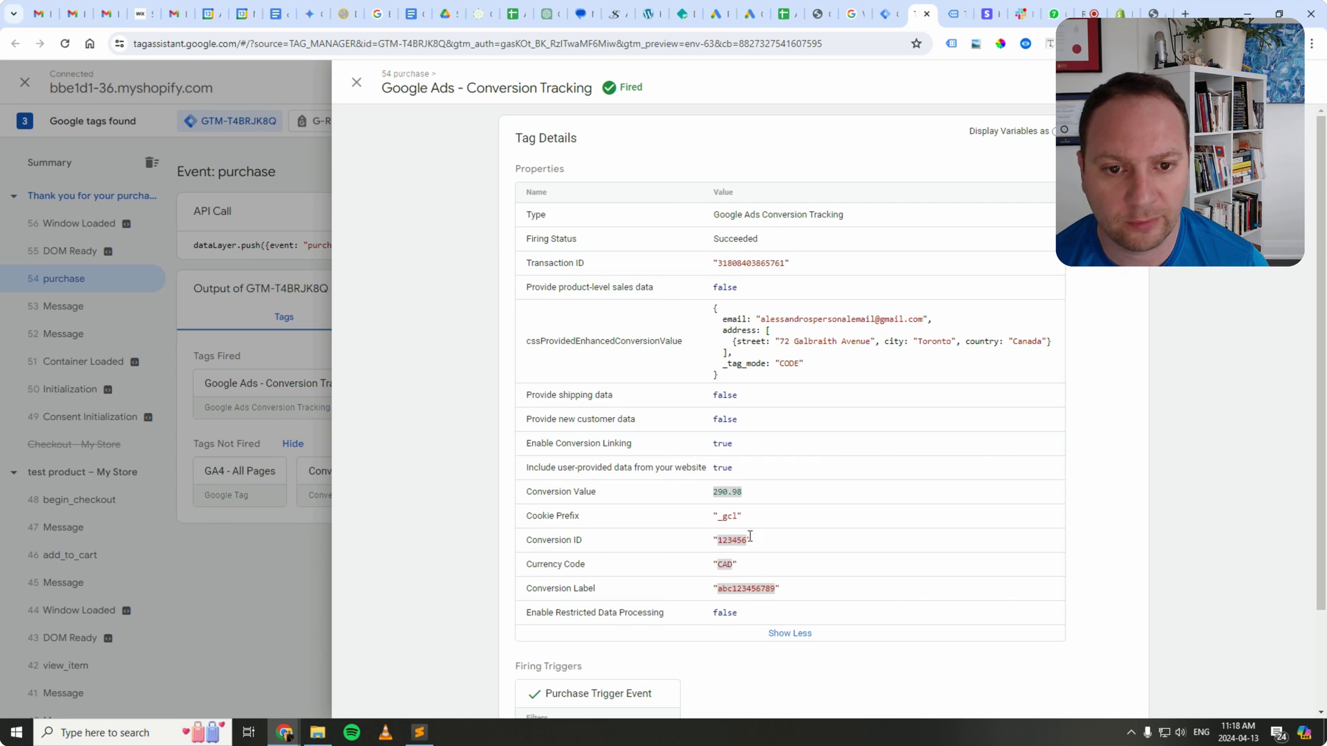
double_click(730, 263)
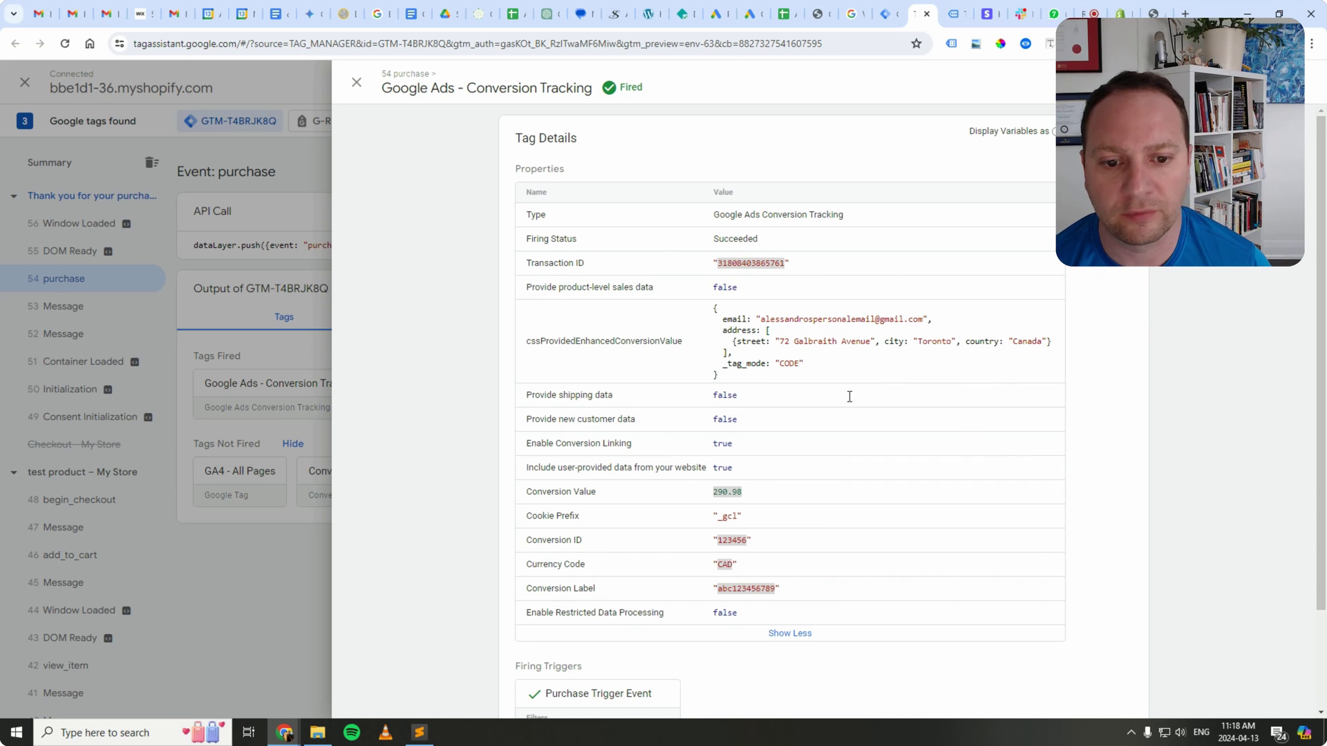
left_click(357, 82)
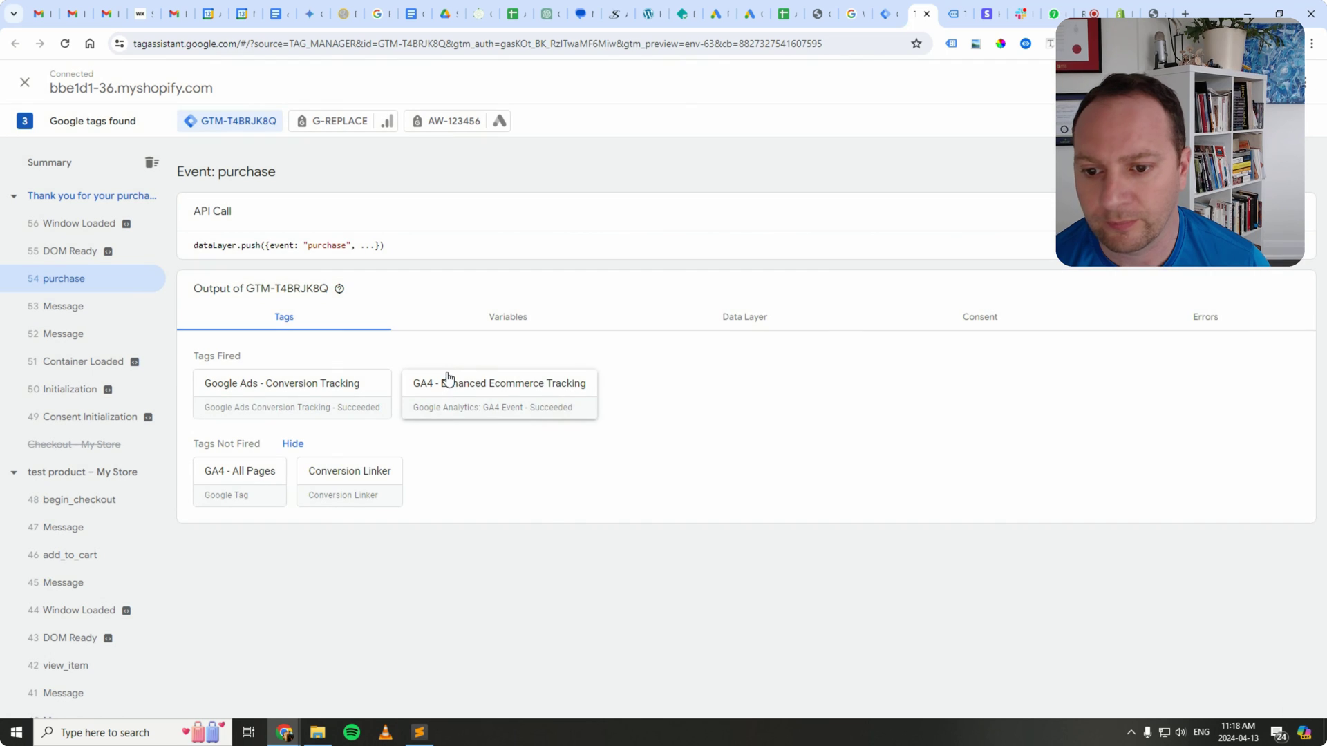